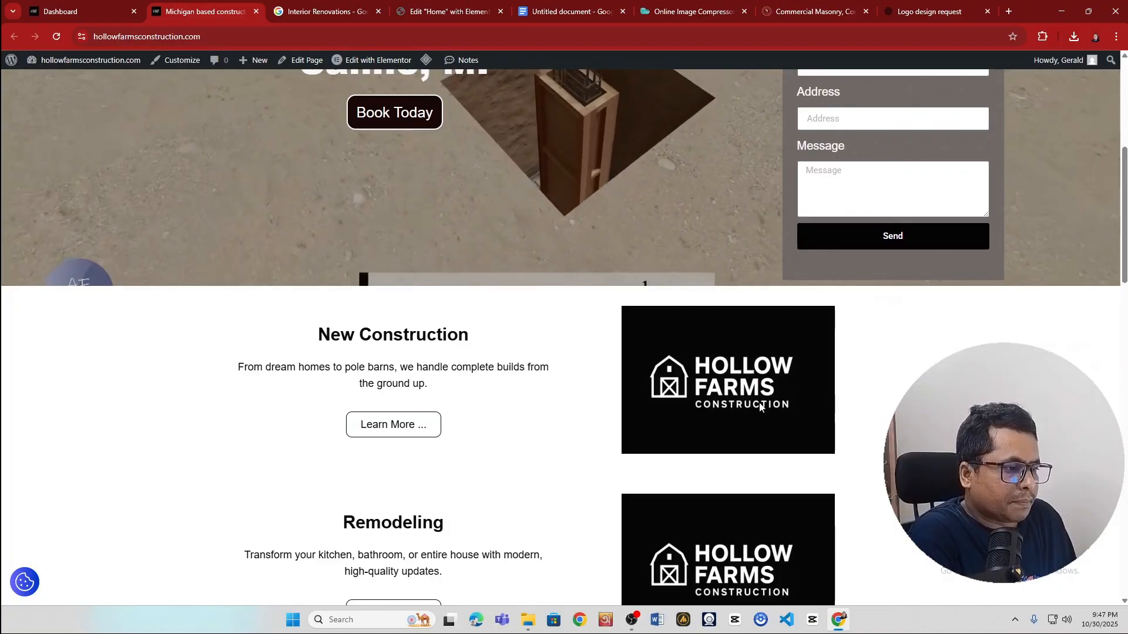
- Review the live homepage's service sections, the "Why Choose Hollow Farms Construction?" section and the footer
scroll(525, 398, "up", 6)
scroll(511, 403, "down", 6)
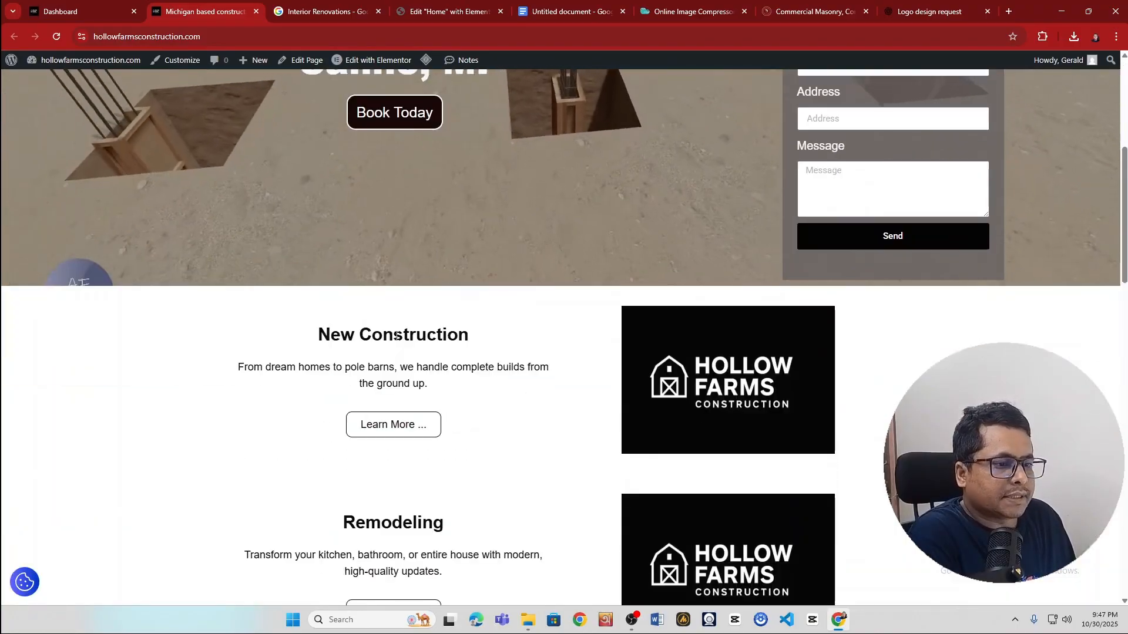
left_click_drag(312, 335, 496, 347)
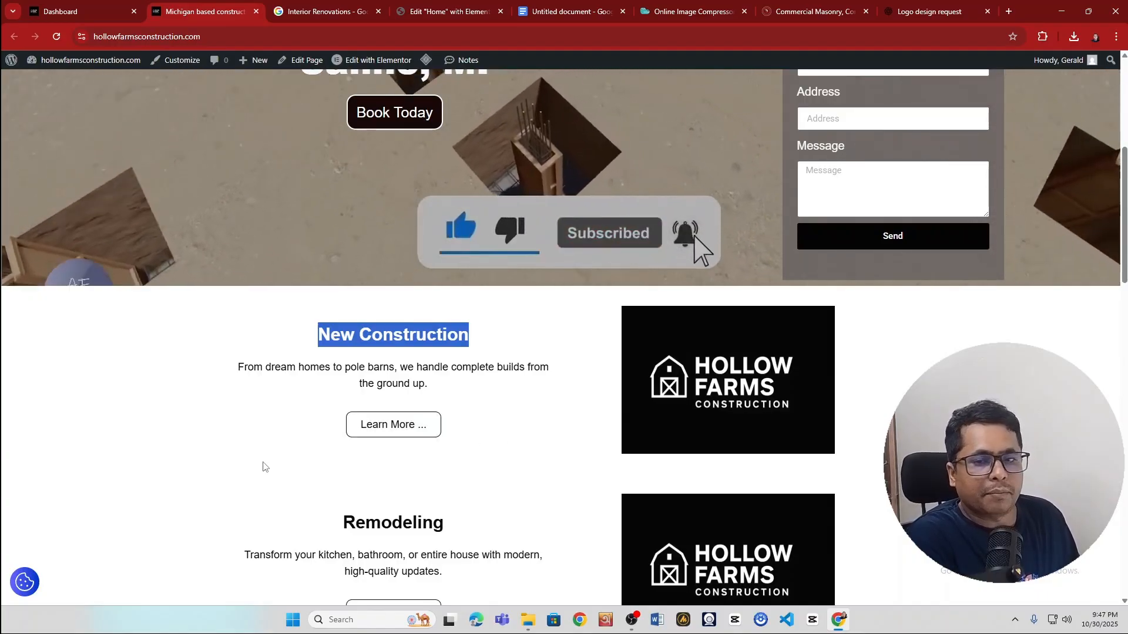
scroll(262, 466, "down", 5)
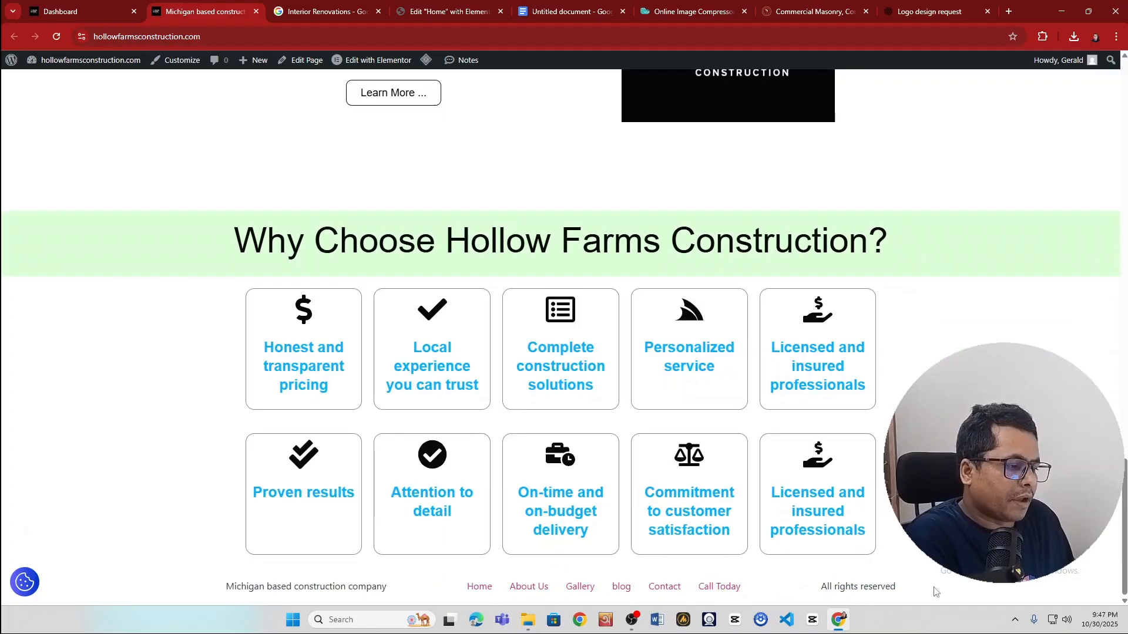
left_click_drag(171, 582, 1008, 596)
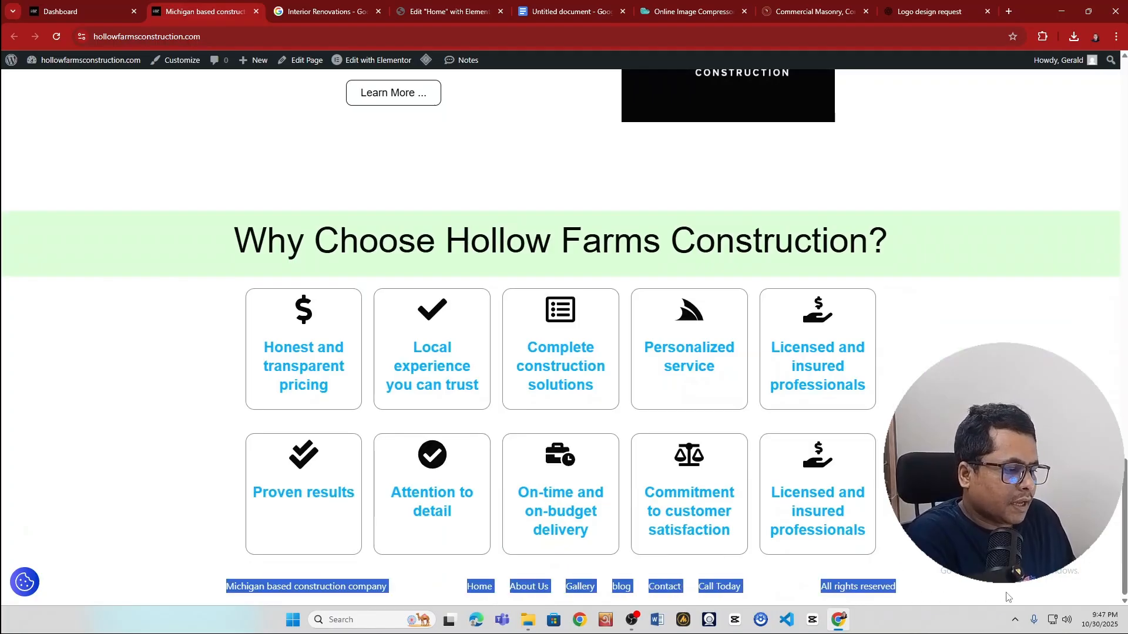
scroll(620, 439, "up", 13)
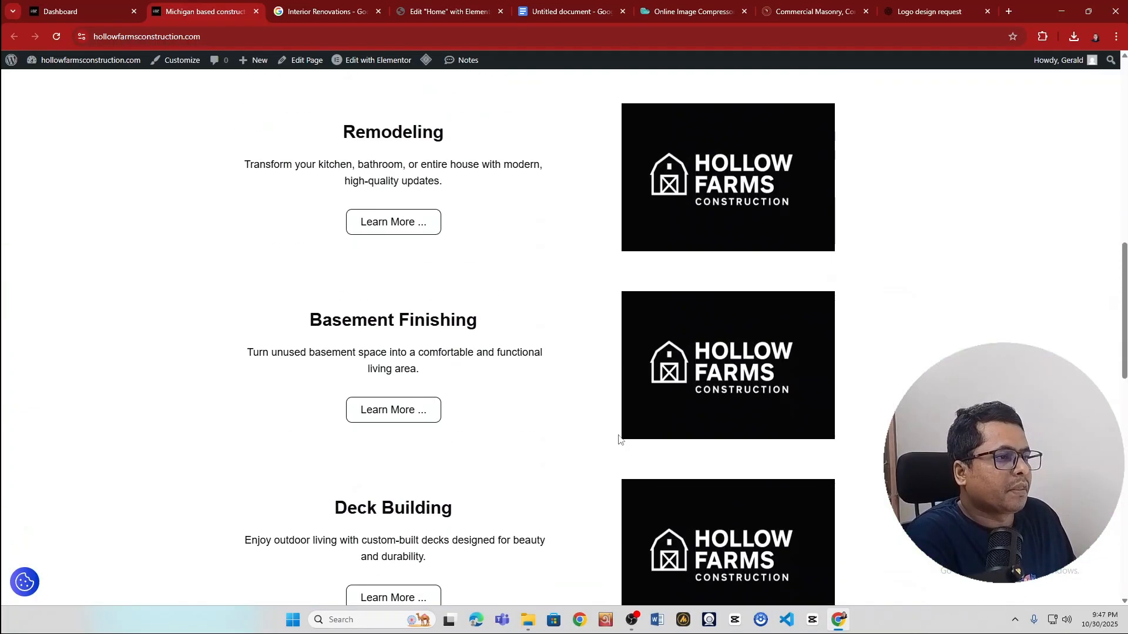
scroll(620, 439, "up", 9)
- Switch to the Home page in the Elementor editor and open the media chooser for the New Construction section's image
left_click(470, 7)
scroll(589, 336, "up", 2)
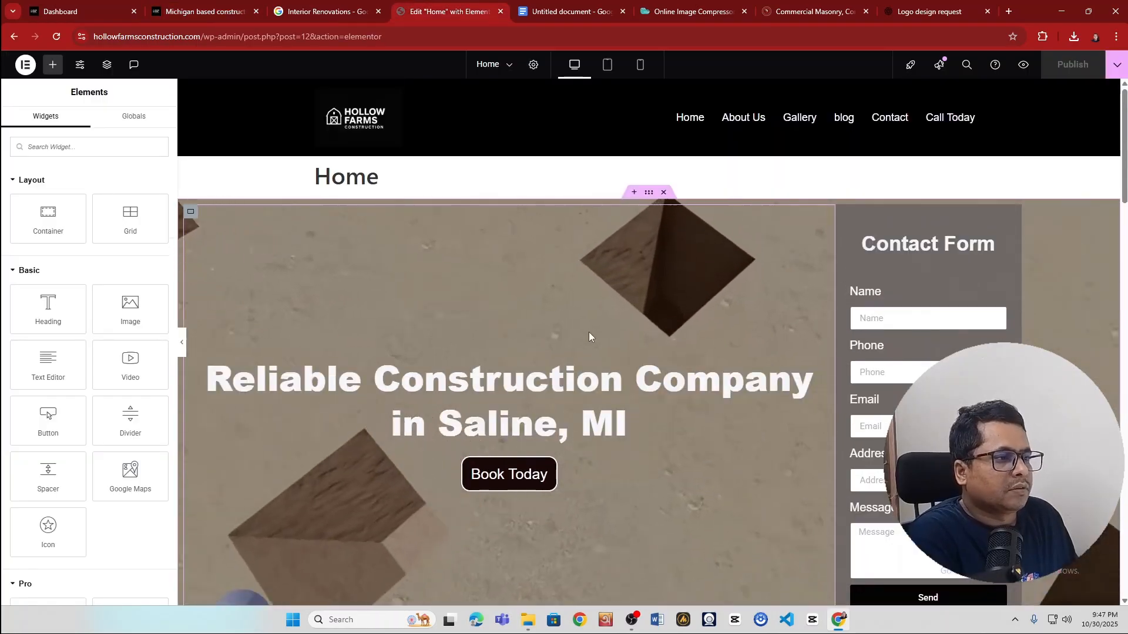
scroll(588, 332, "down", 5)
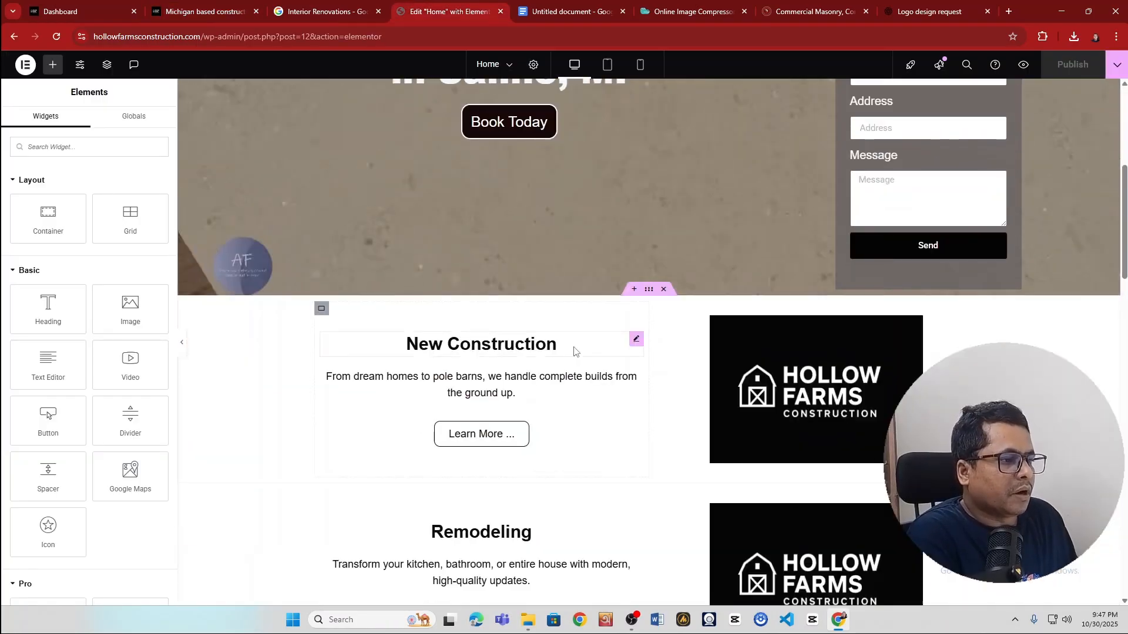
left_click(833, 379)
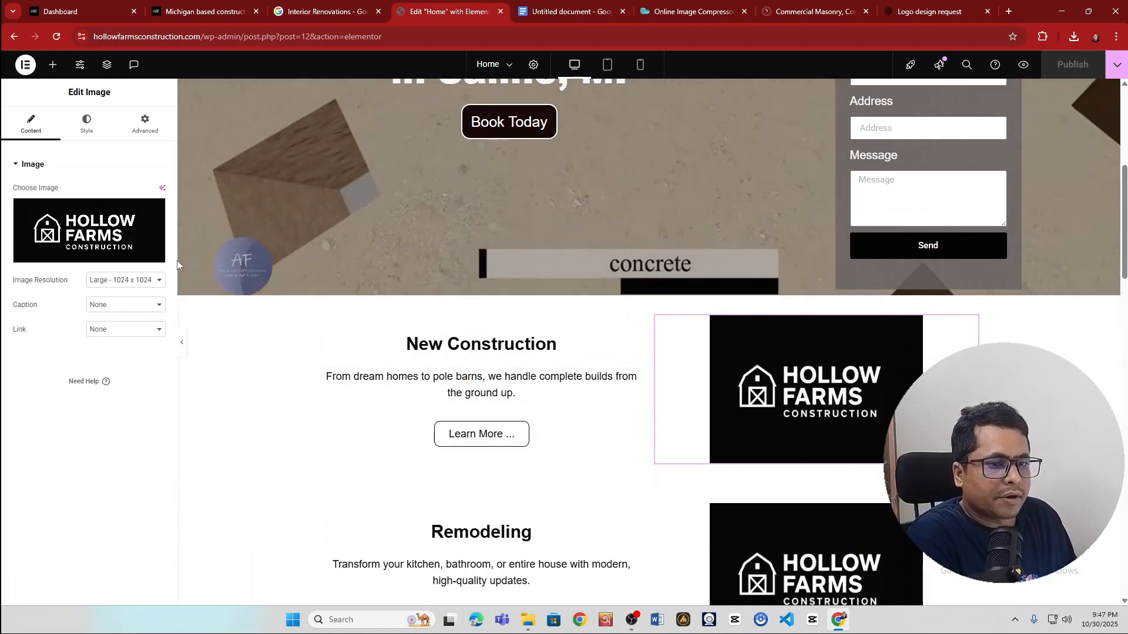
left_click(148, 222)
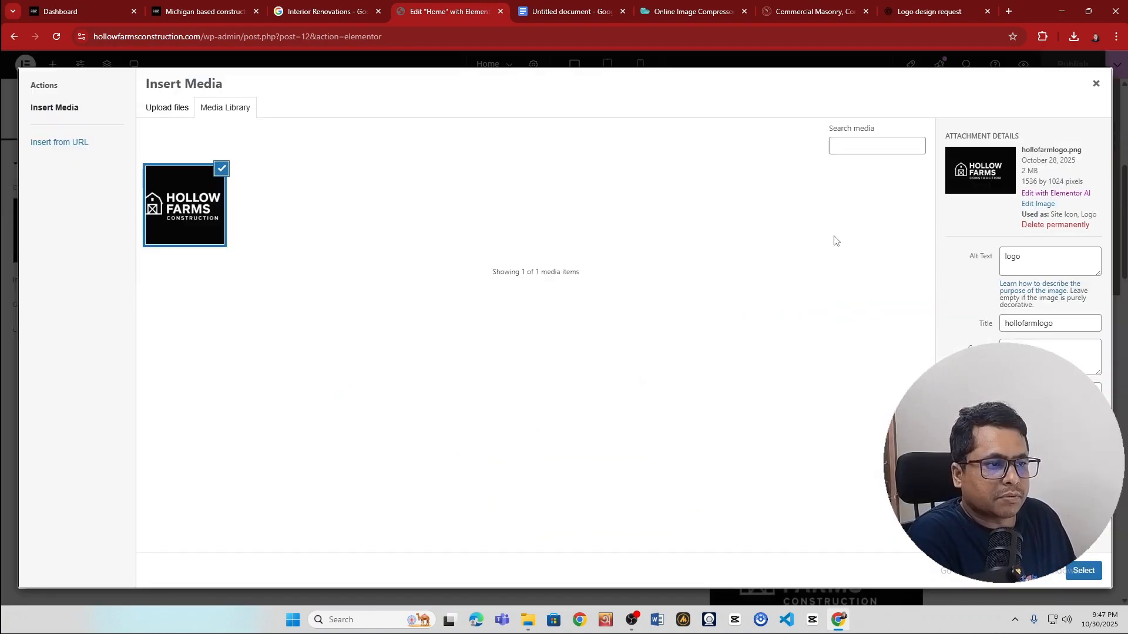
- Upload the Basement Finishing, Deck Building, Exterior Work, Interior Renovations, new construction and remodeling images to the media library
left_click(190, 110)
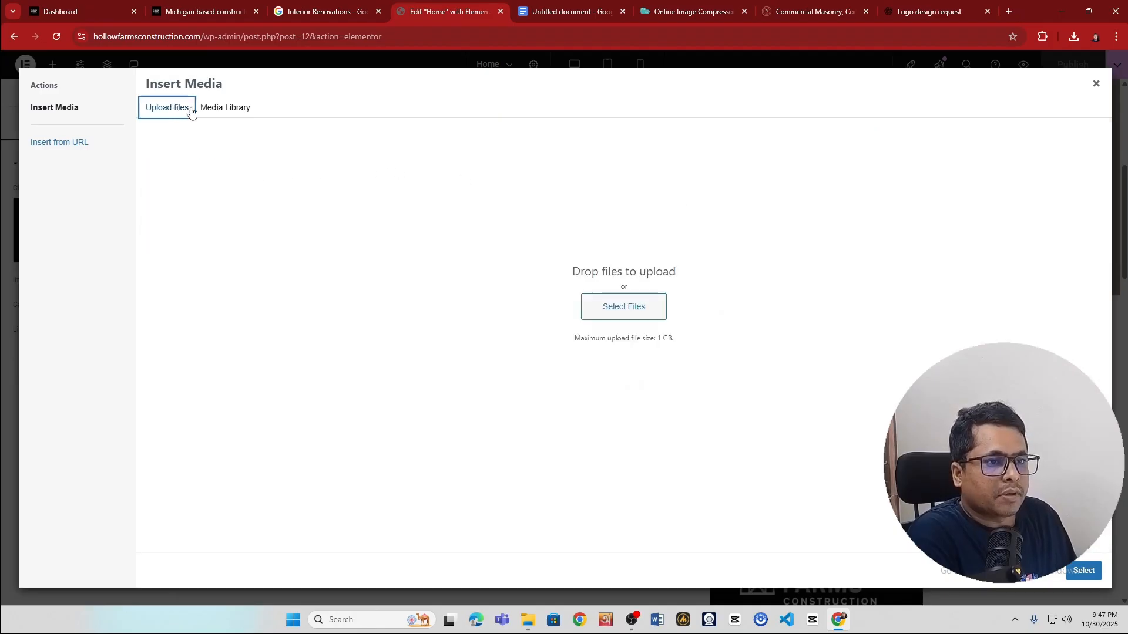
left_click(626, 306)
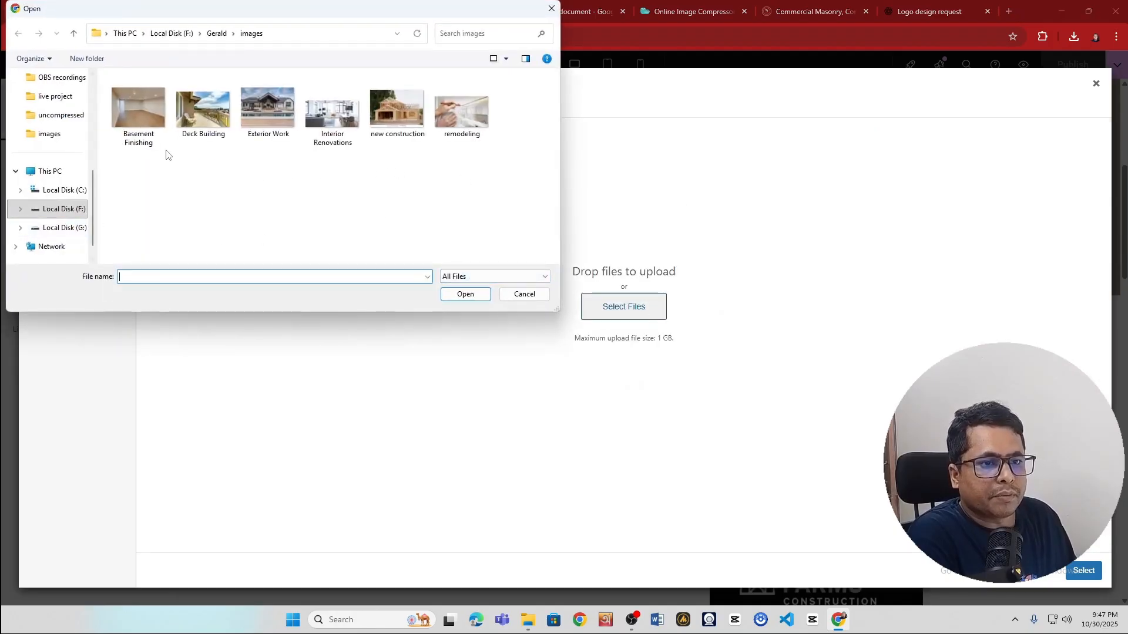
left_click(139, 115)
left_click(203, 111, "ctrl")
left_click(259, 122, "ctrl")
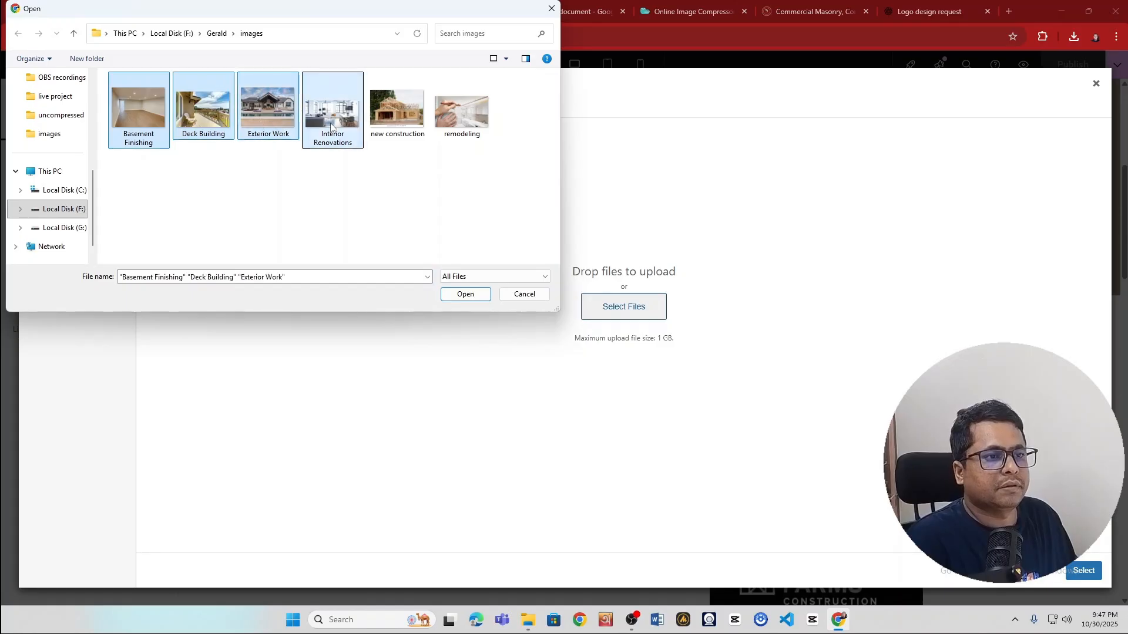
left_click(397, 112, "ctrl")
left_click(461, 111, "ctrl")
left_click(464, 294)
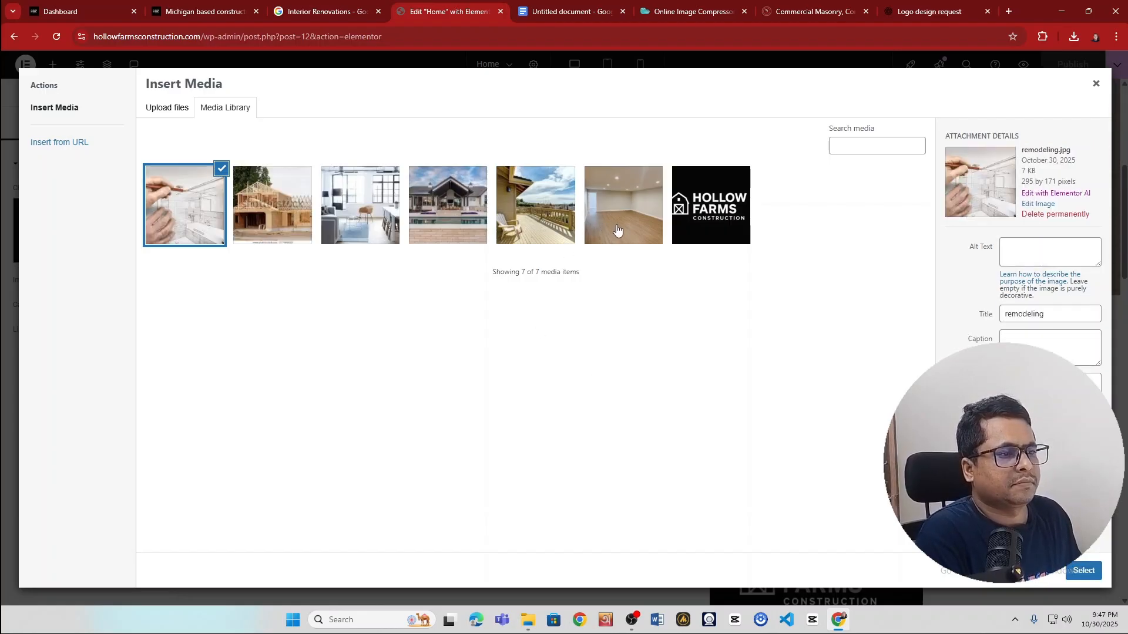
- Give new-construction.jpg the alt text "new construction" and insert it as the New Construction section's image
left_click(247, 215)
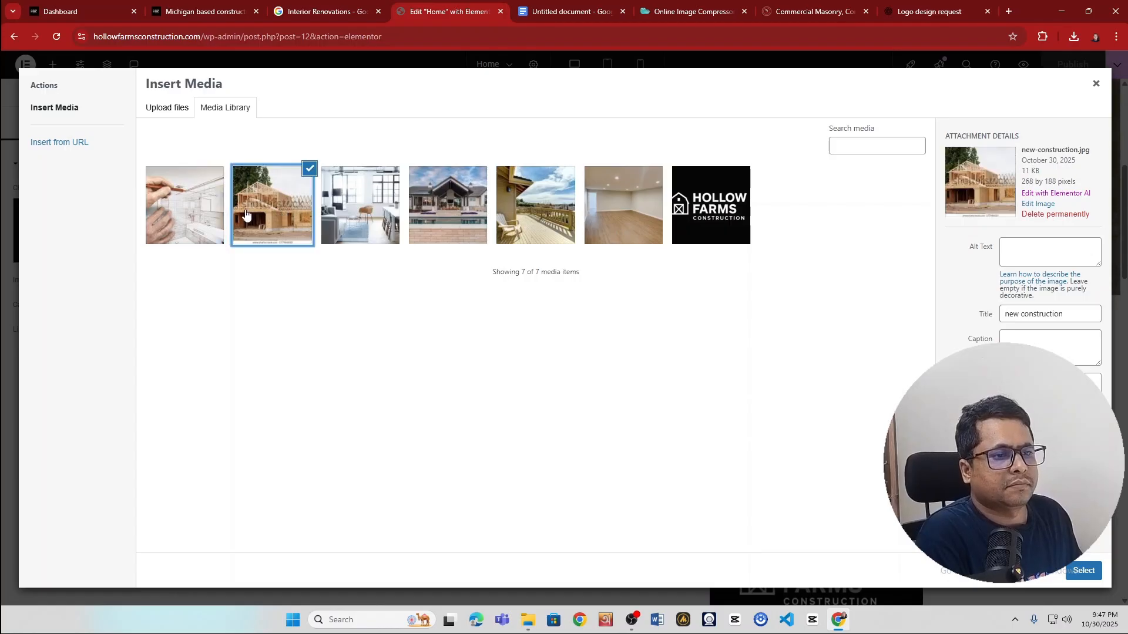
left_click(1032, 253)
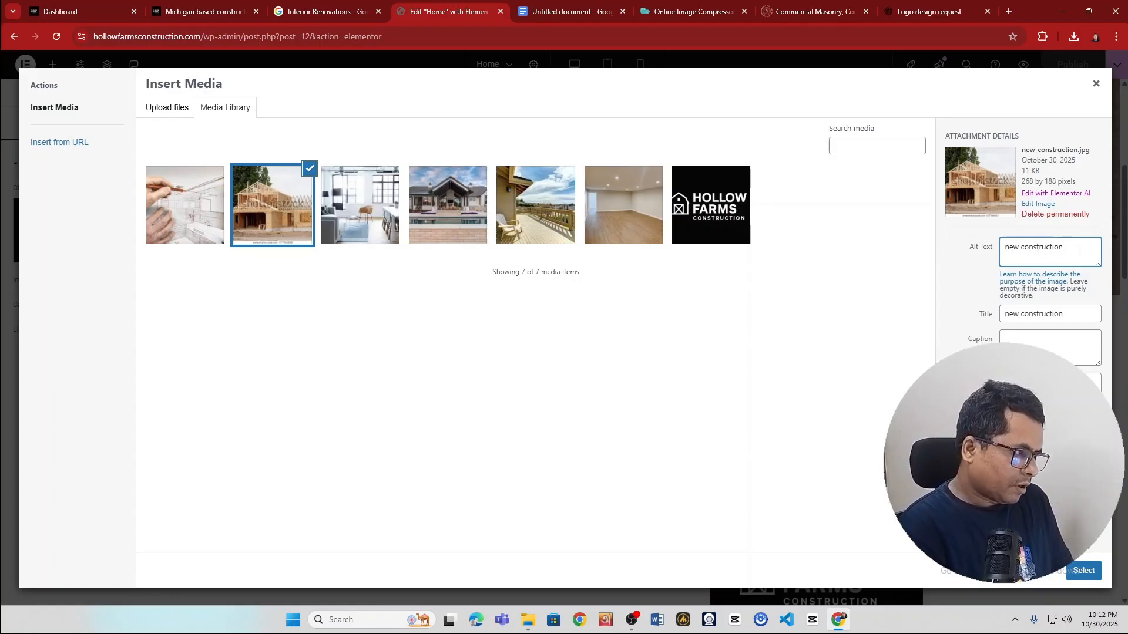
left_click_drag(1070, 247, 1015, 245)
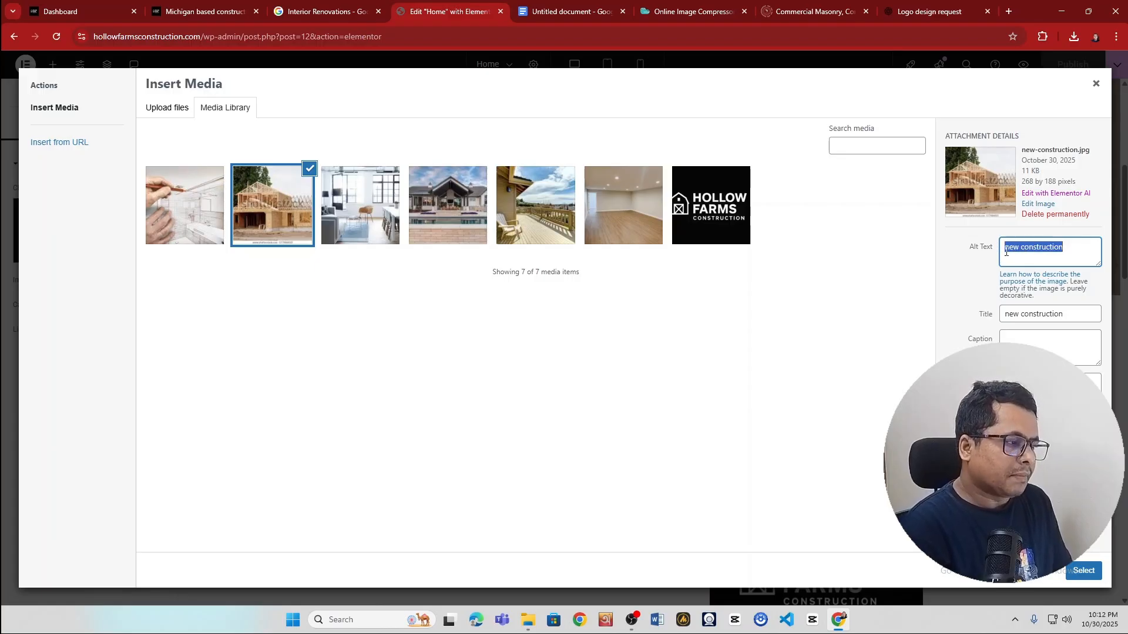
left_click(1004, 252)
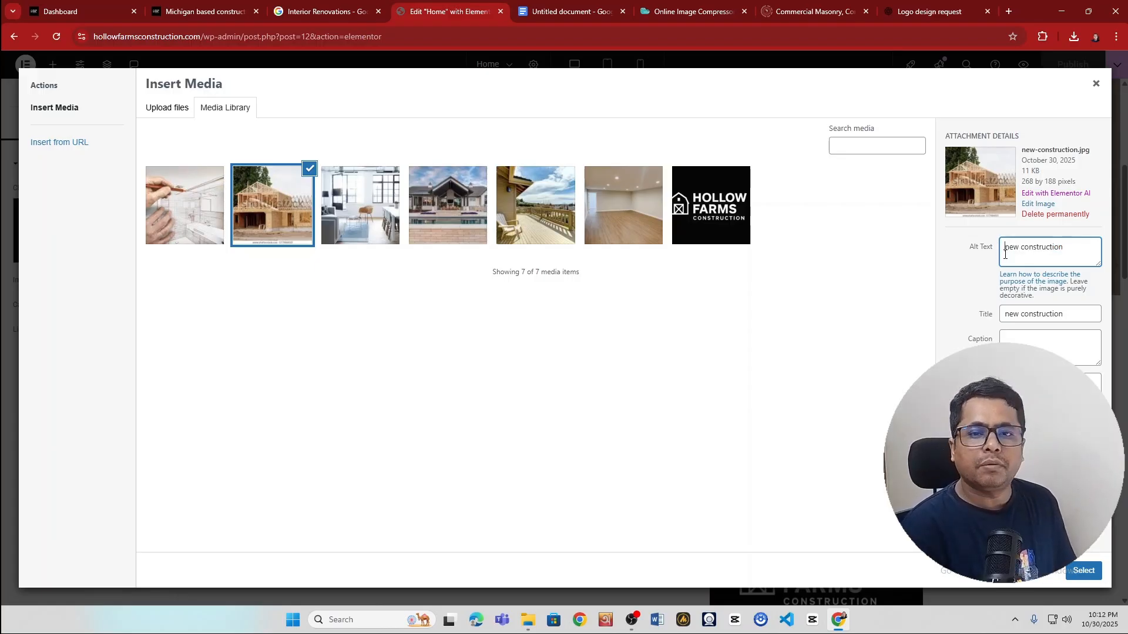
left_click_drag(1071, 250, 1003, 251)
left_click(1004, 251)
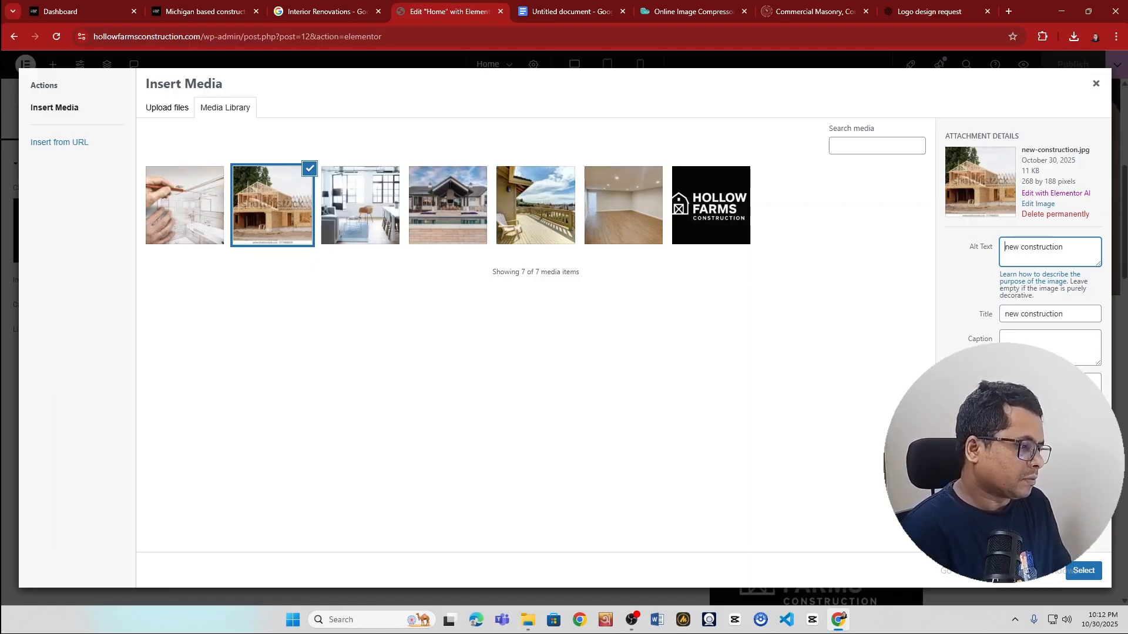
left_click(1084, 571)
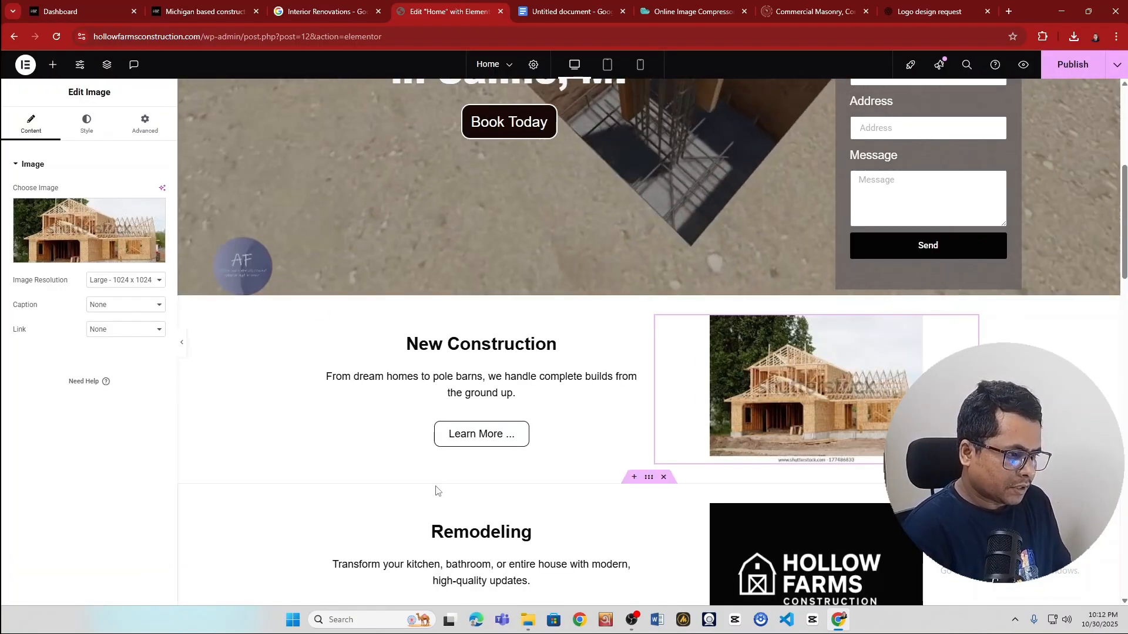
- Replace the Remodeling section's logo image with remodeling.jpg, using the alt text "remodeling"
scroll(320, 496, "down", 2)
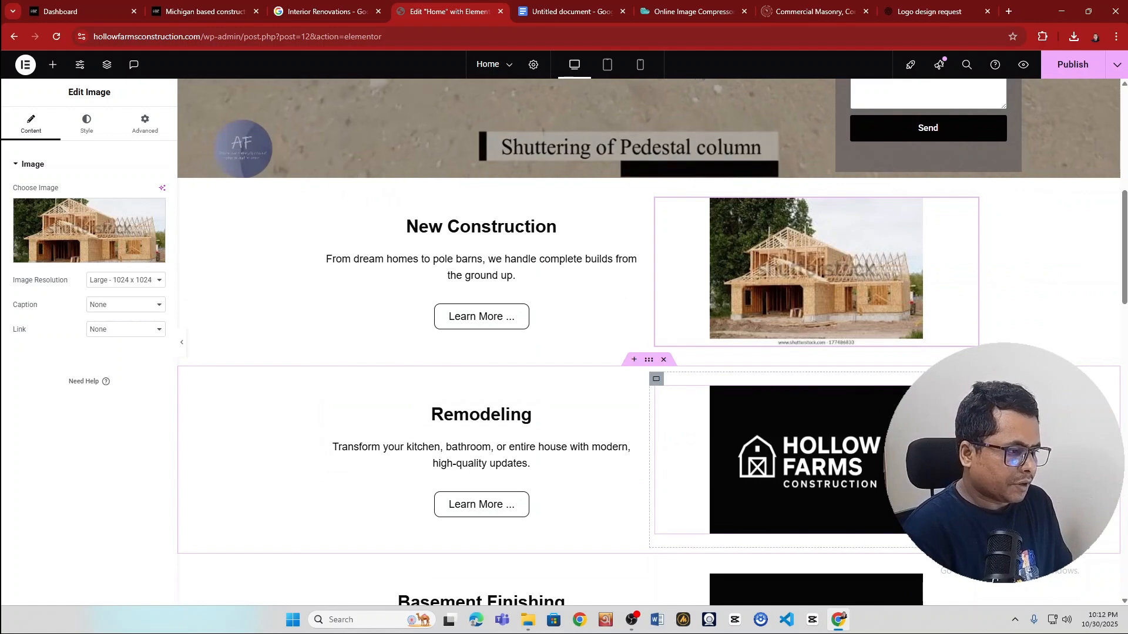
left_click(792, 432)
left_click(103, 224)
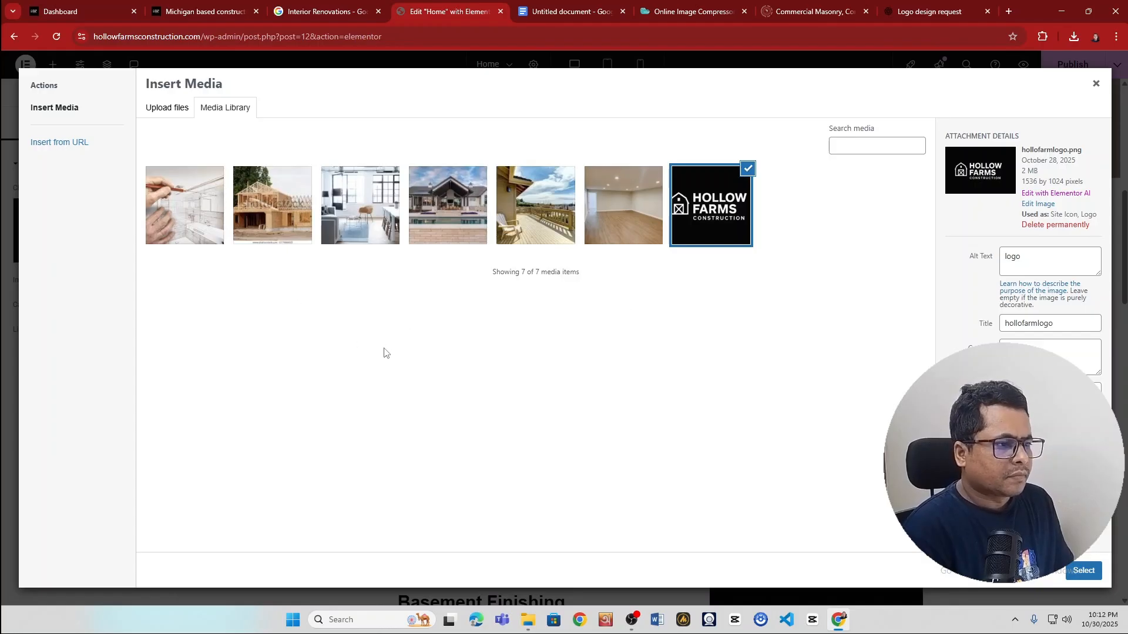
left_click(218, 232)
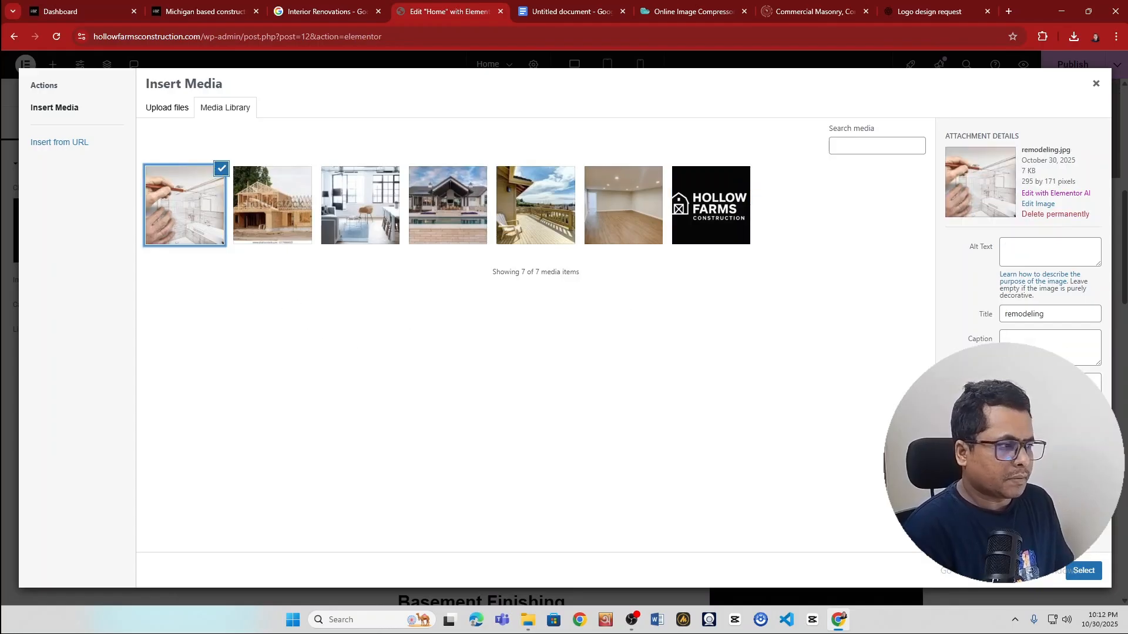
left_click(1020, 256)
type("rem")
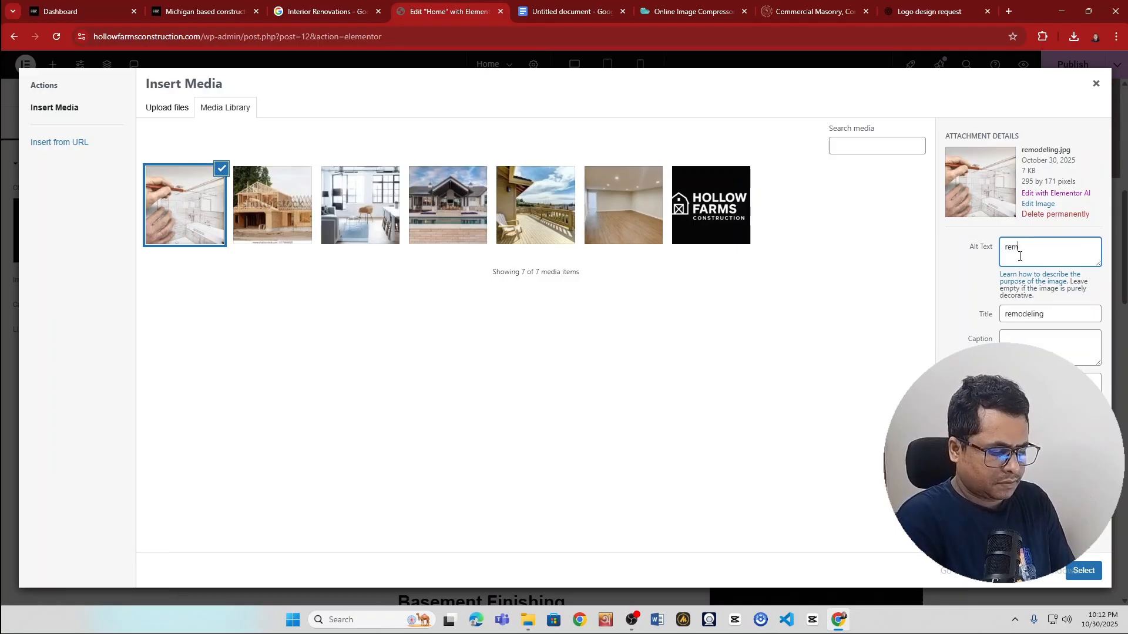
type("odeling")
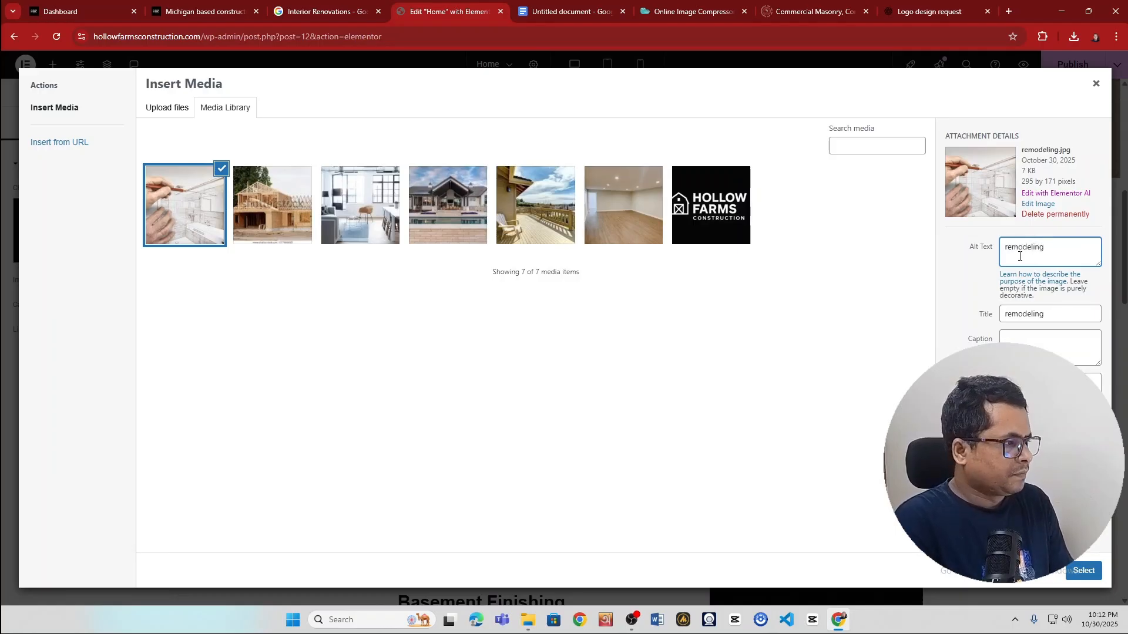
left_click(1084, 570)
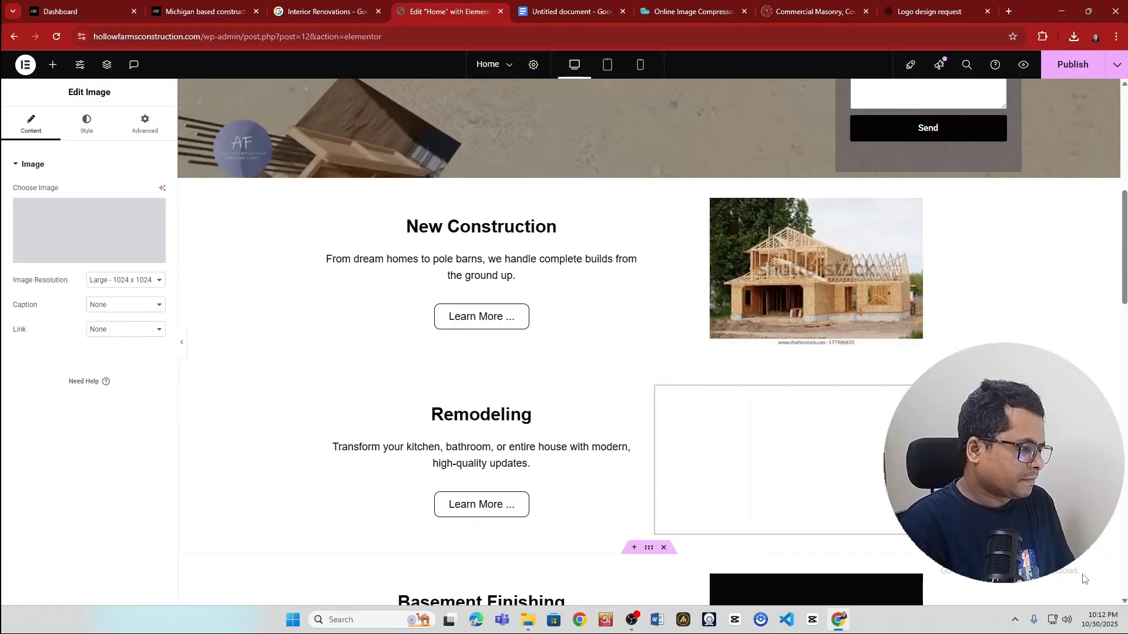
- Replace the Basement Finishing section's logo image with Basement-Finishing.jpg, using the alt text "basement"
scroll(552, 438, "down", 4)
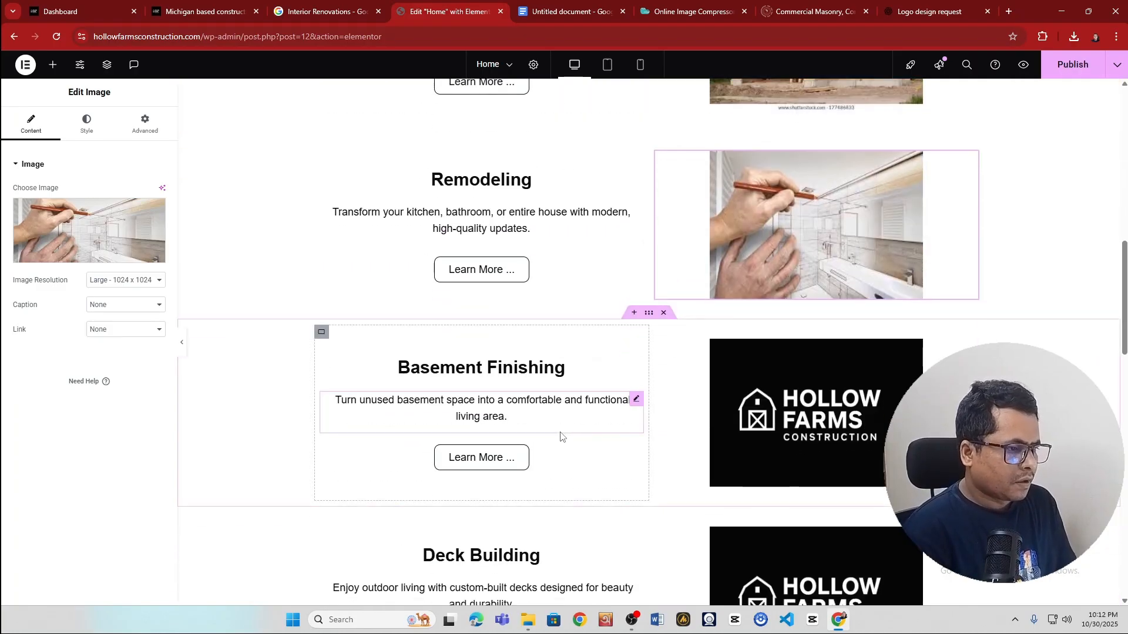
left_click(859, 403)
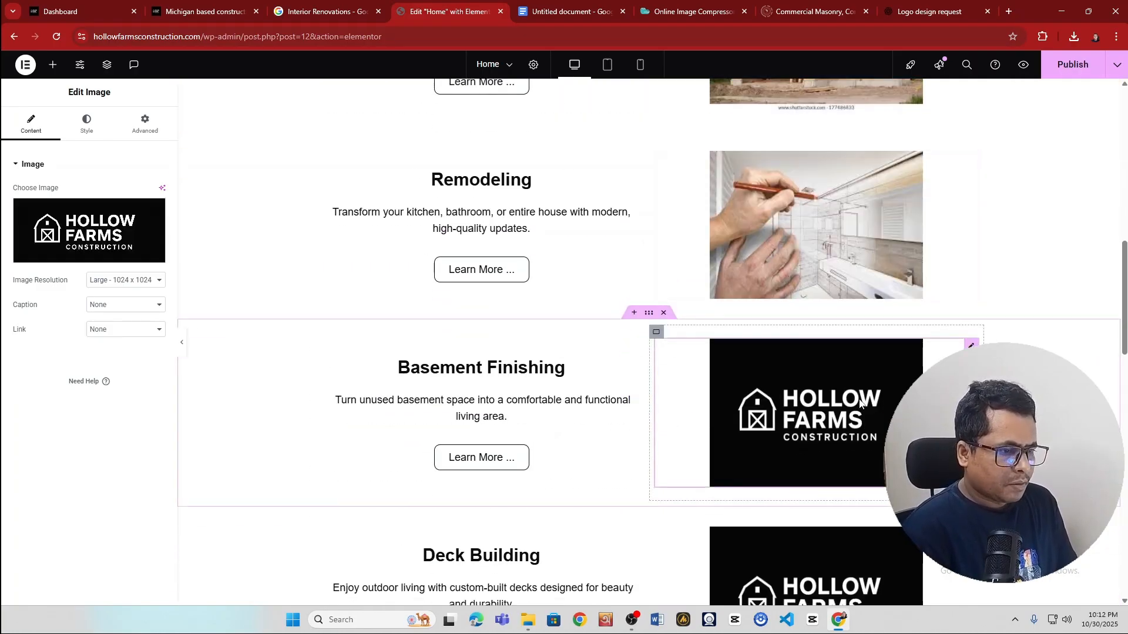
left_click(103, 236)
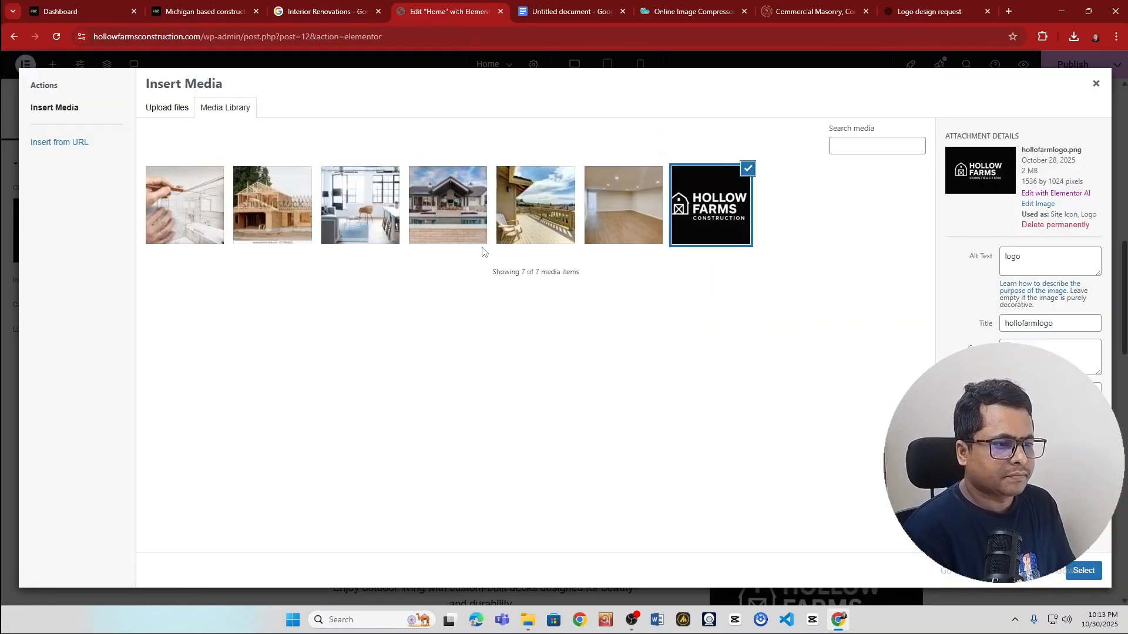
left_click(624, 232)
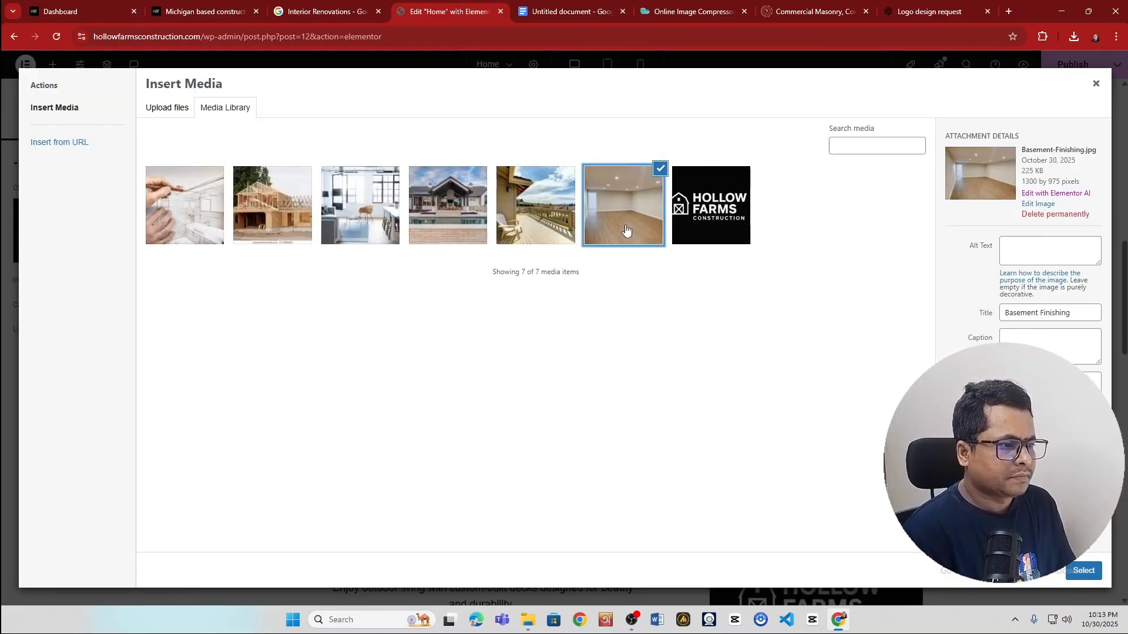
left_click(1033, 249)
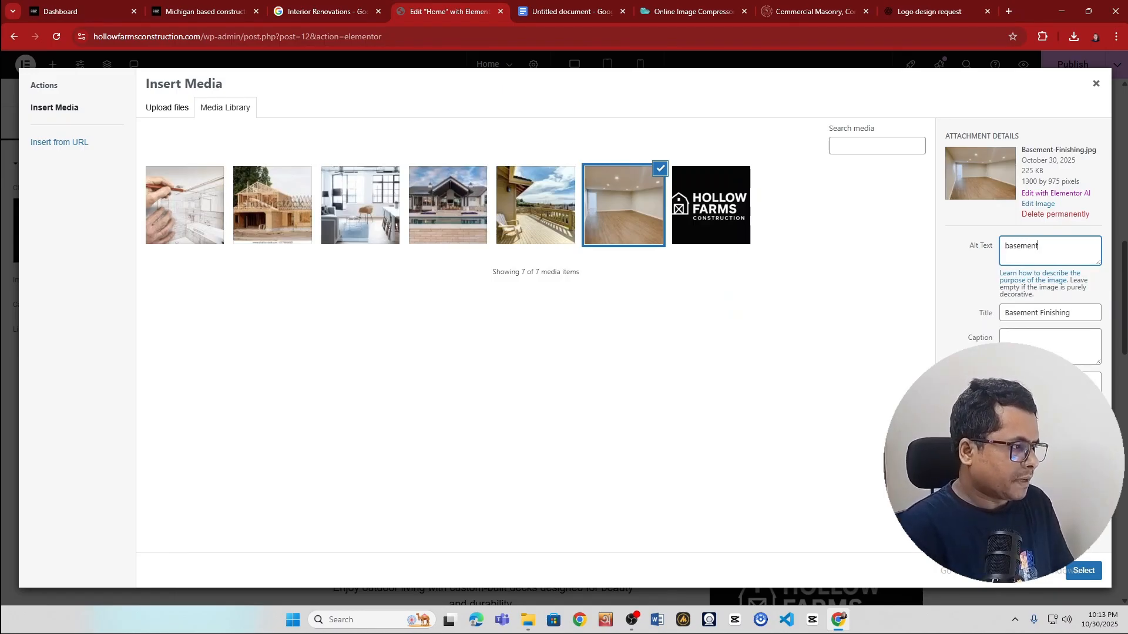
left_click(1081, 579)
- Replace the Deck Building section's logo image with Deck-Building.jpg, using the alt text "deck"
scroll(540, 470, "down", 4)
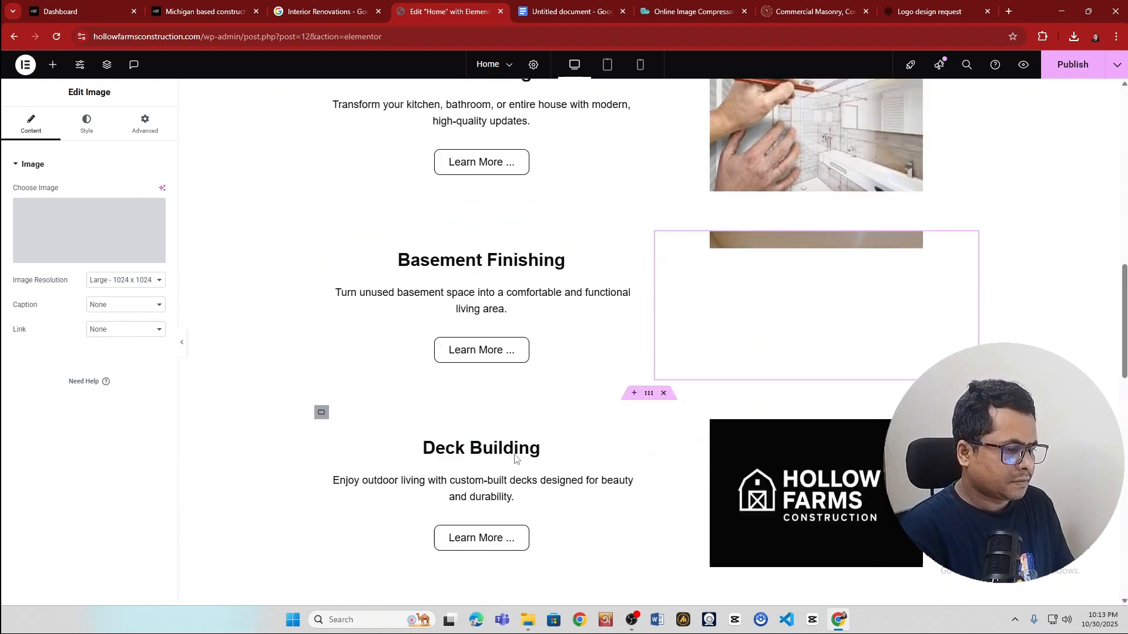
left_click(849, 360)
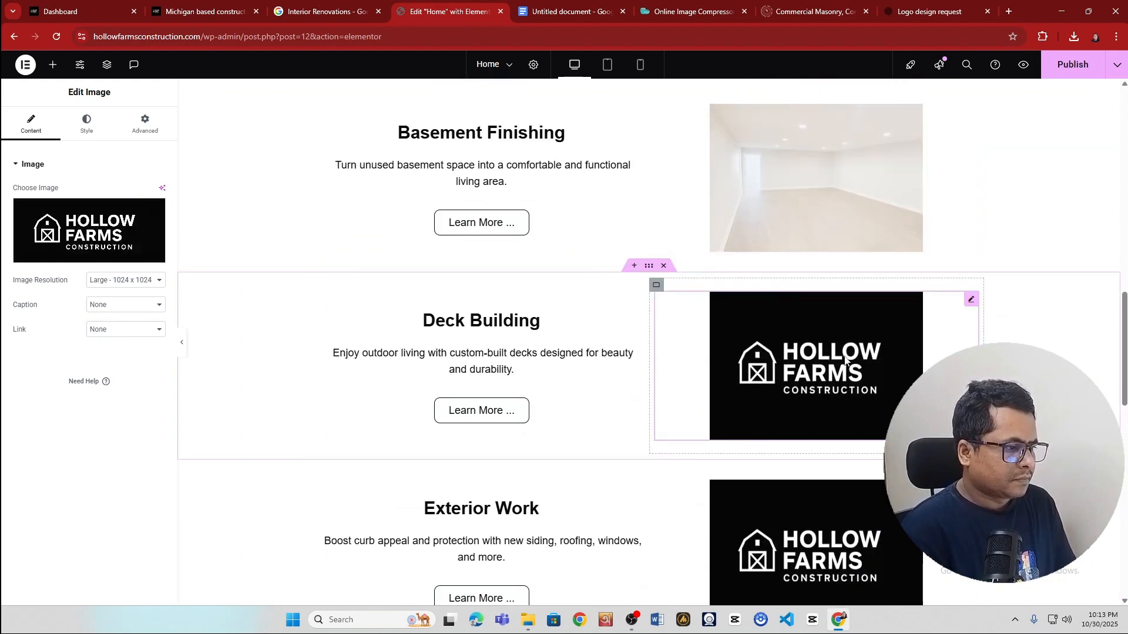
left_click(112, 232)
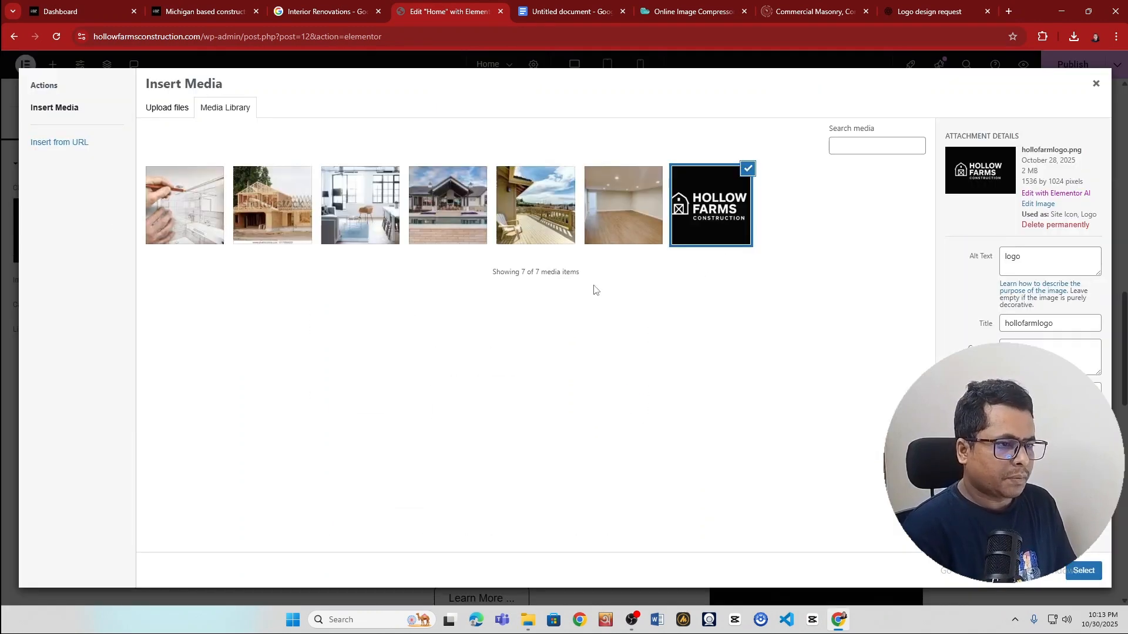
left_click(543, 214)
left_click(1025, 252)
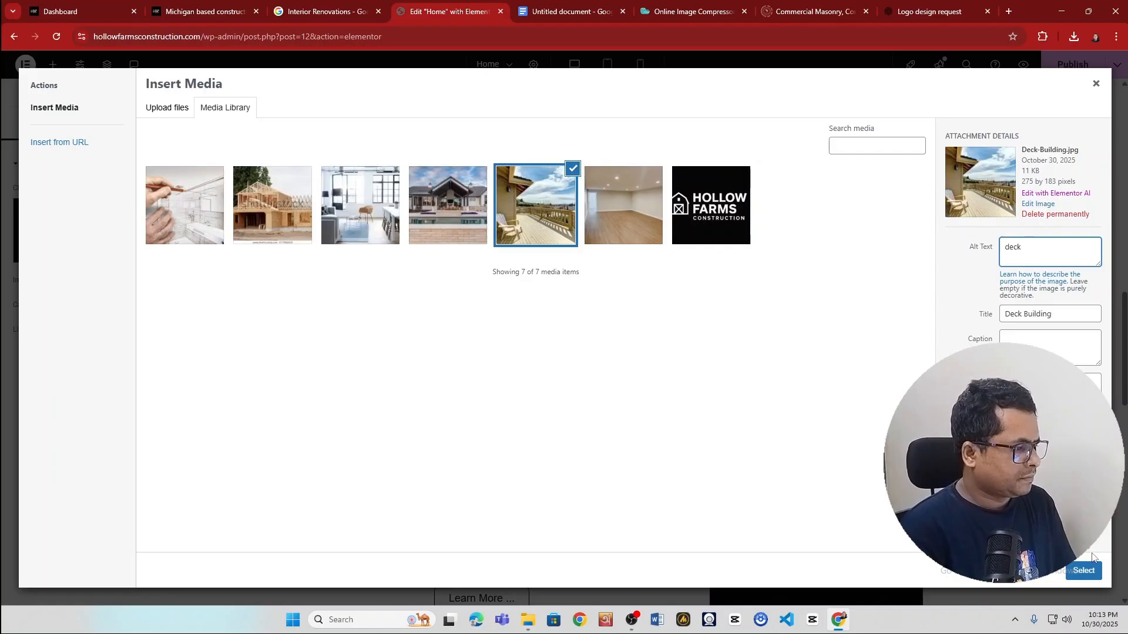
left_click(1094, 574)
scroll(564, 486, "down", 2)
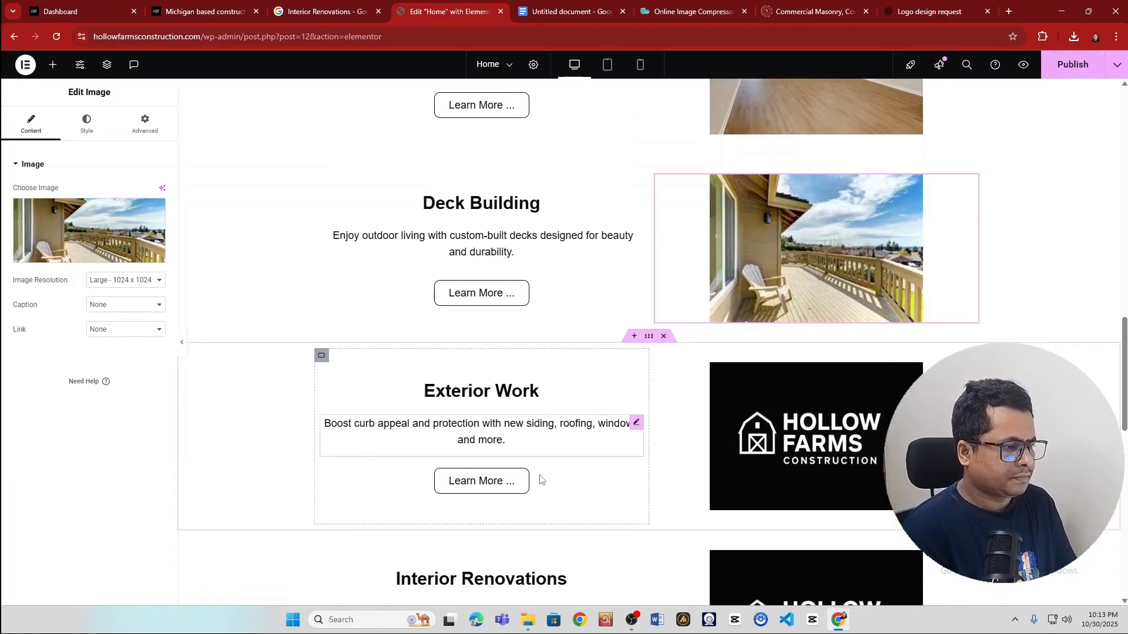
- Replace the Exterior Work section's logo image with Exterior-Work.jpg from the media library
scroll(782, 359, "down", 2)
left_click(781, 358)
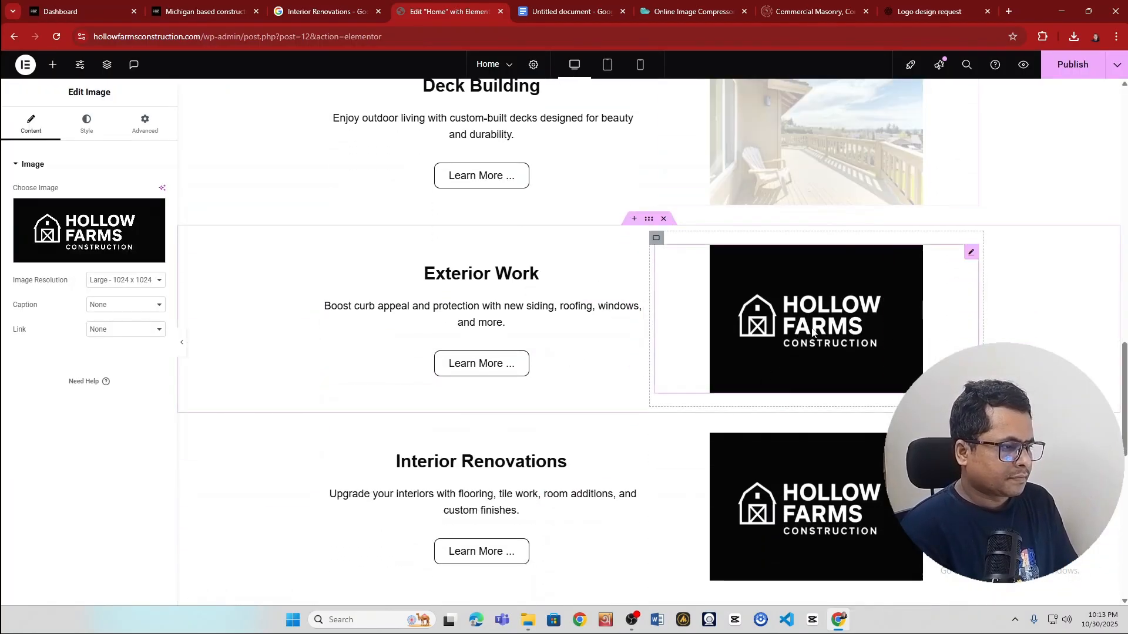
left_click(122, 231)
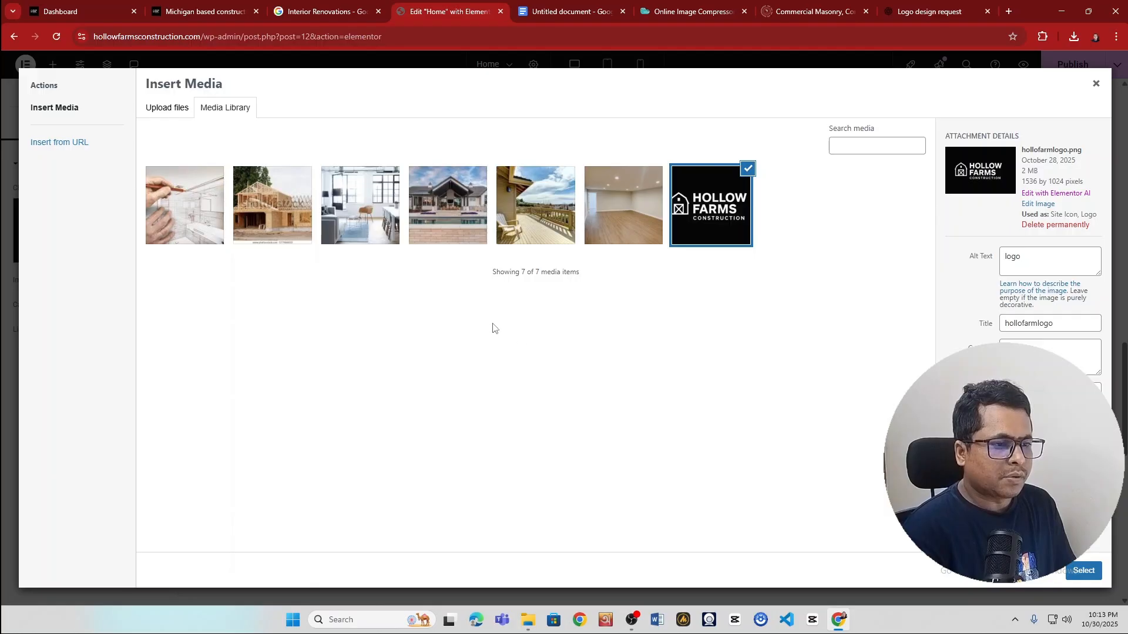
left_click(458, 203)
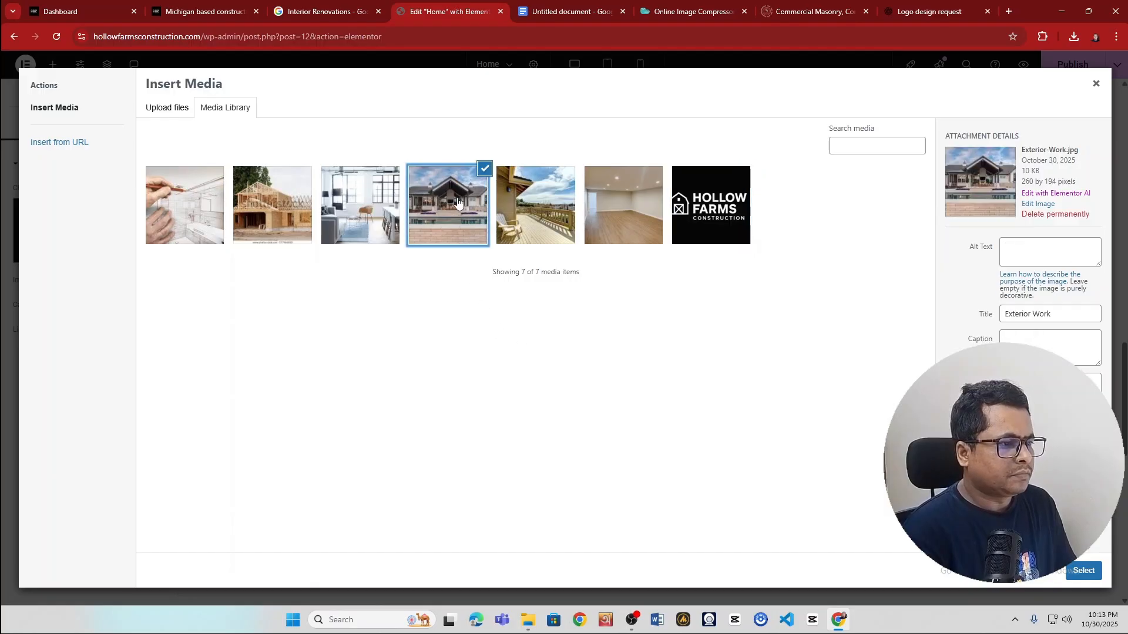
left_click(1085, 571)
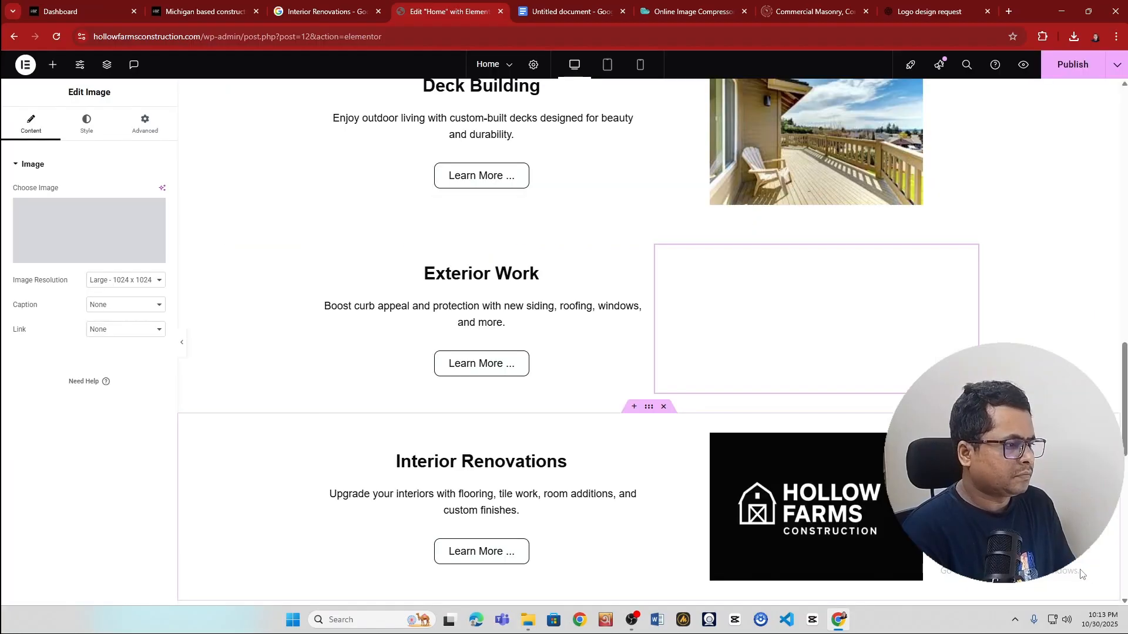
- Give the Exterior Work section's image the alt text "exterior" and reinsert it
scroll(702, 452, "down", 2)
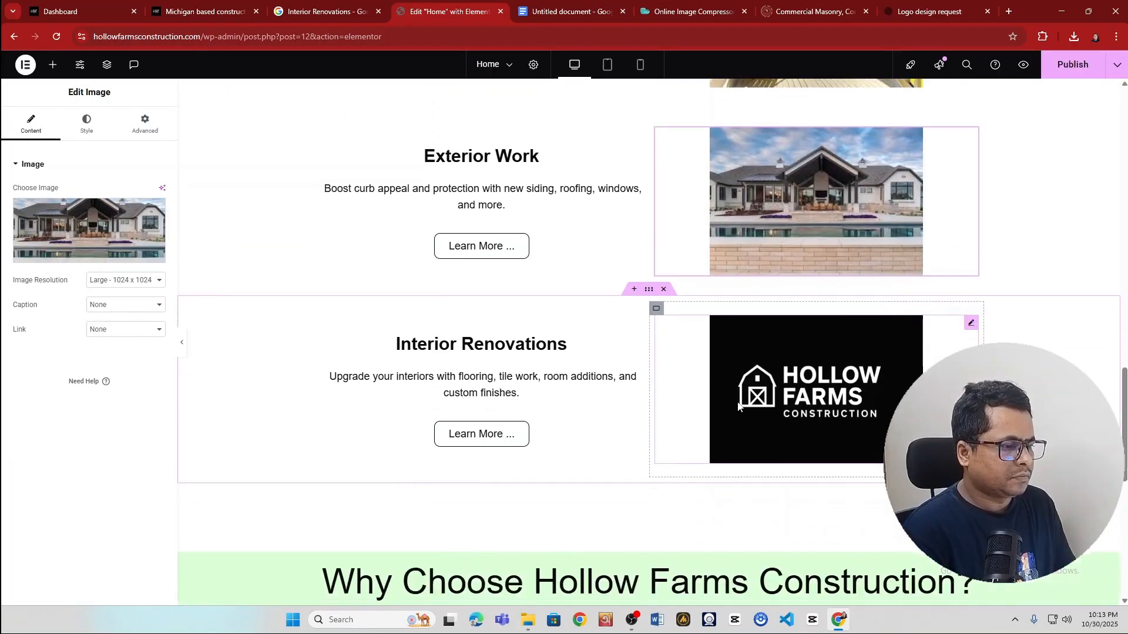
left_click(737, 405)
scroll(791, 308, "up", 3)
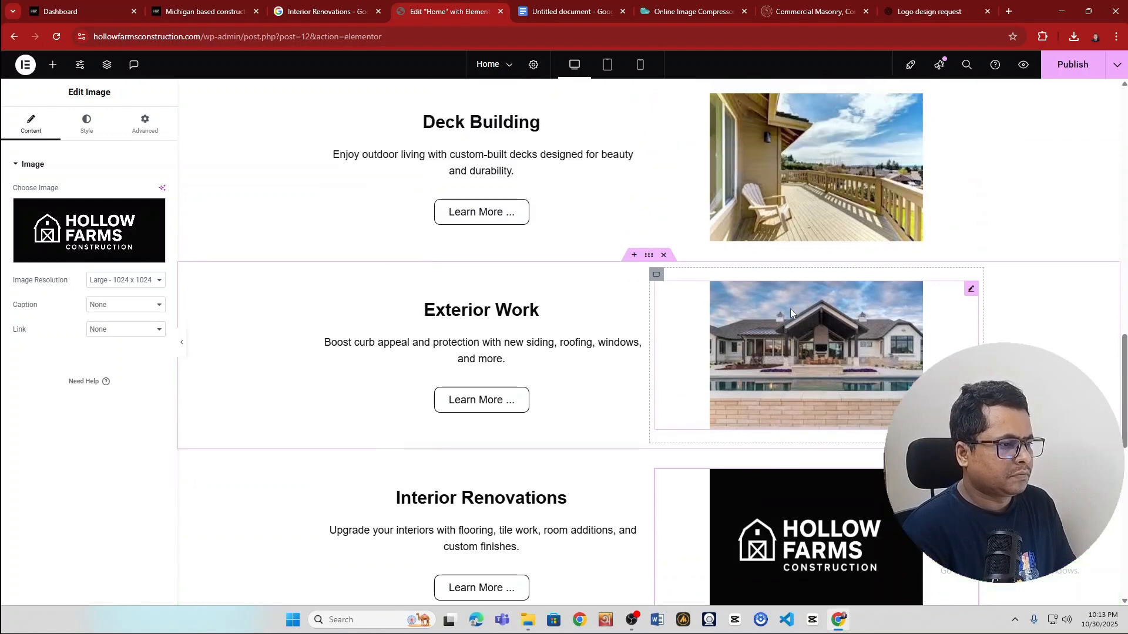
left_click(855, 379)
left_click(90, 235)
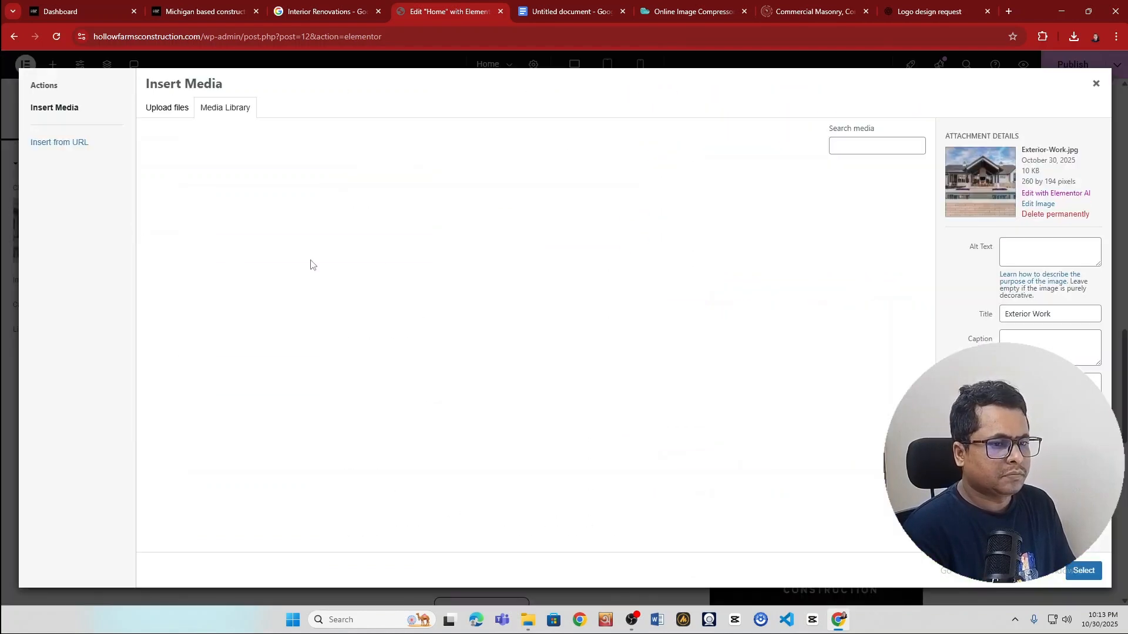
left_click(1046, 249)
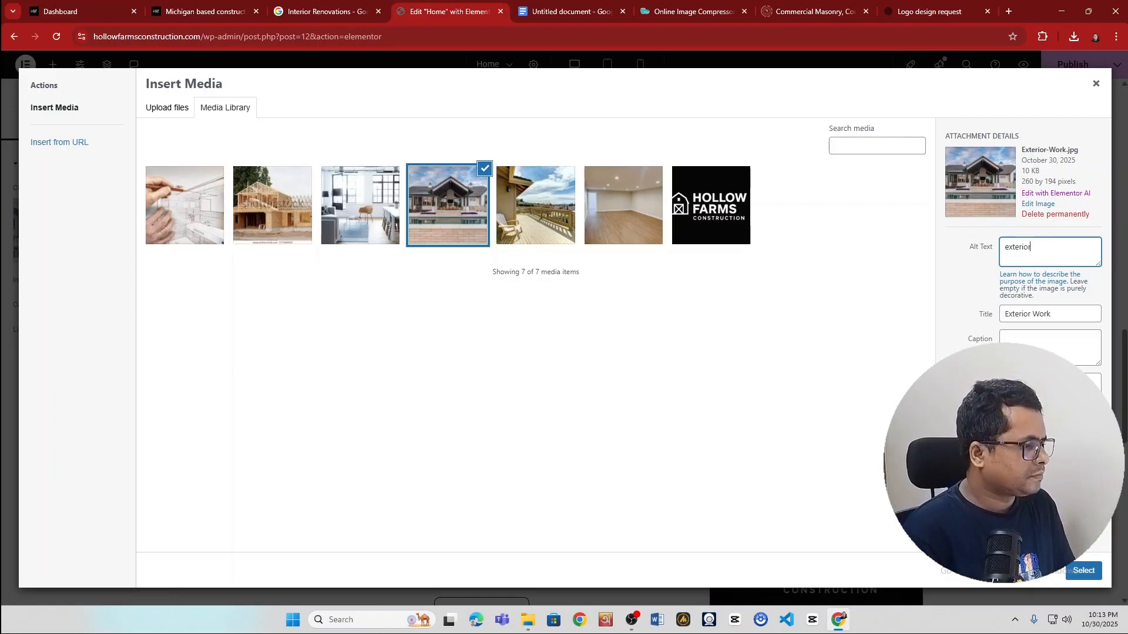
left_click(1085, 571)
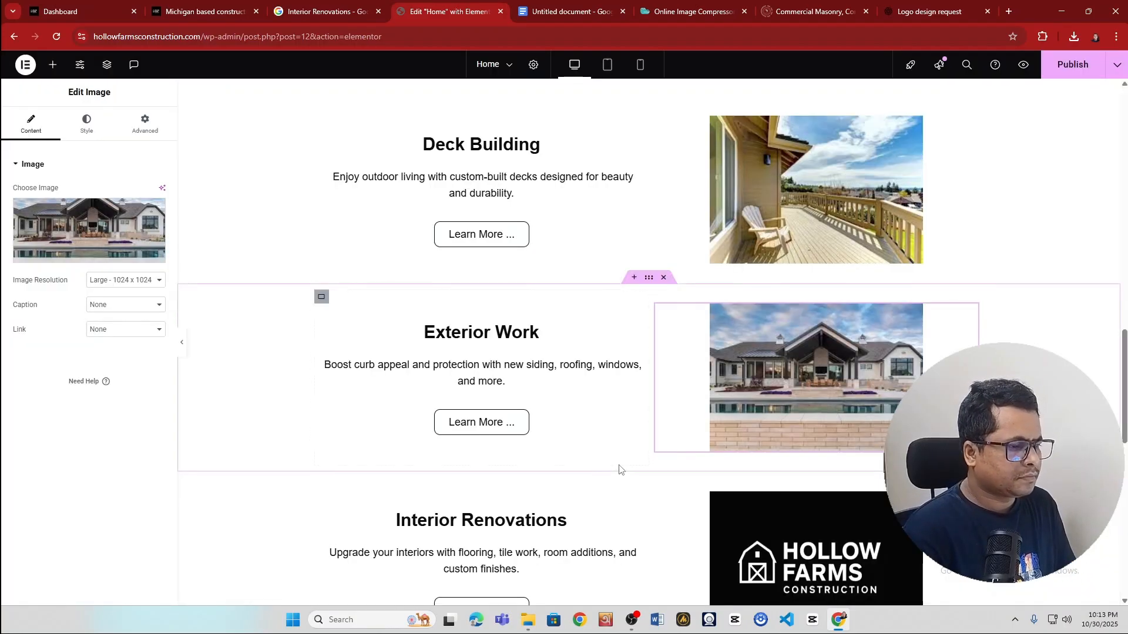
- Replace the Interior Renovations section's logo image with the bright living and dining room photo, filling in its alt text
scroll(615, 468, "down", 1)
scroll(615, 468, "down", 1)
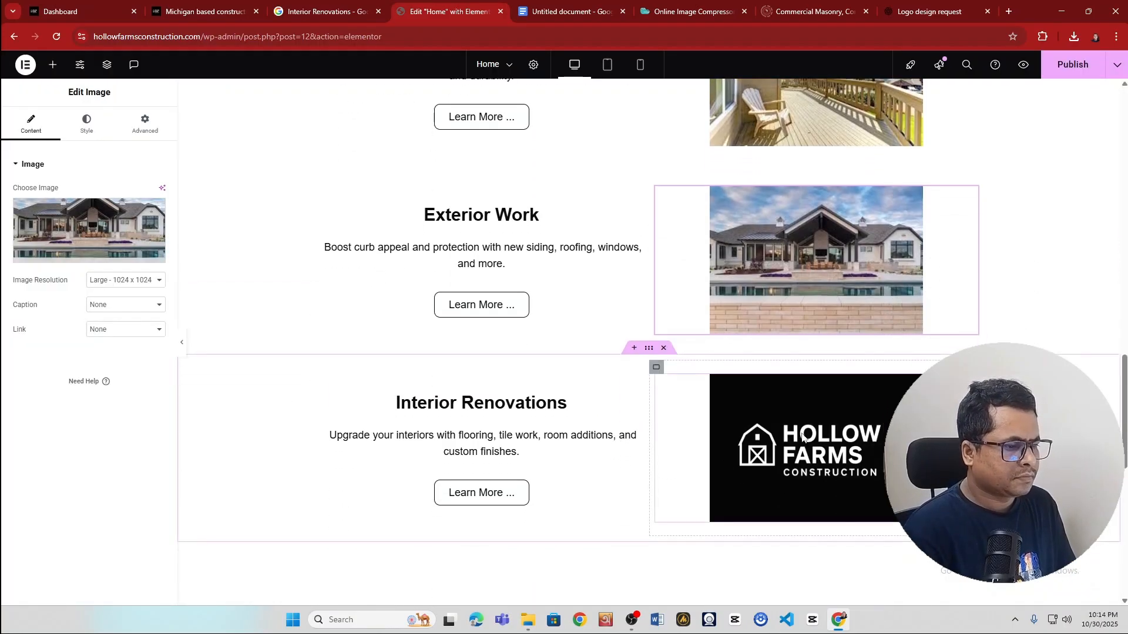
left_click(833, 432)
left_click(112, 226)
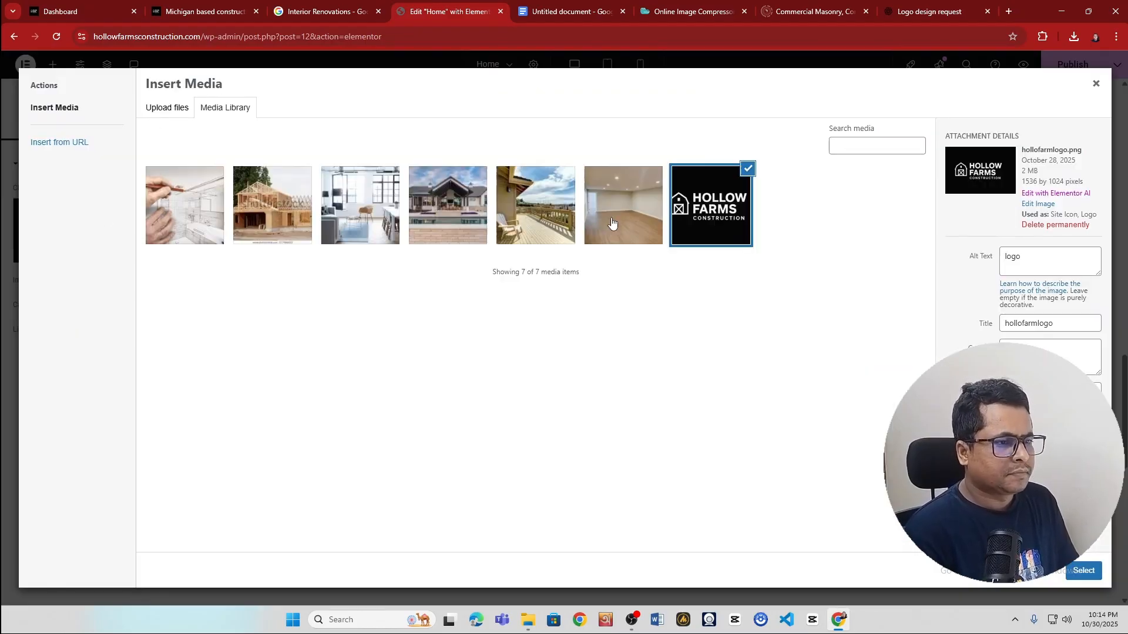
left_click(364, 225)
left_click(1031, 259)
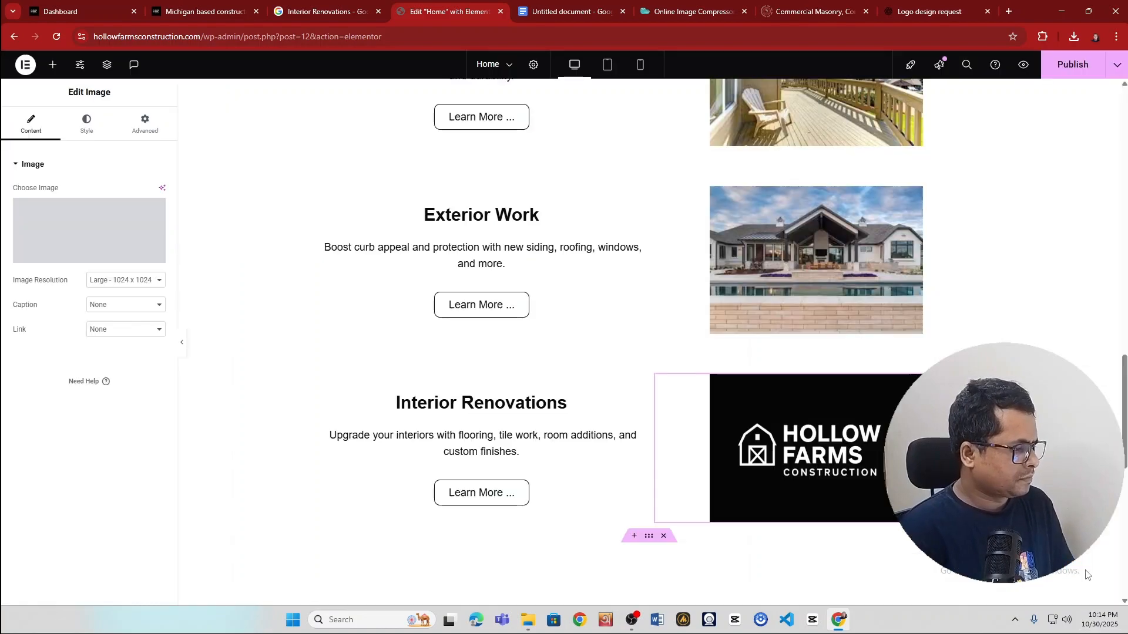
left_click(1084, 571)
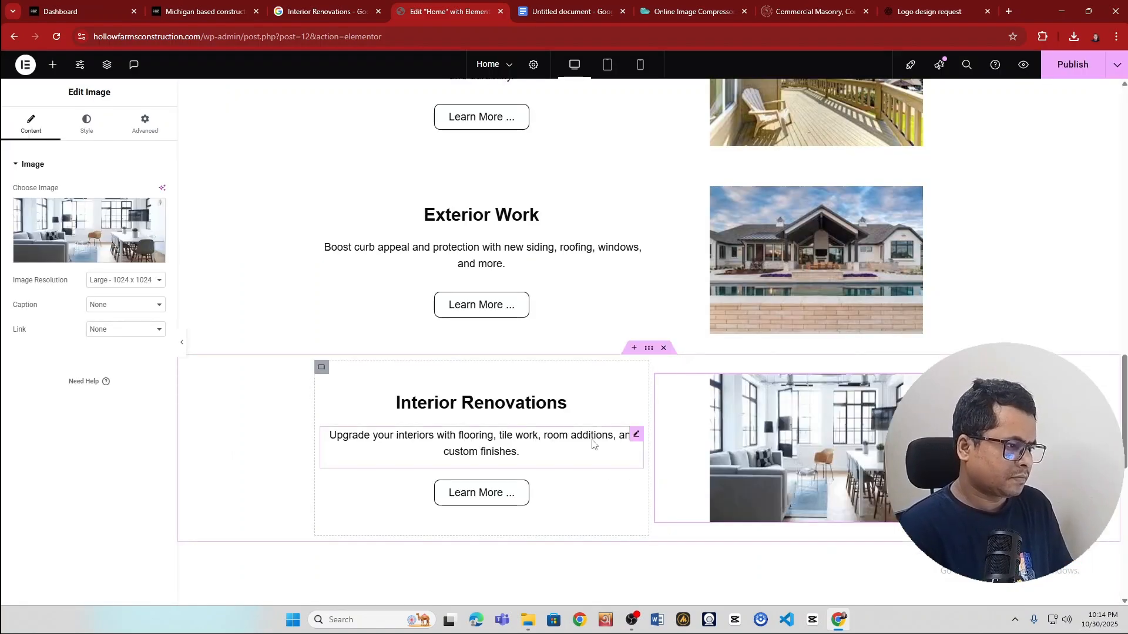
- Review the new images across the homepage's service sections and publish the updated page
scroll(594, 438, "up", 15)
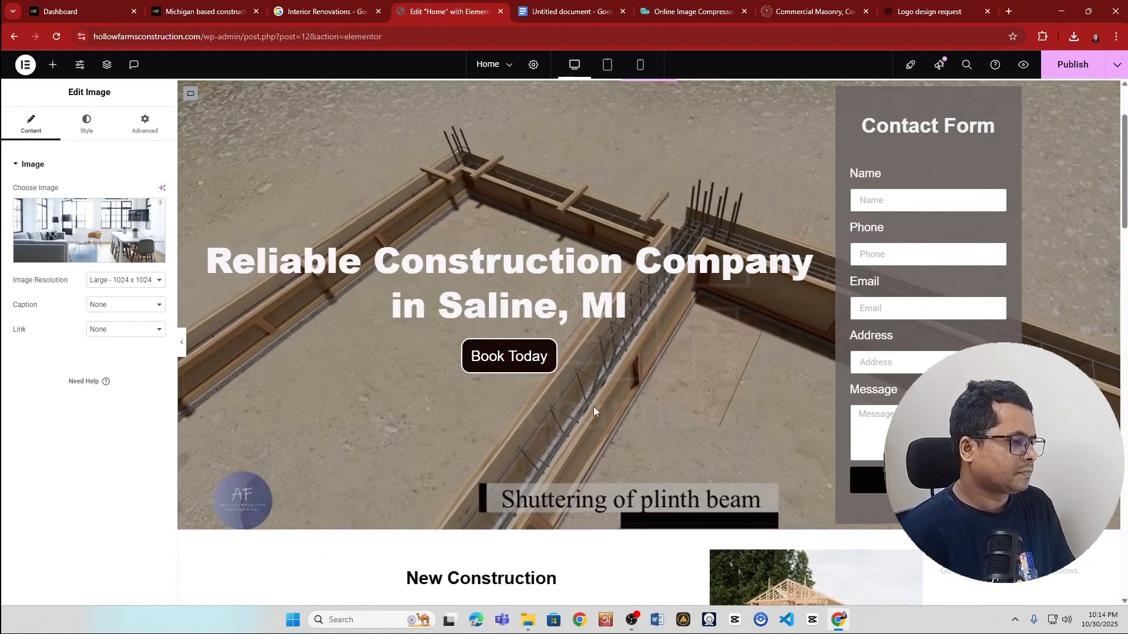
scroll(593, 411, "down", 15)
scroll(592, 416, "down", 8)
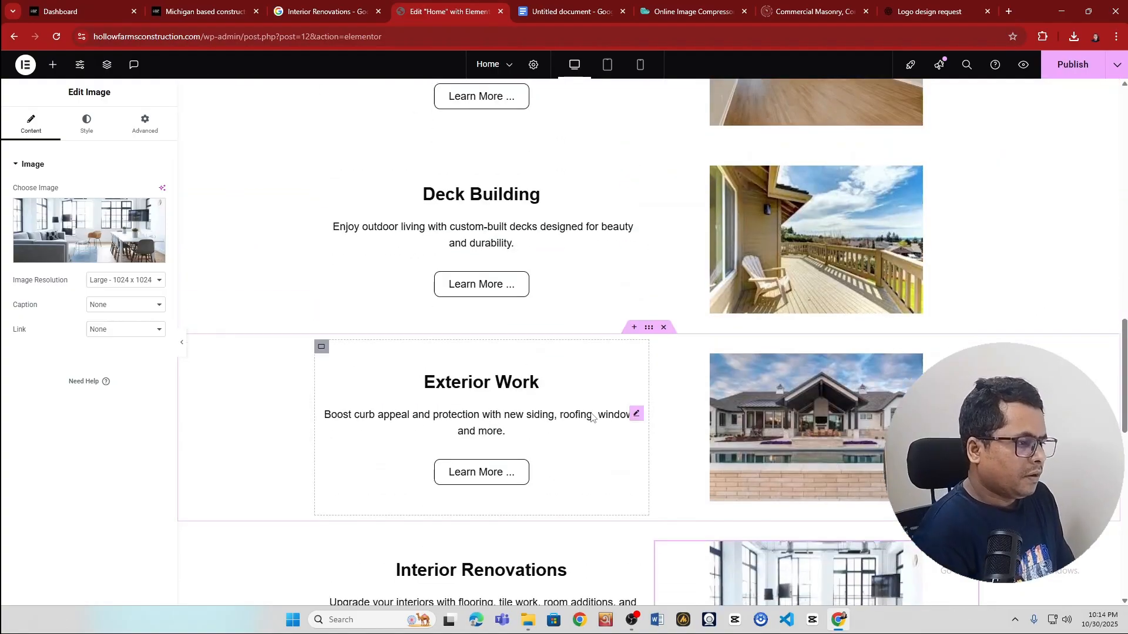
scroll(589, 418, "up", 13)
scroll(1038, 164, "up", 6)
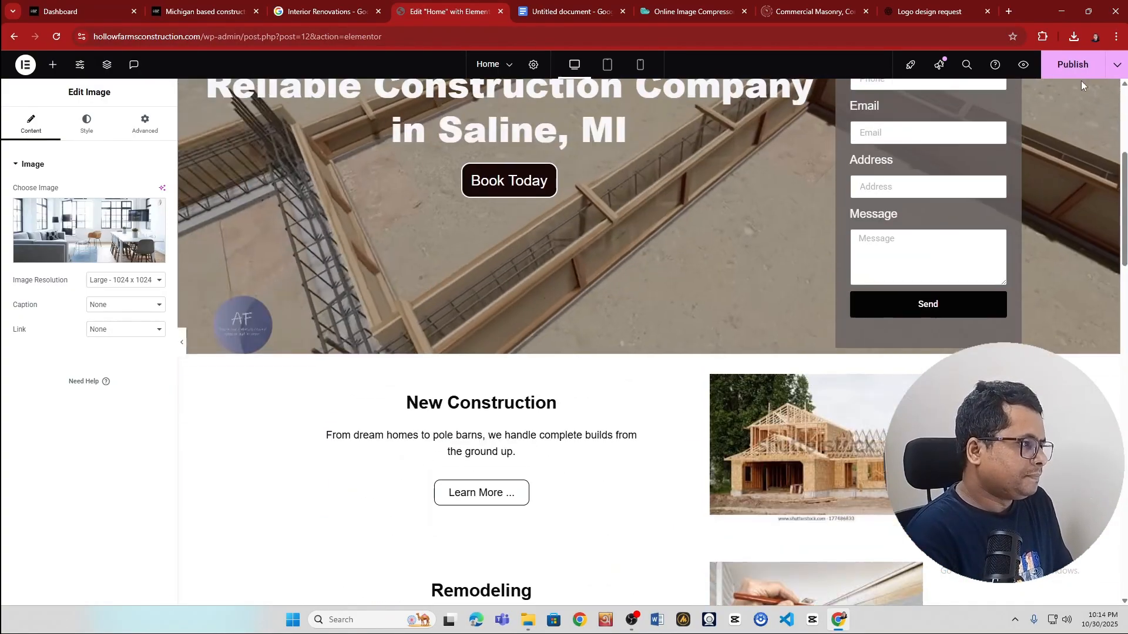
scroll(682, 366, "up", 3)
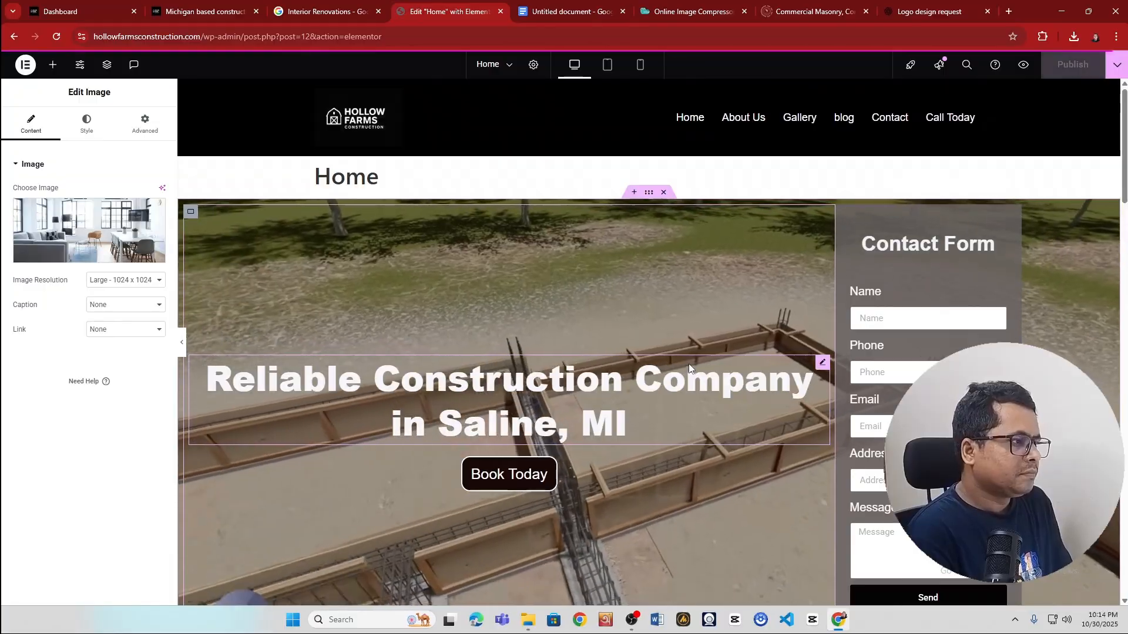
scroll(587, 367, "down", 12)
scroll(456, 370, "down", 10)
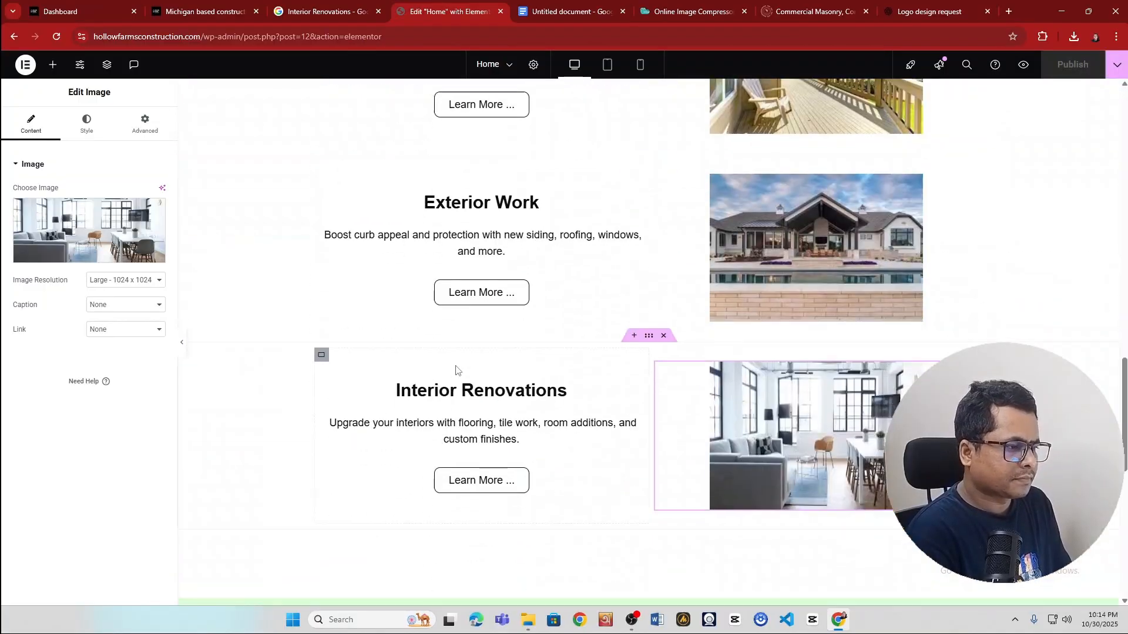
scroll(465, 388, "up", 4)
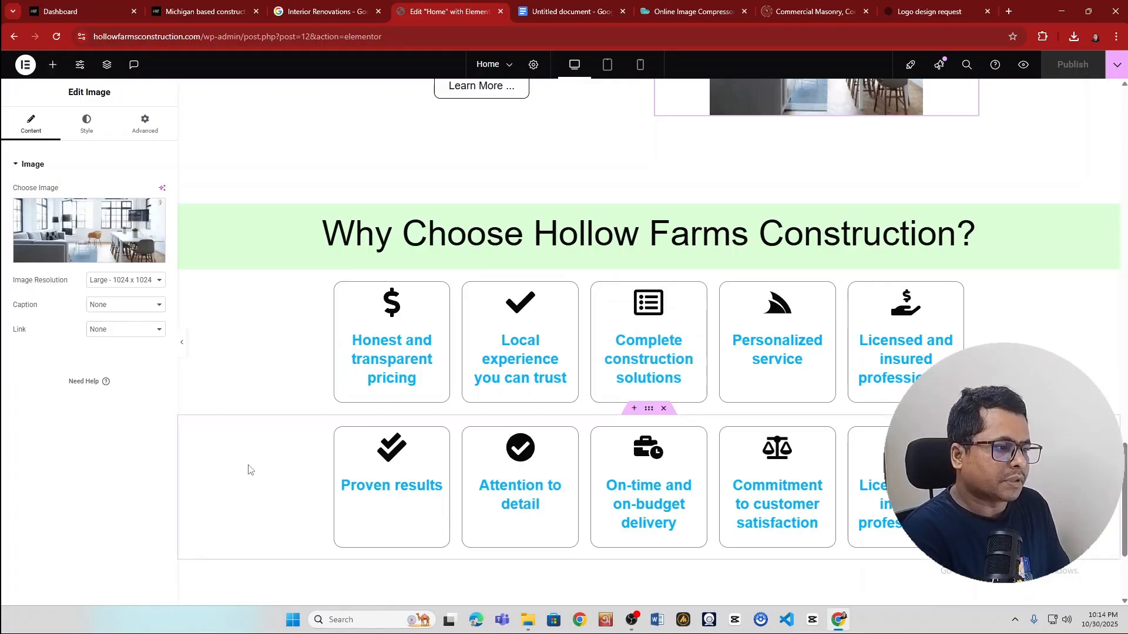
- Copy the background color code #DCFFD8 from the "Why Choose Hollow Farms Construction?" heading container
scroll(262, 351, "up", 1)
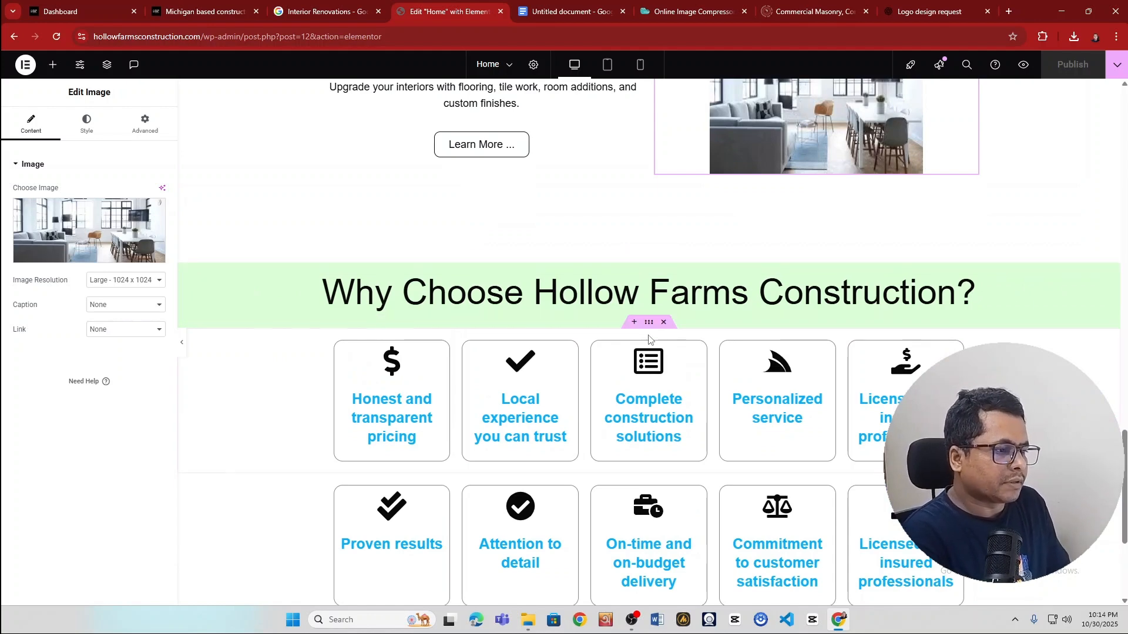
left_click(648, 322)
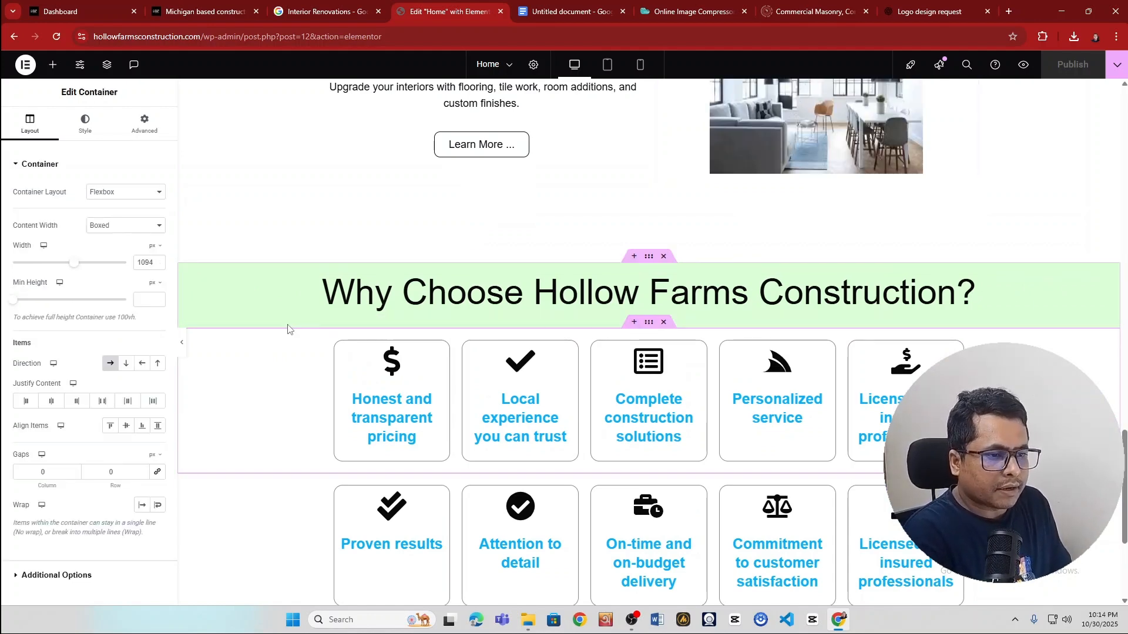
left_click(649, 257)
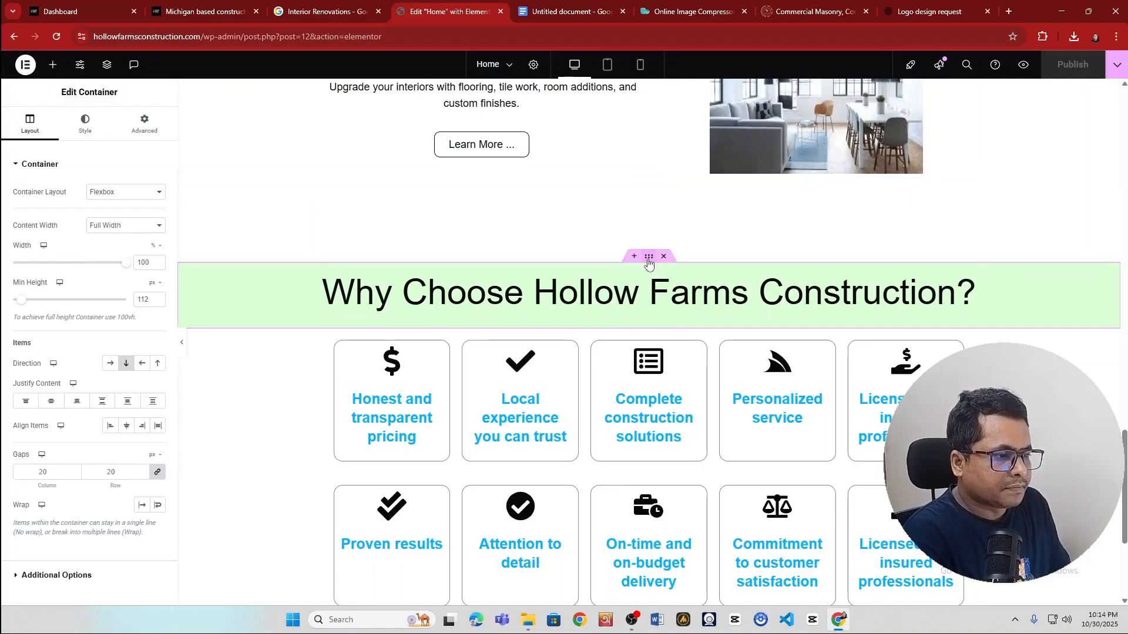
left_click(86, 127)
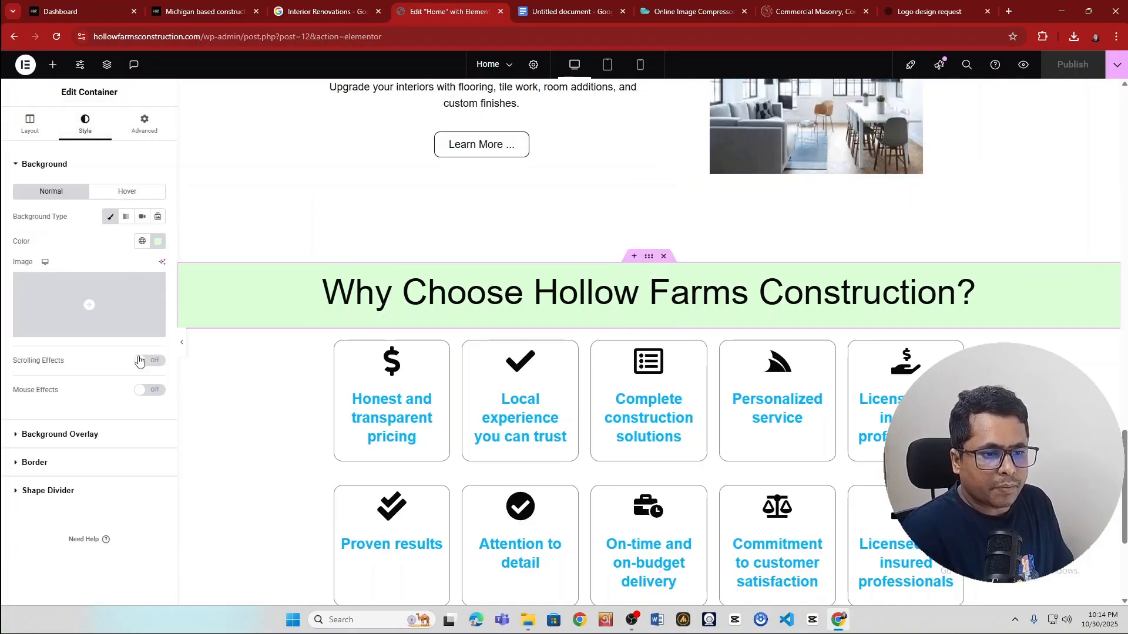
left_click(158, 242)
left_click(131, 413)
key("ctrl+c")
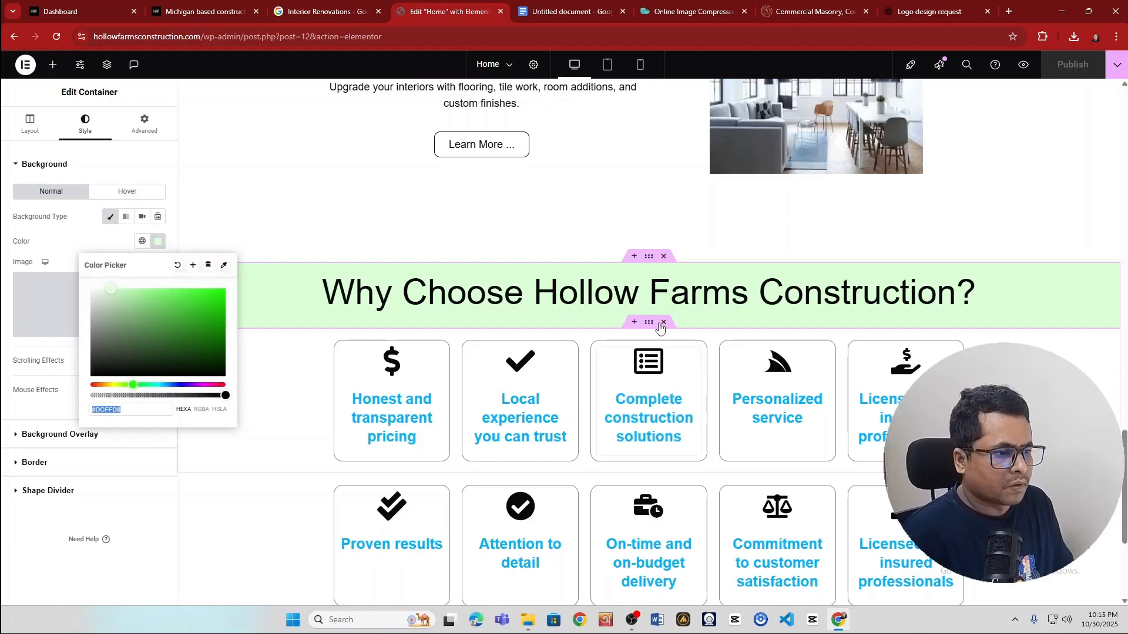
- Give the container holding the first row of reason cards a solid #DCFFD8 background
left_click(648, 322)
left_click(85, 125)
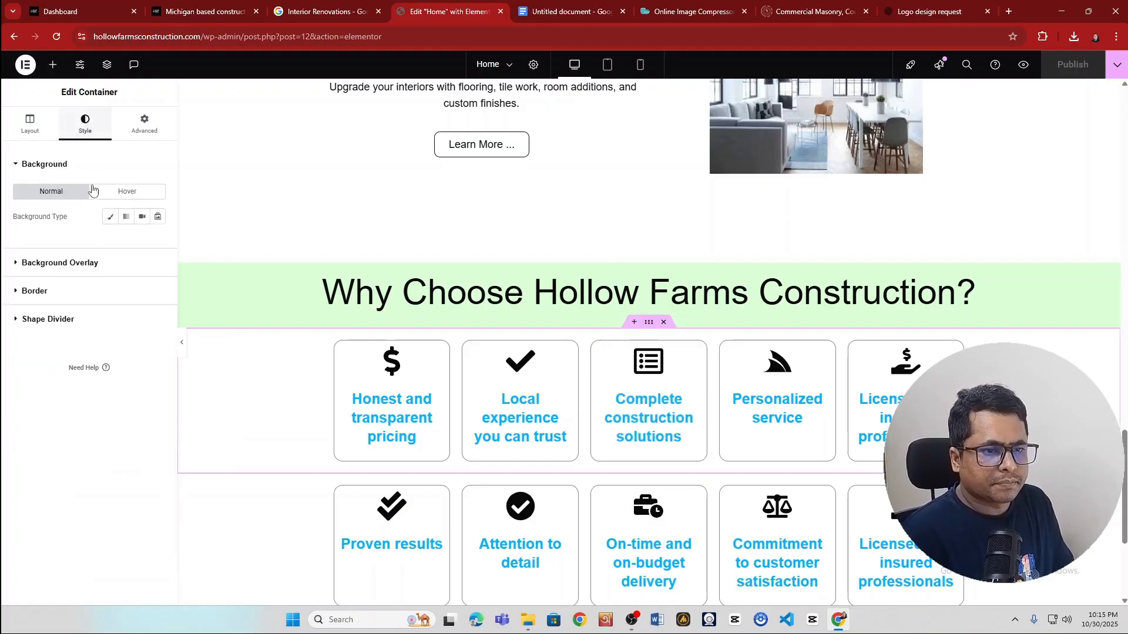
left_click(110, 217)
left_click(156, 246)
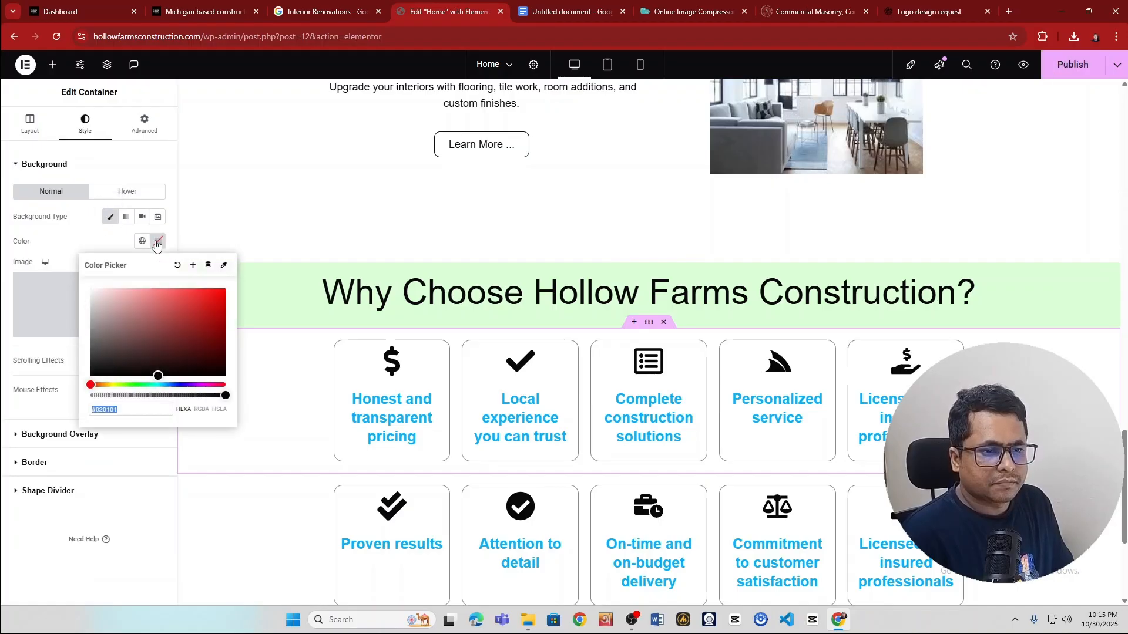
key("ctrl+v")
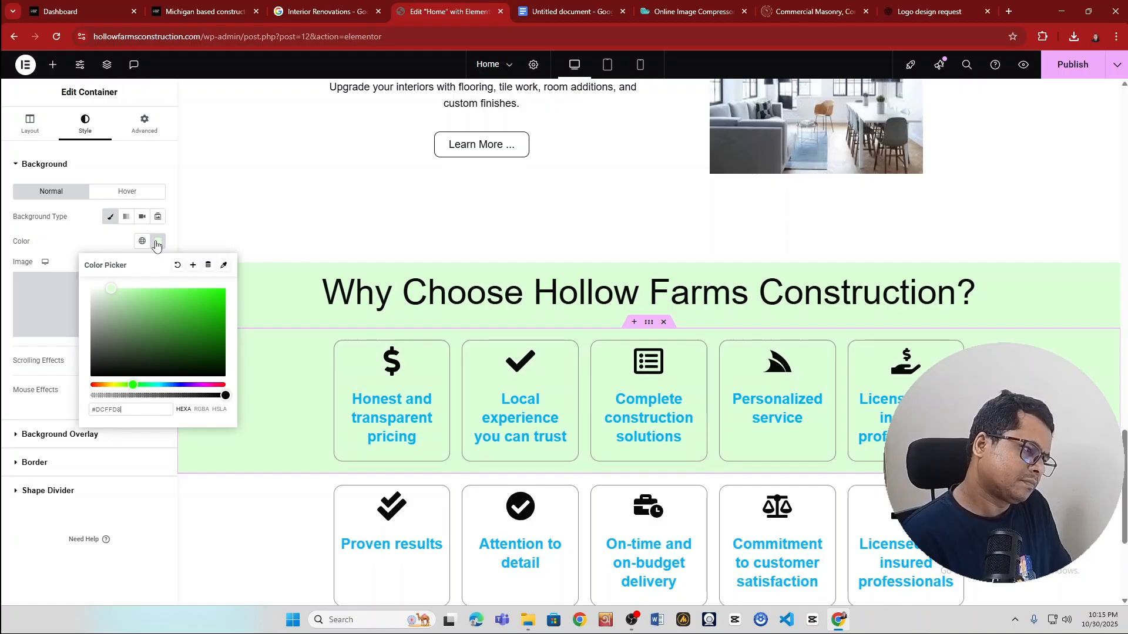
- Give the container holding the second row of reason cards, starting with "Proven results", a solid #DCFFD8 background
scroll(447, 407, "down", 1)
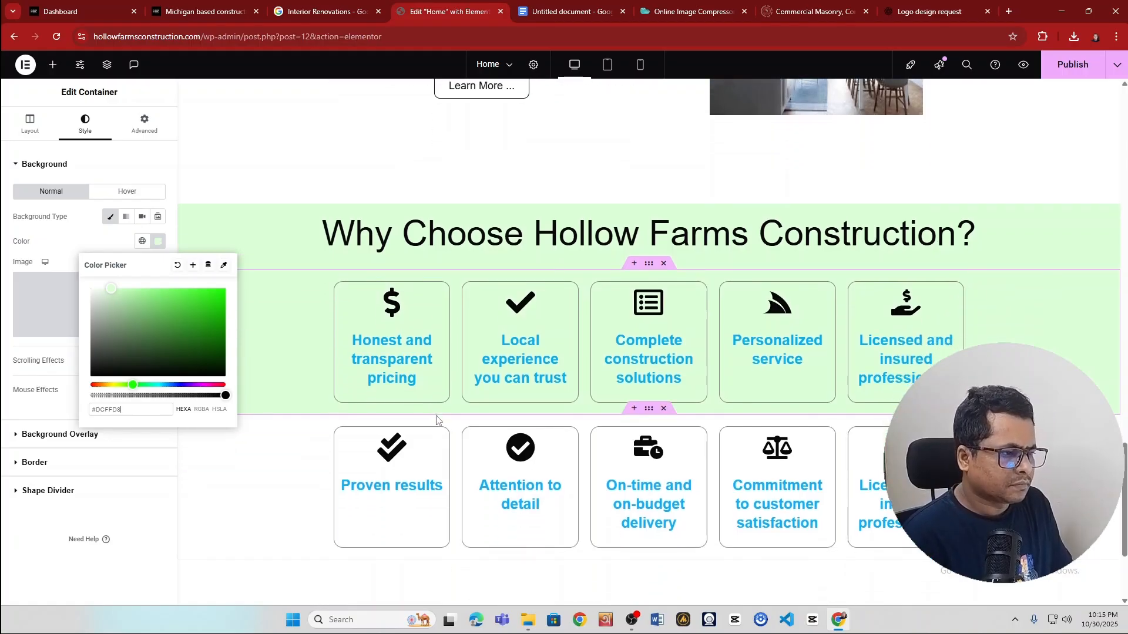
left_click(650, 411)
left_click(86, 126)
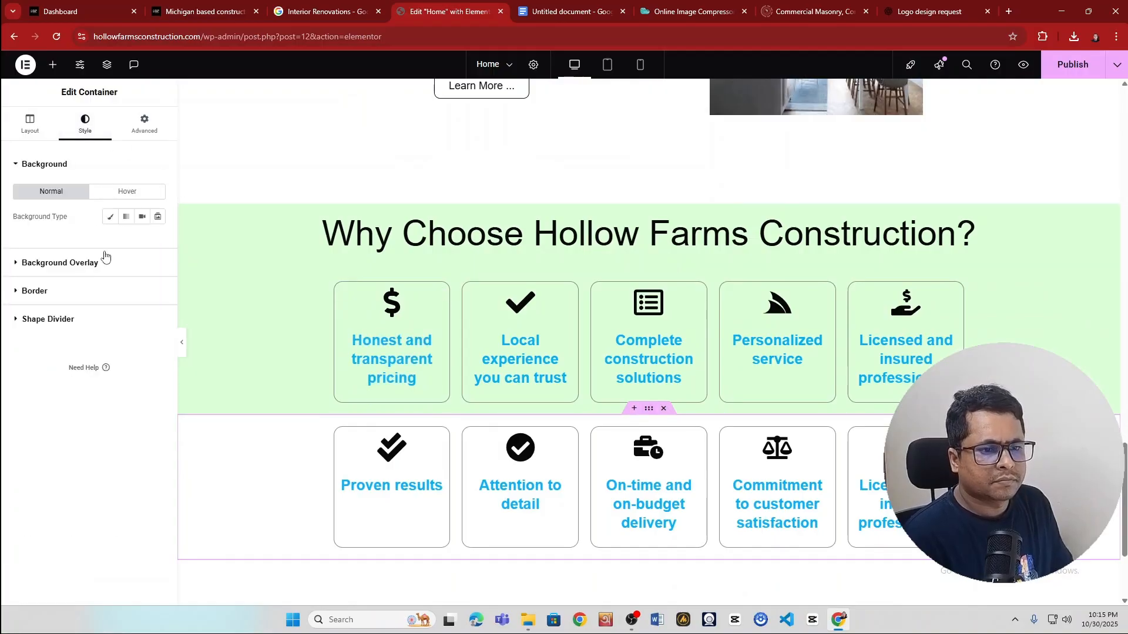
left_click(110, 216)
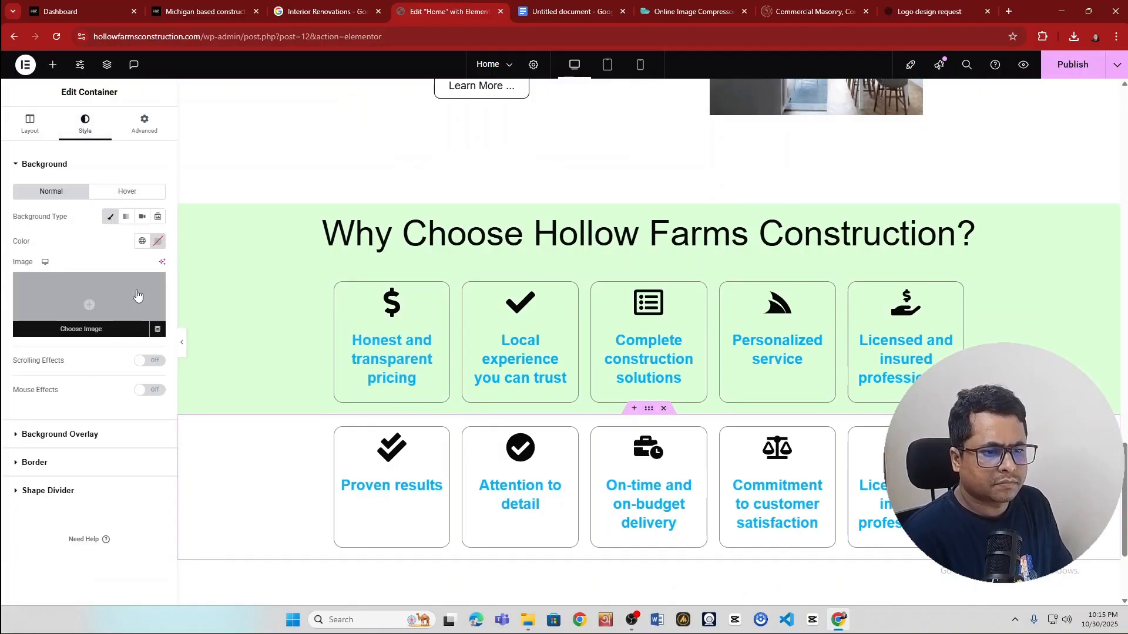
left_click(157, 241)
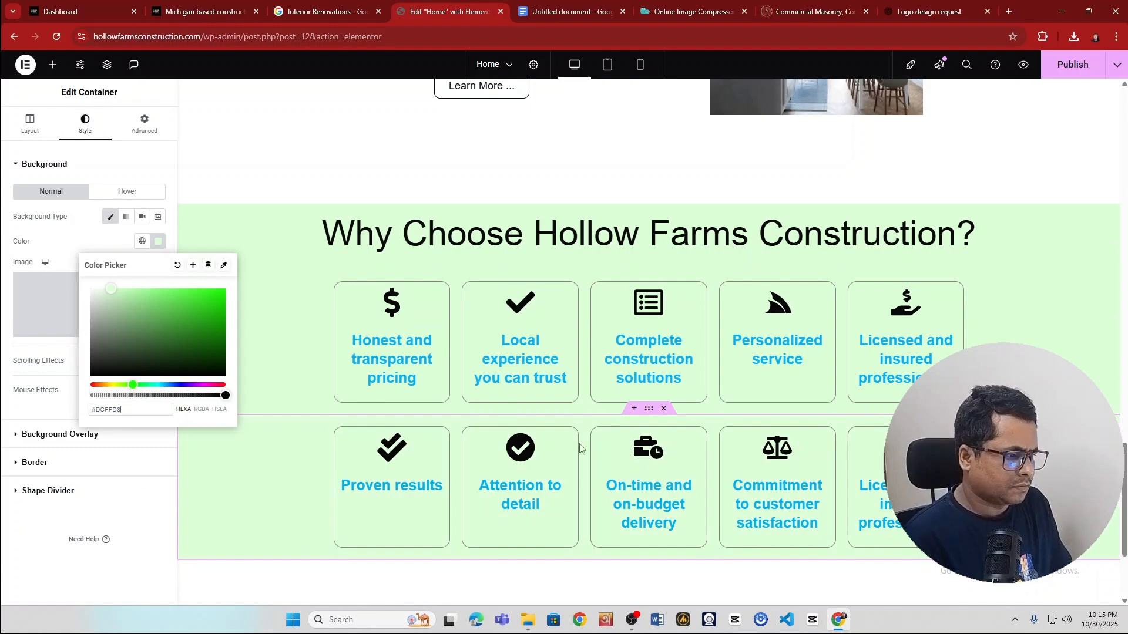
left_click(267, 579)
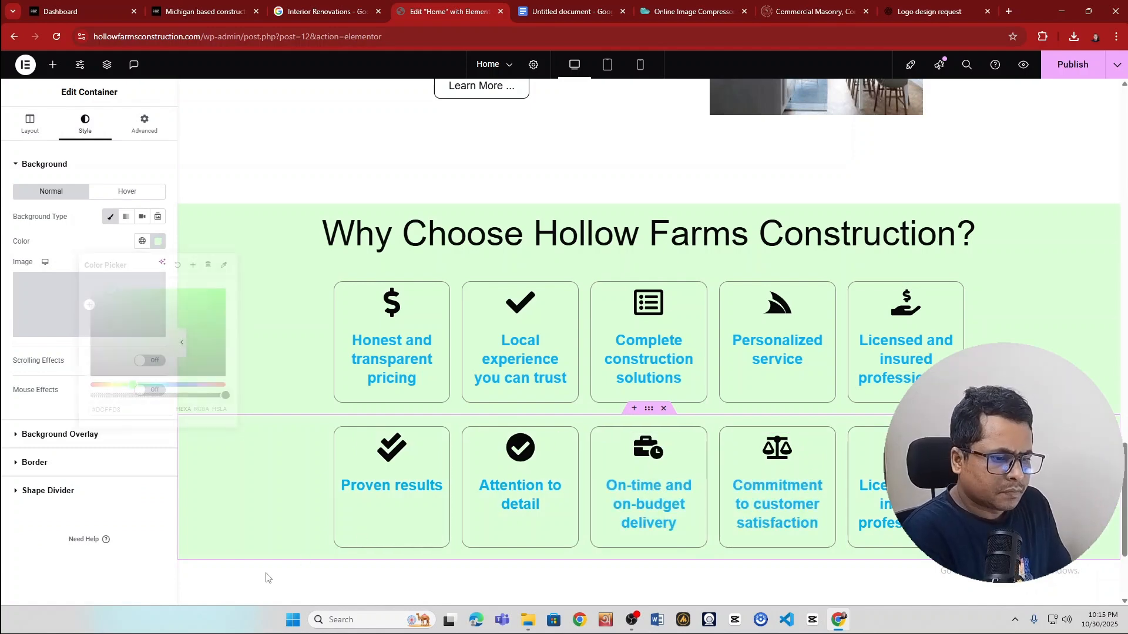
- Try a near-white #FAFAFA border color on the "Honest and transparent pricing" card and publish the page
scroll(290, 516, "down", 3)
scroll(287, 516, "up", 4)
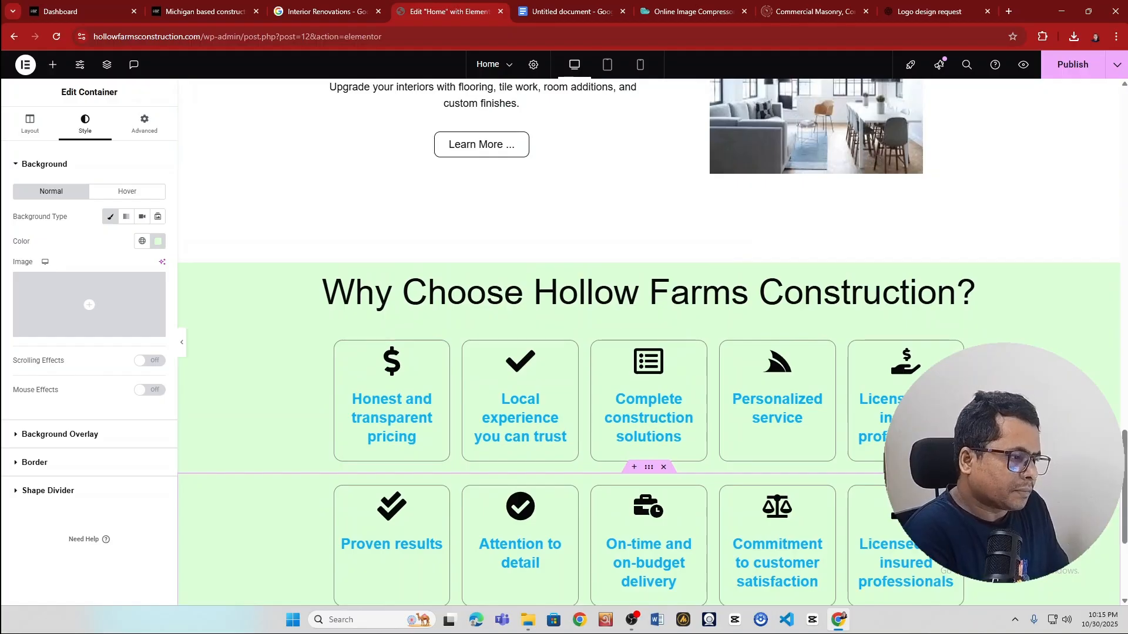
left_click(341, 348)
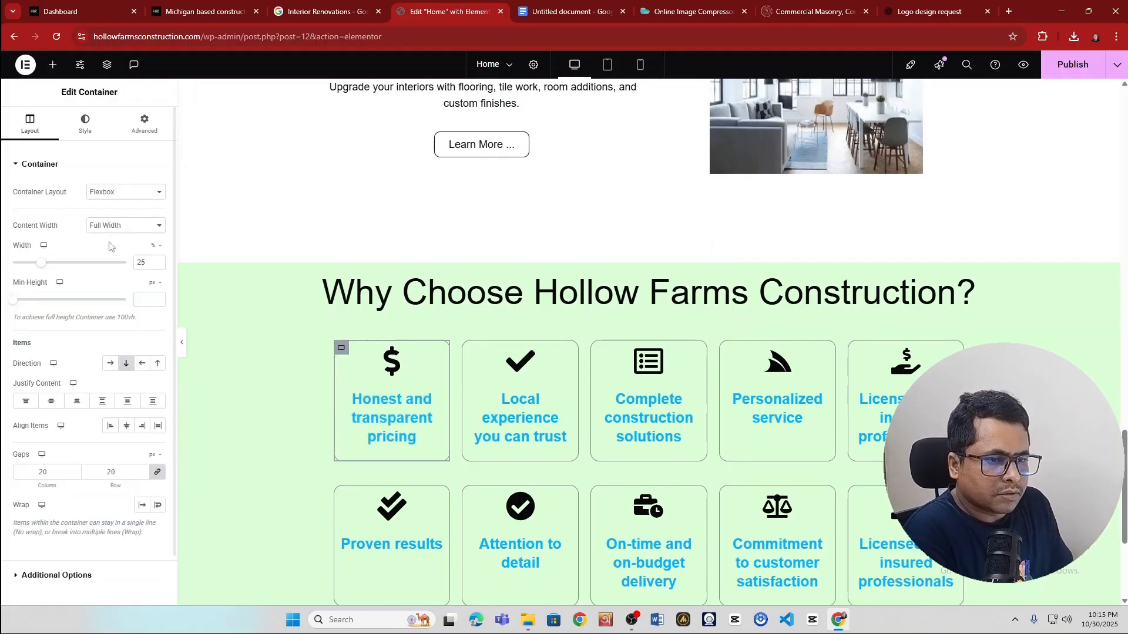
scroll(82, 441, "down", 1)
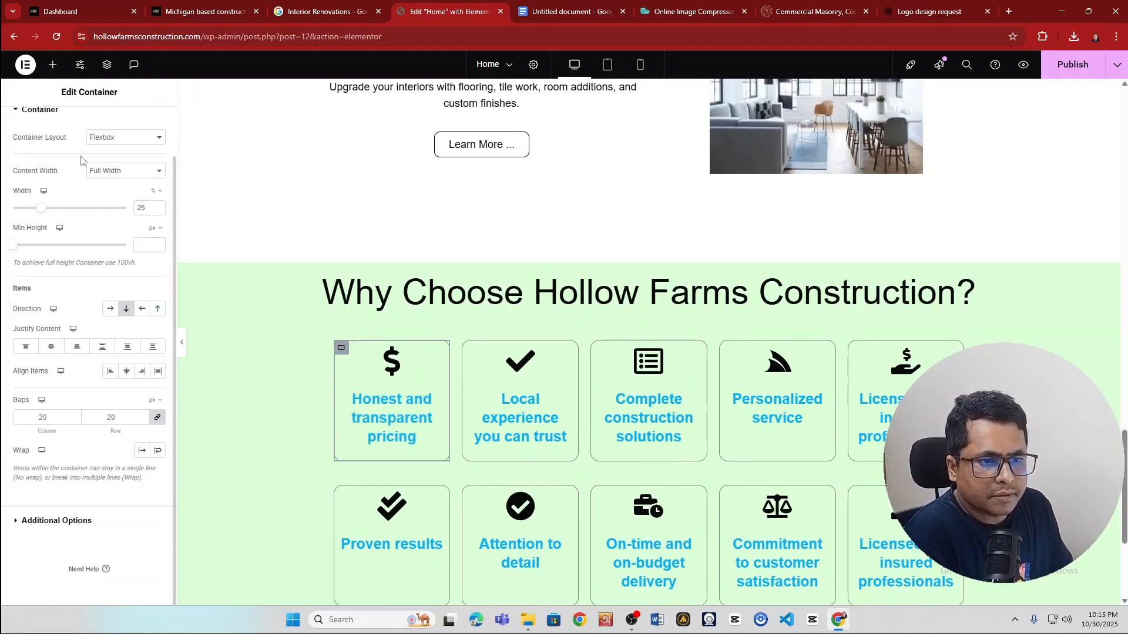
scroll(66, 261, "up", 1)
scroll(88, 395, "down", 1)
scroll(85, 450, "up", 1)
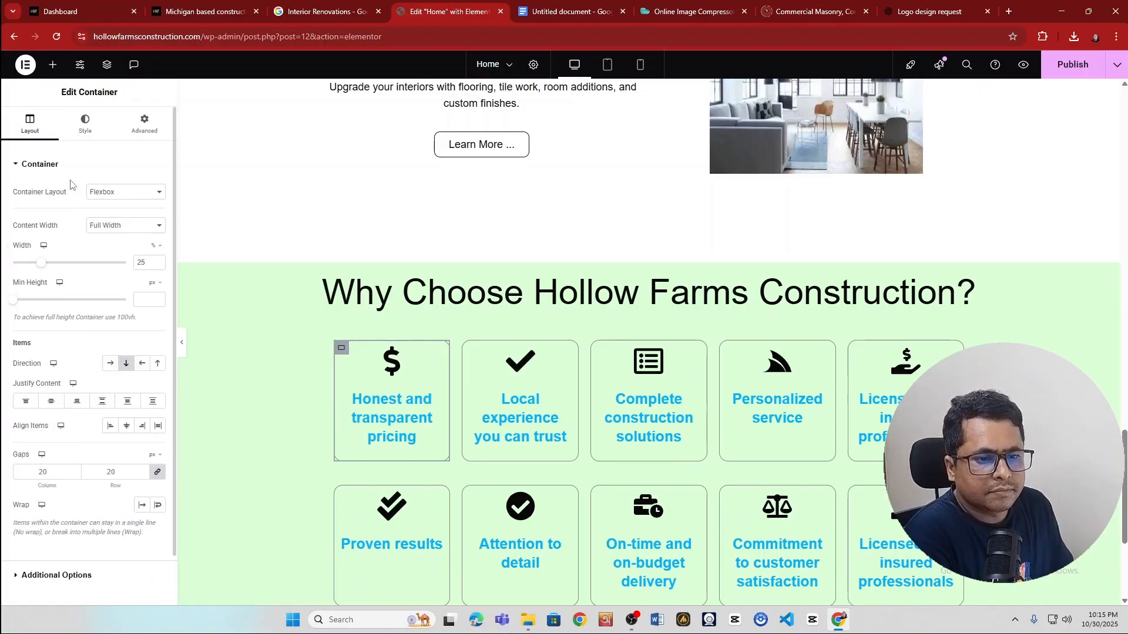
left_click(88, 129)
left_click(81, 463)
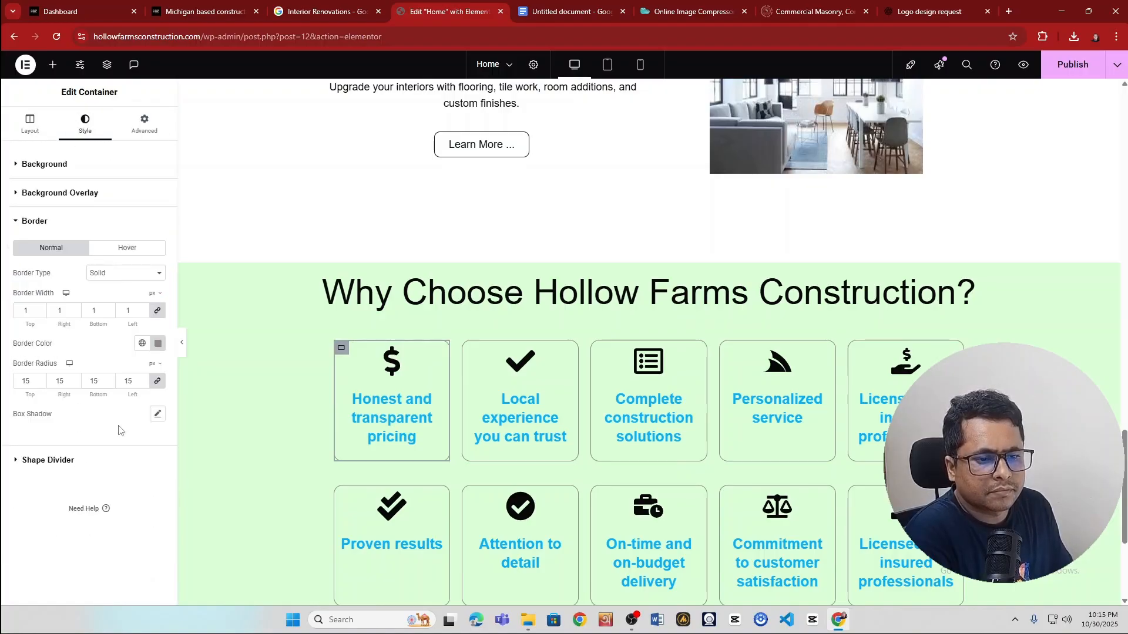
left_click(159, 345)
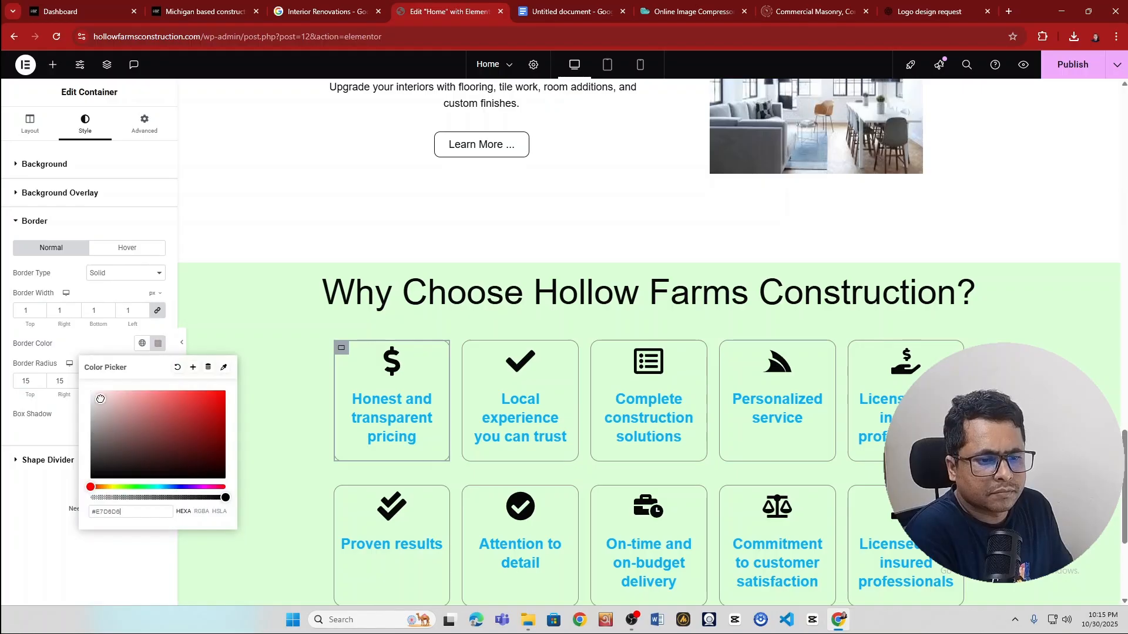
left_click(53, 488)
left_click(1068, 72)
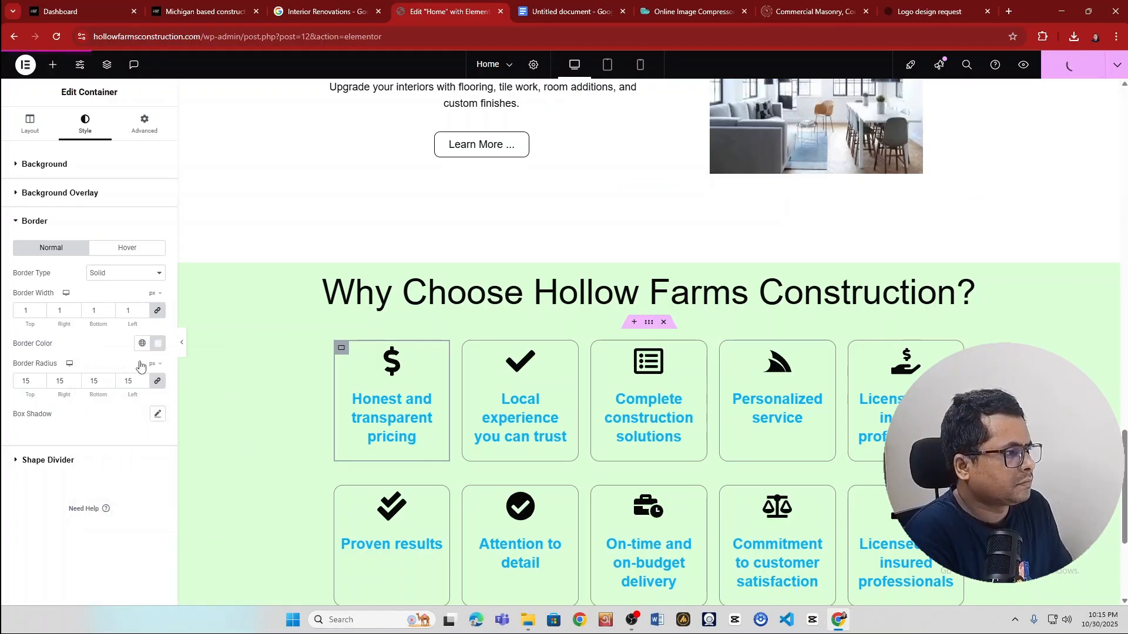
- Reload the live homepage and review it down to the card borders in the Why Choose section
left_click(314, 6)
left_click(200, 8)
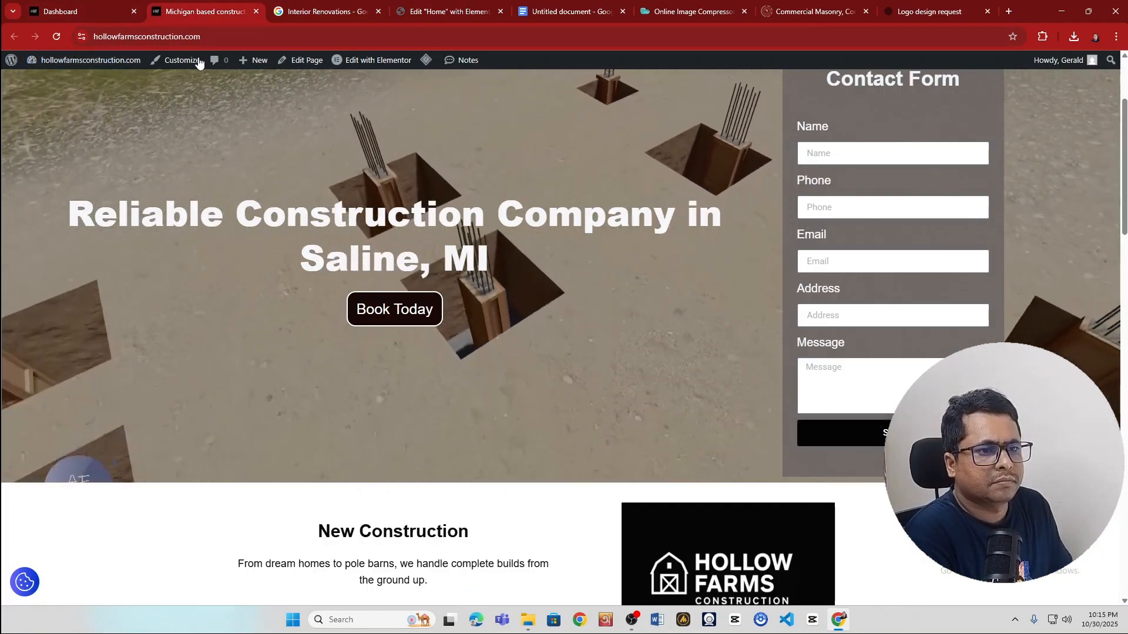
left_click(56, 37)
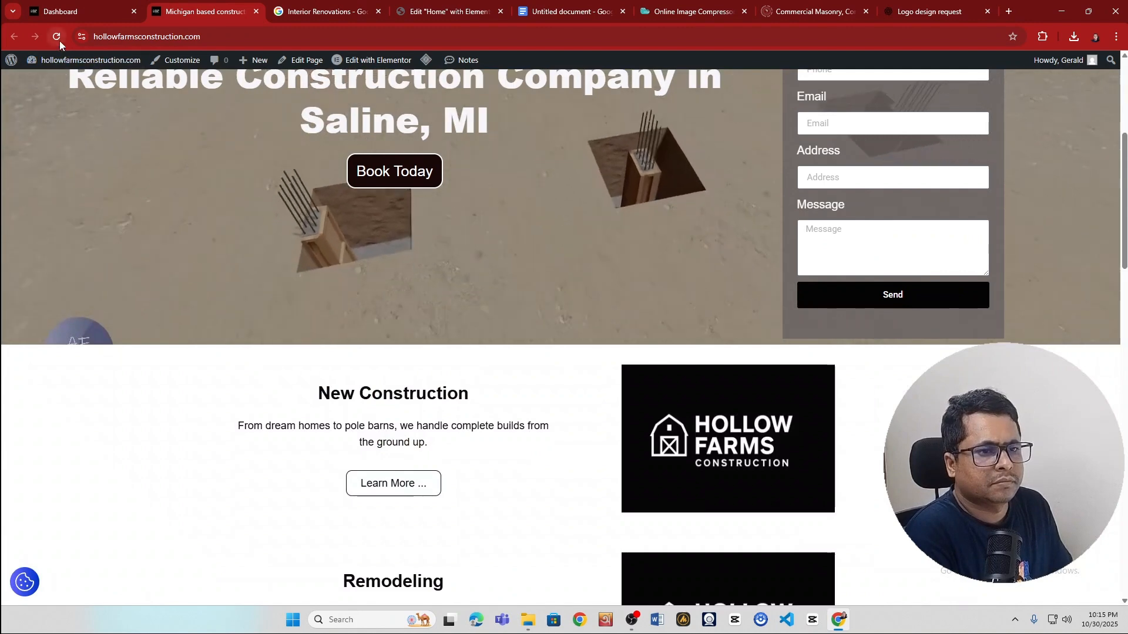
left_click(59, 40)
scroll(317, 350, "down", 5)
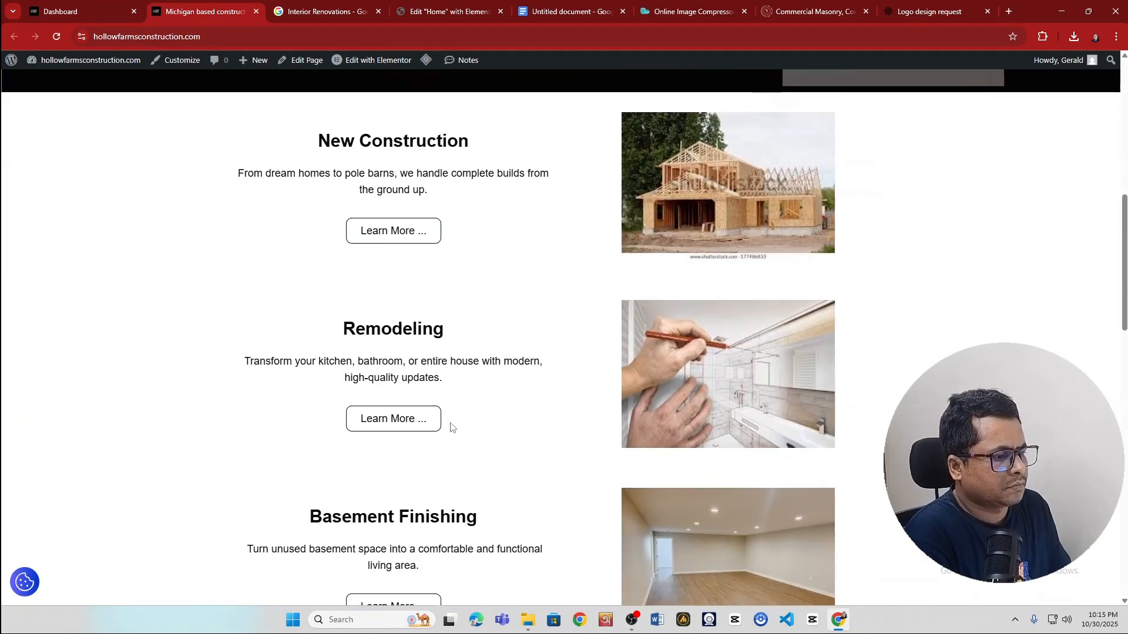
scroll(450, 419, "down", 6)
scroll(453, 415, "down", 4)
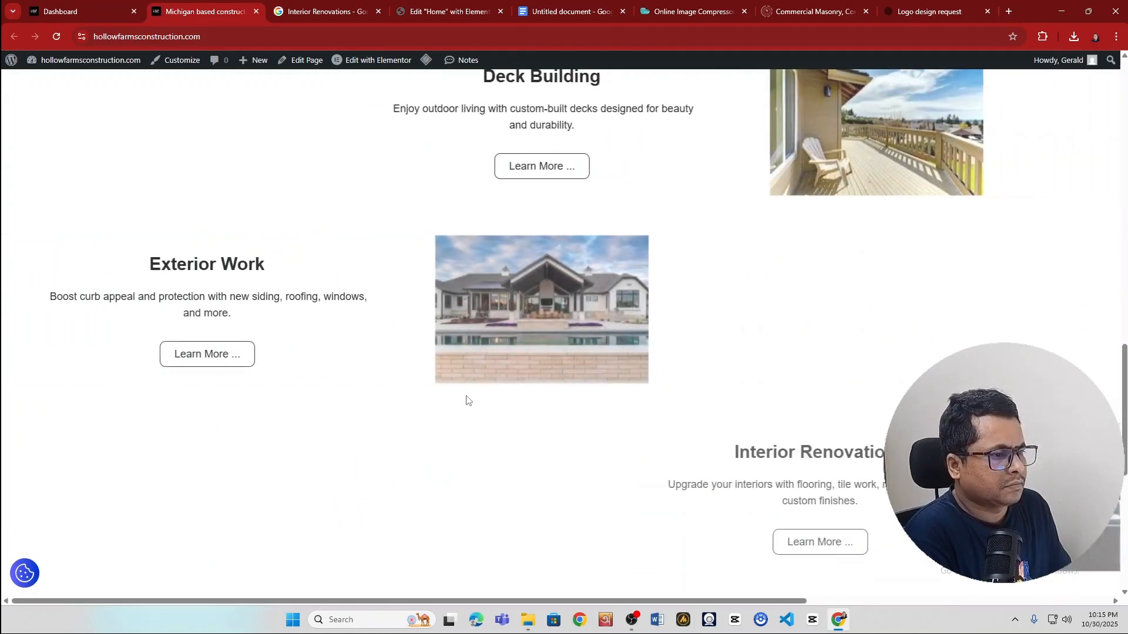
scroll(534, 376, "down", 1)
scroll(534, 376, "down", 7)
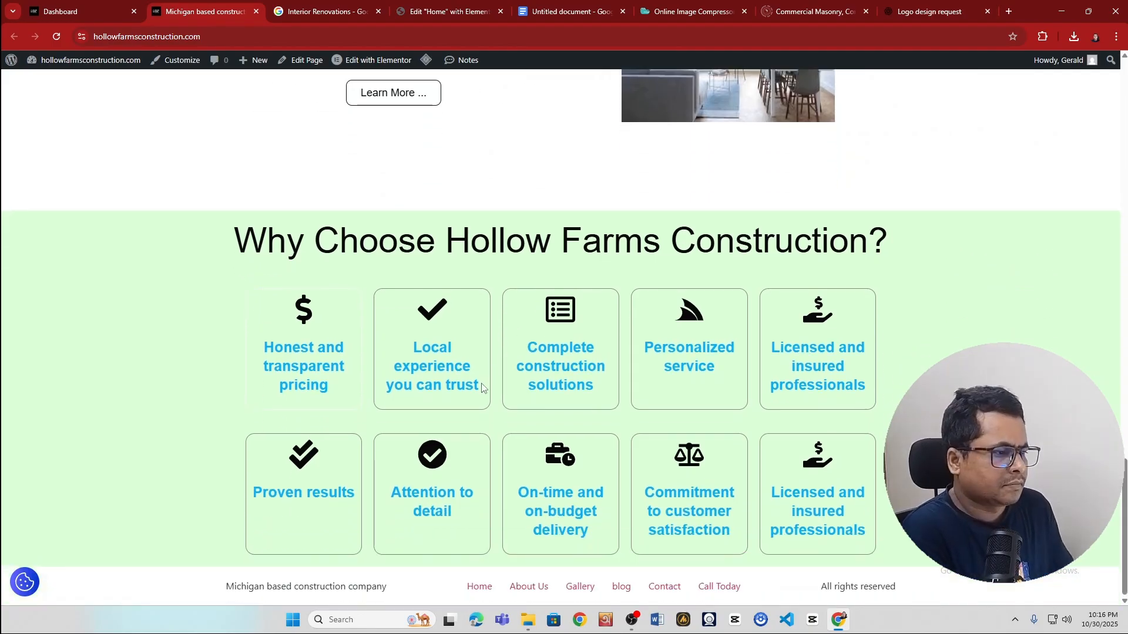
- Back in the homepage editor, copy the border color code #8D8787 from the "Local experience you can trust" card
left_click(457, 4)
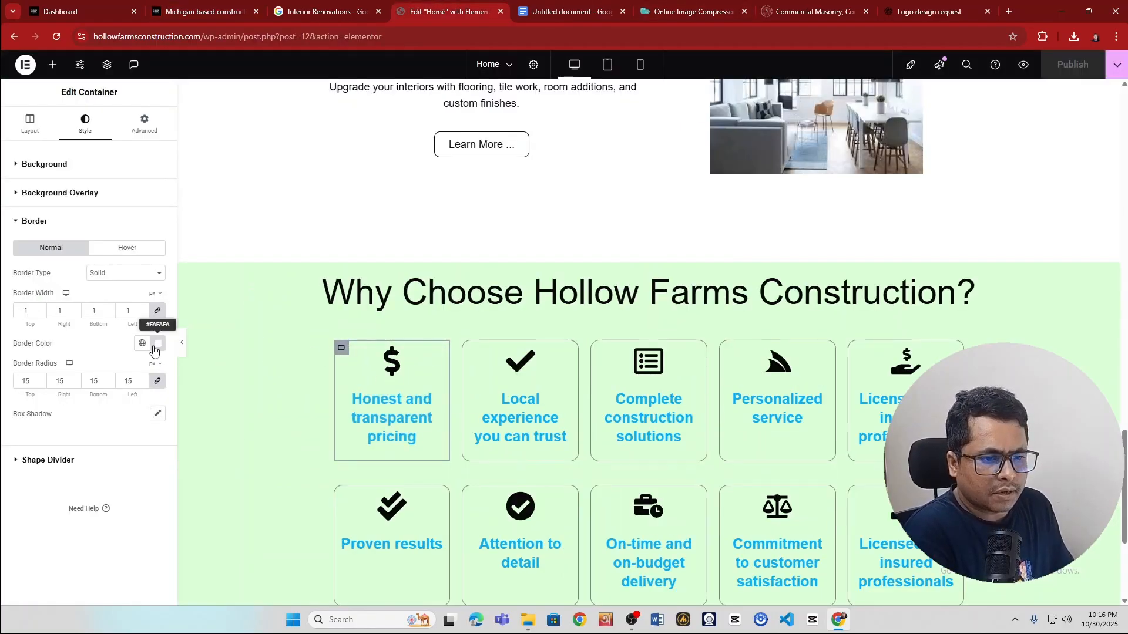
left_click(479, 358)
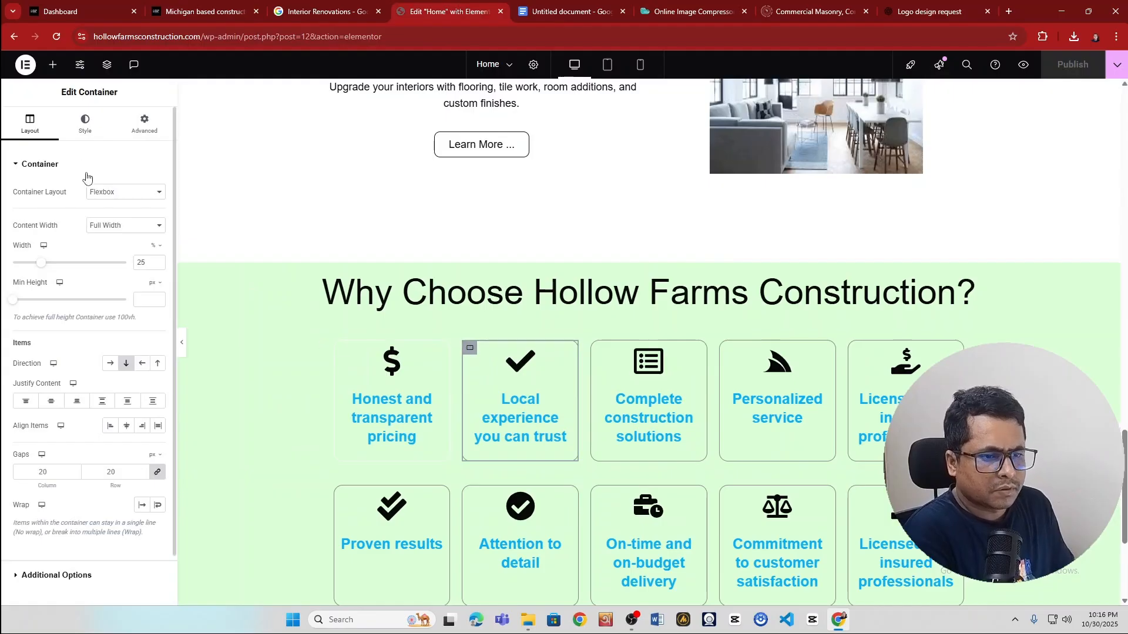
left_click(84, 123)
left_click(68, 464)
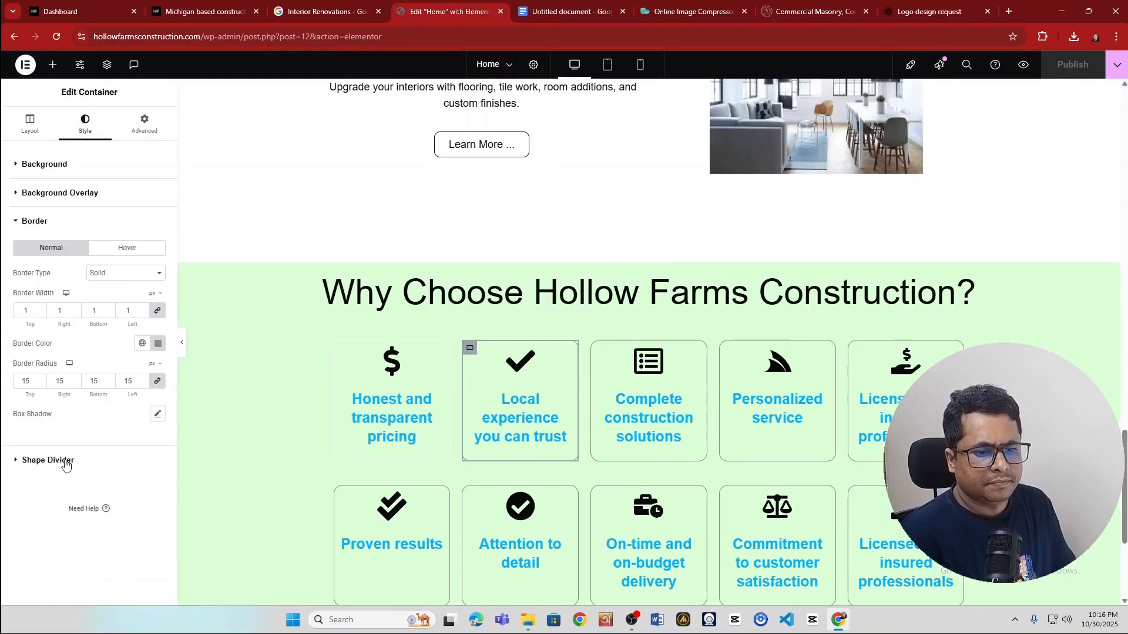
left_click(158, 345)
left_click(125, 513)
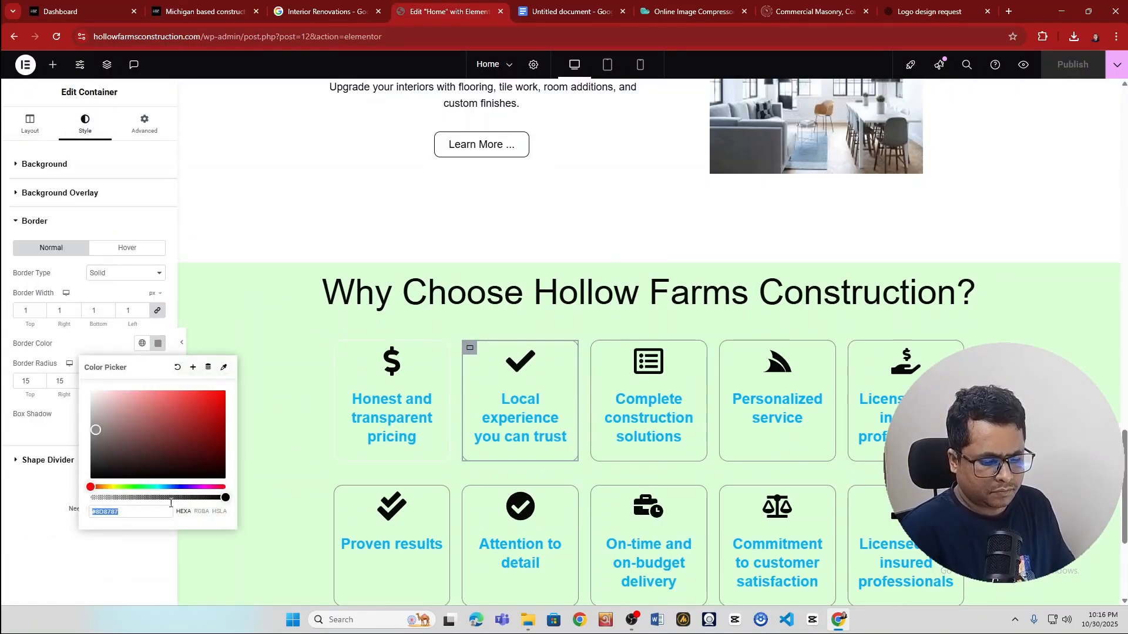
- Set the "Honest and transparent pricing" card's border color to #8D8787 and publish the page
left_click(414, 376)
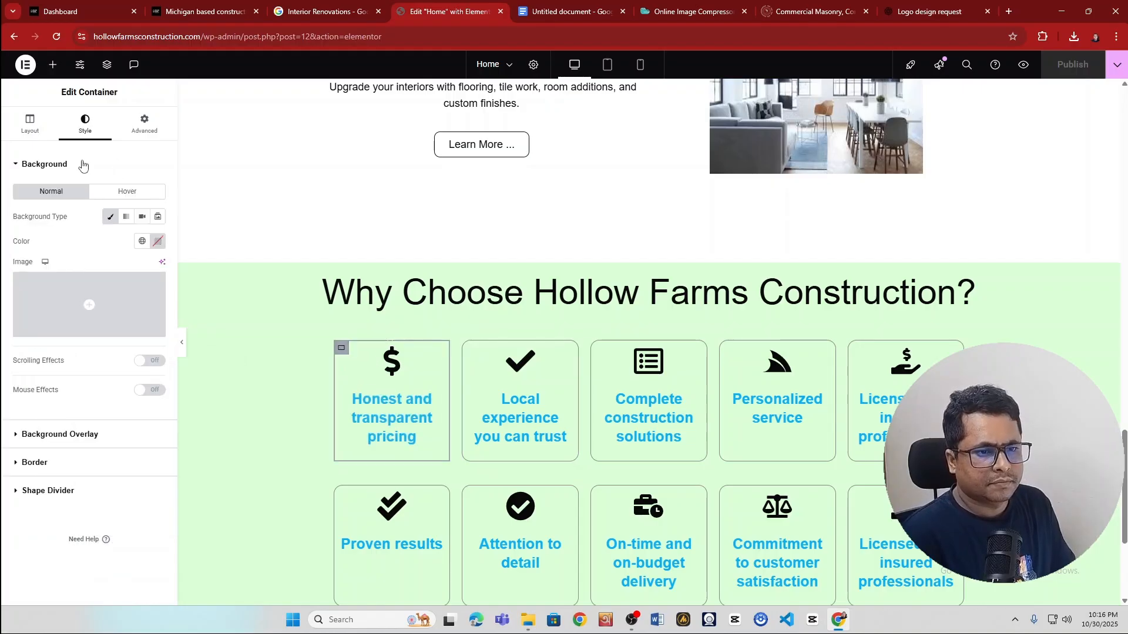
left_click(71, 462)
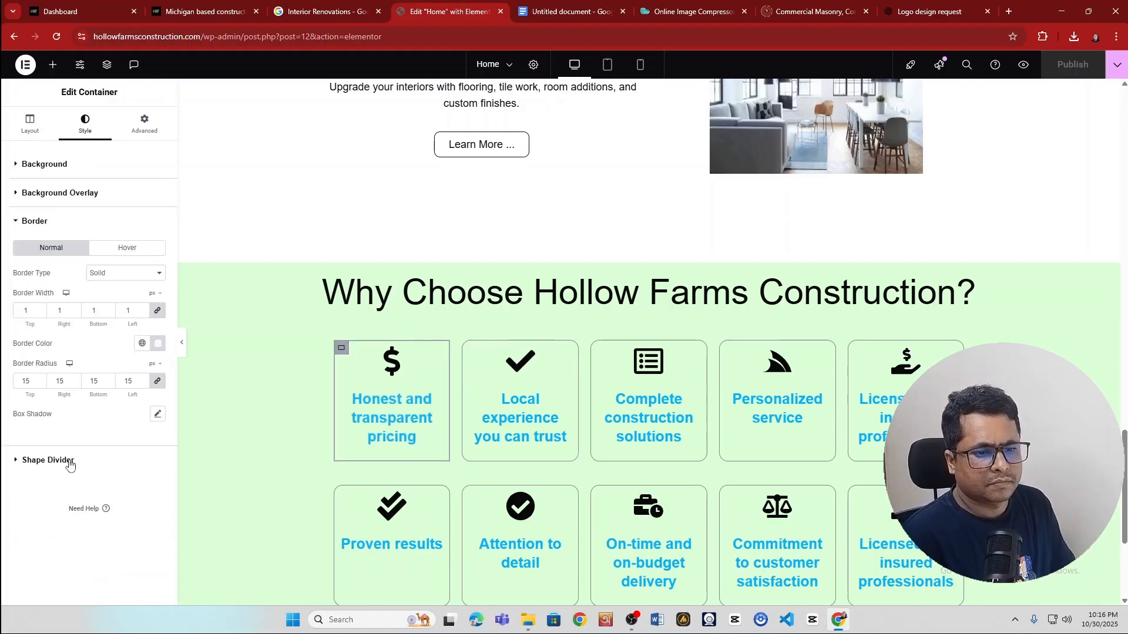
left_click(160, 345)
key("ctrl+v")
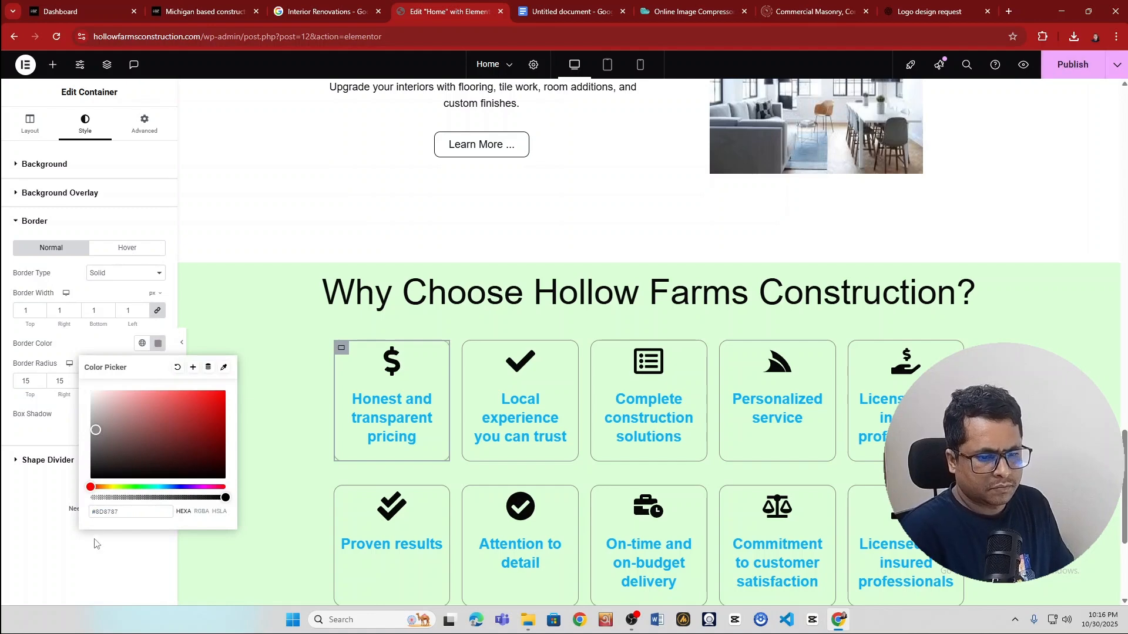
left_click(95, 551)
left_click(1072, 65)
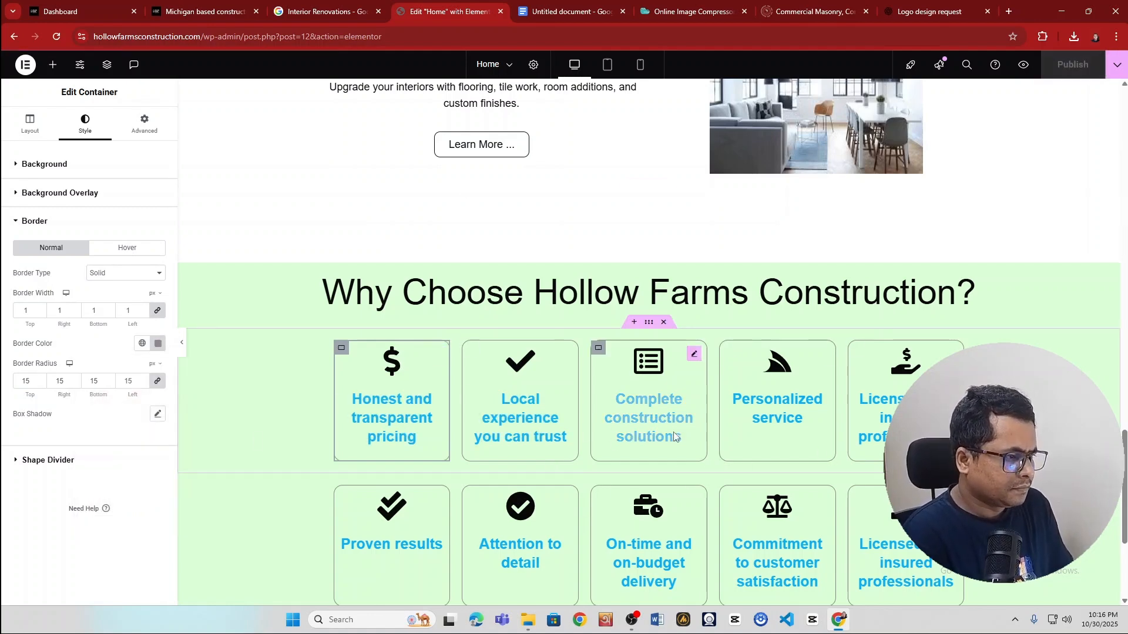
- Check the refreshed live homepage for matching card borders and the overall look of the service sections
scroll(312, 429, "down", 4)
scroll(297, 454, "up", 6)
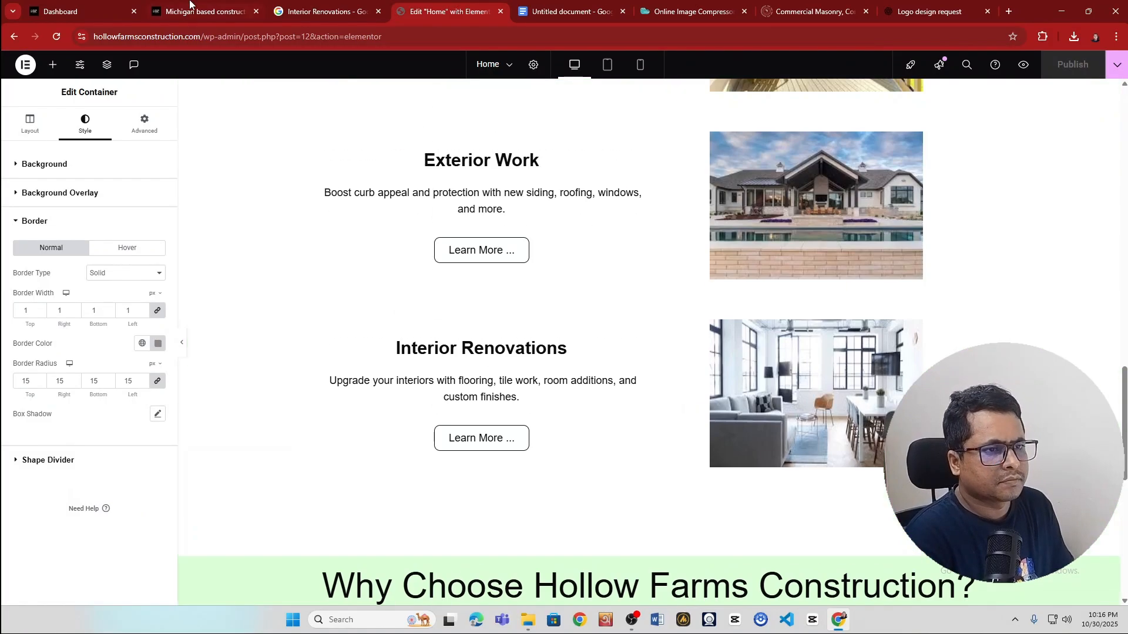
left_click(200, 12)
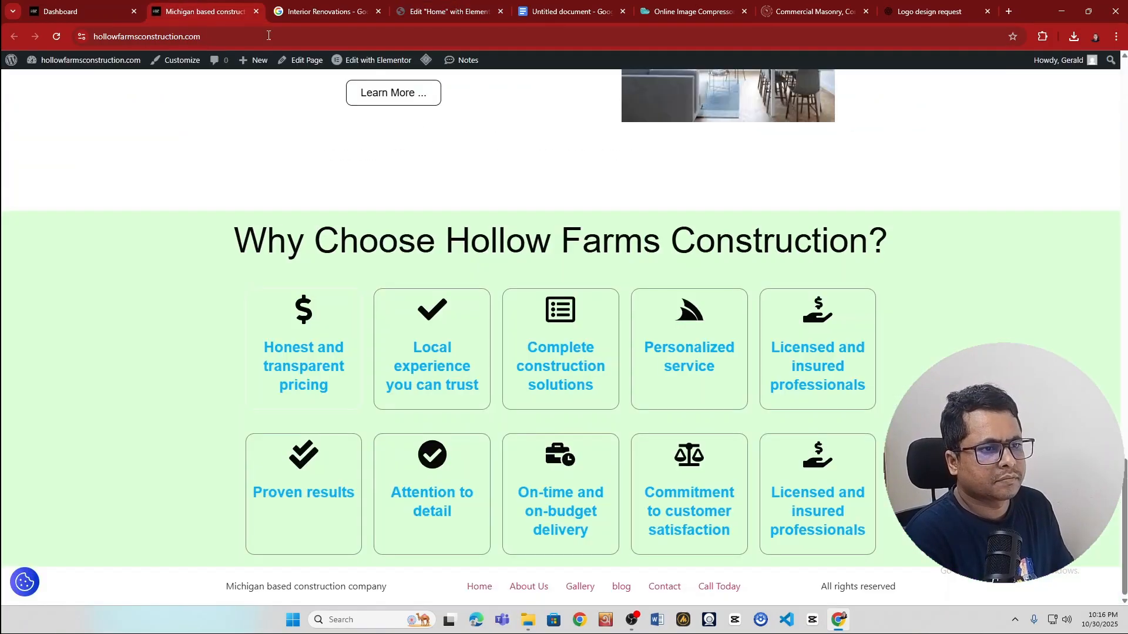
left_click(57, 36)
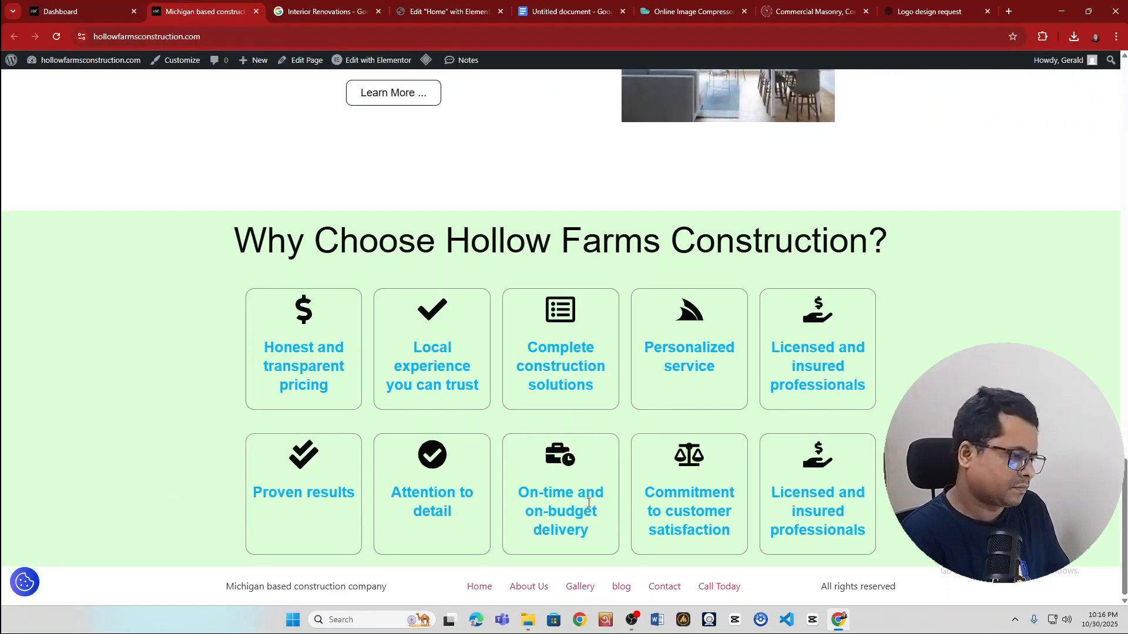
scroll(588, 501, "up", 10)
scroll(477, 396, "down", 10)
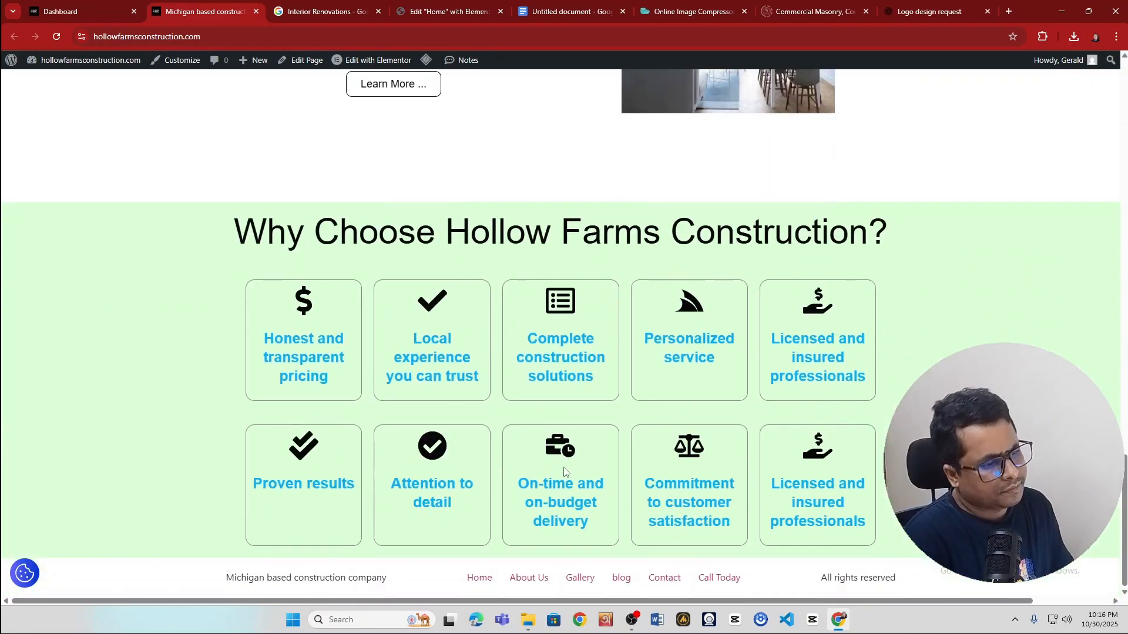
scroll(540, 482, "up", 12)
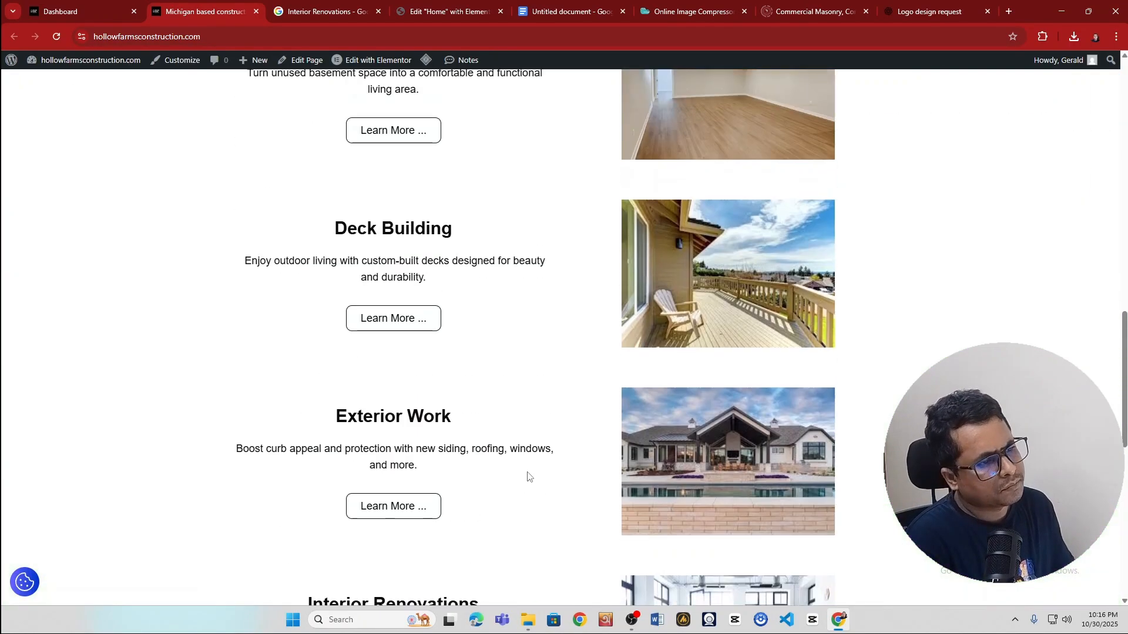
scroll(527, 477, "up", 8)
scroll(528, 476, "down", 13)
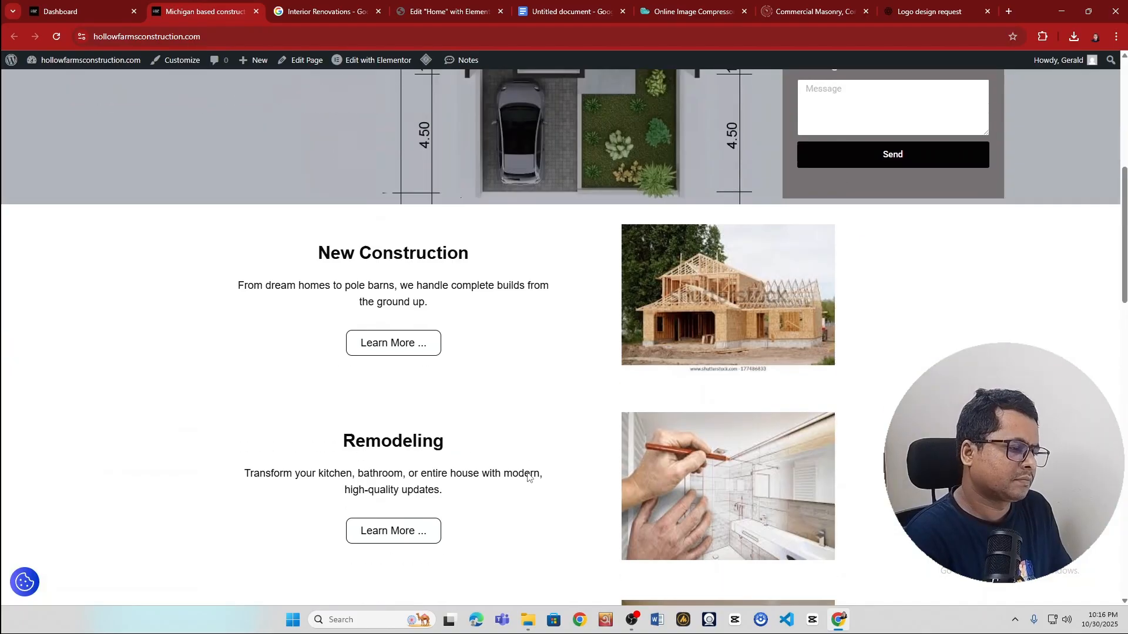
scroll(528, 477, "down", 8)
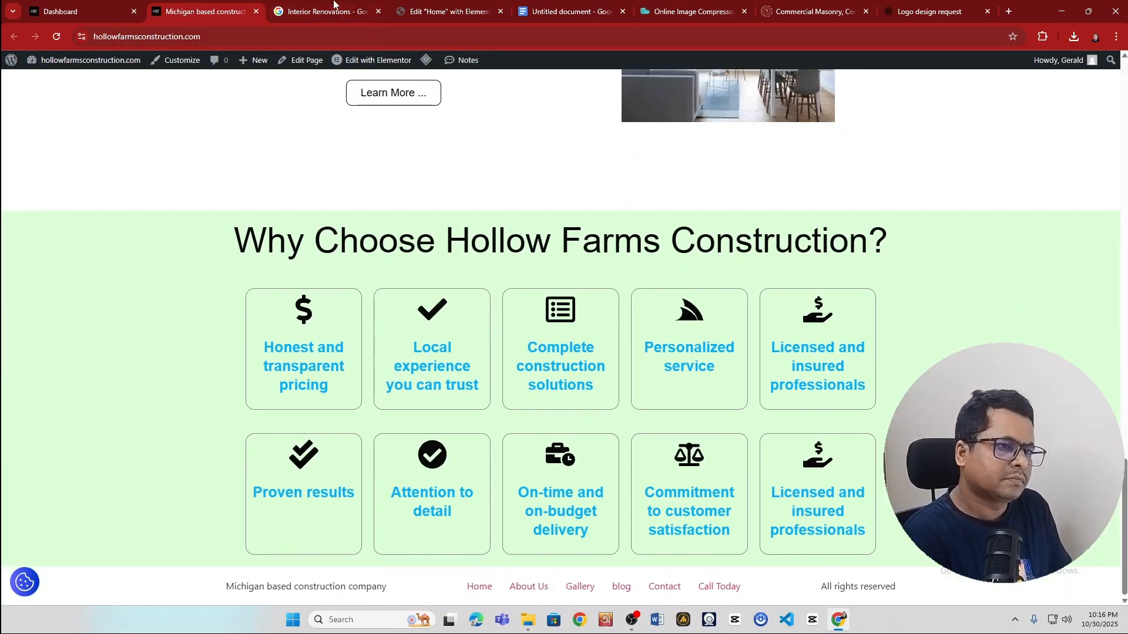
- In the homepage editor, increase the line height of the "Why Choose Hollow Farms Construction?" heading to 100 px
left_click(469, 5)
scroll(613, 552, "down", 5)
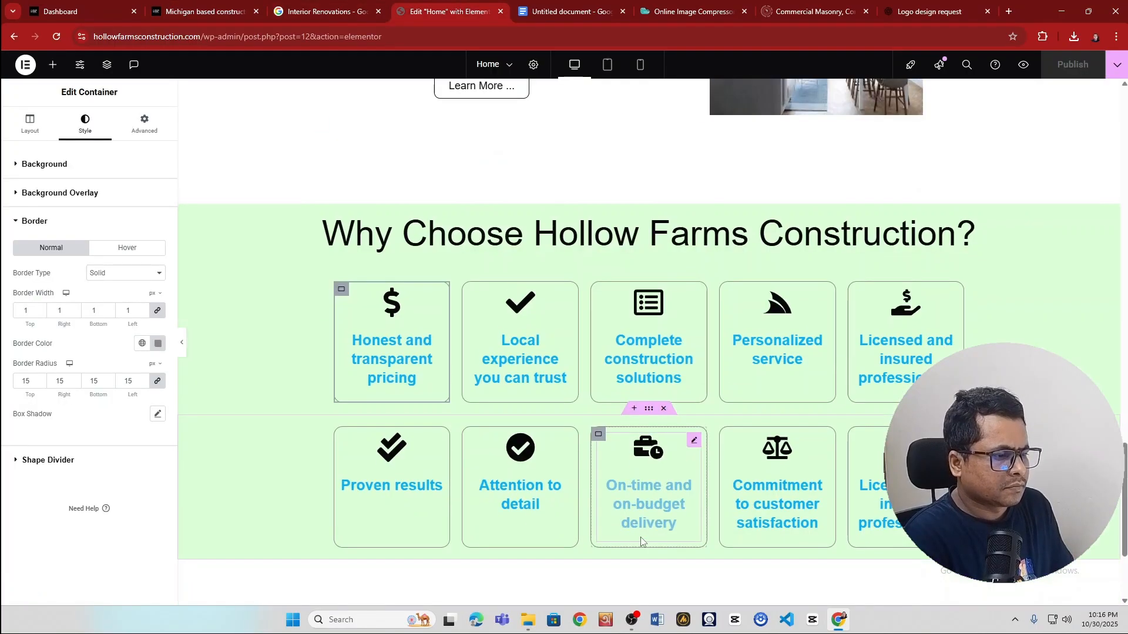
scroll(575, 516, "up", 1)
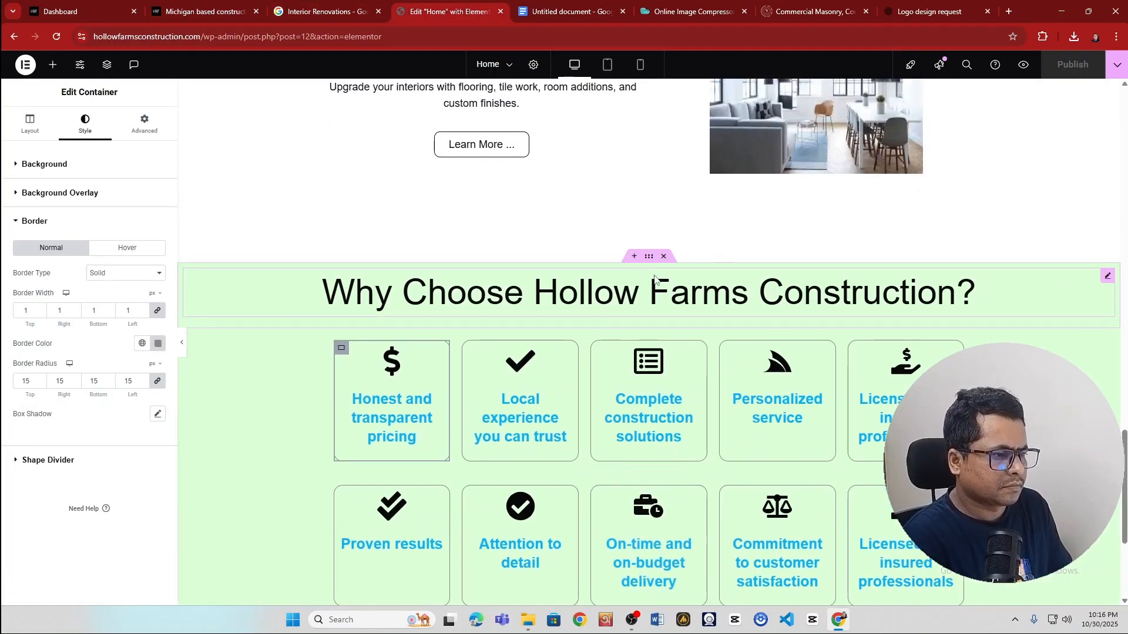
left_click(649, 258)
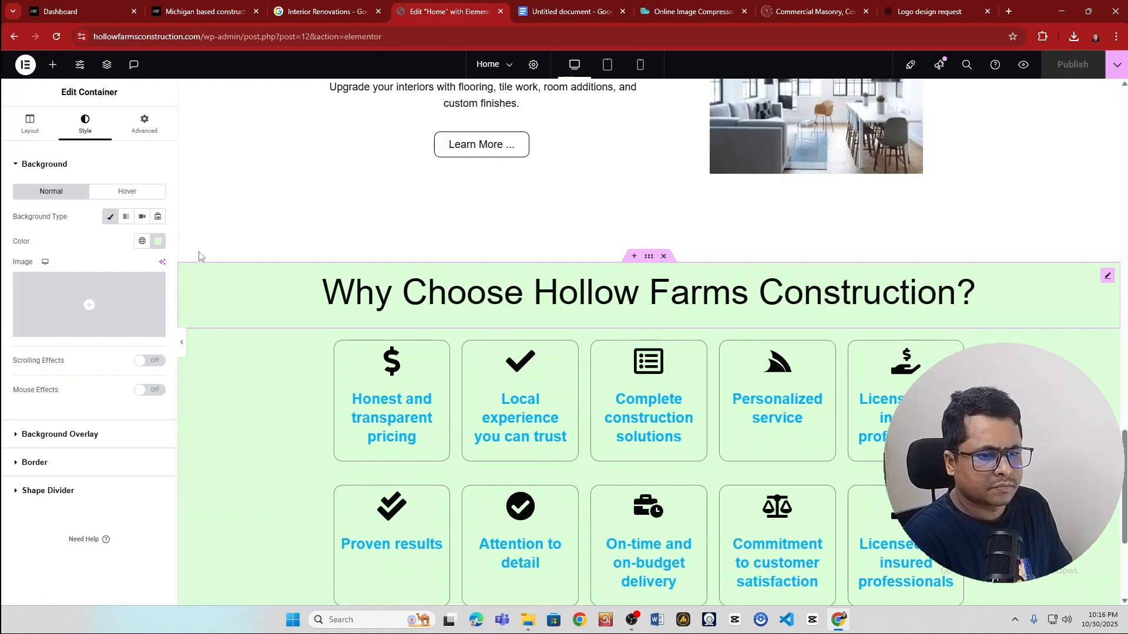
left_click(33, 134)
left_click(95, 136)
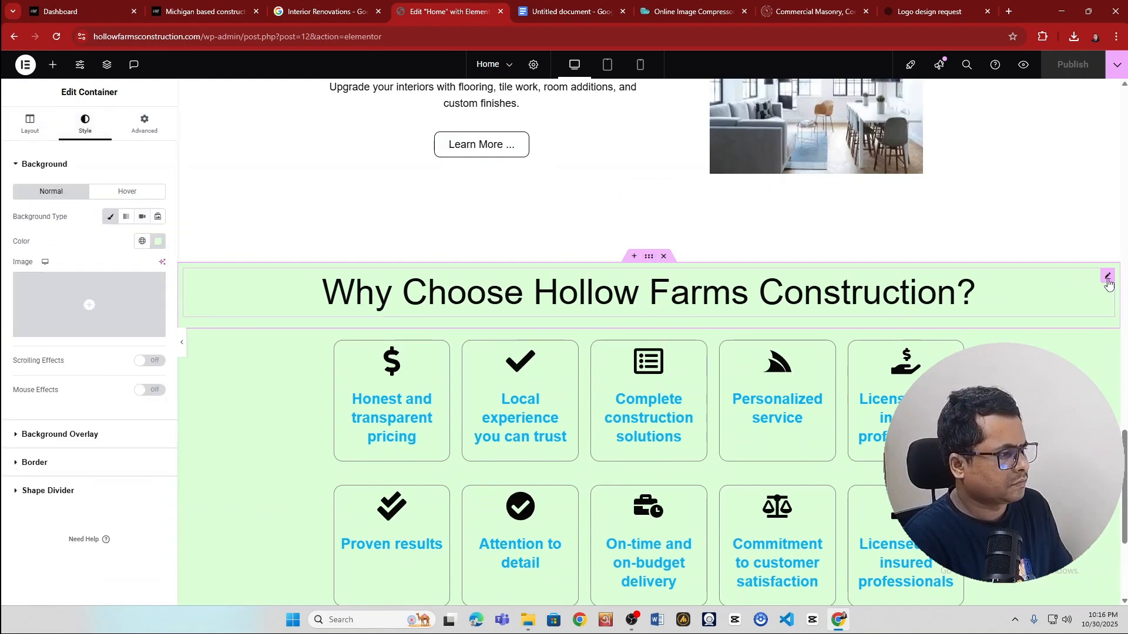
left_click(1107, 279)
left_click(94, 137)
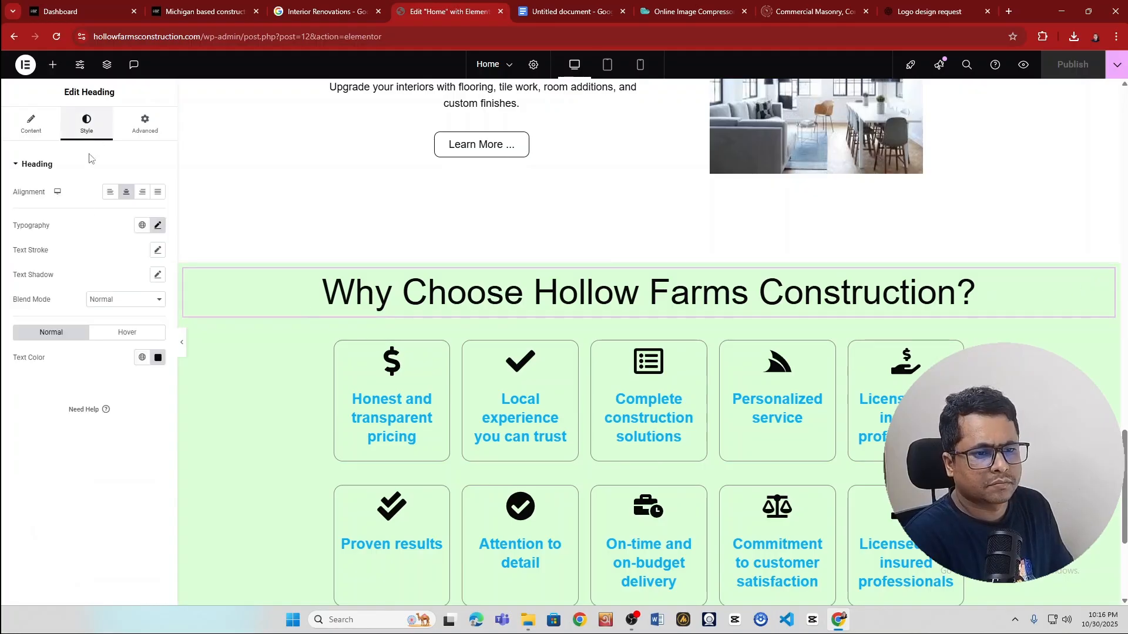
left_click(157, 227)
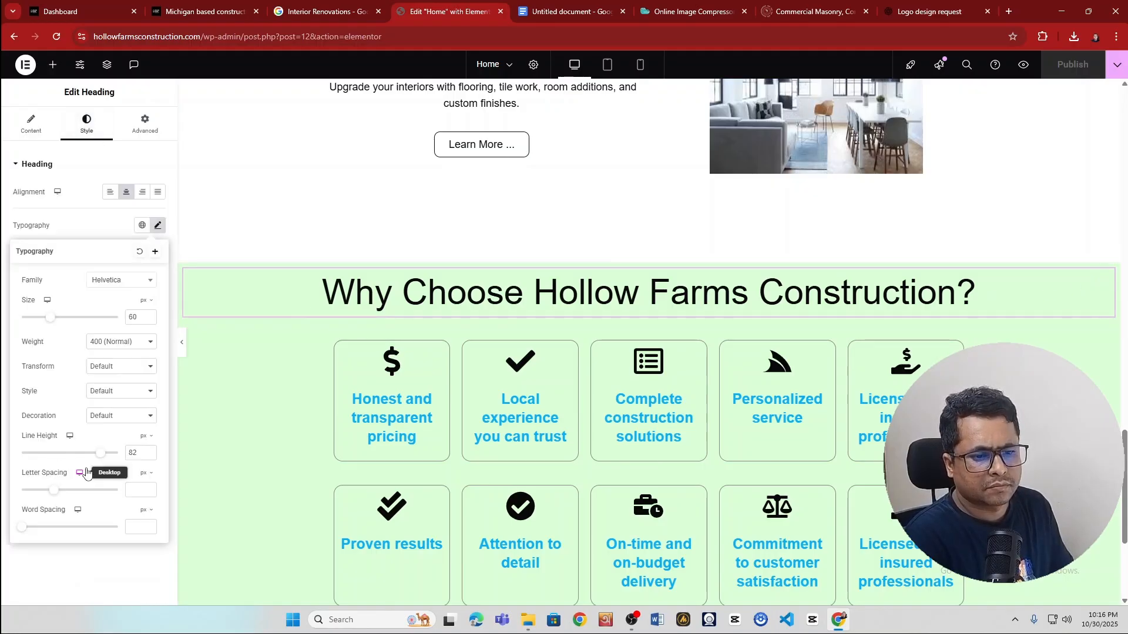
left_click_drag(100, 457, 118, 460)
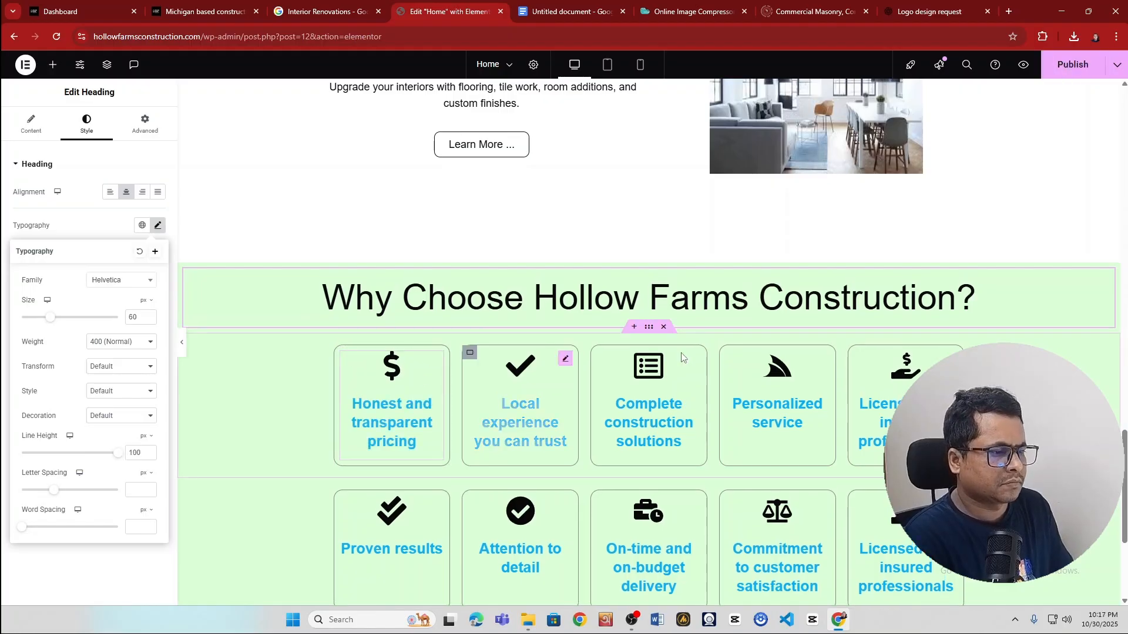
- Reduce the font size of the "Why Choose Hollow Farms Construction?" heading to 50 px
left_click(121, 280)
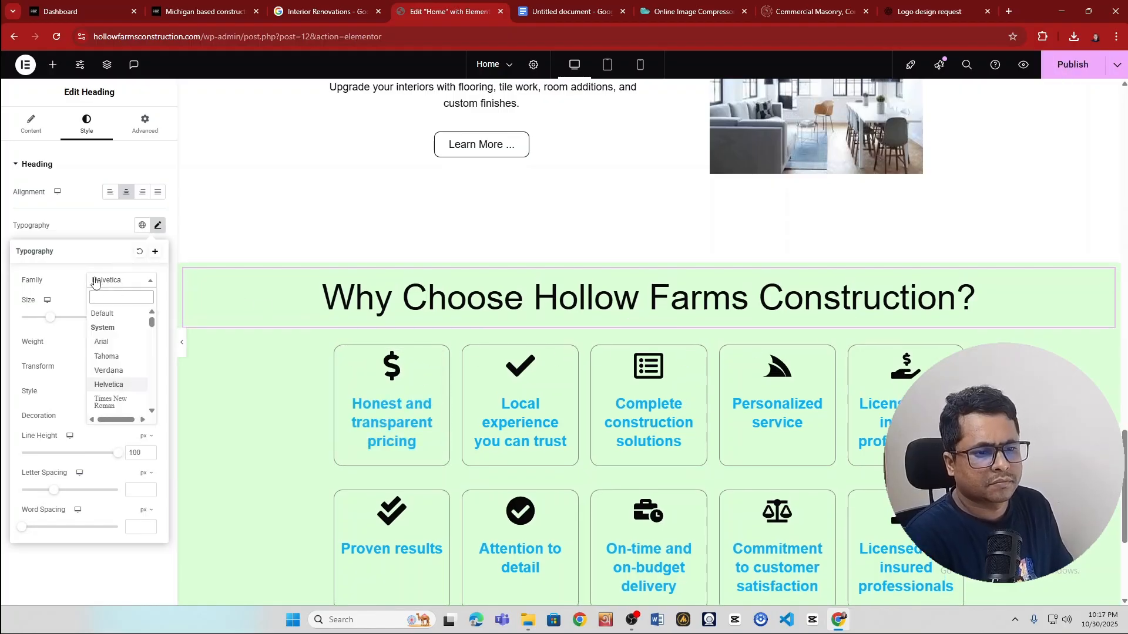
left_click(64, 329)
left_click_drag(52, 322, 47, 322)
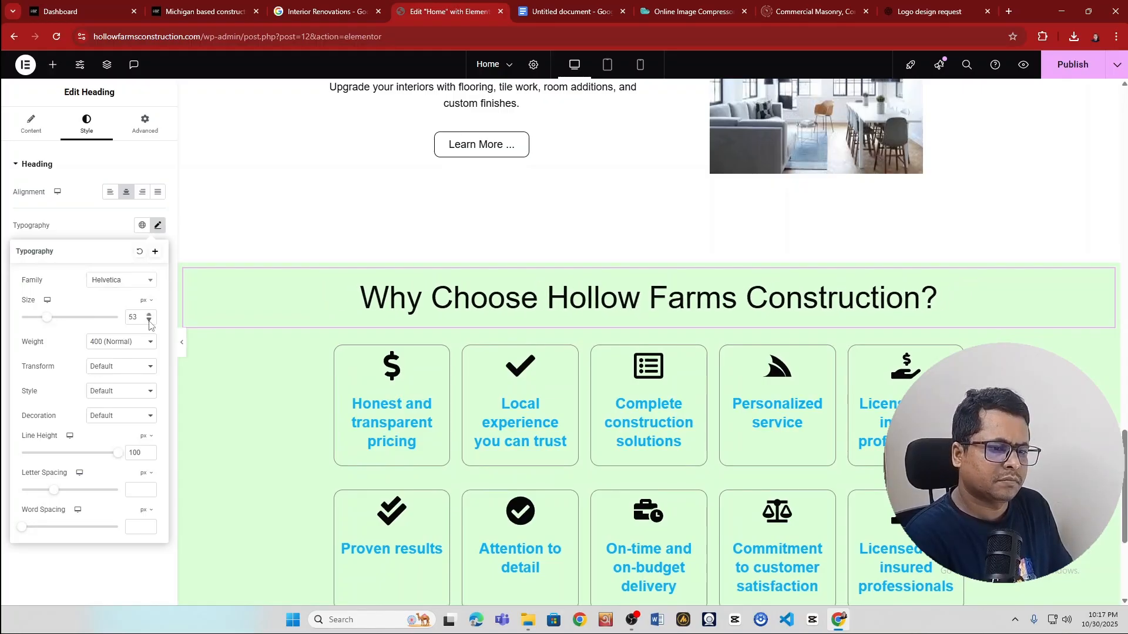
left_click(149, 321)
left_click(149, 320)
left_click(149, 321)
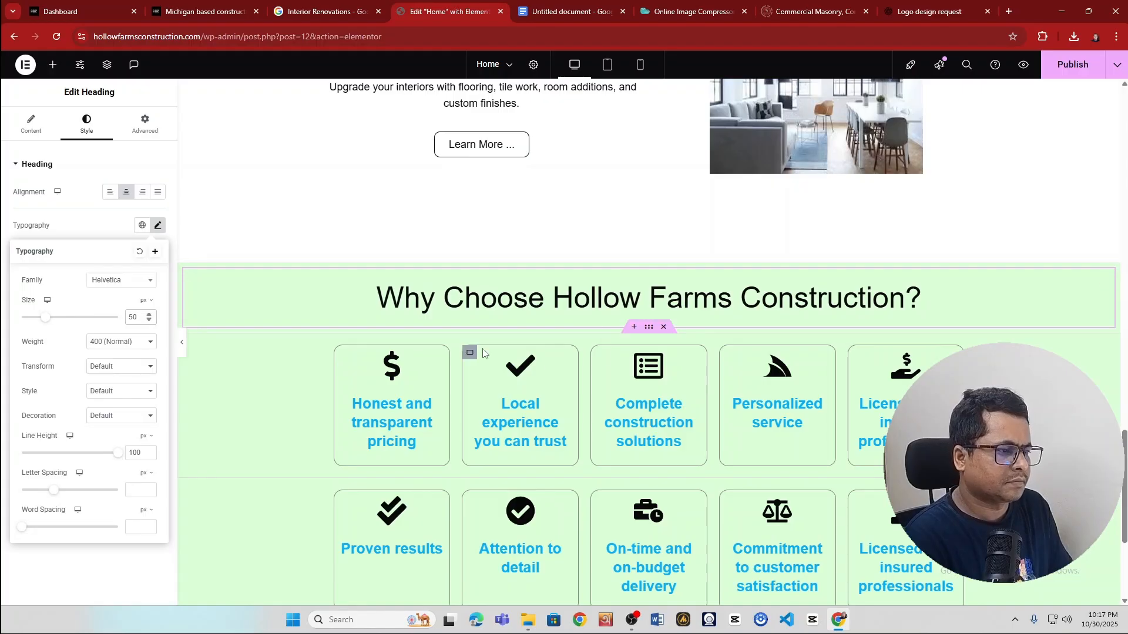
scroll(496, 411, "down", 4)
scroll(494, 490, "up", 5)
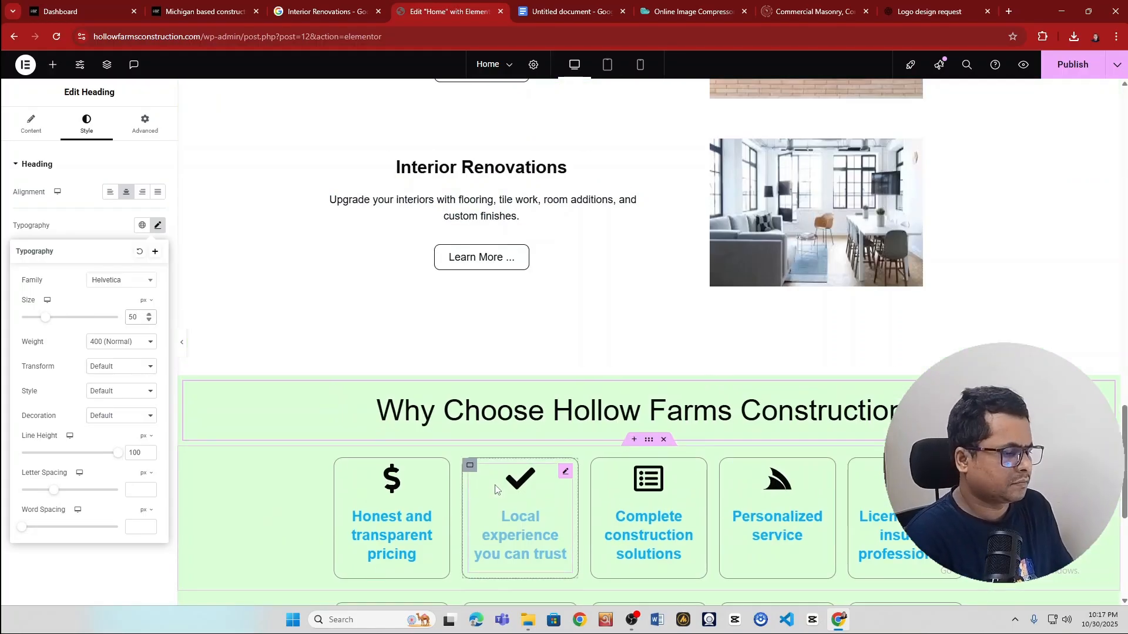
- Change the text color of the "Why Choose Hollow Farms Construction?" heading to dark red #8D0808
left_click(83, 238)
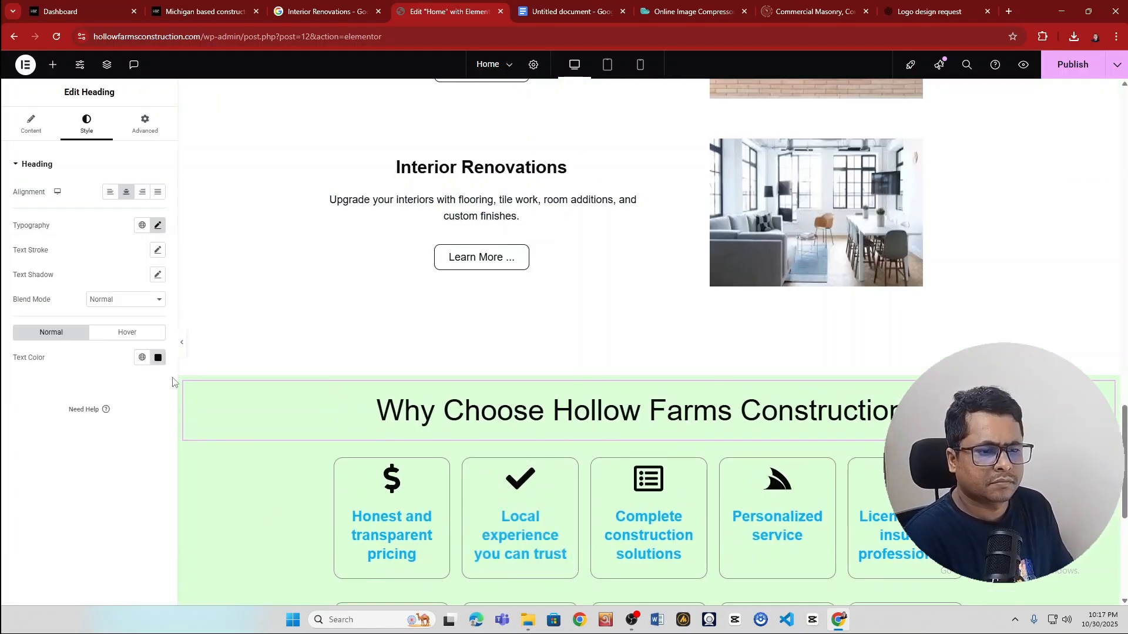
left_click(158, 358)
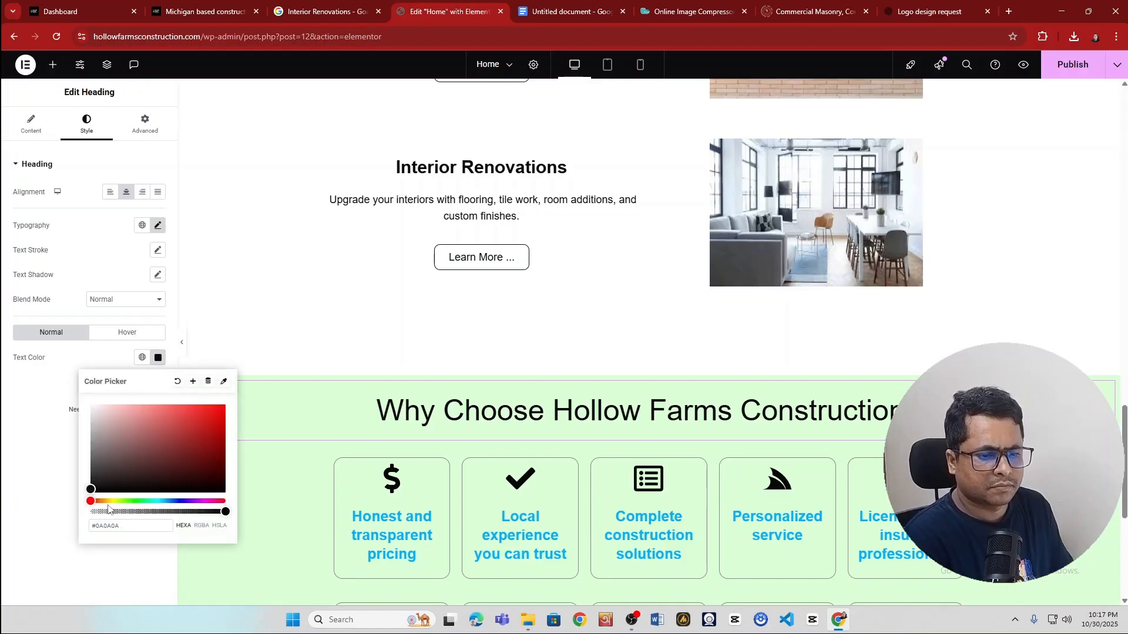
left_click(190, 440)
left_click_drag(190, 440, 213, 409)
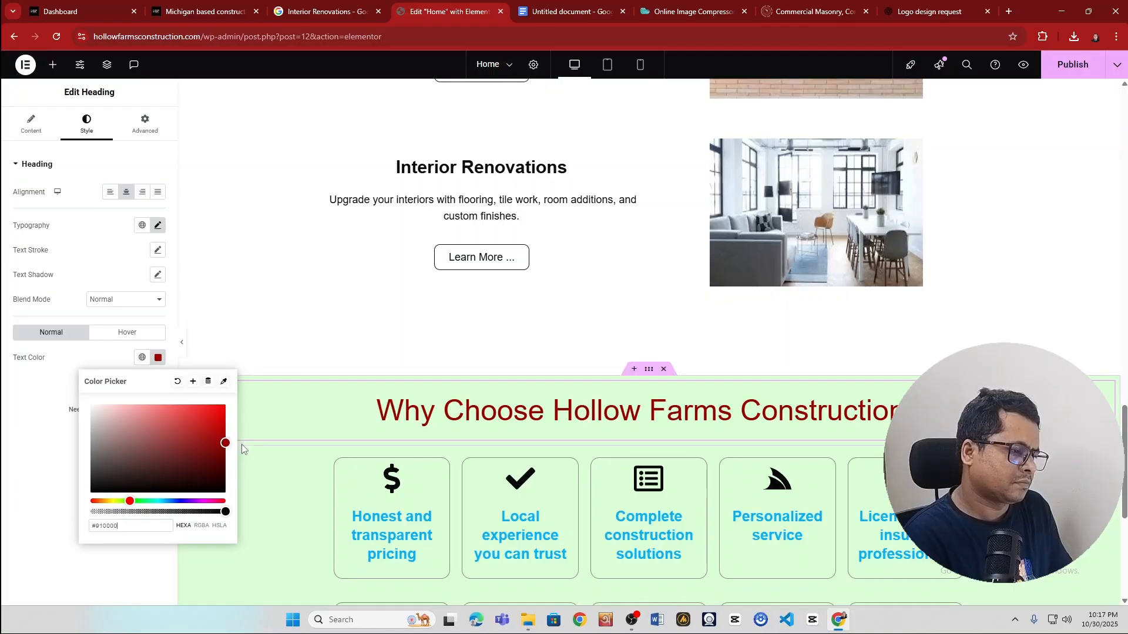
left_click_drag(242, 444, 227, 463)
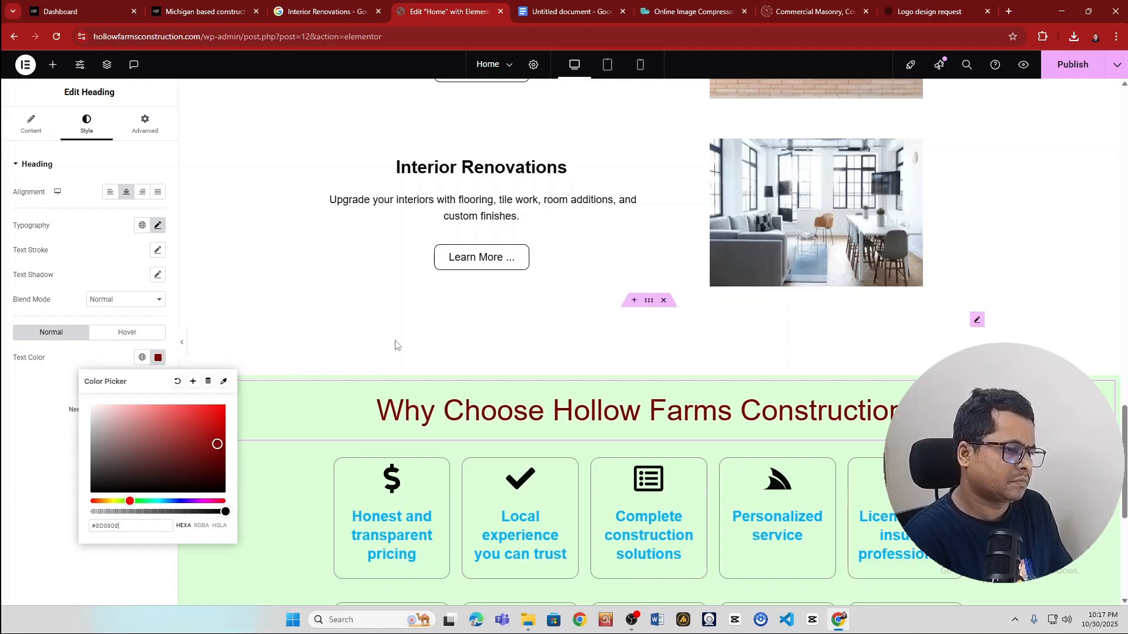
- Try a dark red text color on the "New Construction" service heading
scroll(267, 312, "up", 7)
scroll(288, 355, "up", 15)
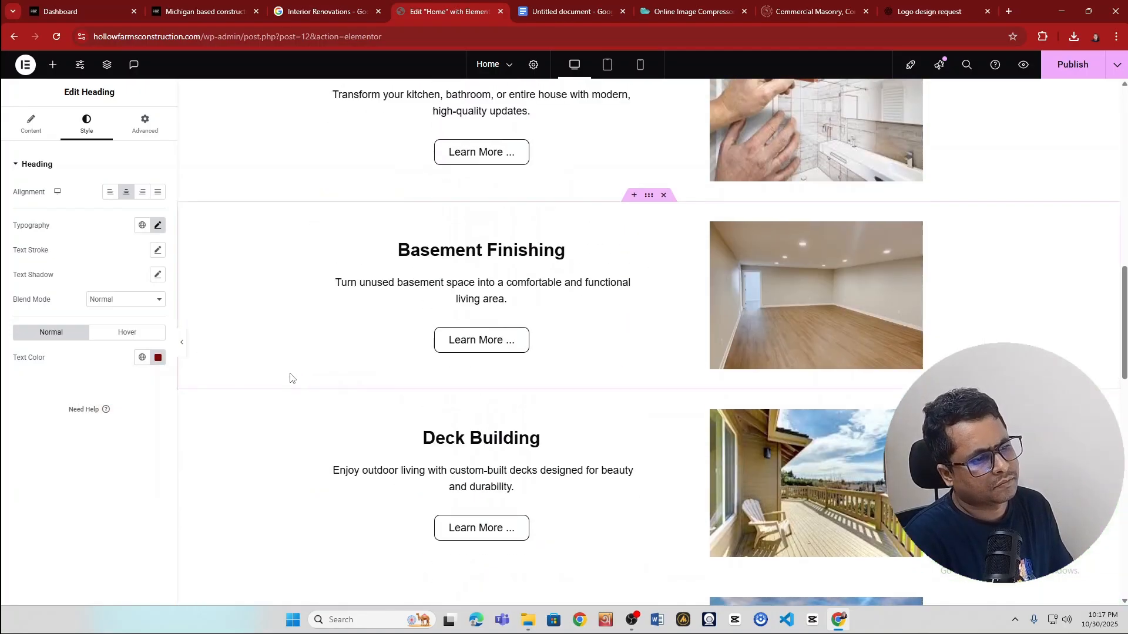
scroll(397, 451, "down", 3)
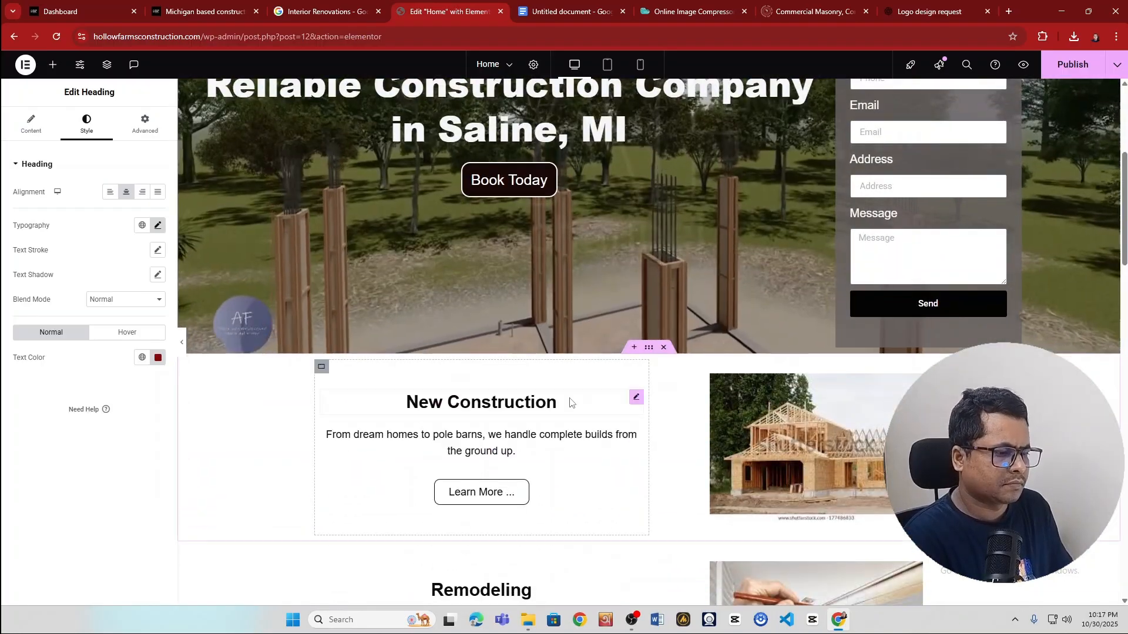
left_click(634, 398)
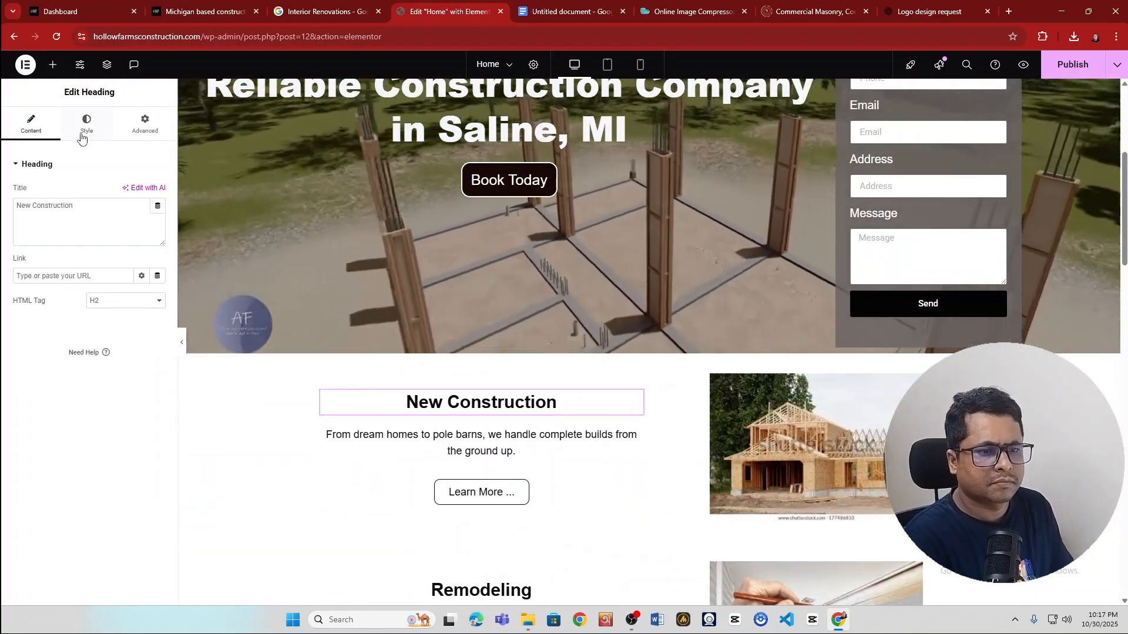
left_click(87, 124)
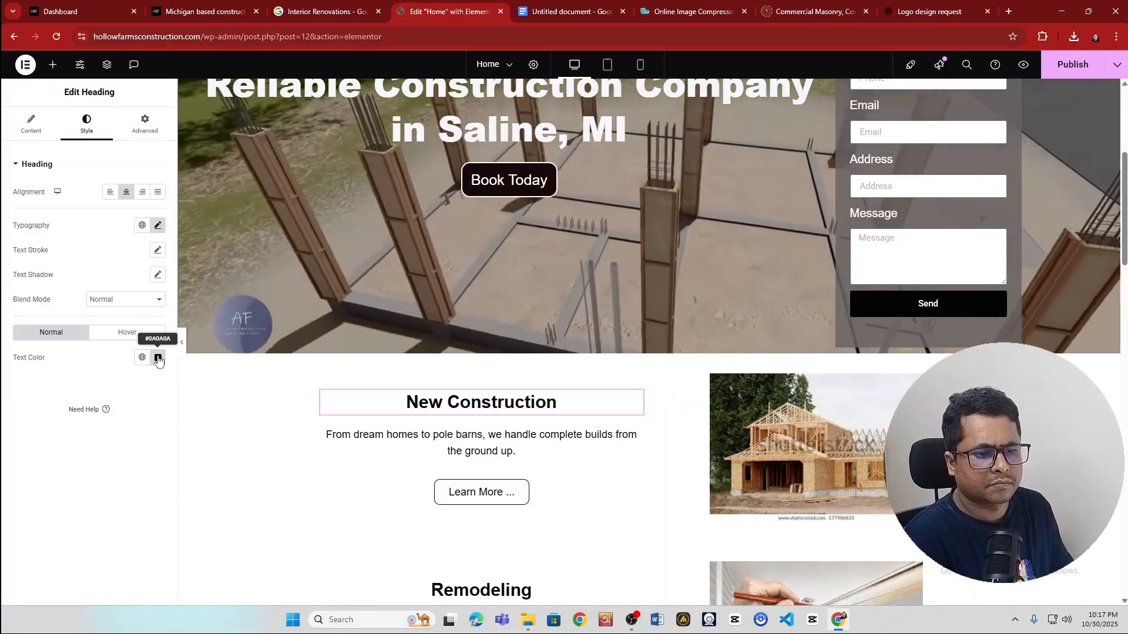
left_click(157, 357)
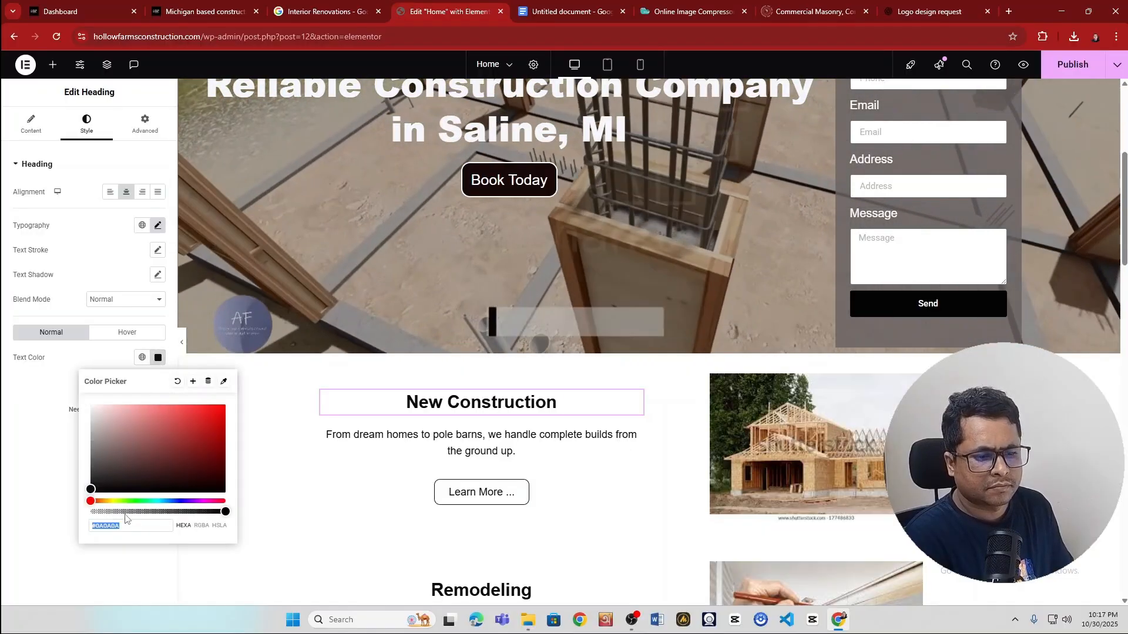
mouse_move(176, 482)
left_mouse_down()
mouse_move(218, 453)
mouse_move(205, 429)
mouse_move(227, 405)
mouse_move(222, 440)
mouse_move(134, 417)
mouse_move(168, 442)
mouse_move(216, 450)
left_mouse_up()
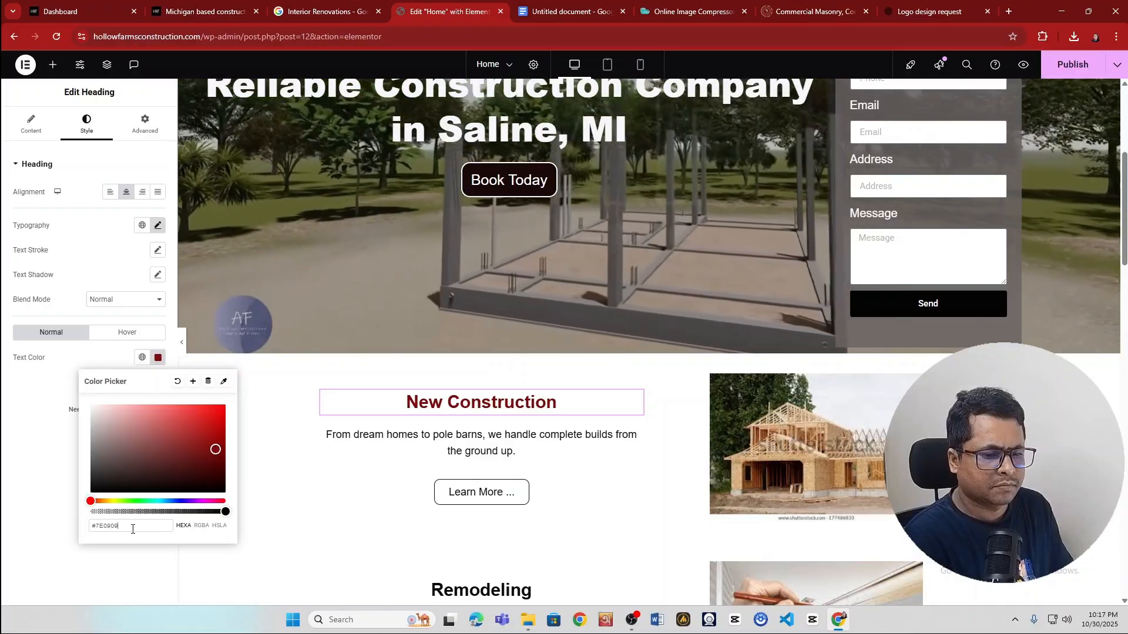
- Try the color codes #77777777 and #000000 as the "New Construction" heading's text color
key("BackSpace")
key("BackSpace")
key("BackSpace")
key("BackSpace")
type("77777777")
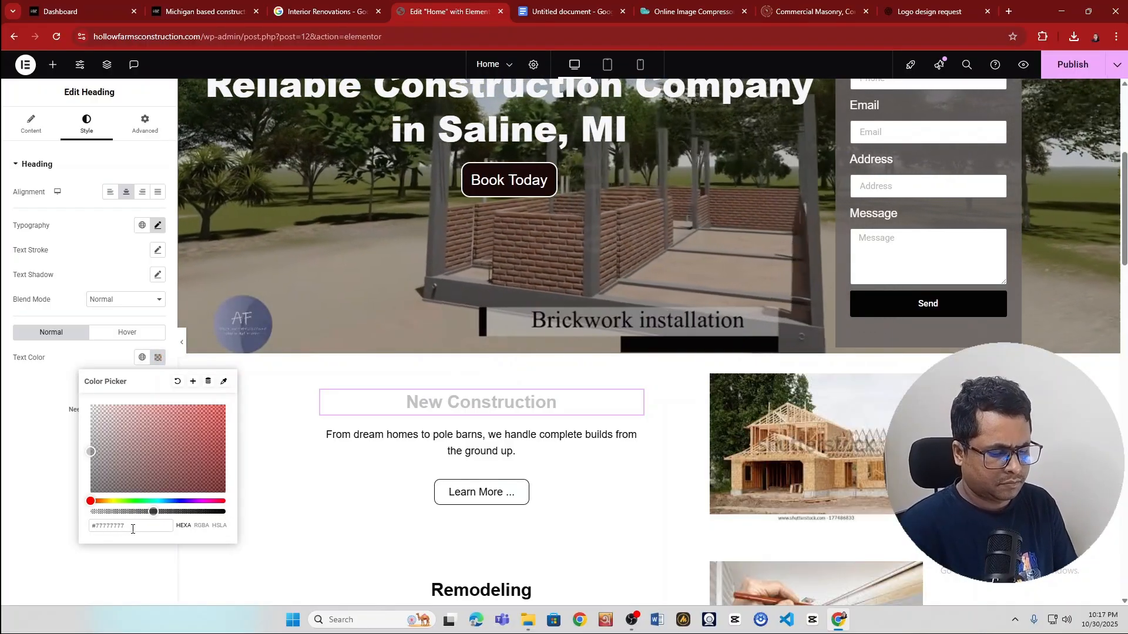
key("ctrl+a")
type("#000000")
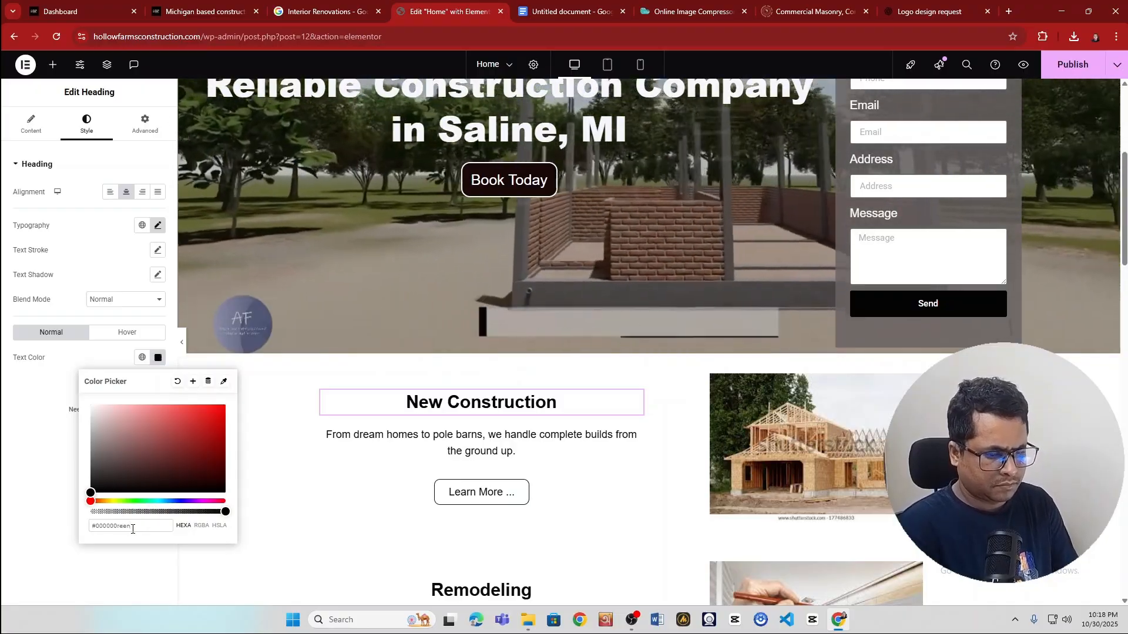
type("ree")
key("BackSpace")
key("BackSpace")
key("BackSpace")
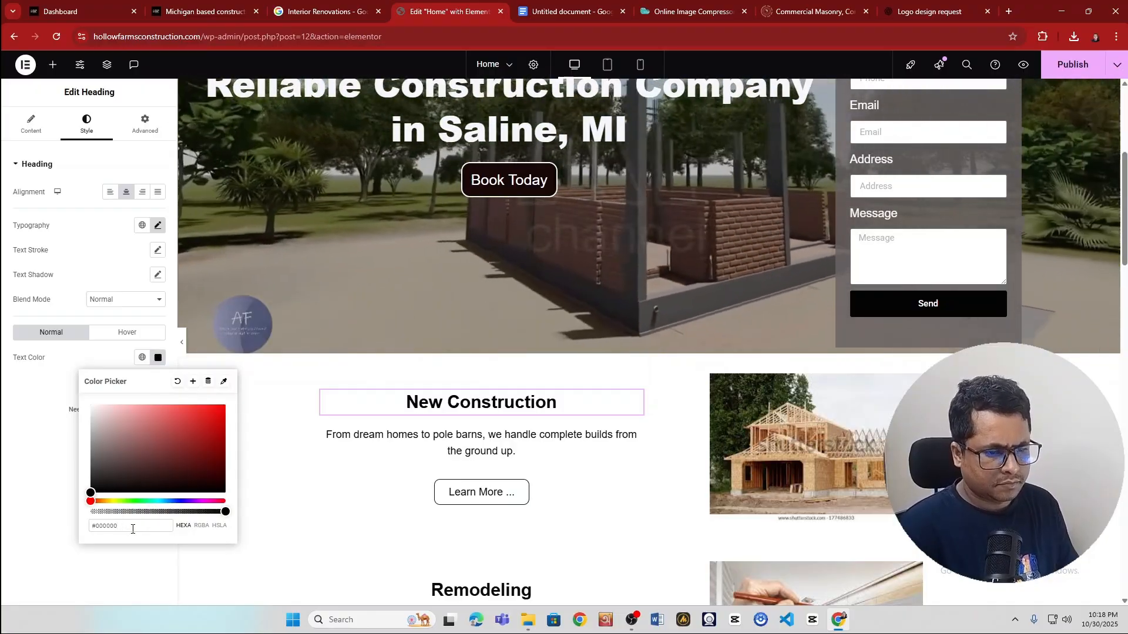
- Reset the "New Construction" heading's text color to its default and set it to near-black #080808
left_click(175, 380)
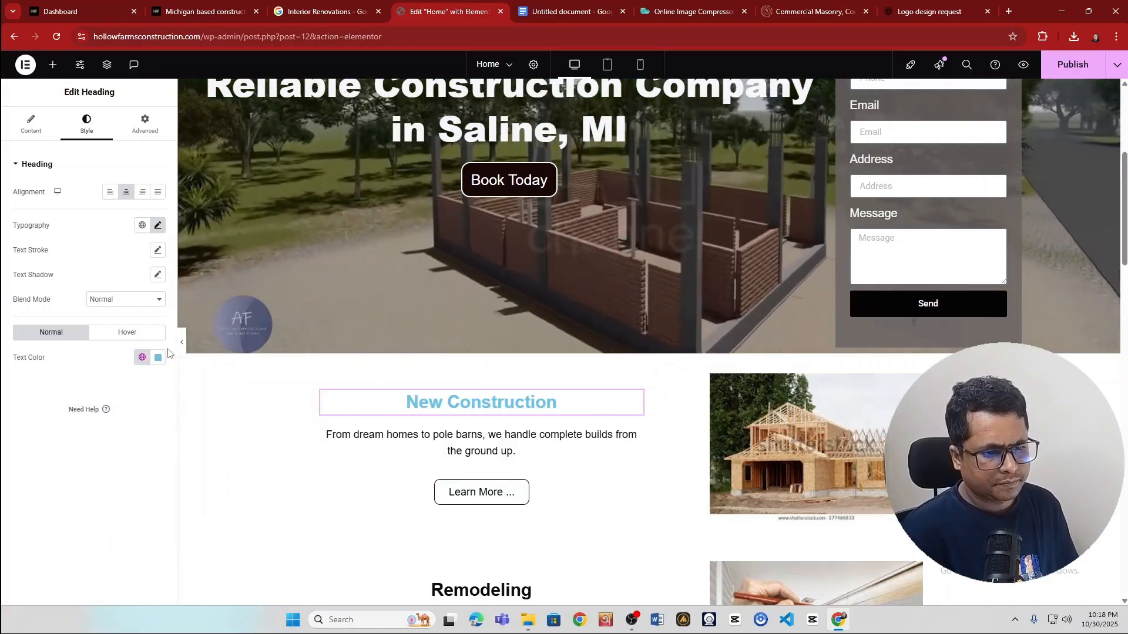
scroll(381, 435, "down", 5)
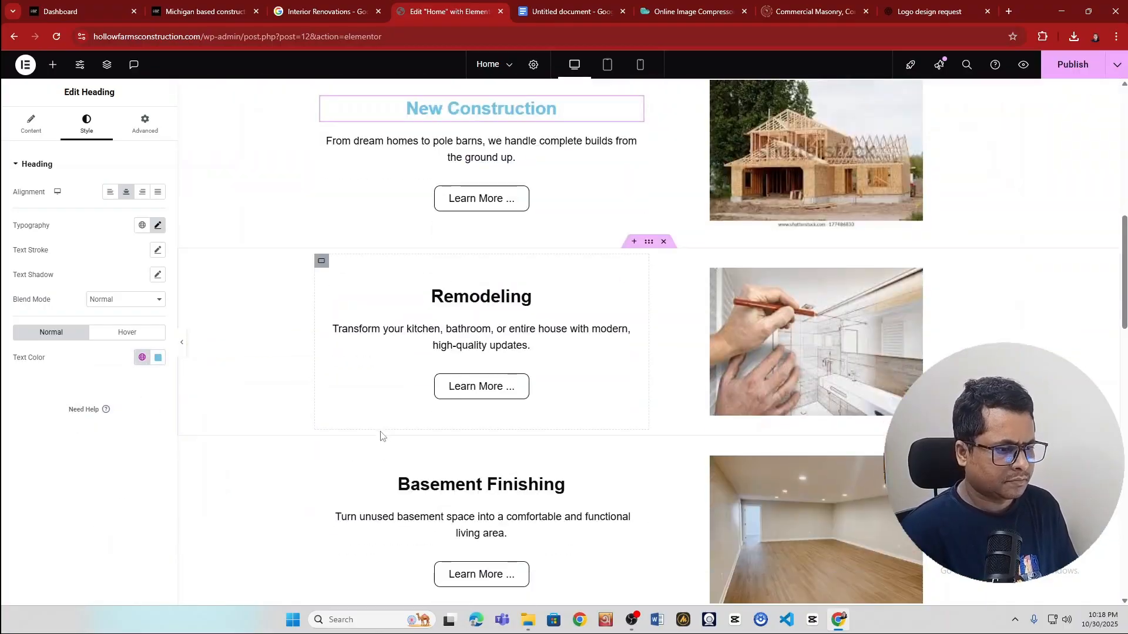
scroll(381, 436, "up", 4)
left_click(158, 358)
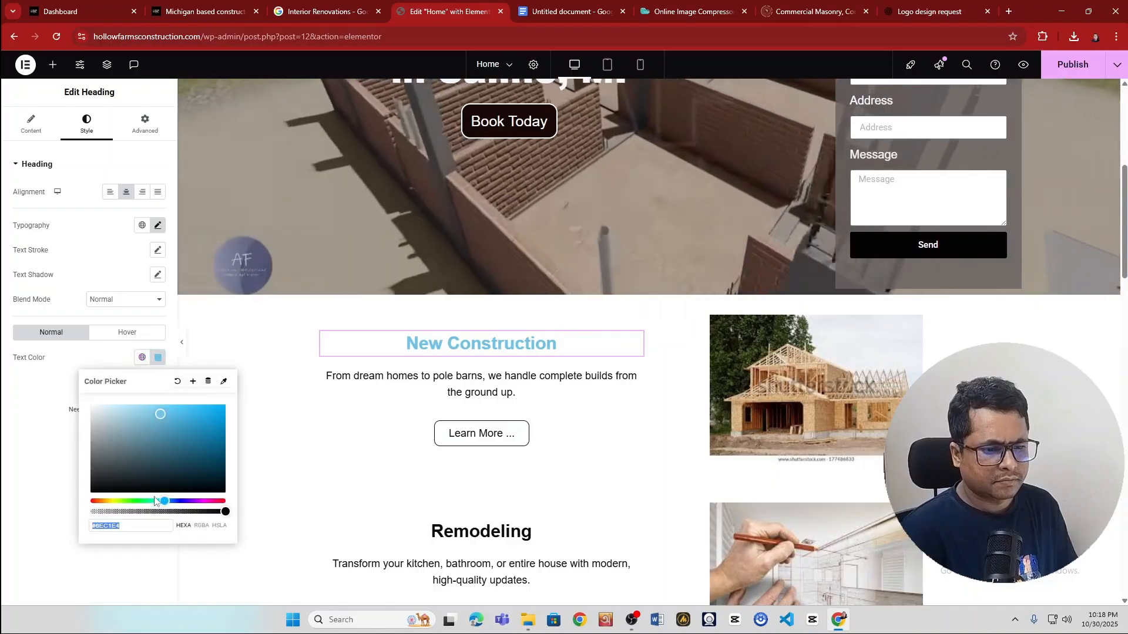
left_click_drag(160, 418, 92, 491)
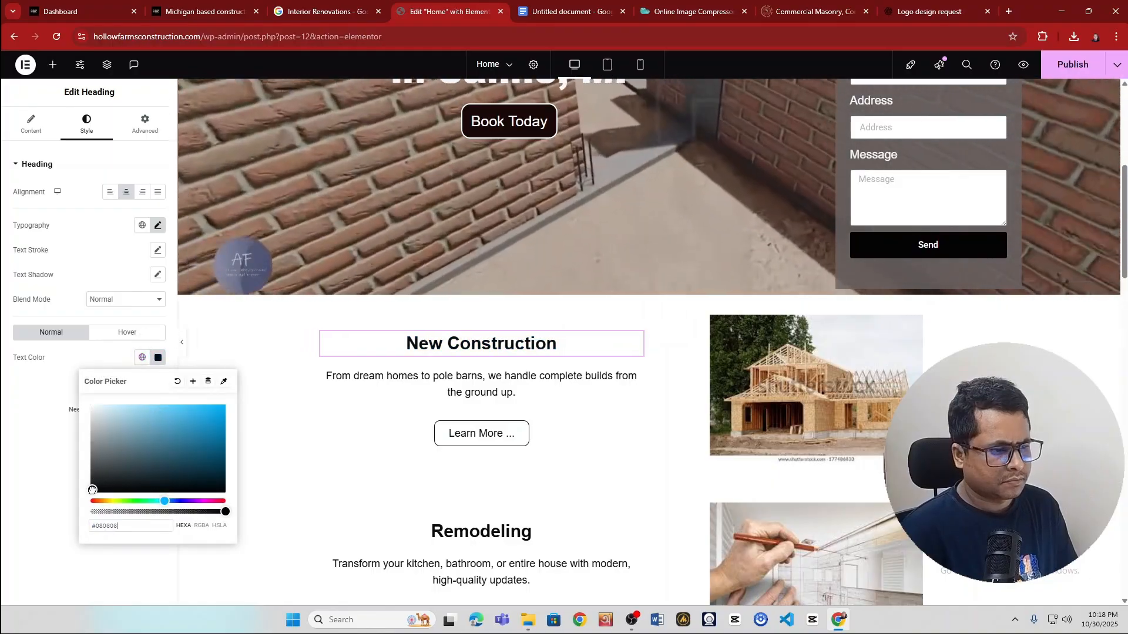
left_click(40, 478)
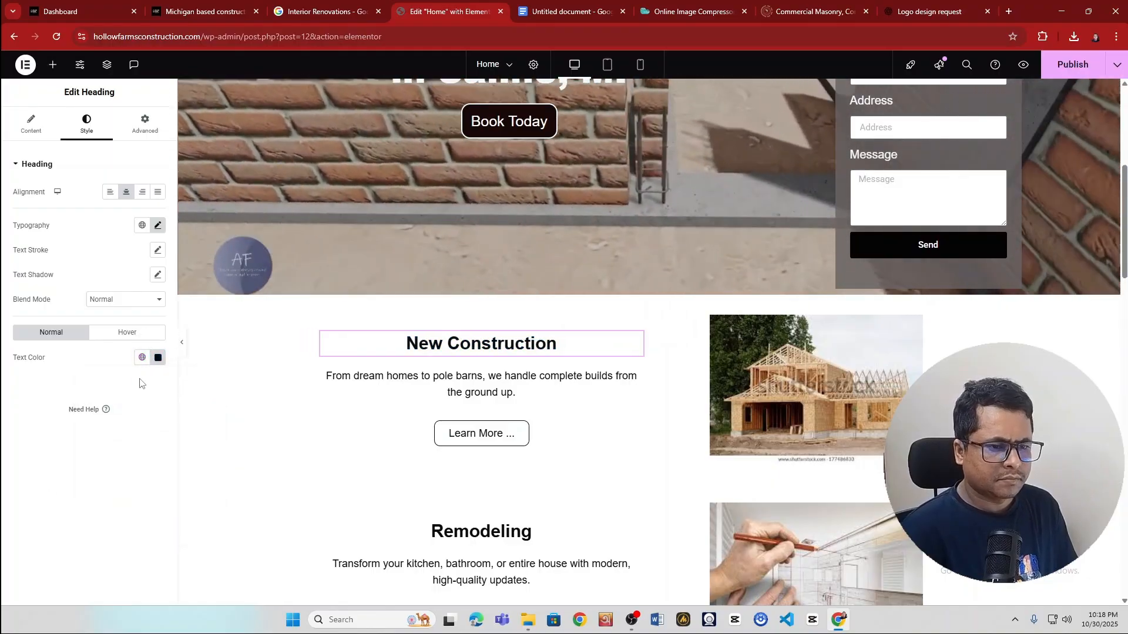
- Try the 400 (Normal) font weight on the "New Construction" heading and restore it to 600 (Semi Bold)
left_click(158, 226)
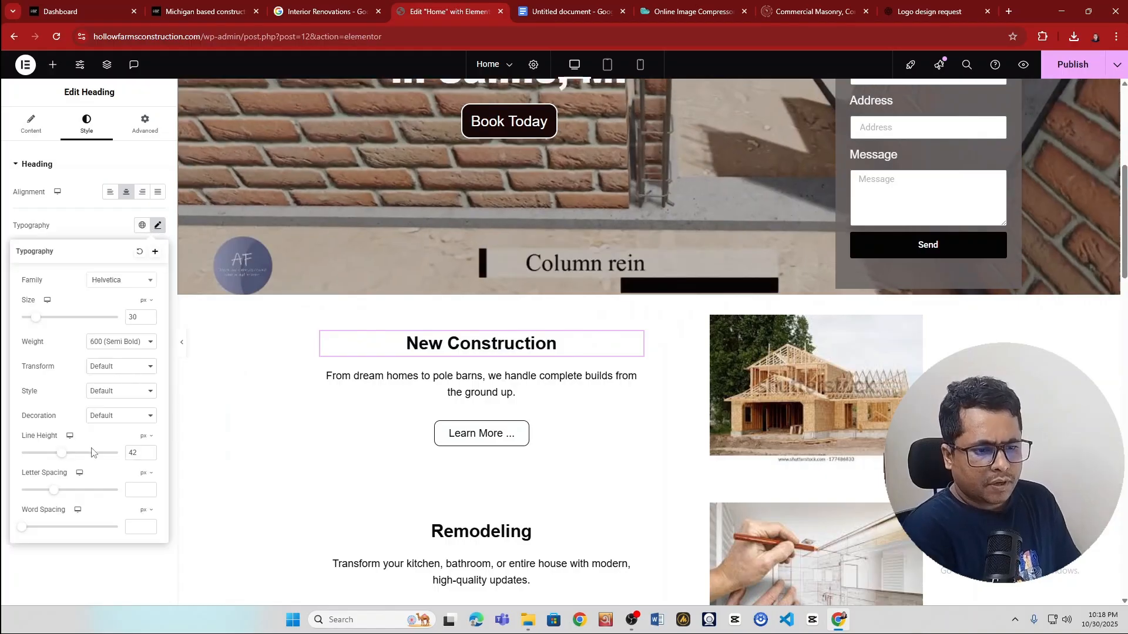
left_click(117, 343)
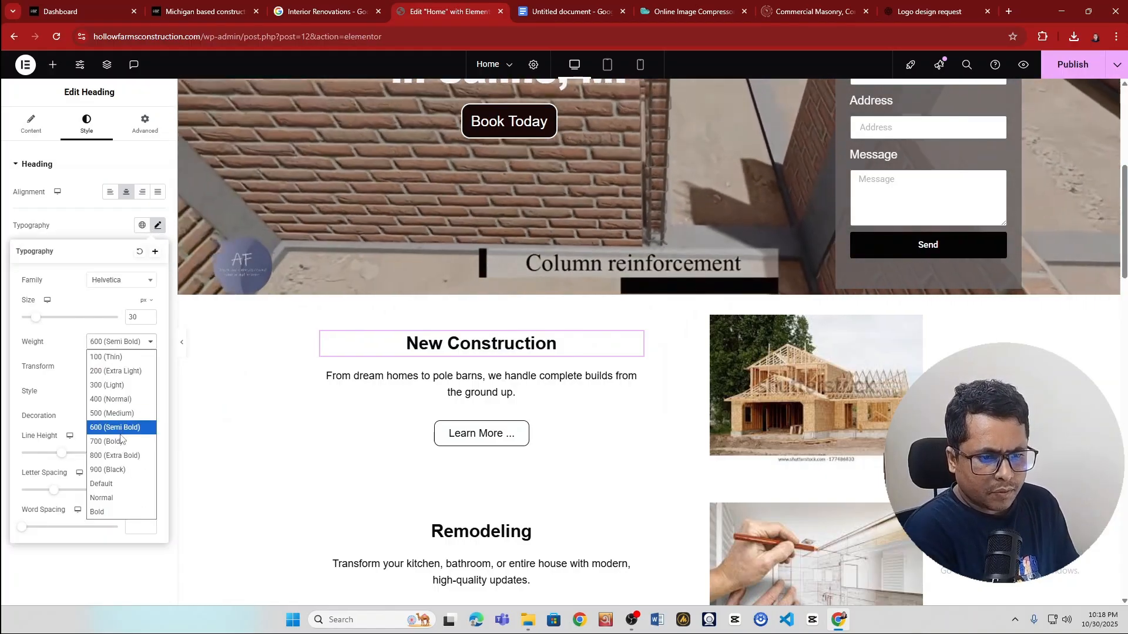
left_click(126, 399)
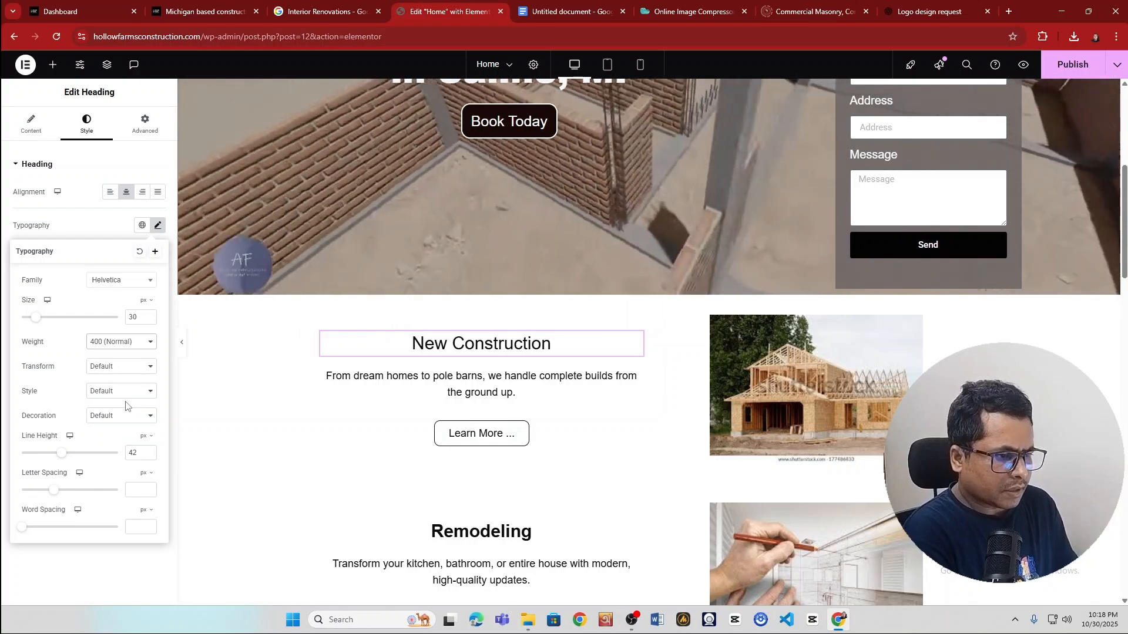
scroll(359, 406, "down", 5)
scroll(359, 406, "down", 3)
scroll(361, 417, "up", 6)
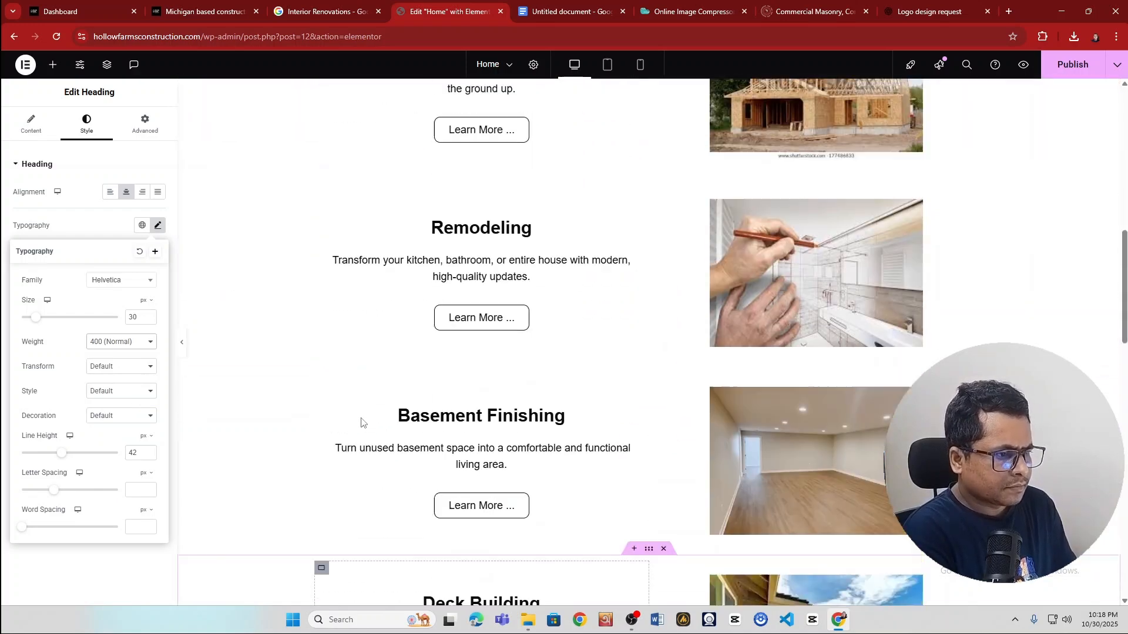
left_click(109, 346)
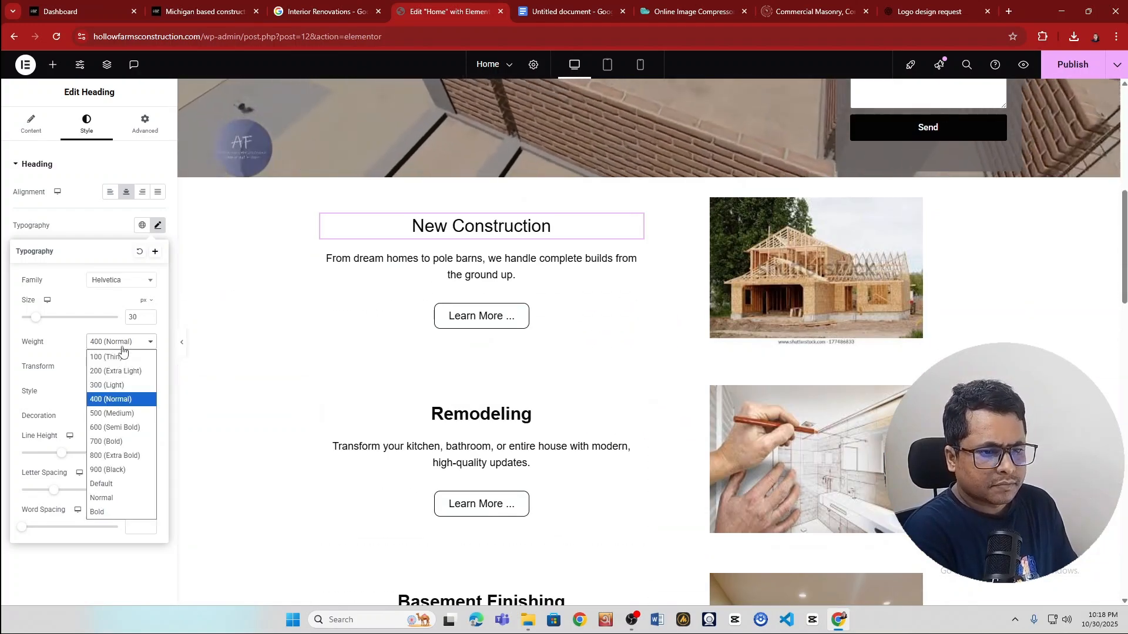
left_click(126, 425)
- Publish the page and look over the homepage from the hero area to the Why Choose section
scroll(428, 358, "up", 9)
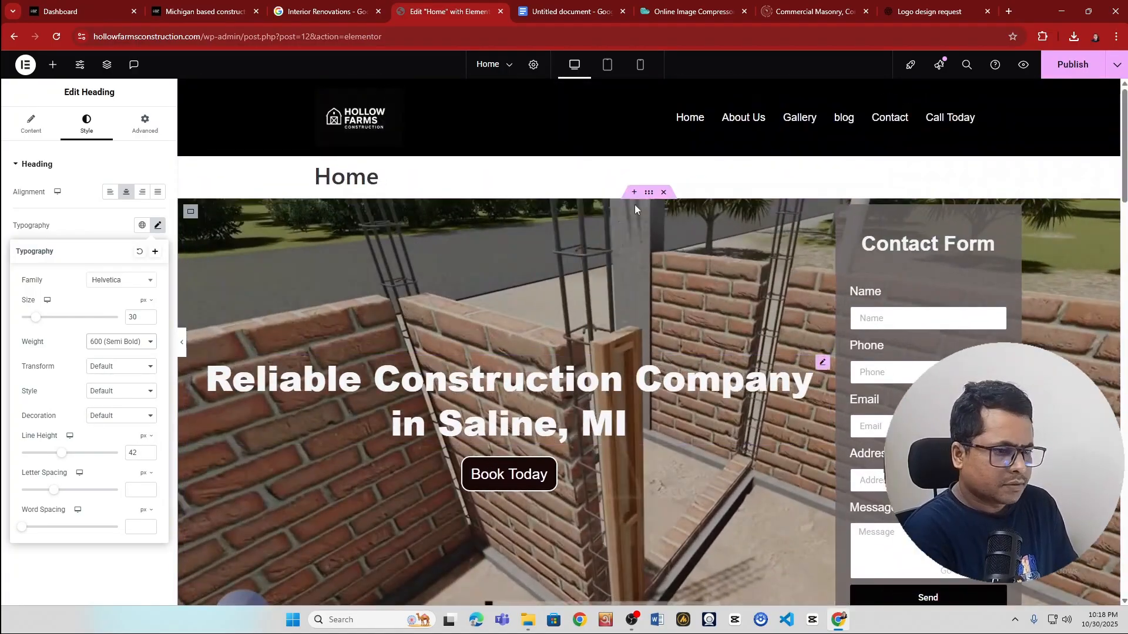
left_click(1073, 65)
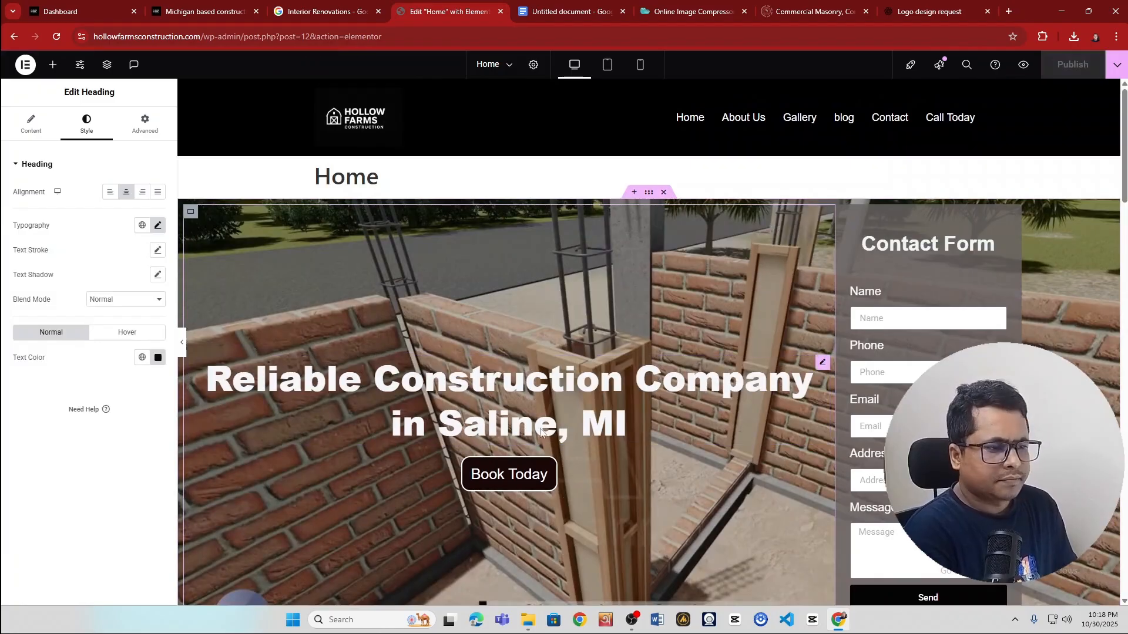
scroll(755, 445, "down", 15)
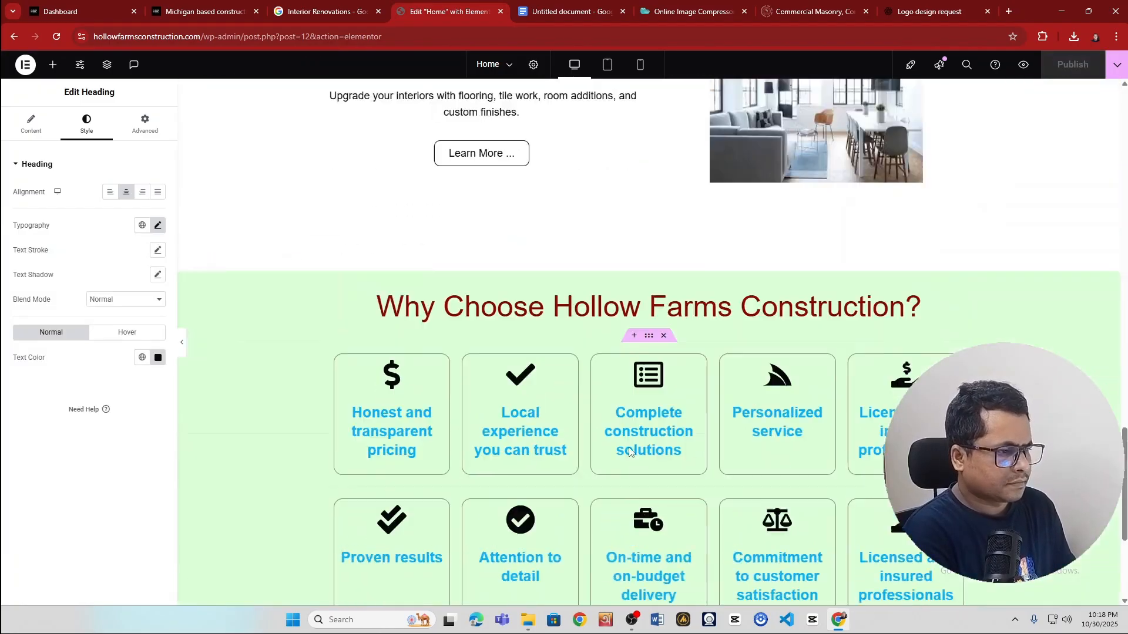
scroll(649, 456, "up", 15)
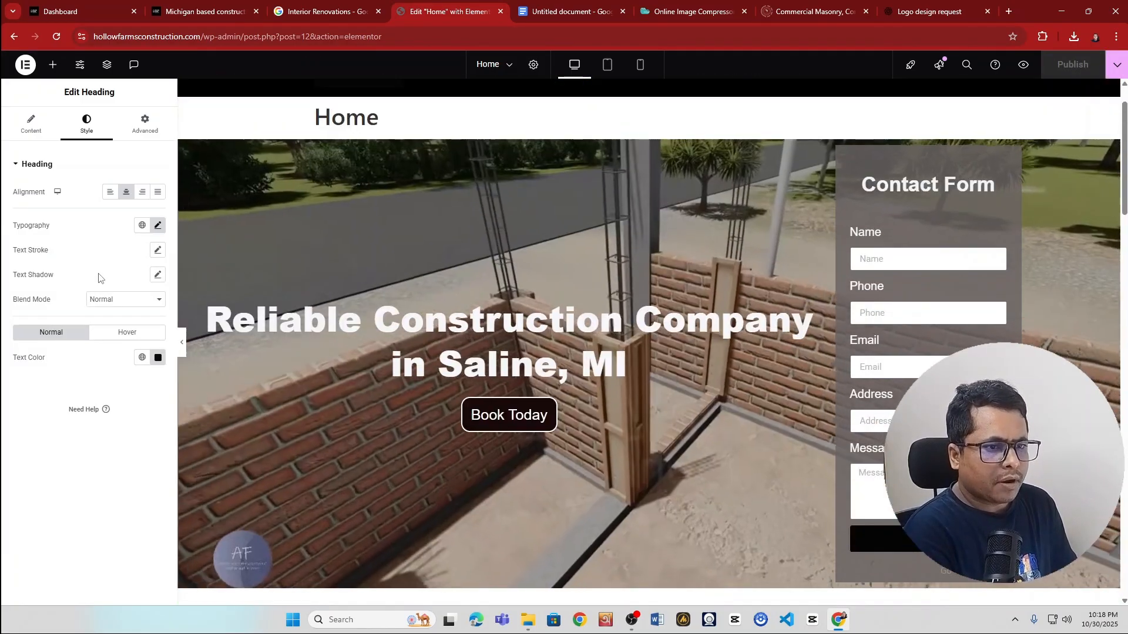
scroll(520, 322, "down", 8)
scroll(528, 314, "up", 8)
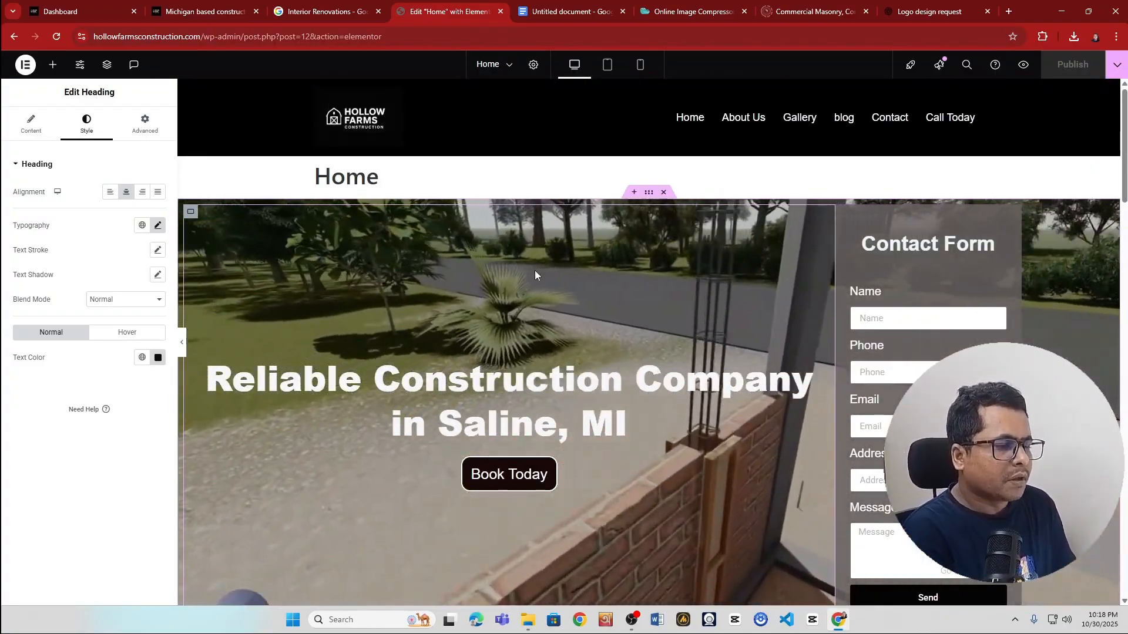
- Set the hero heading's mobile portrait typography to a size of 31 px and a line height of 1.7 em
left_click(648, 192)
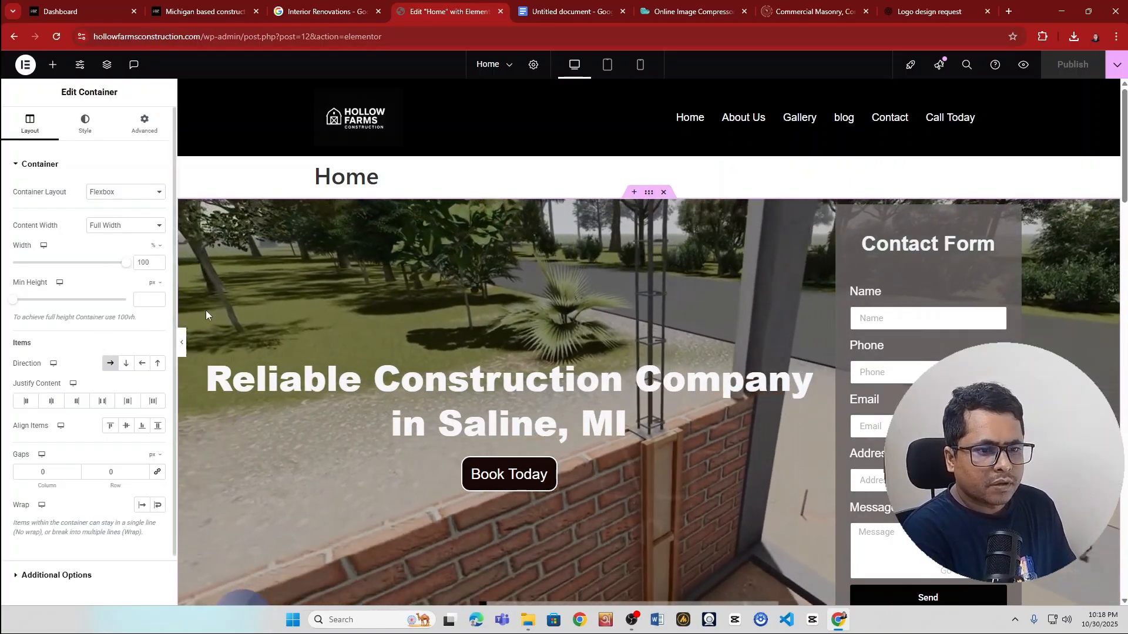
scroll(605, 321, "down", 1)
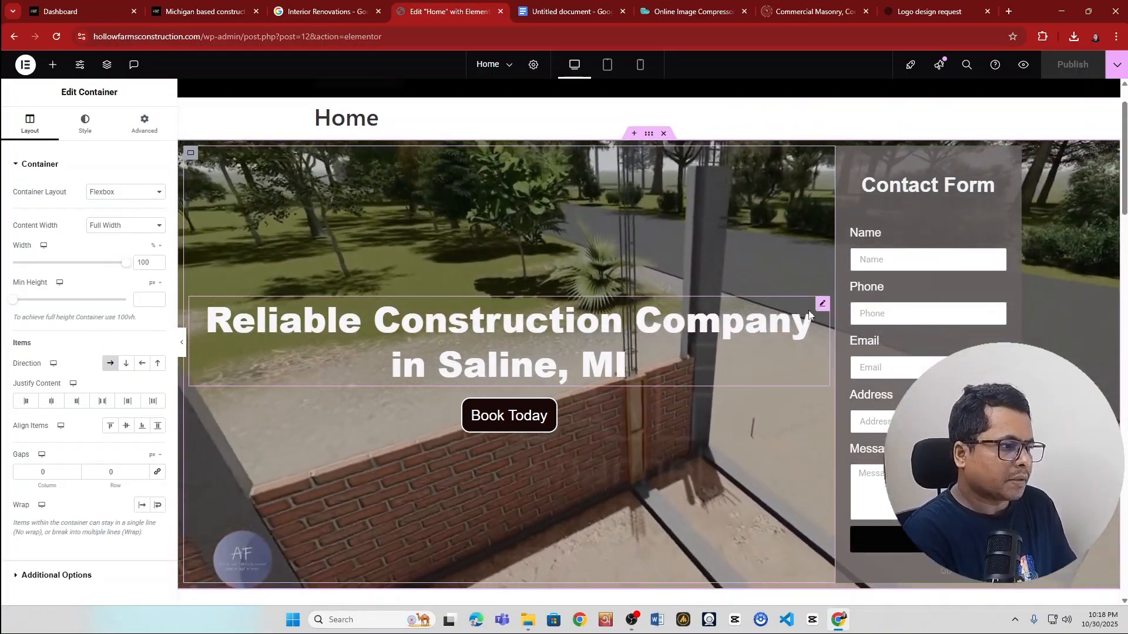
left_click(597, 323)
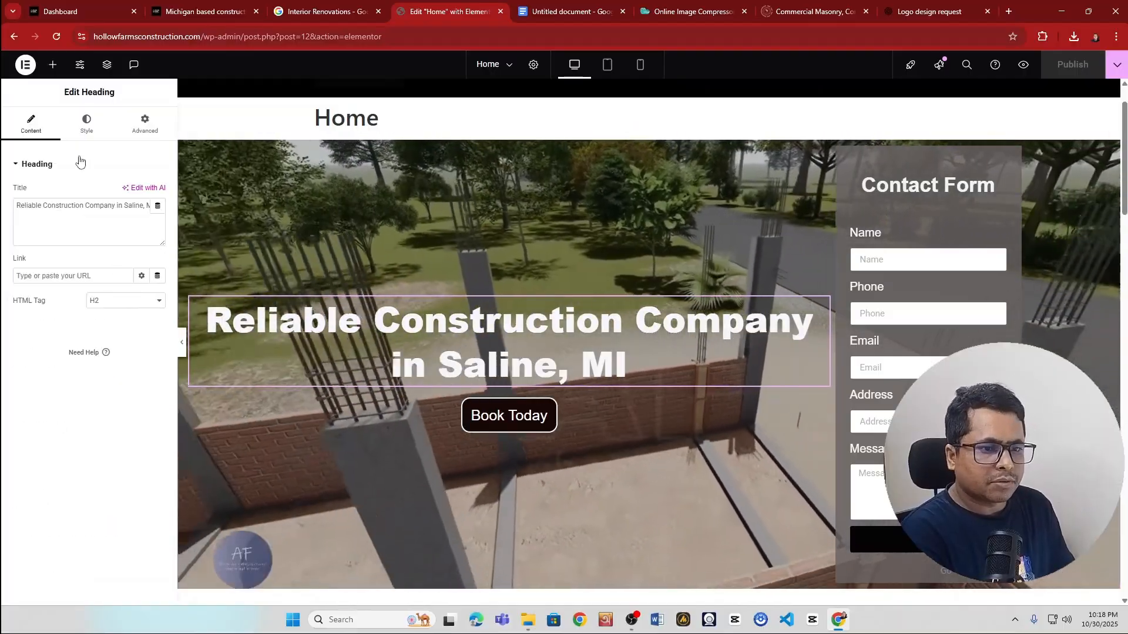
left_click(86, 124)
left_click(156, 225)
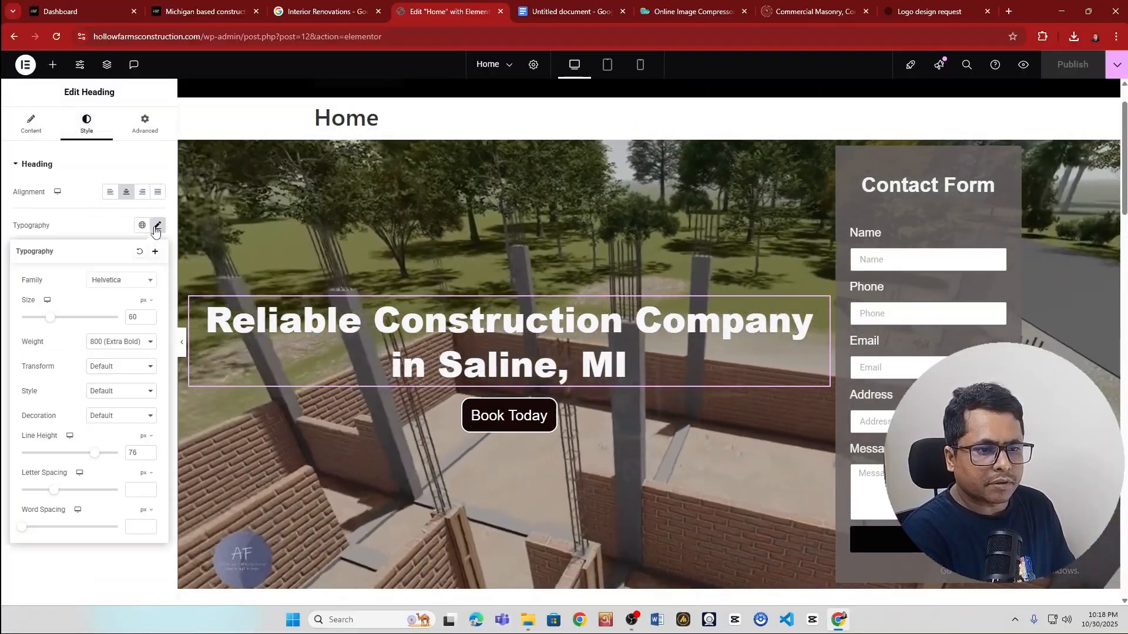
mouse_move(47, 301)
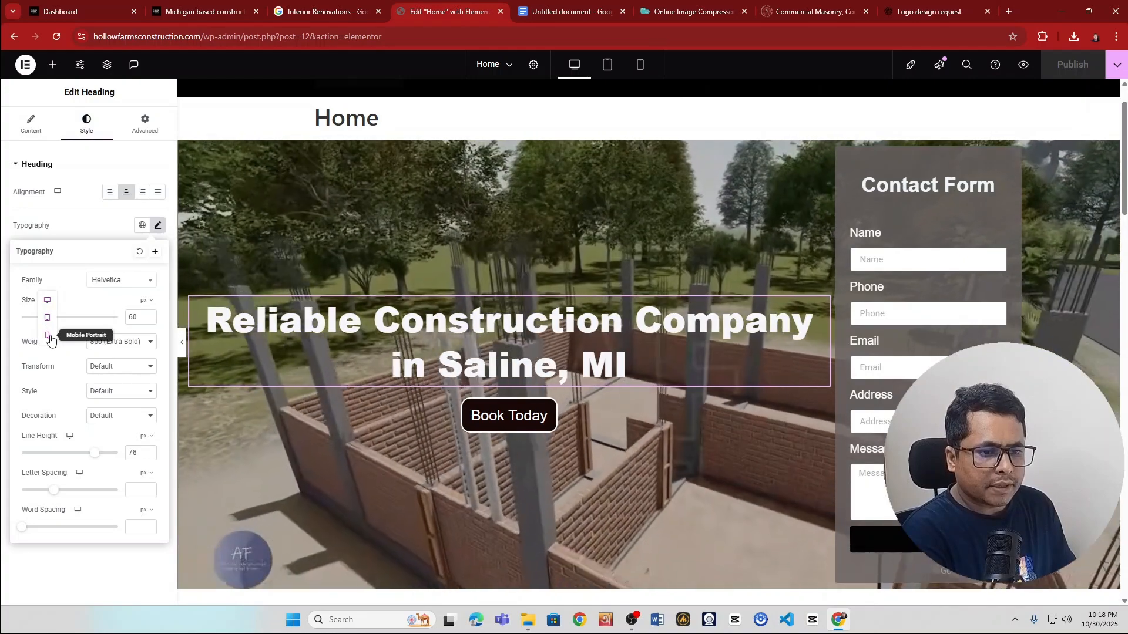
left_click(48, 333)
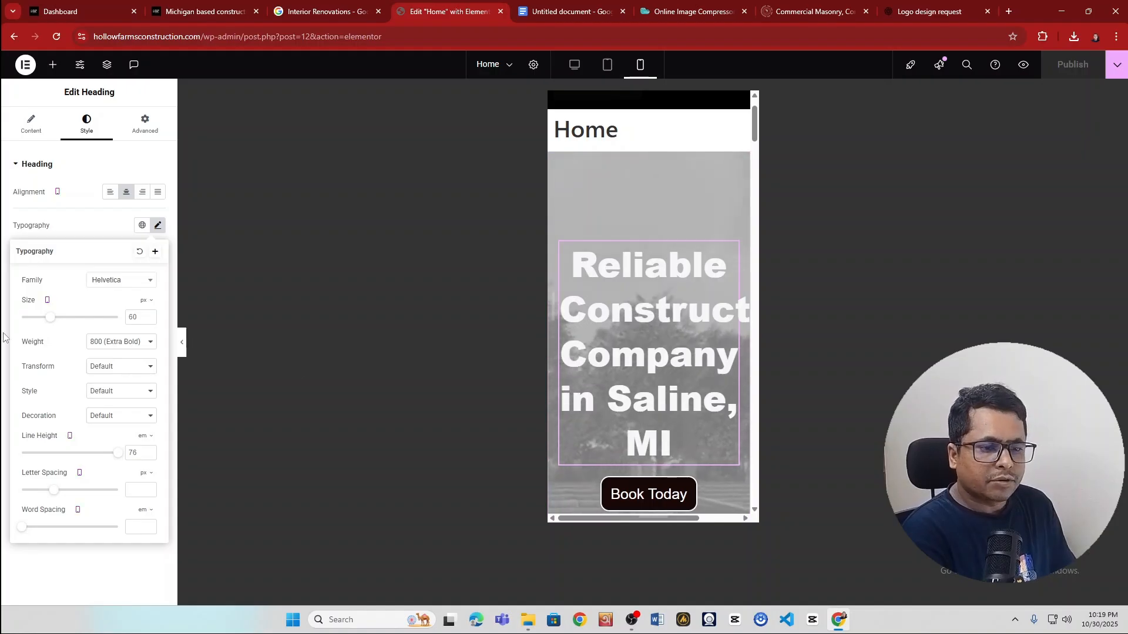
left_click(46, 318)
left_click_drag(47, 323, 35, 327)
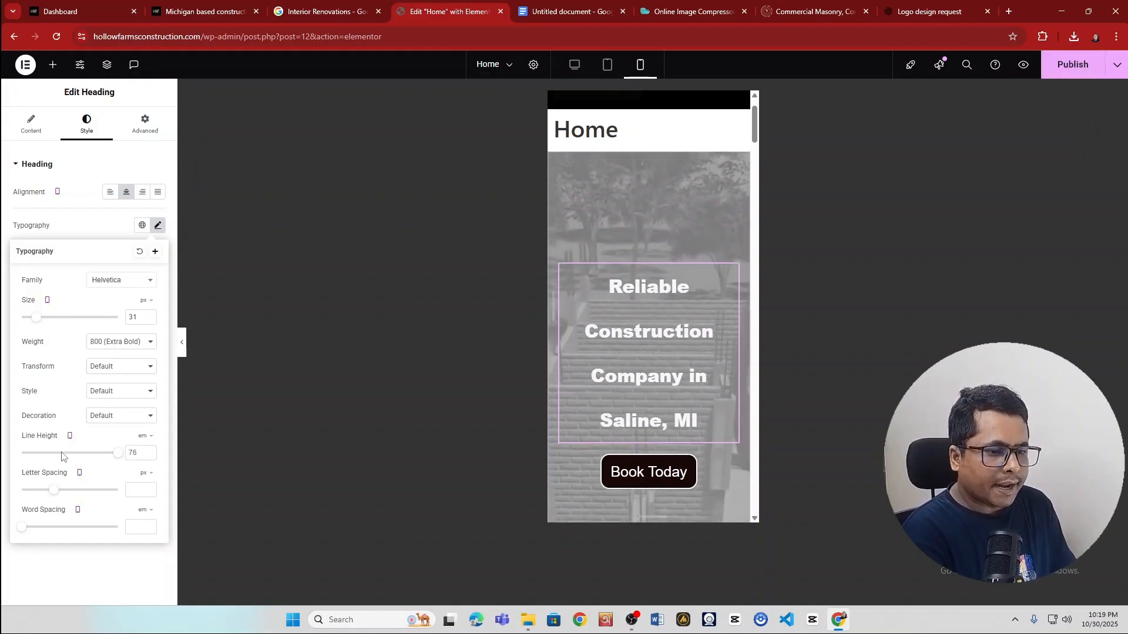
left_click_drag(117, 453, 37, 457)
scroll(640, 210, "up", 1)
scroll(622, 350, "down", 4)
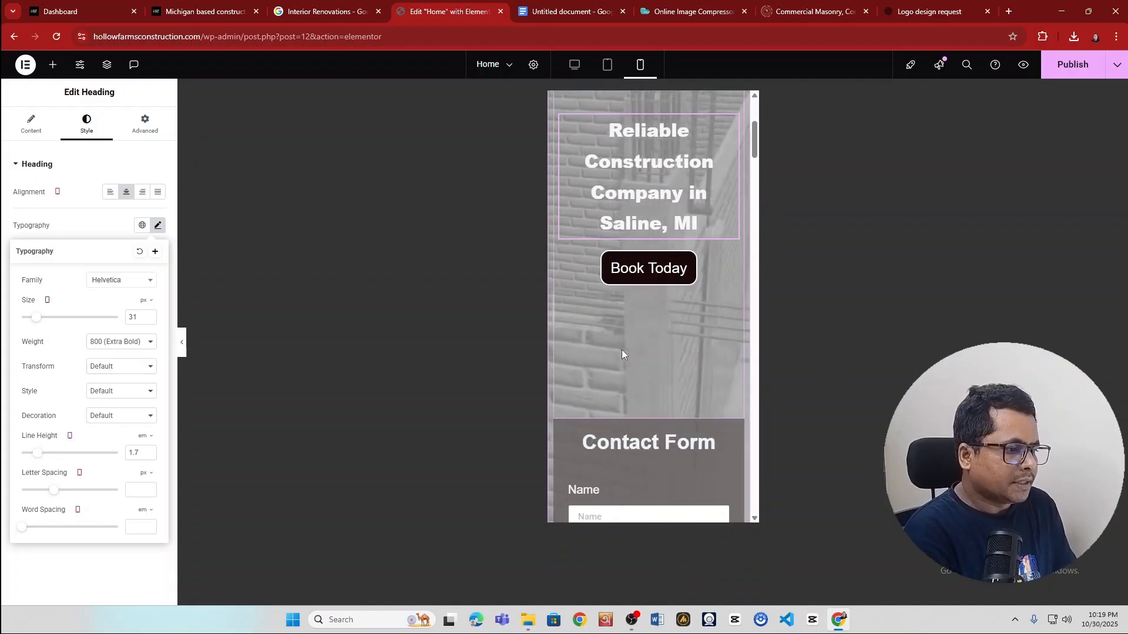
- Set the minimum height of the hero's heading container to 321 px for mobile
scroll(622, 350, "up", 4)
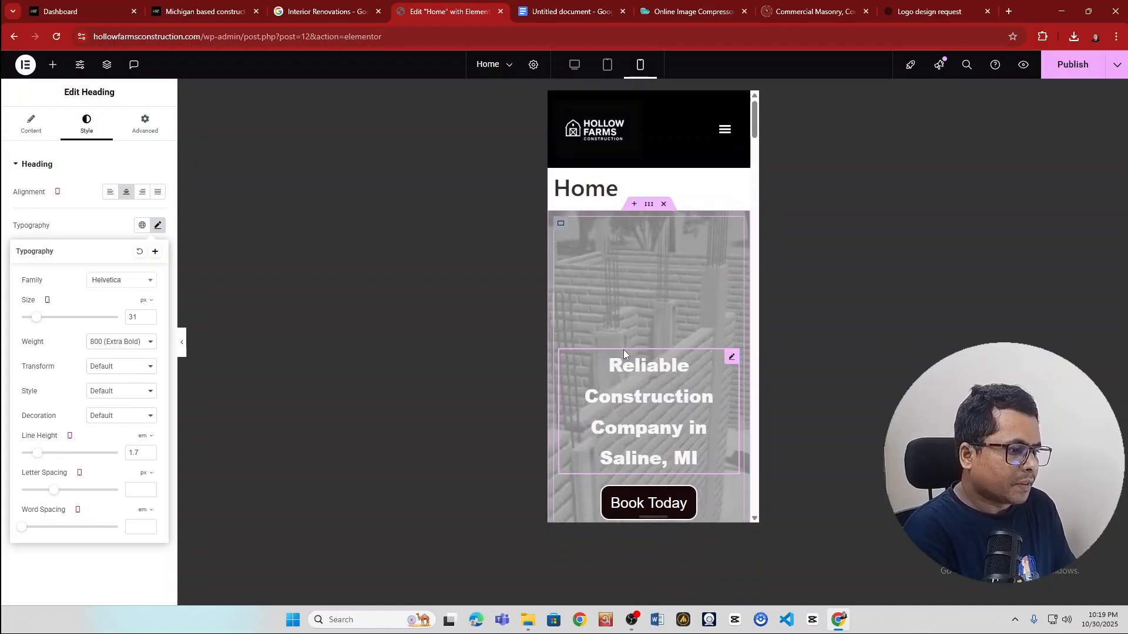
left_click(650, 205)
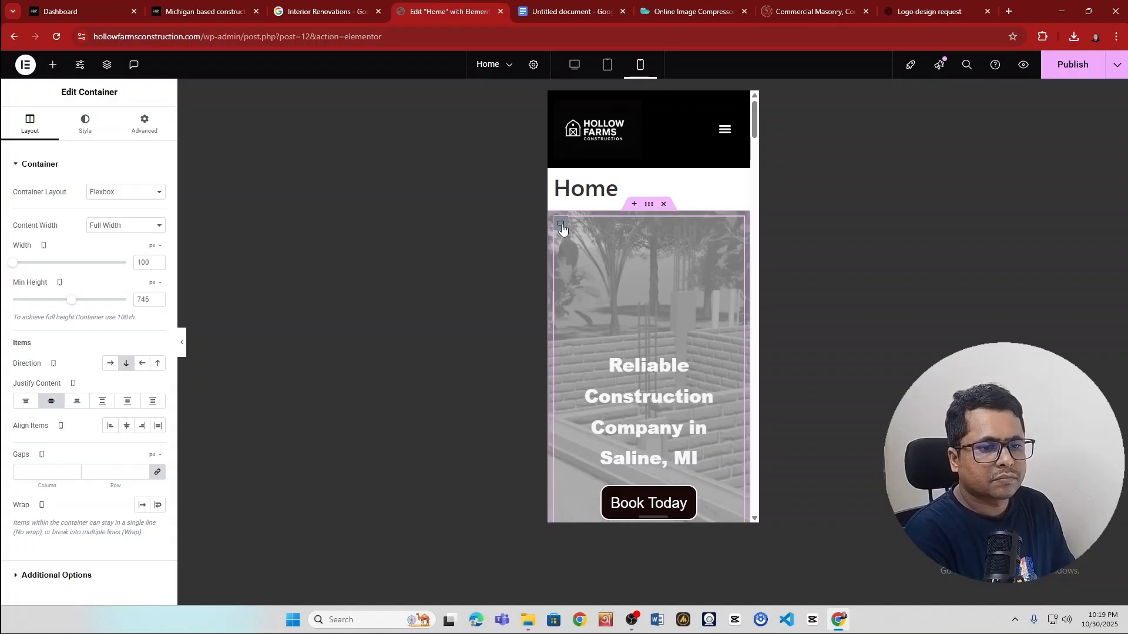
left_click_drag(71, 299, 37, 300)
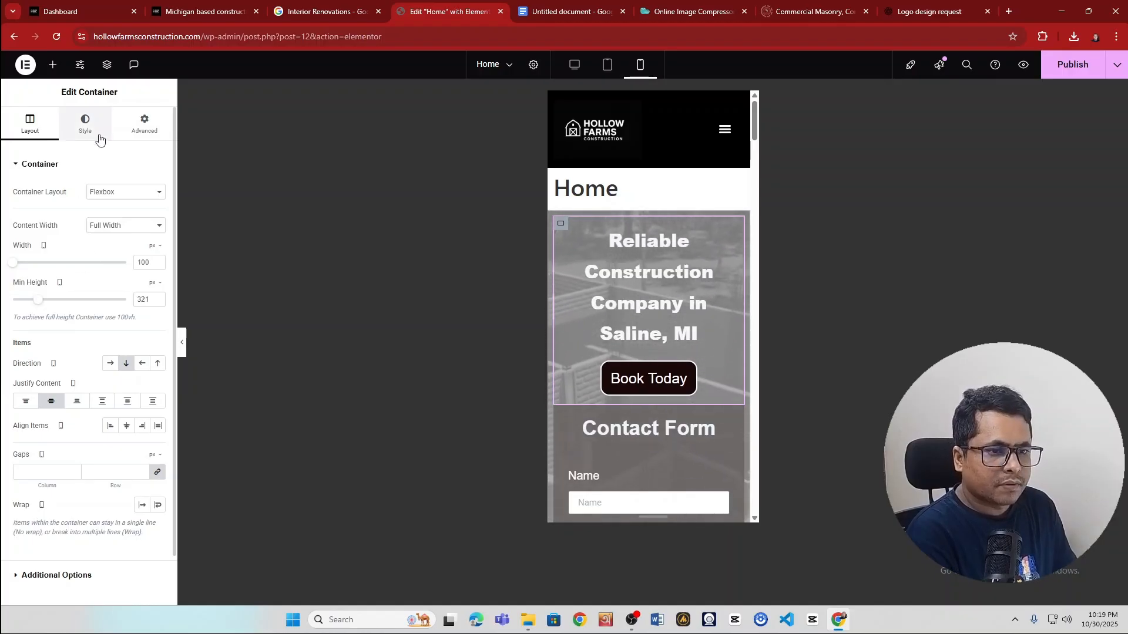
- Set the hero heading's mobile font size to 35 px
left_click(731, 233)
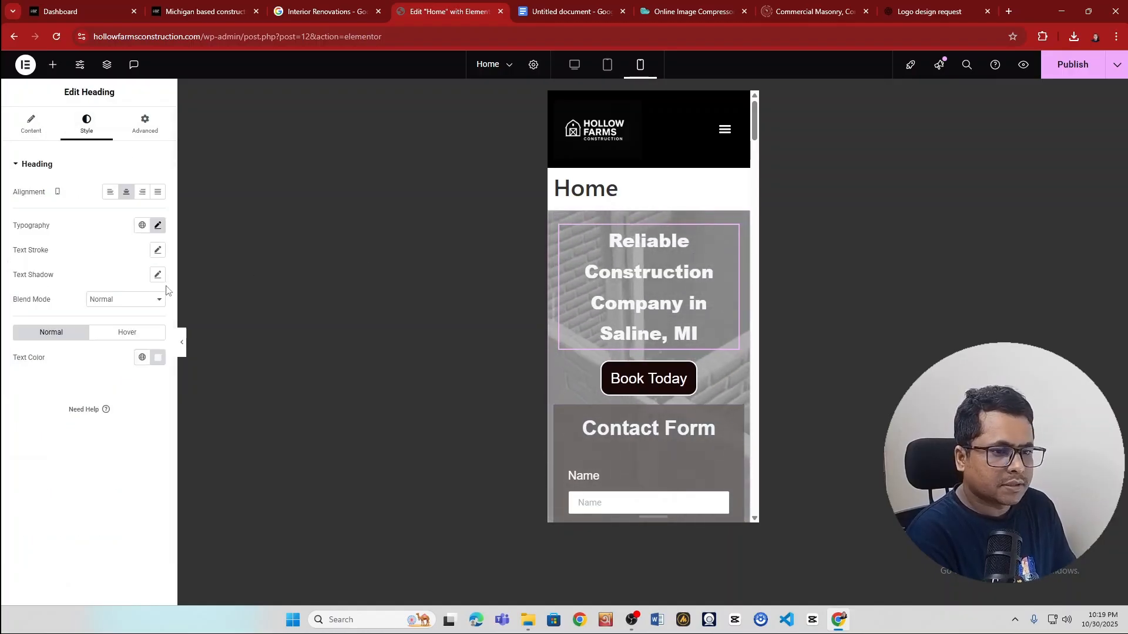
left_click(157, 227)
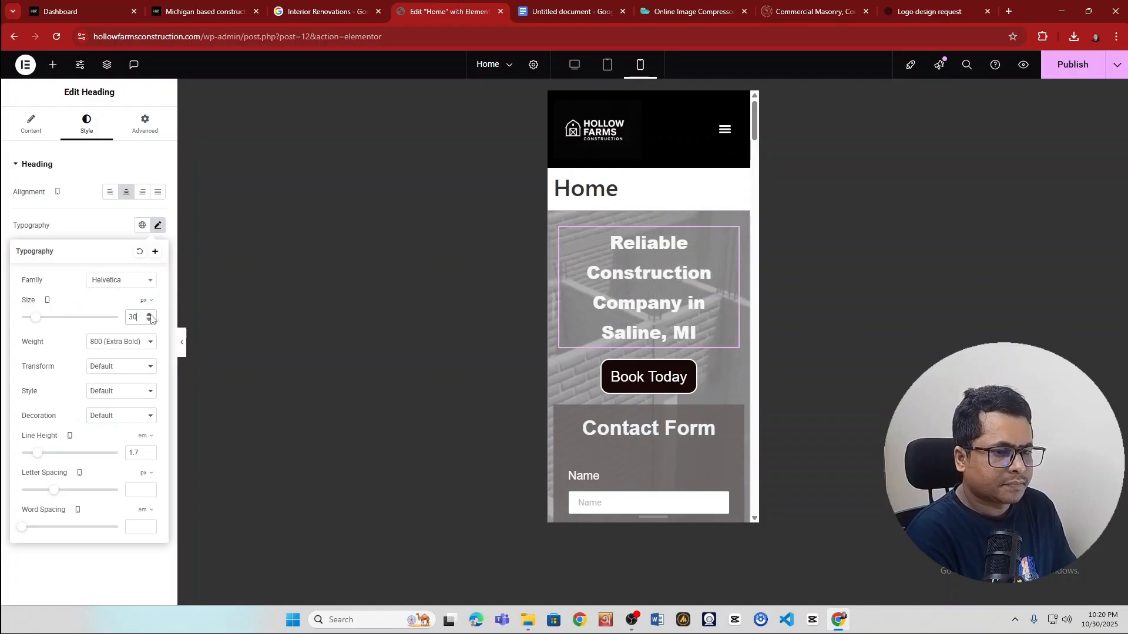
left_click(150, 316)
left_click(151, 316)
left_click(150, 316)
left_click(151, 316)
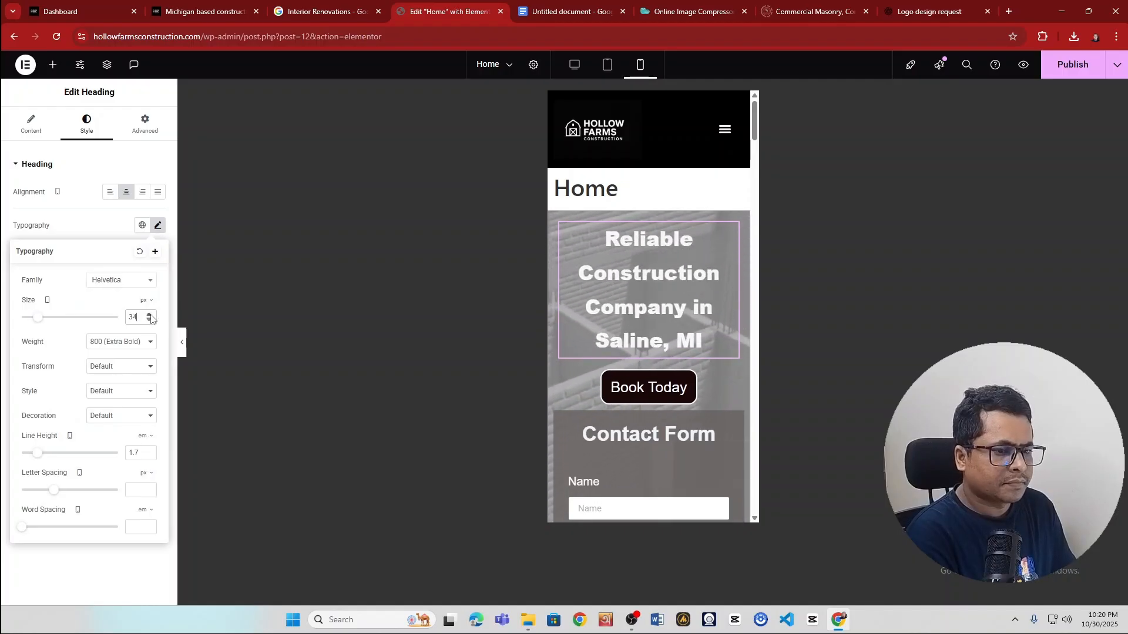
left_click(150, 315)
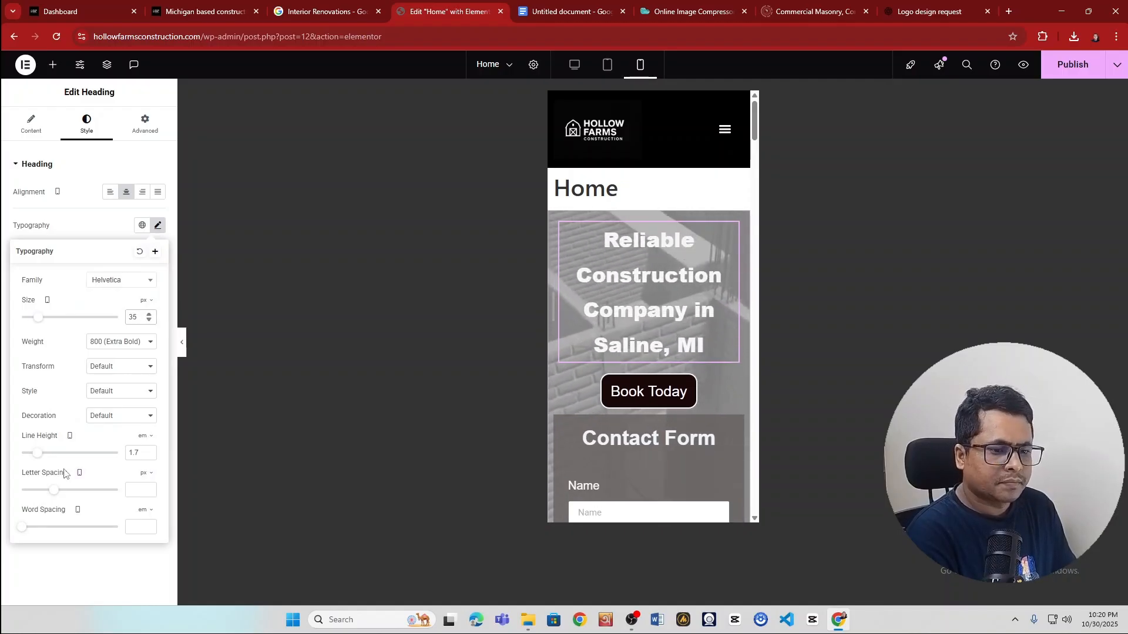
- Change the hero heading's mobile line height unit to px and set the value to 45
left_click_drag(38, 455, 40, 456)
left_click(148, 437)
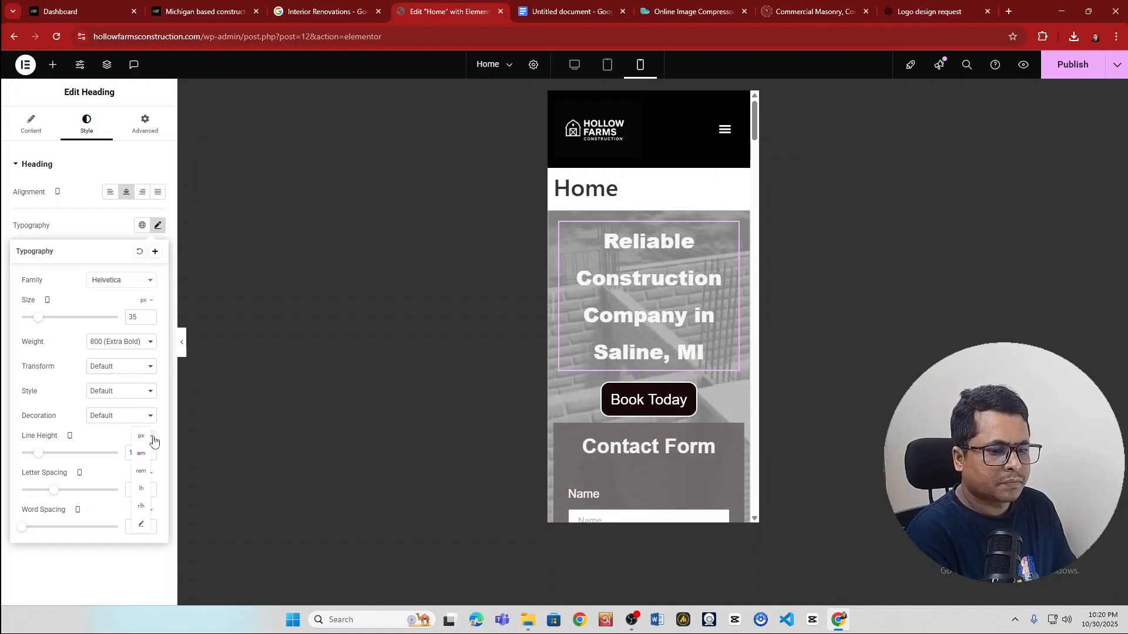
left_click(141, 438)
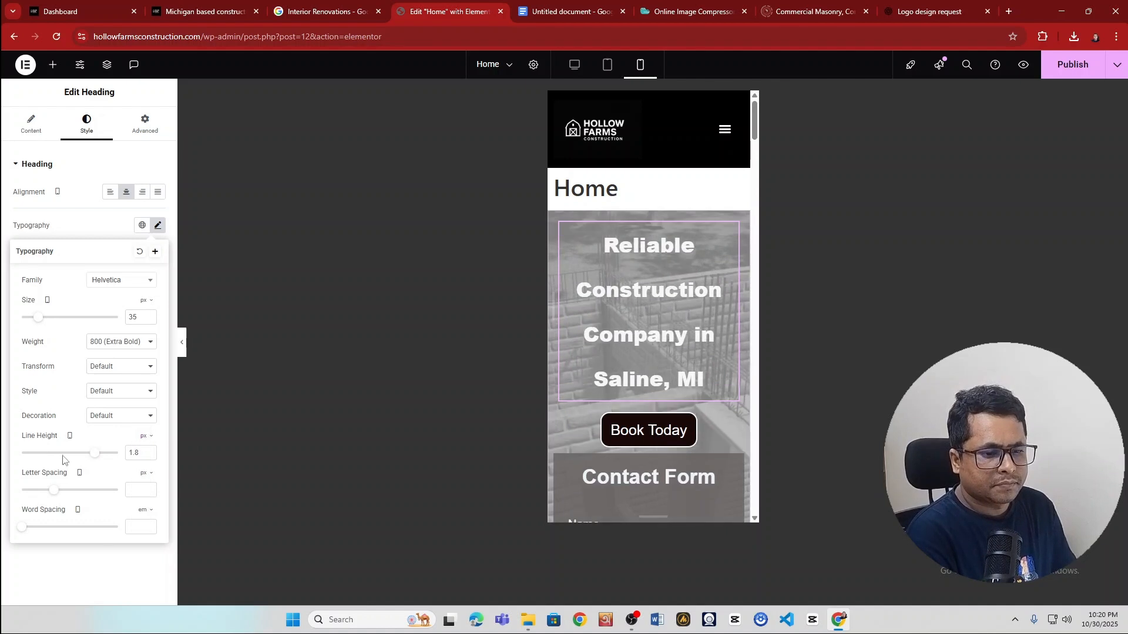
left_click_drag(93, 457, 73, 458)
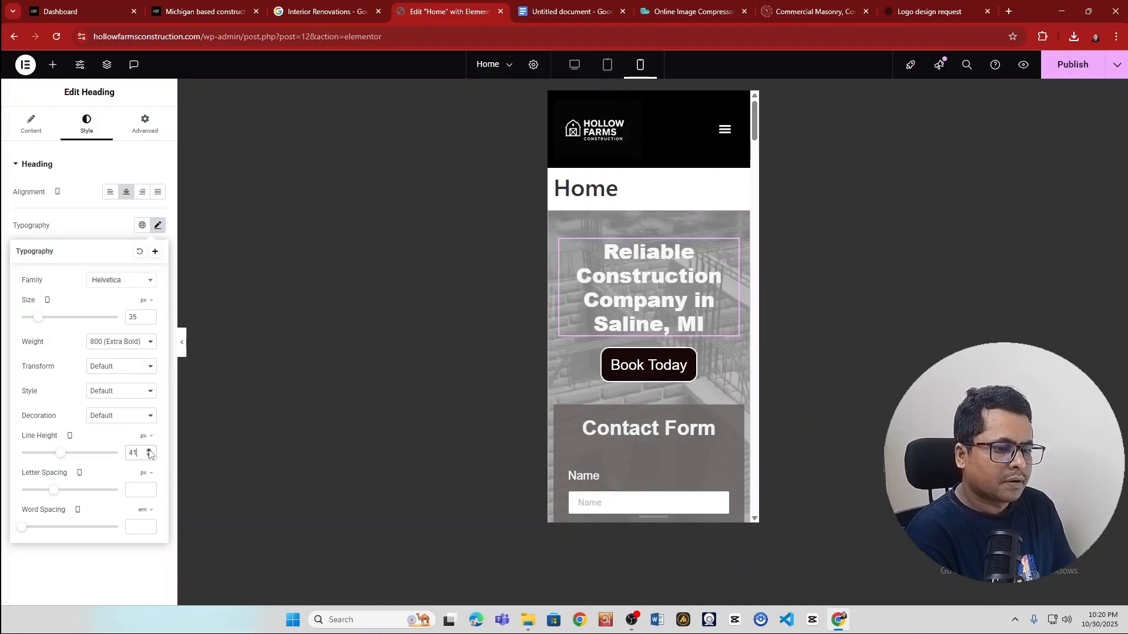
left_click(150, 451)
left_click(149, 451)
left_click(149, 451)
left_click(149, 451)
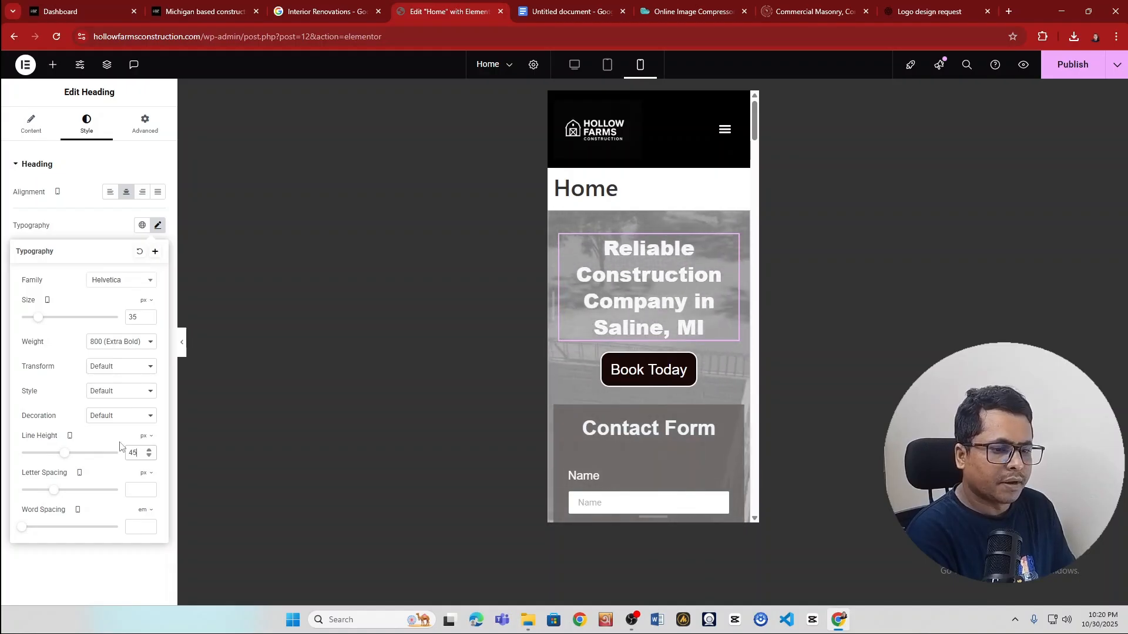
- Try the 400 (Normal) font weight on the hero heading and restore it to 800 (Extra Bold)
left_click(133, 343)
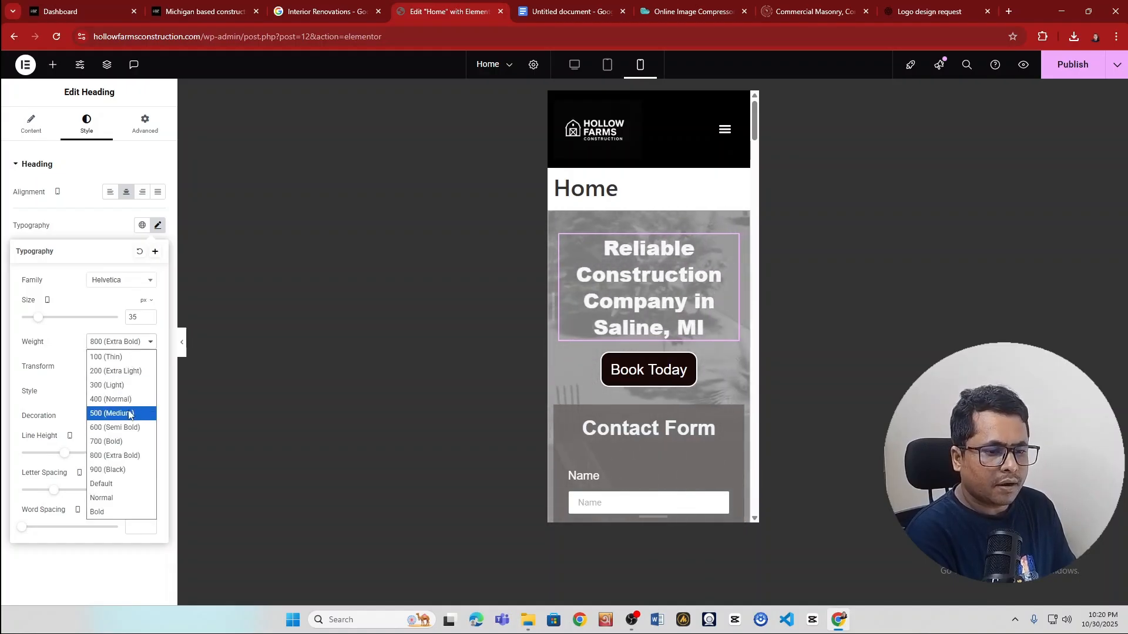
left_click(130, 399)
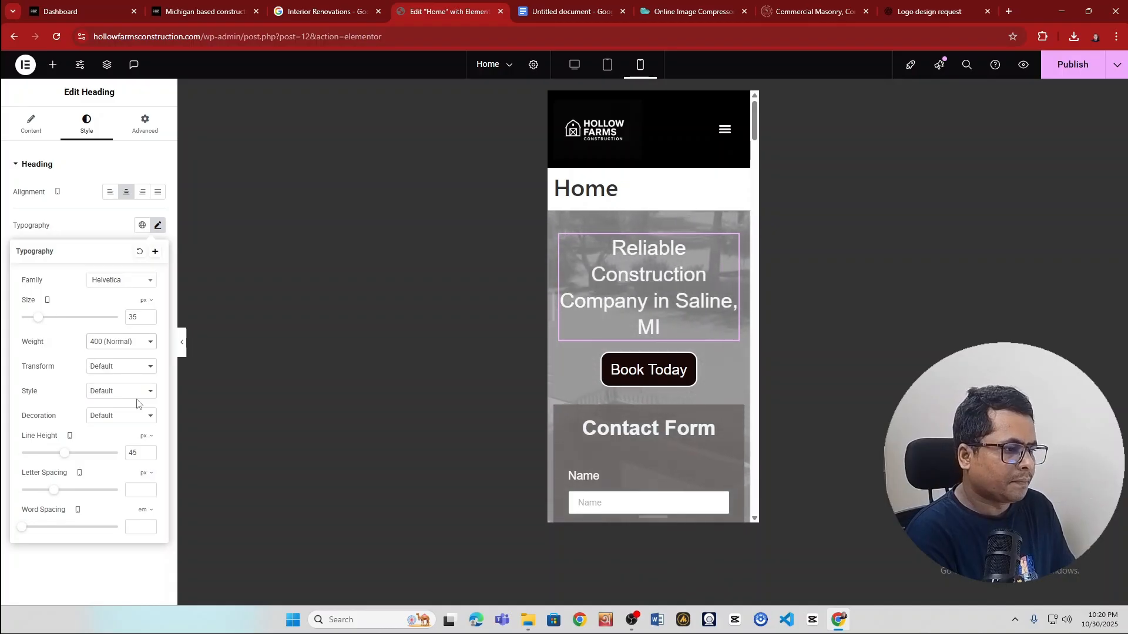
left_click(129, 349)
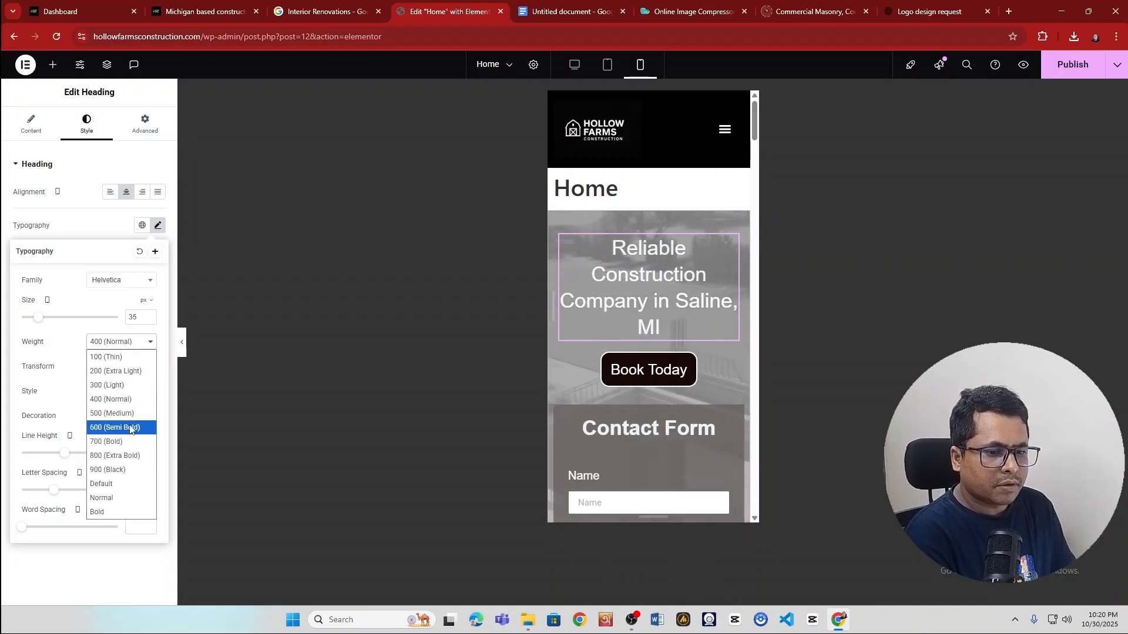
left_click(130, 456)
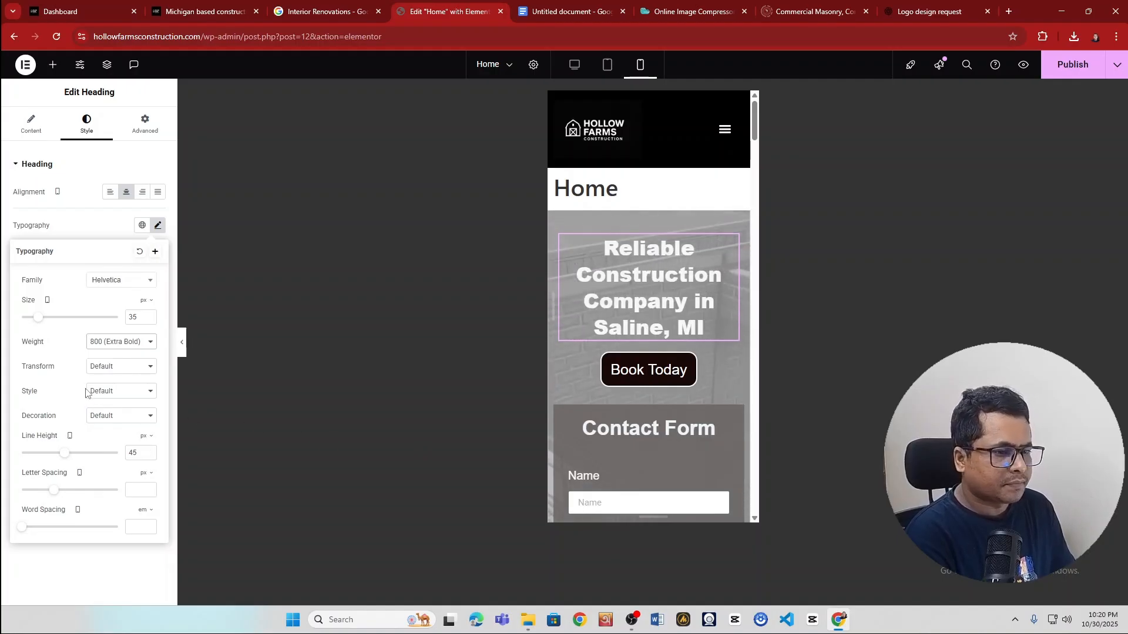
left_click(105, 224)
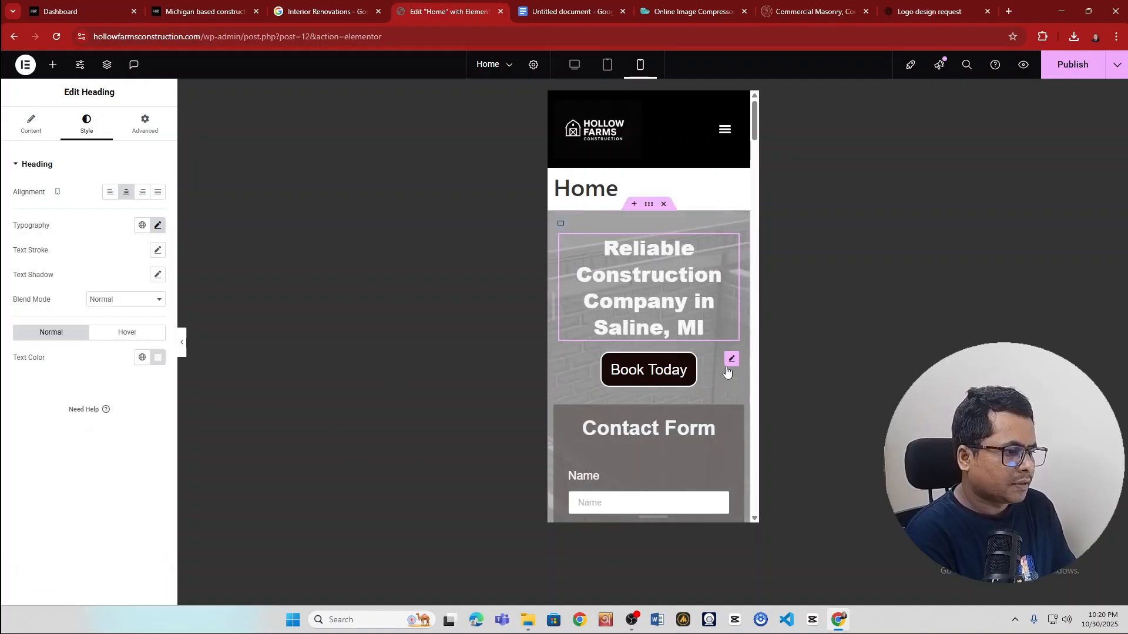
- Set the "Book Today" button's mobile font size to 20 px
left_click(732, 360)
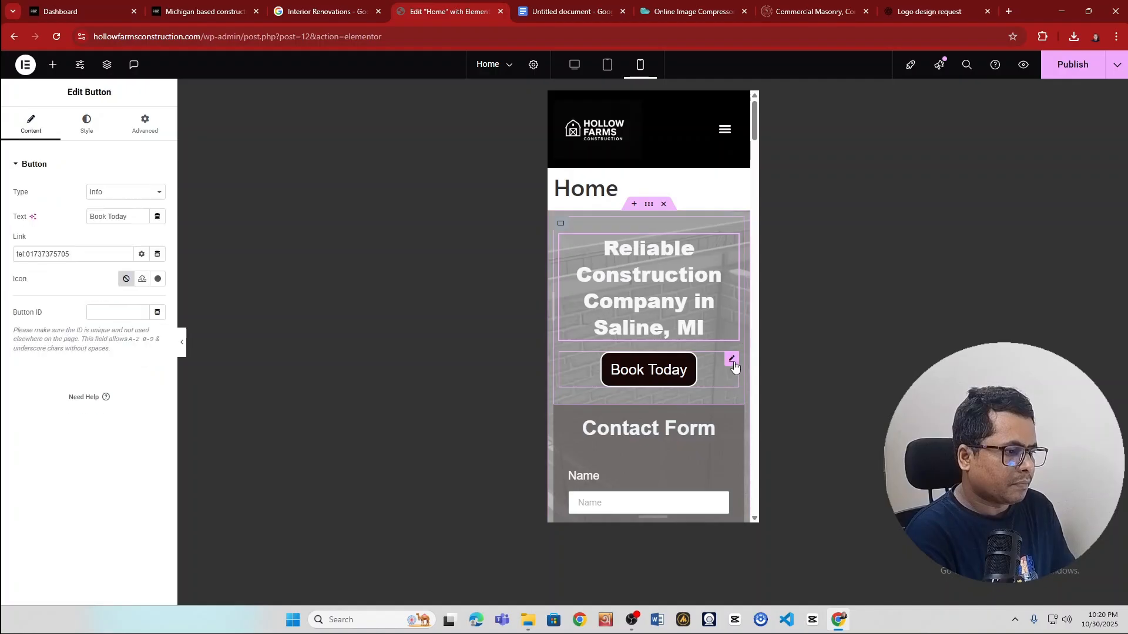
left_click(88, 130)
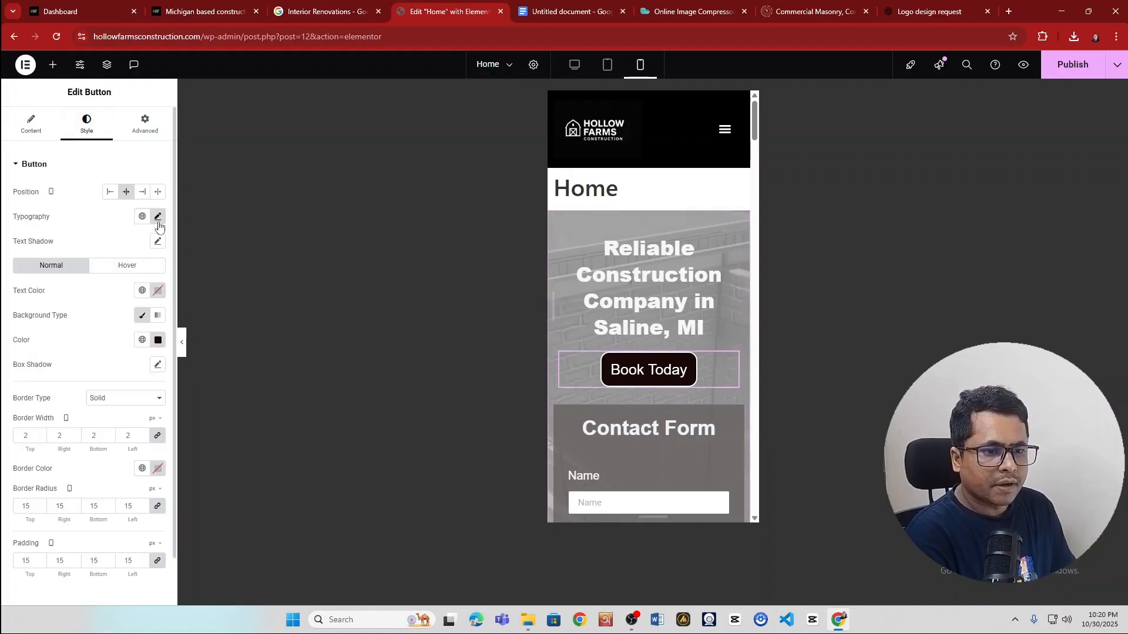
left_click(158, 217)
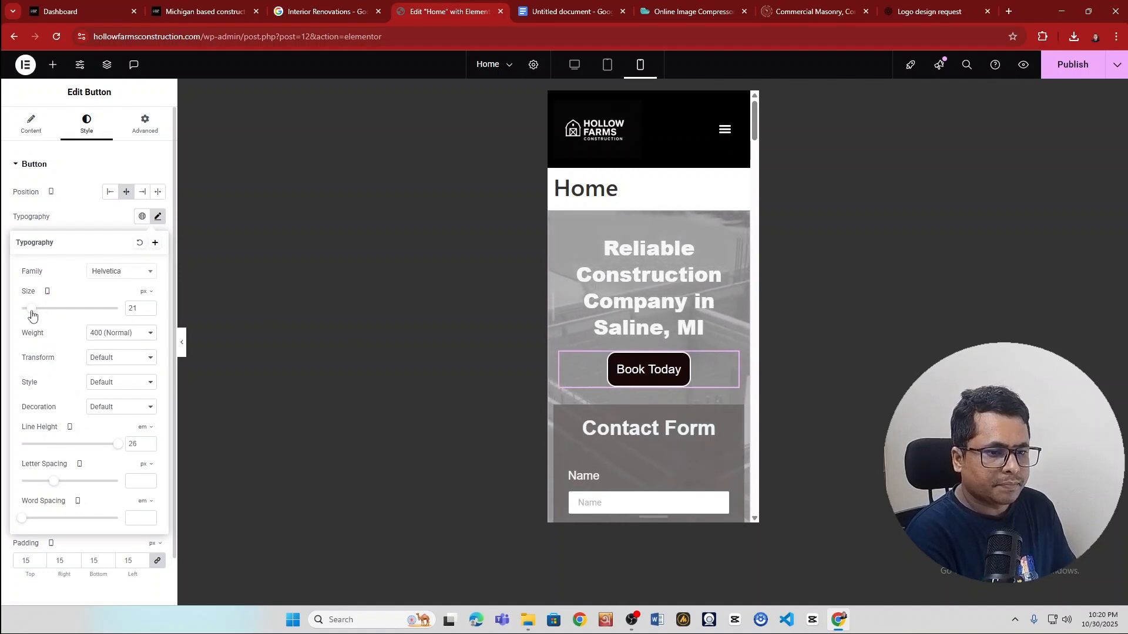
left_click(150, 312)
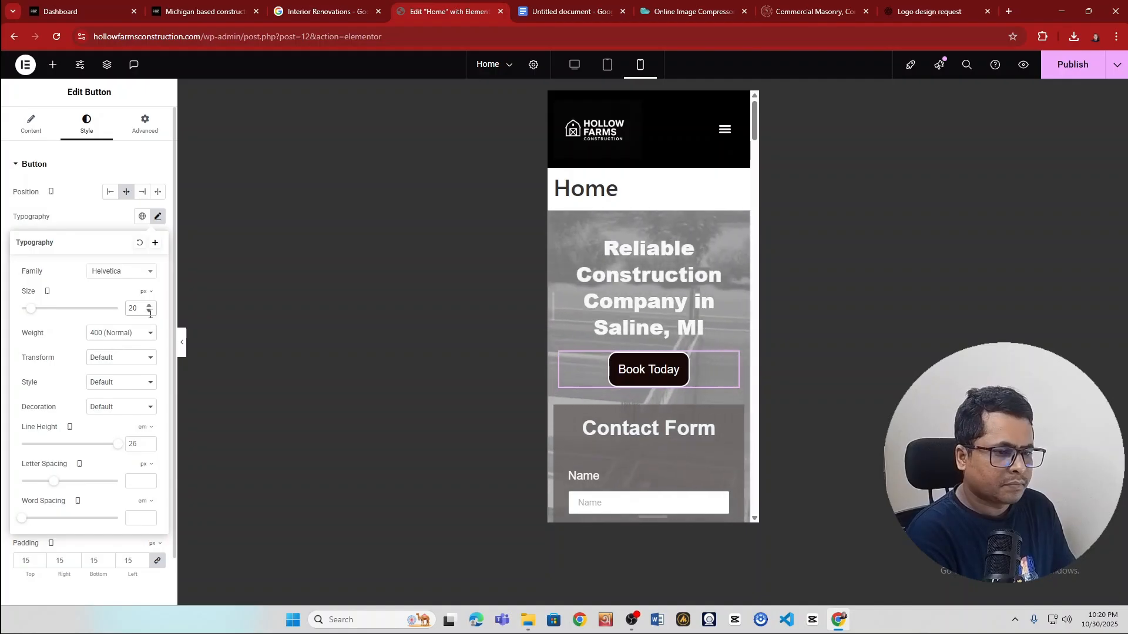
- Change the "Book Today" button's mobile line height unit to px and set the value to 20
left_click_drag(115, 445, 82, 450)
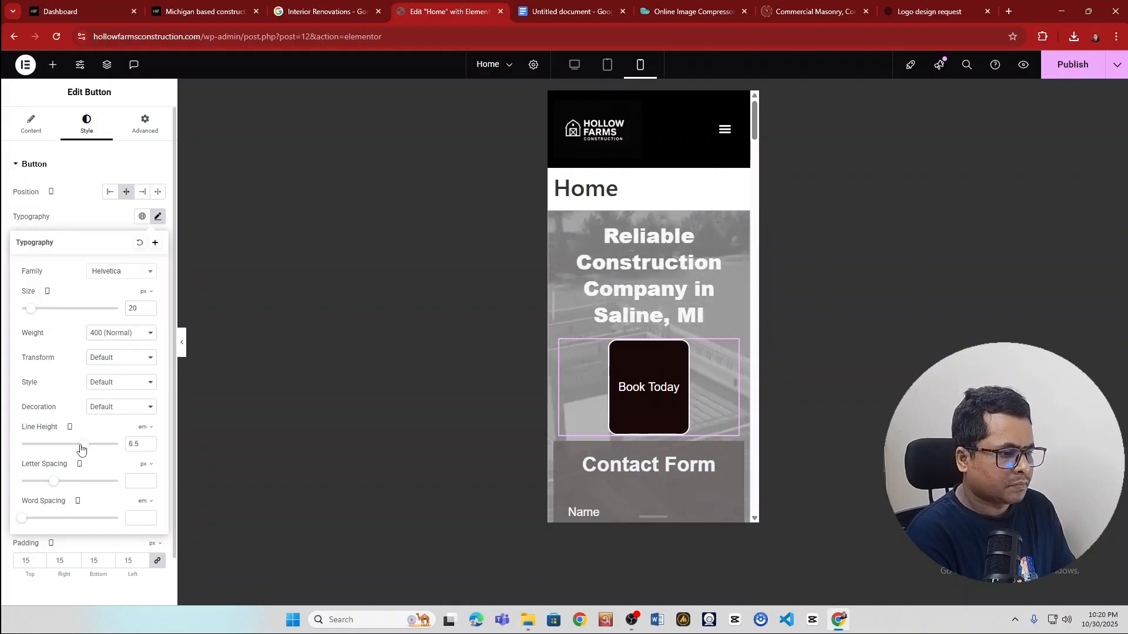
left_click(145, 428)
left_click(141, 429)
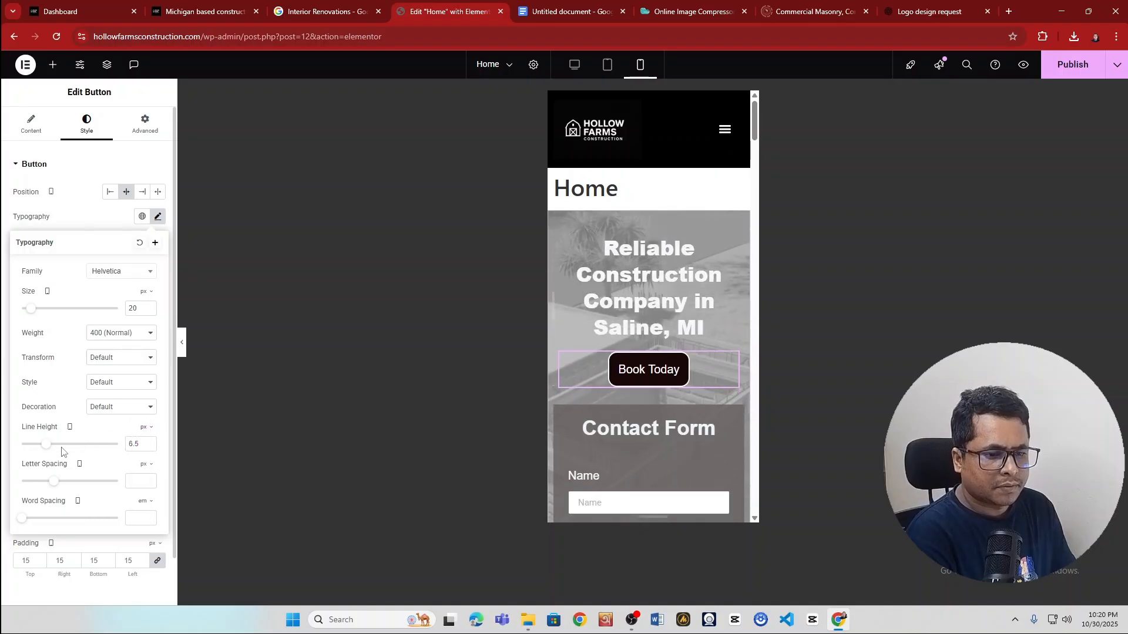
left_click_drag(41, 449, 42, 449)
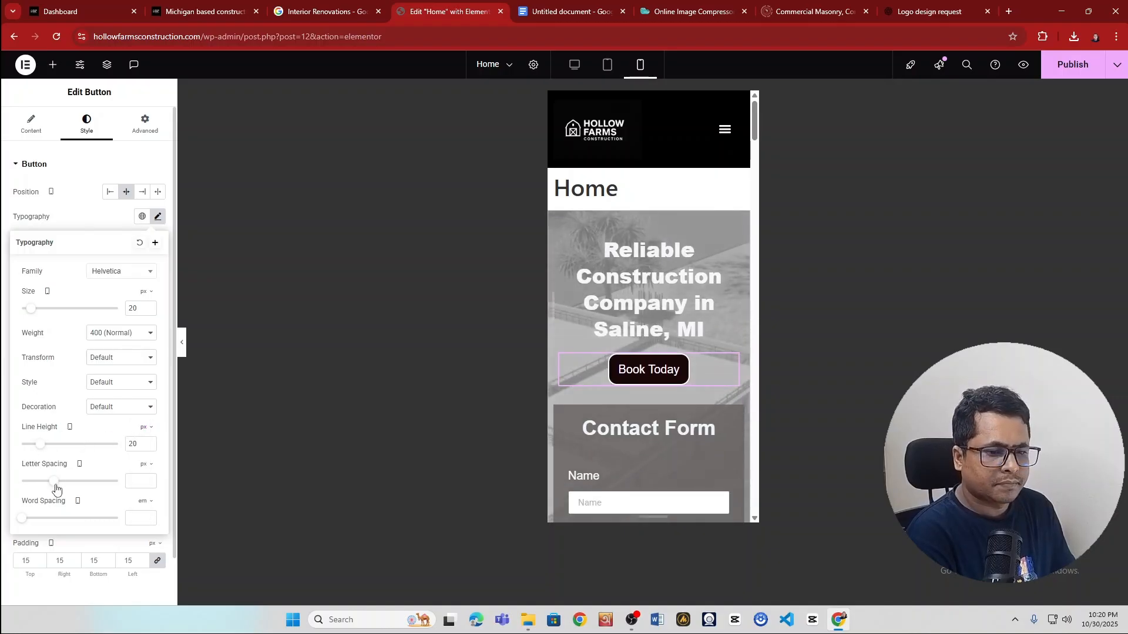
left_click(95, 215)
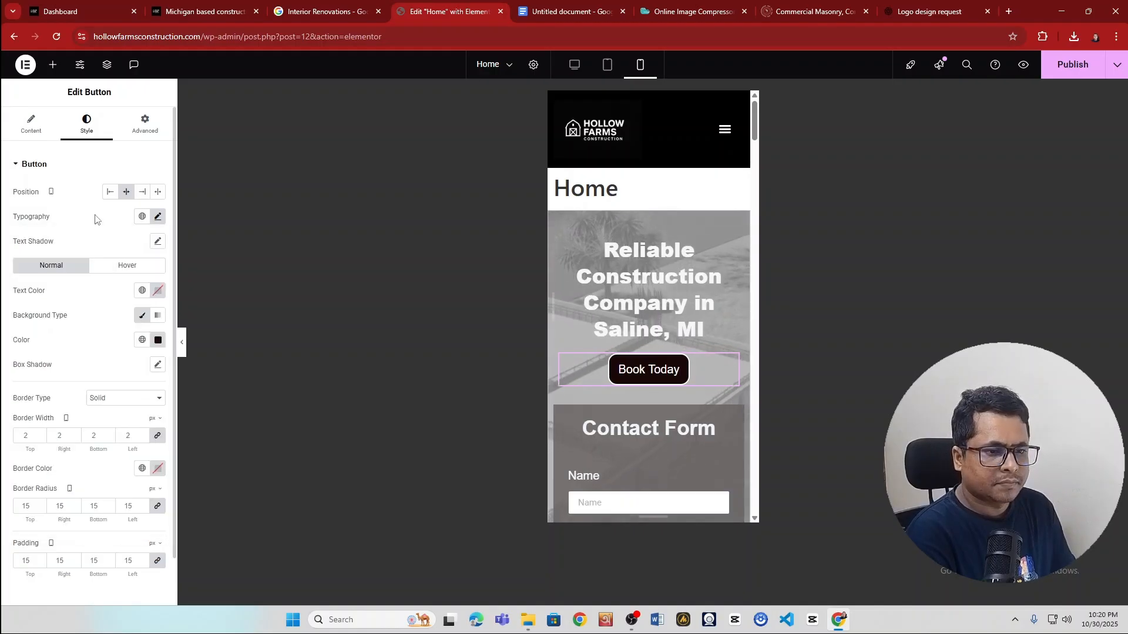
- Look over the mobile layout from the hero area through the contact form to the "New Construction" section
scroll(610, 437, "down", 5)
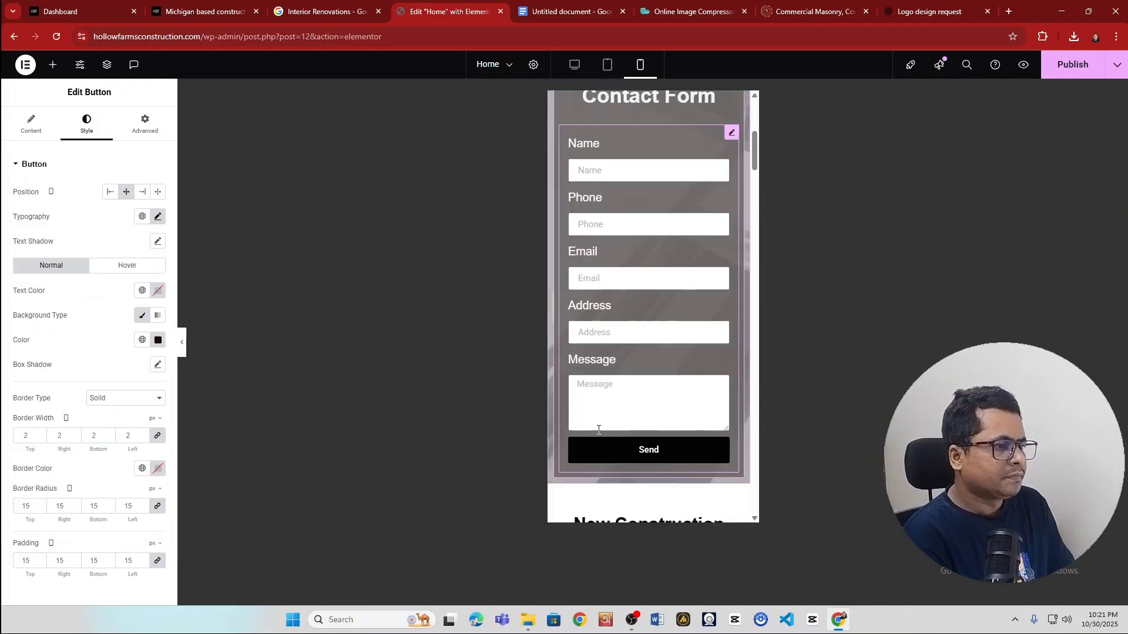
scroll(610, 429, "up", 5)
scroll(612, 420, "down", 4)
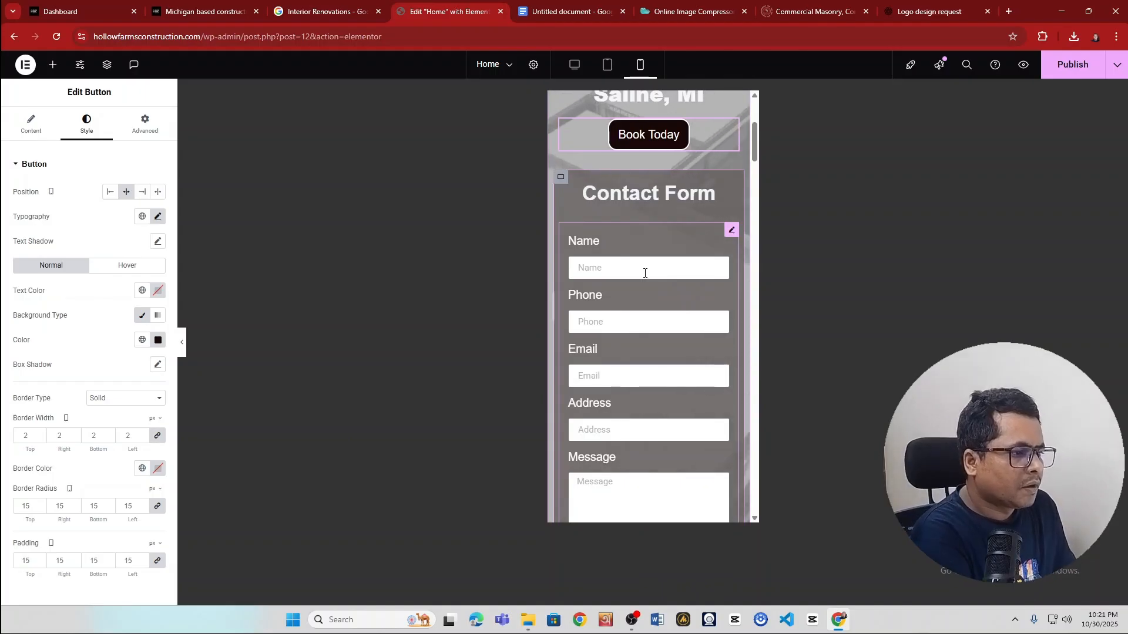
scroll(676, 420, "down", 4)
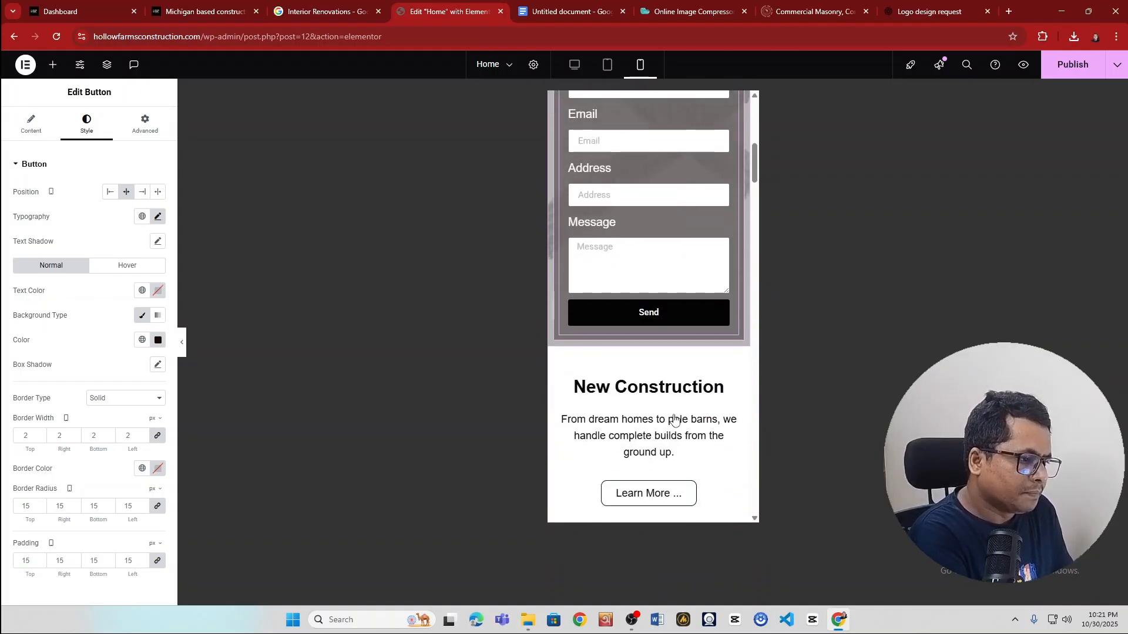
- Set the mobile font size of the "Why Choose Hollow Farms Construction?" heading to 35 px
scroll(673, 419, "down", 6)
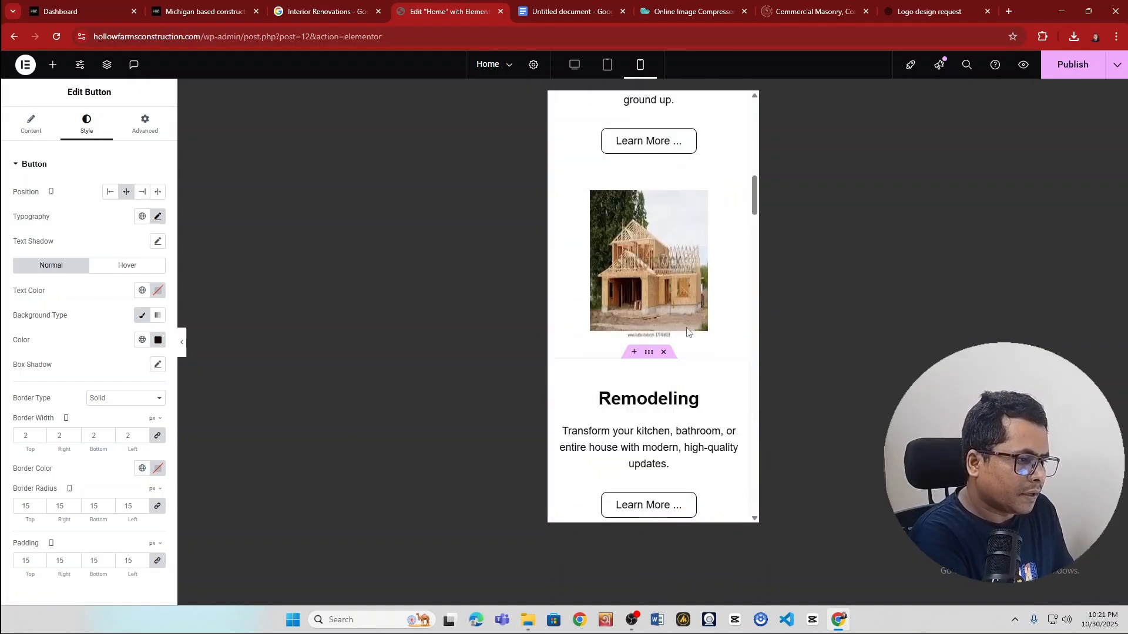
scroll(683, 420, "down", 3)
scroll(711, 362, "down", 4)
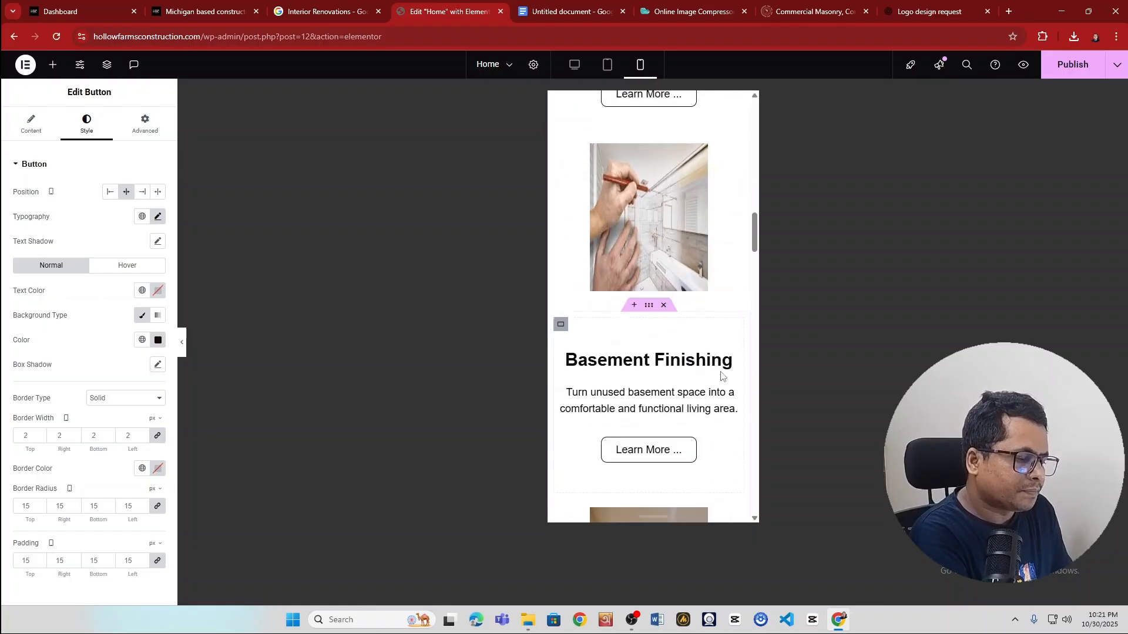
scroll(715, 342, "down", 14)
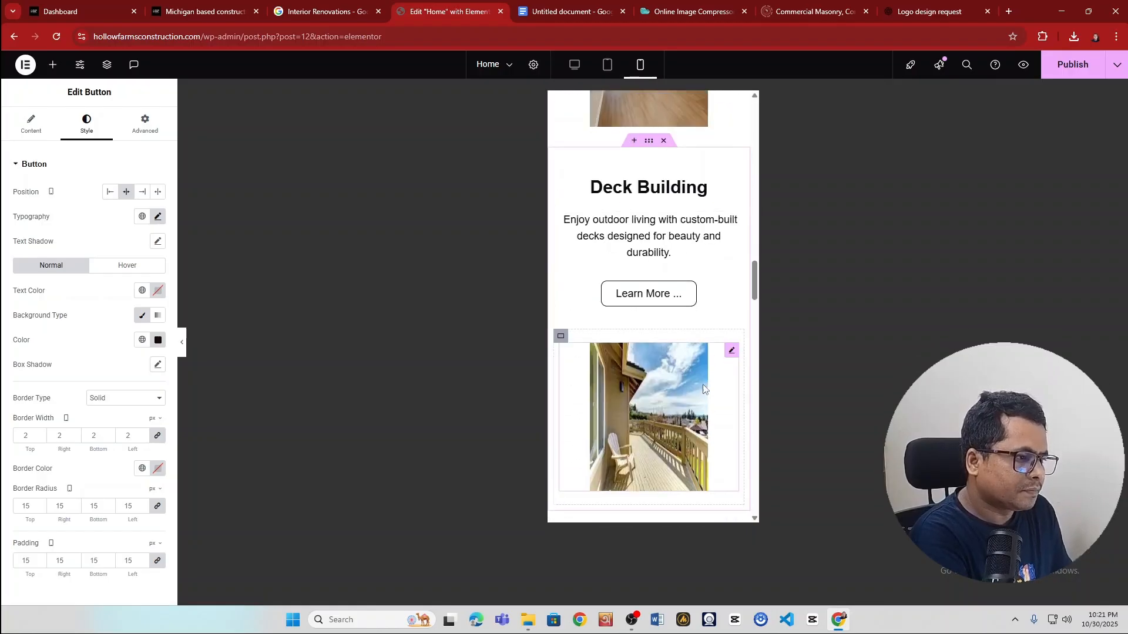
scroll(701, 385, "down", 15)
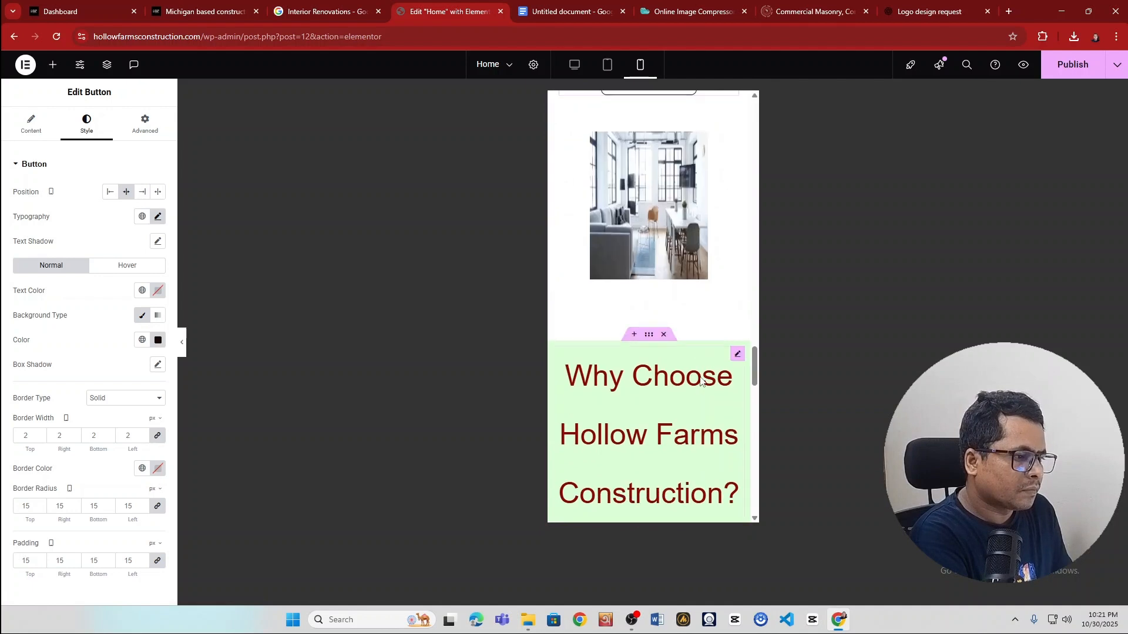
scroll(700, 382, "up", 3)
left_click(738, 296)
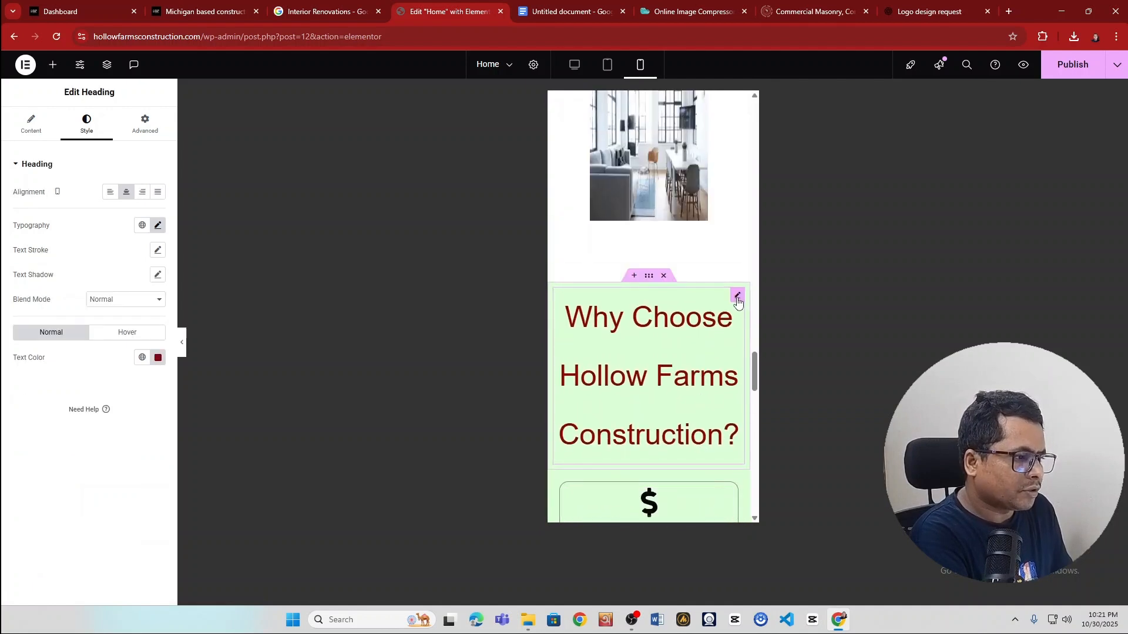
left_click(158, 226)
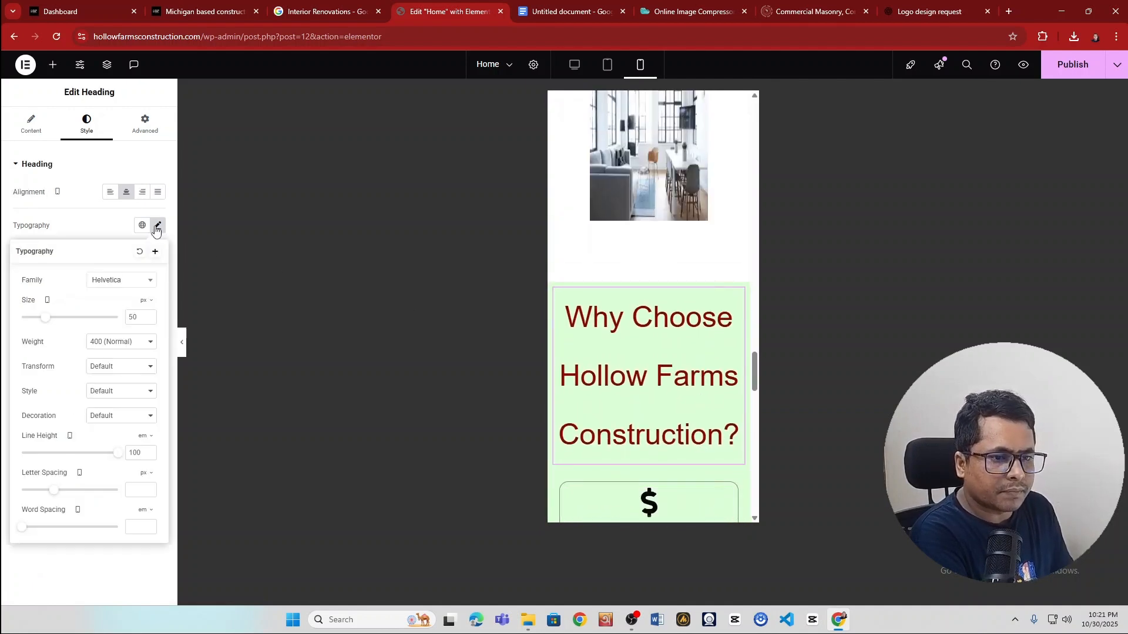
left_click_drag(47, 322, 37, 323)
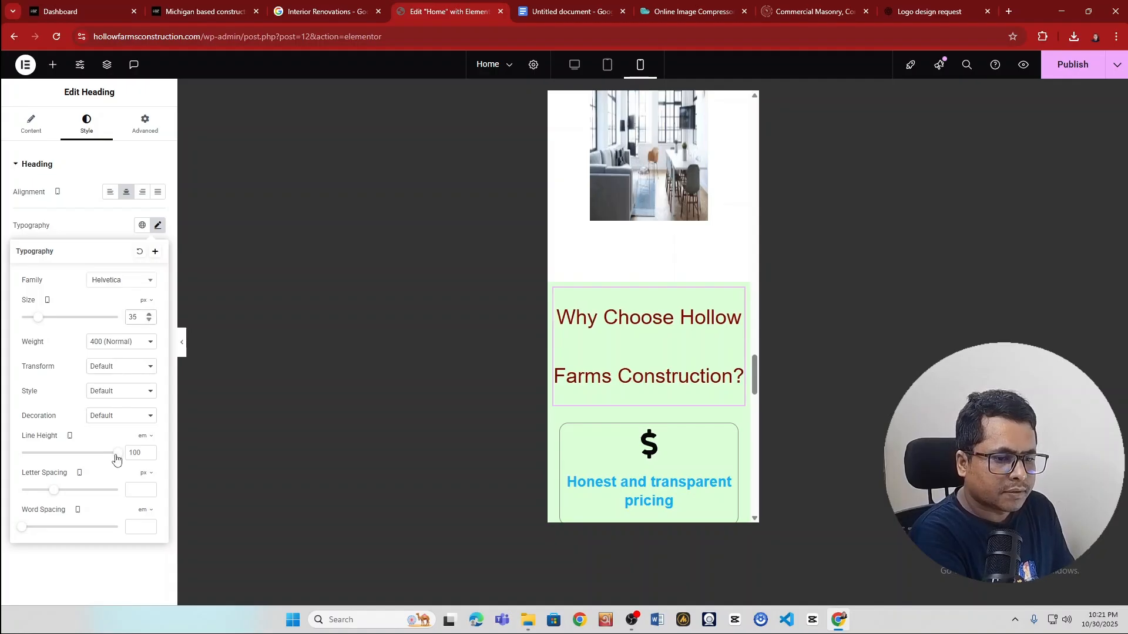
- Change the "Why Choose Hollow Farms Construction?" heading's mobile line height unit to px and set the value to 45
left_click_drag(116, 459, 79, 458)
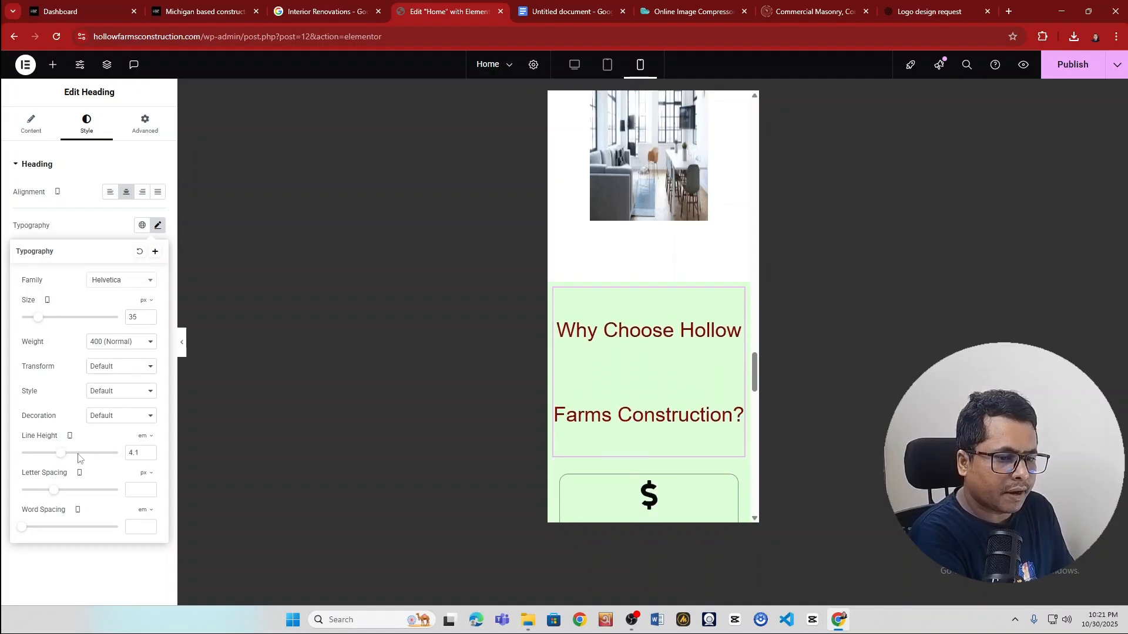
left_click(142, 439)
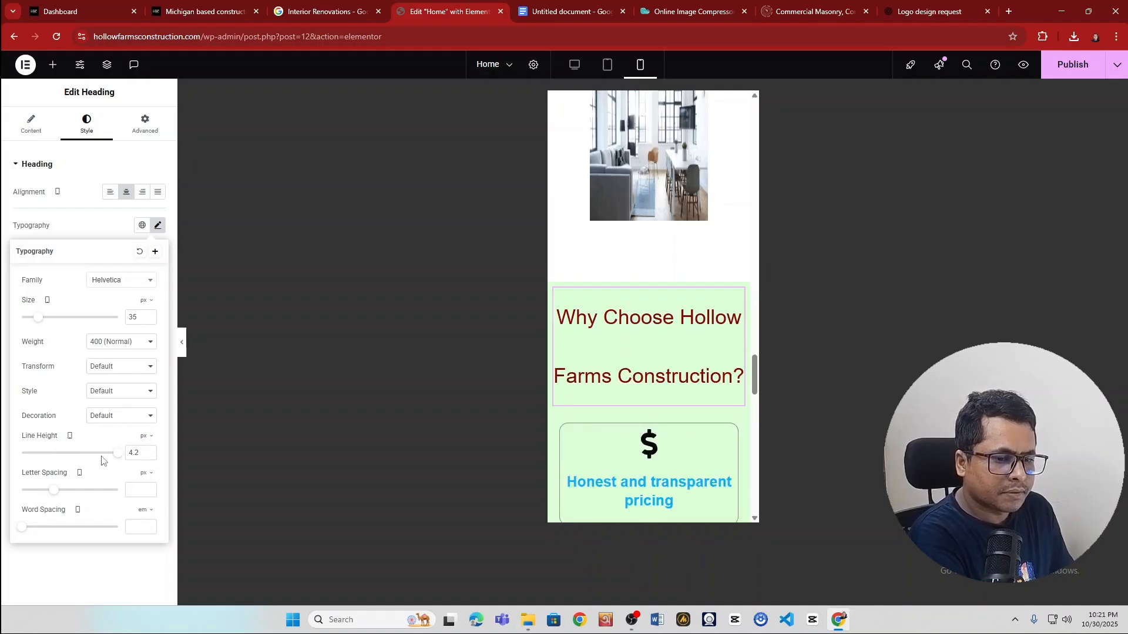
left_click_drag(111, 457, 68, 456)
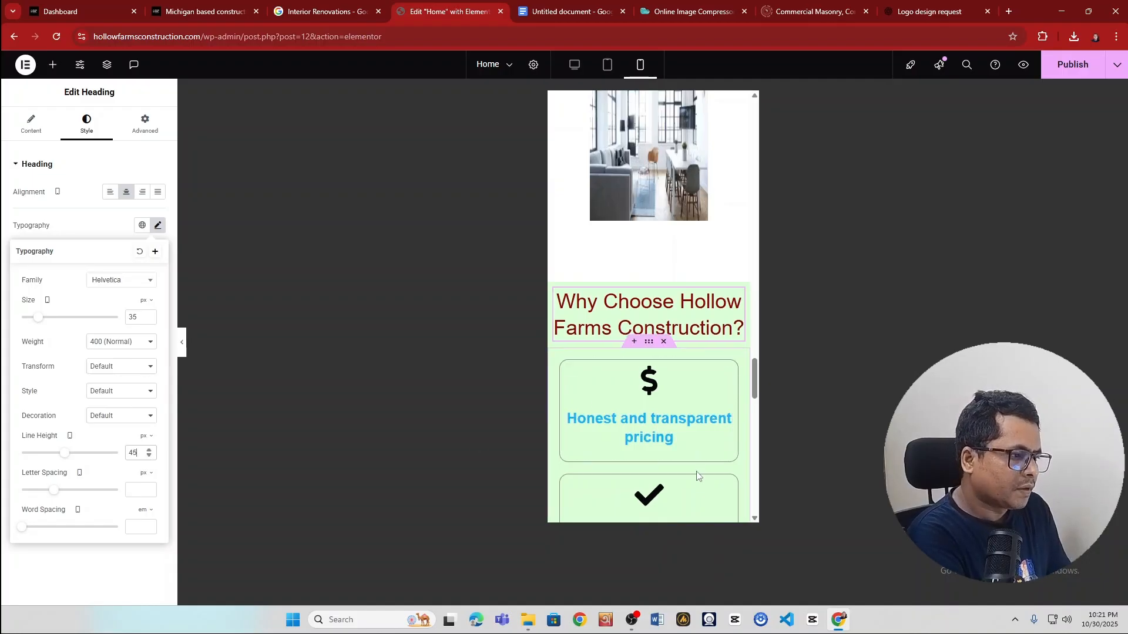
- Check the mobile layout from the reasons cards down to the footer and publish the page changes
scroll(626, 413, "down", 2)
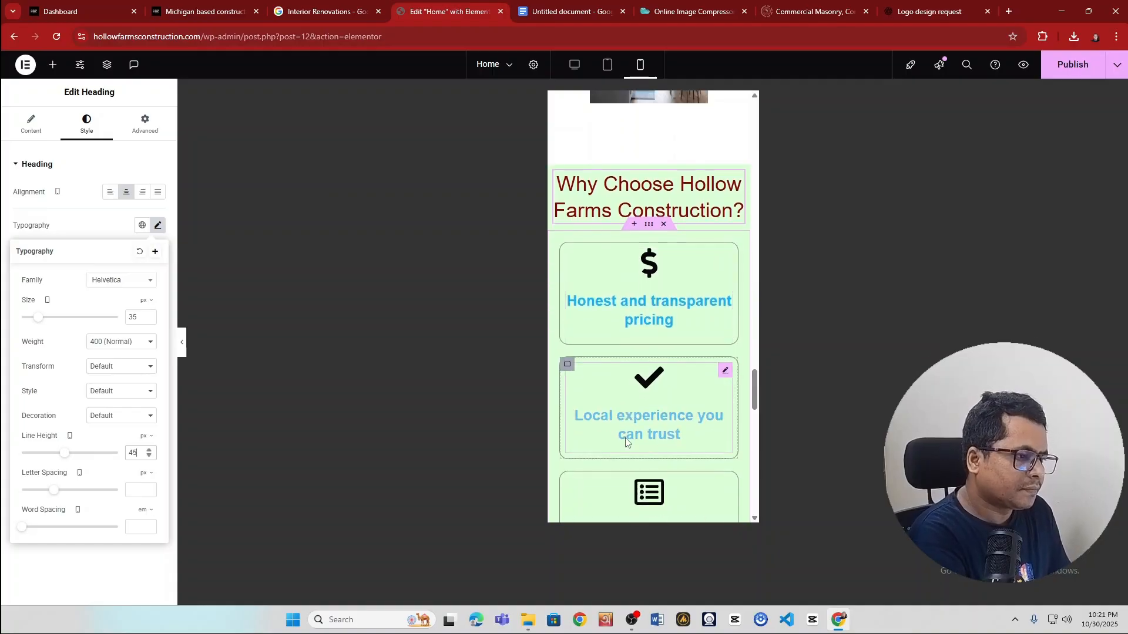
scroll(636, 406, "down", 5)
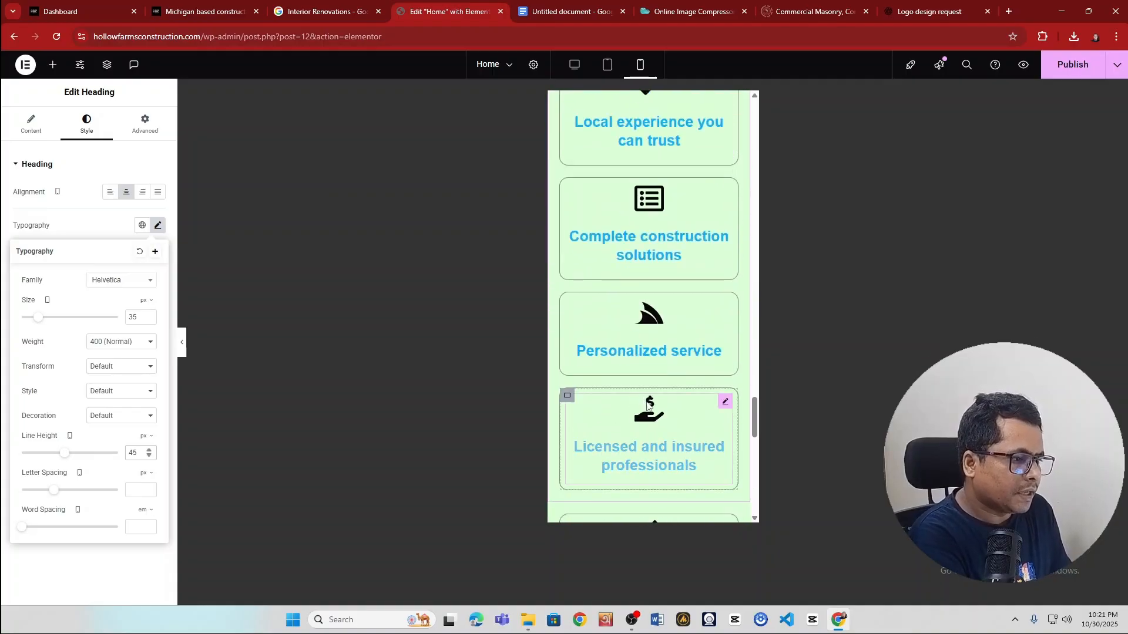
scroll(652, 409, "down", 5)
scroll(667, 411, "down", 9)
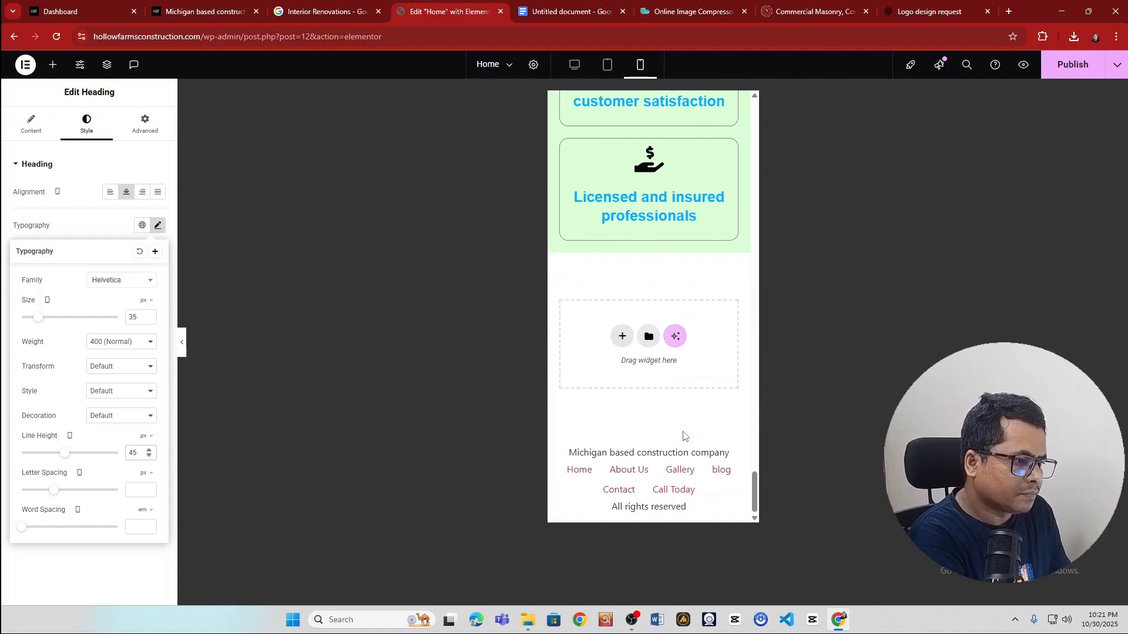
scroll(681, 436, "up", 10)
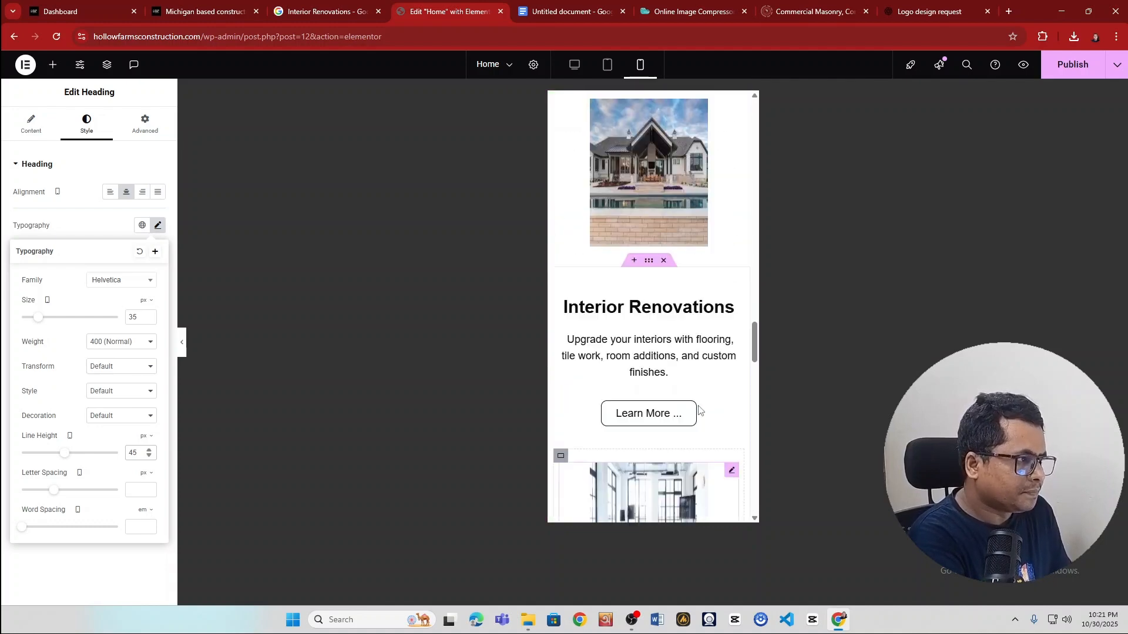
left_click(1096, 71)
- Set the mobile width of the house-frame image in the "New Construction" section to 100%
scroll(667, 404, "up", 8)
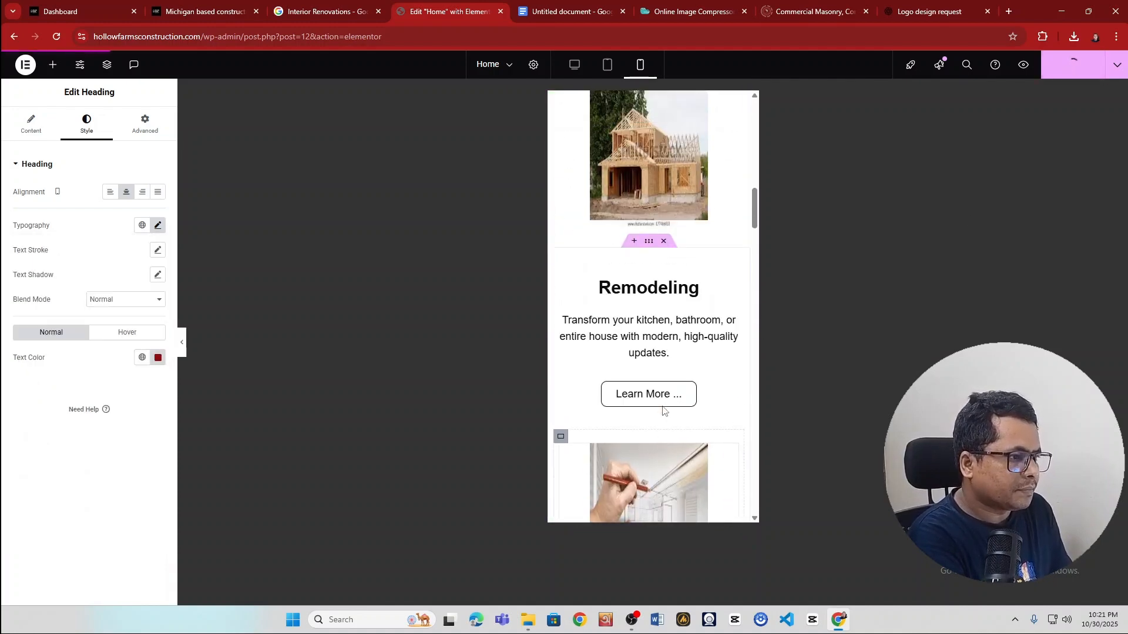
scroll(668, 402, "up", 5)
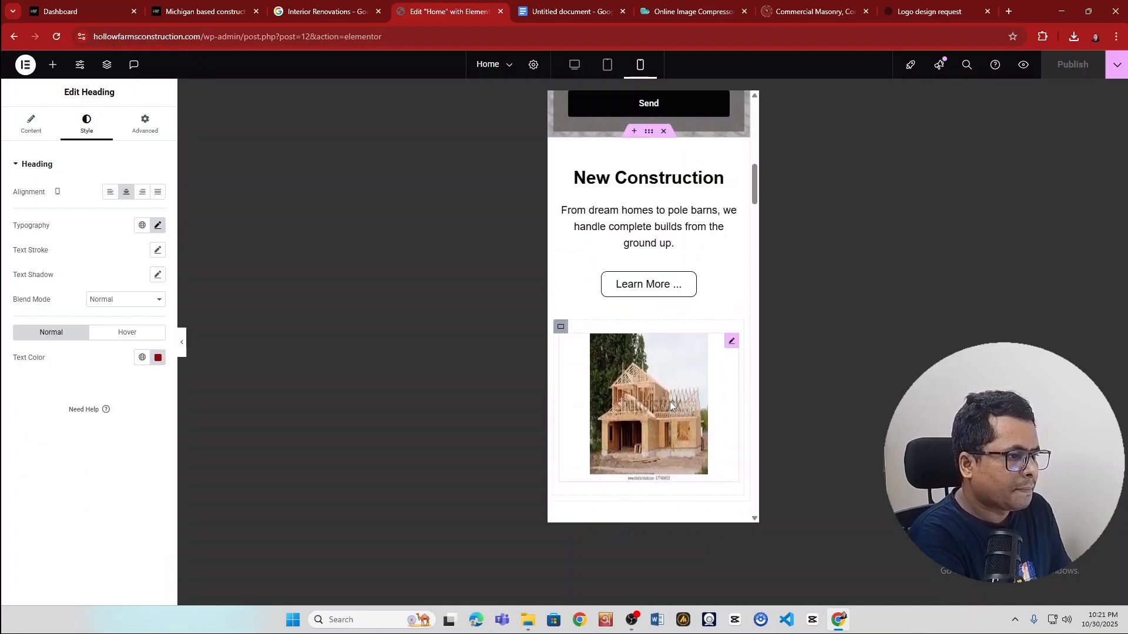
scroll(676, 369, "up", 10)
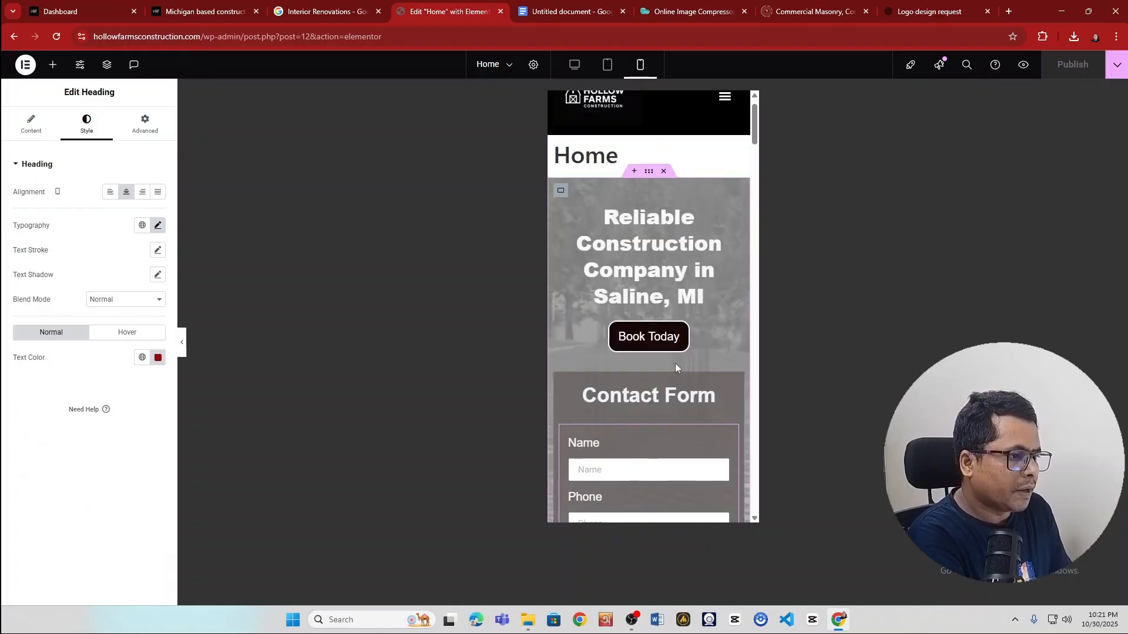
scroll(675, 363, "down", 10)
scroll(650, 411, "down", 1)
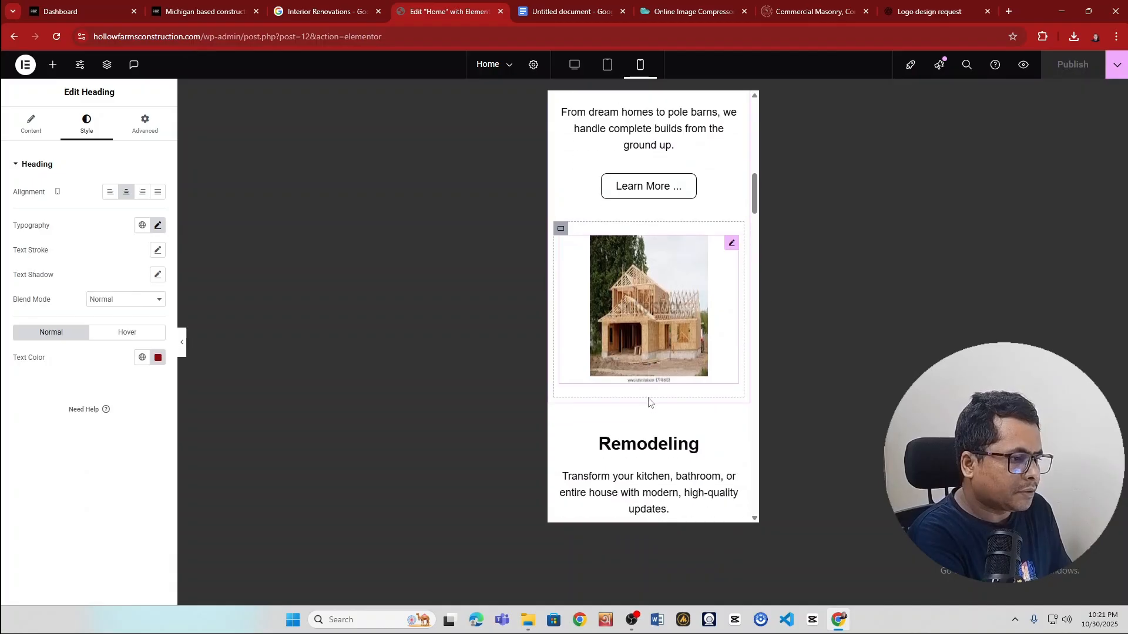
left_click(732, 225)
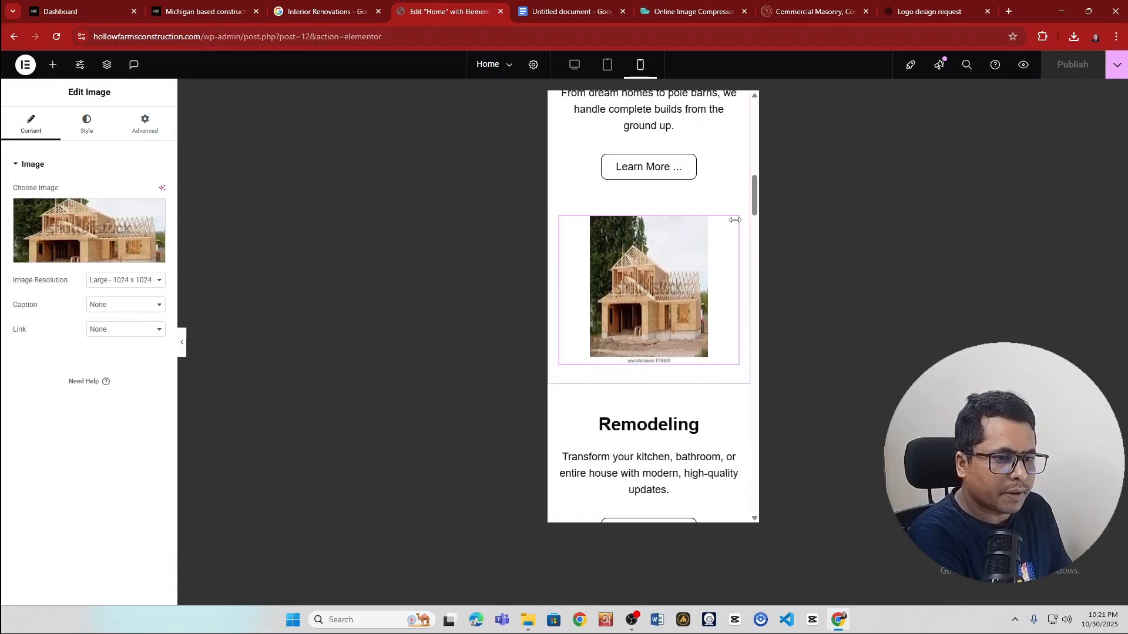
left_click(97, 134)
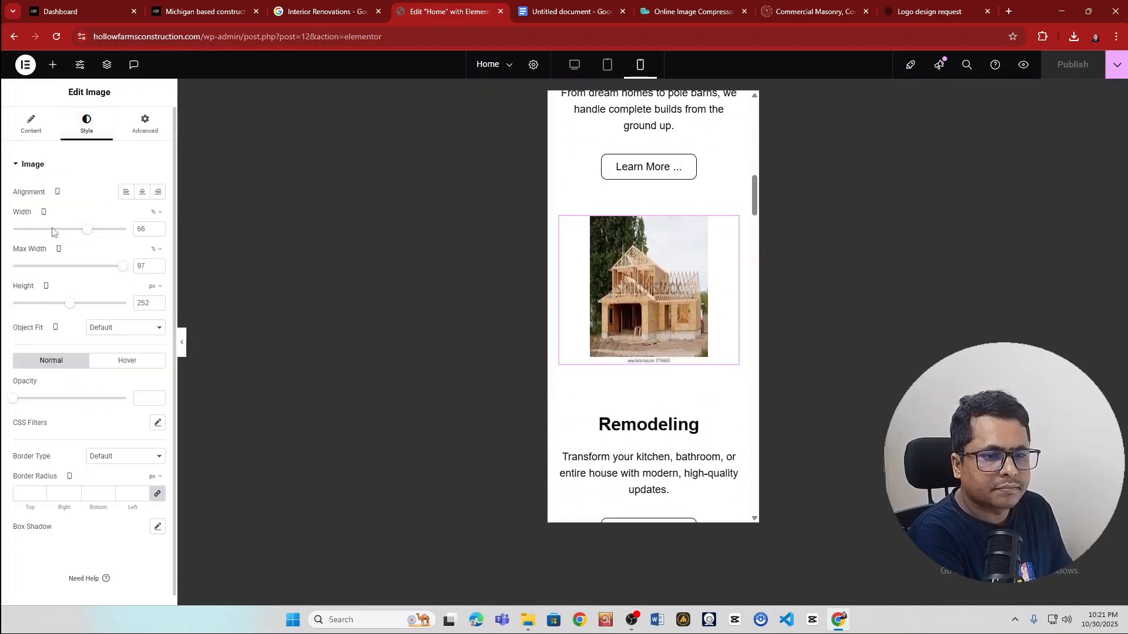
left_click_drag(86, 233, 122, 234)
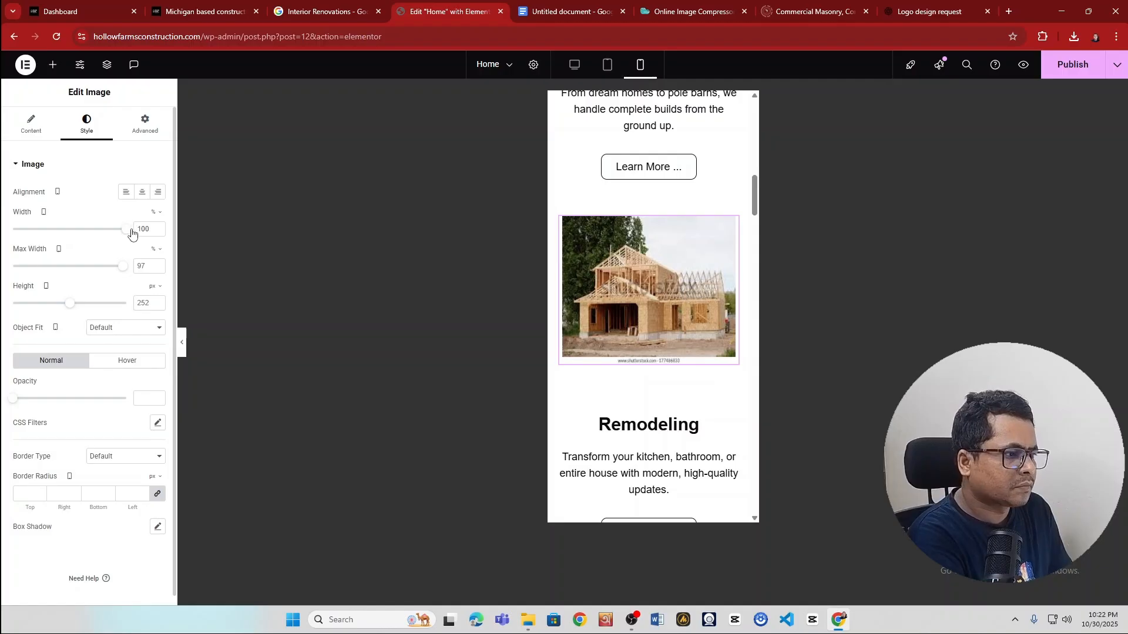
- Set the mobile width of the image in the "Remodeling" section to 100%
scroll(670, 385, "up", 3)
scroll(671, 388, "down", 9)
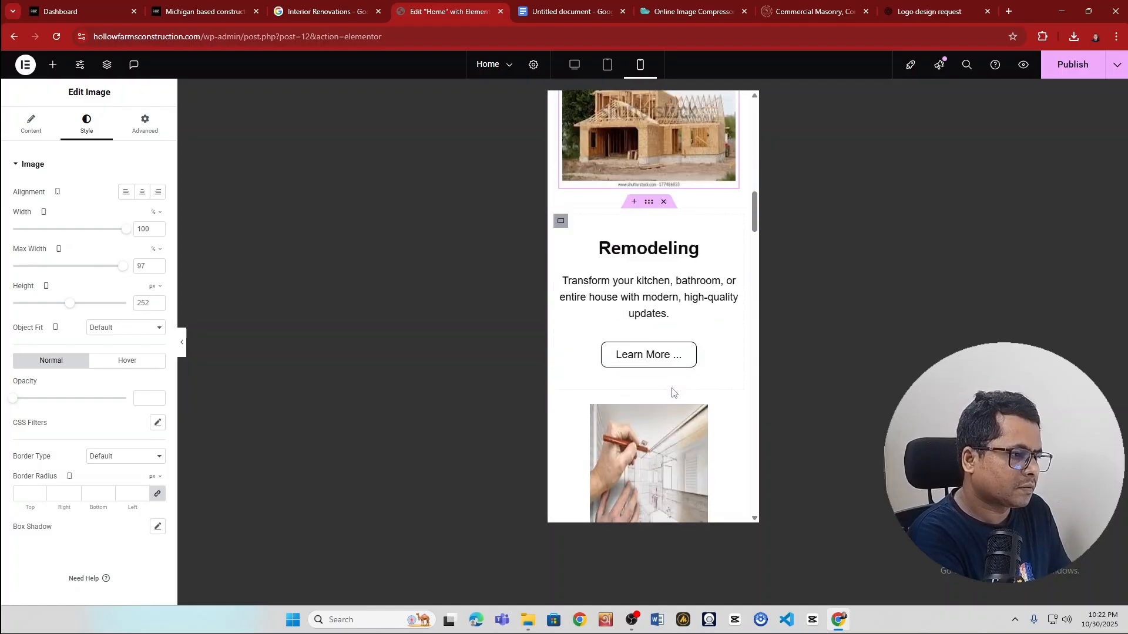
left_click(732, 235)
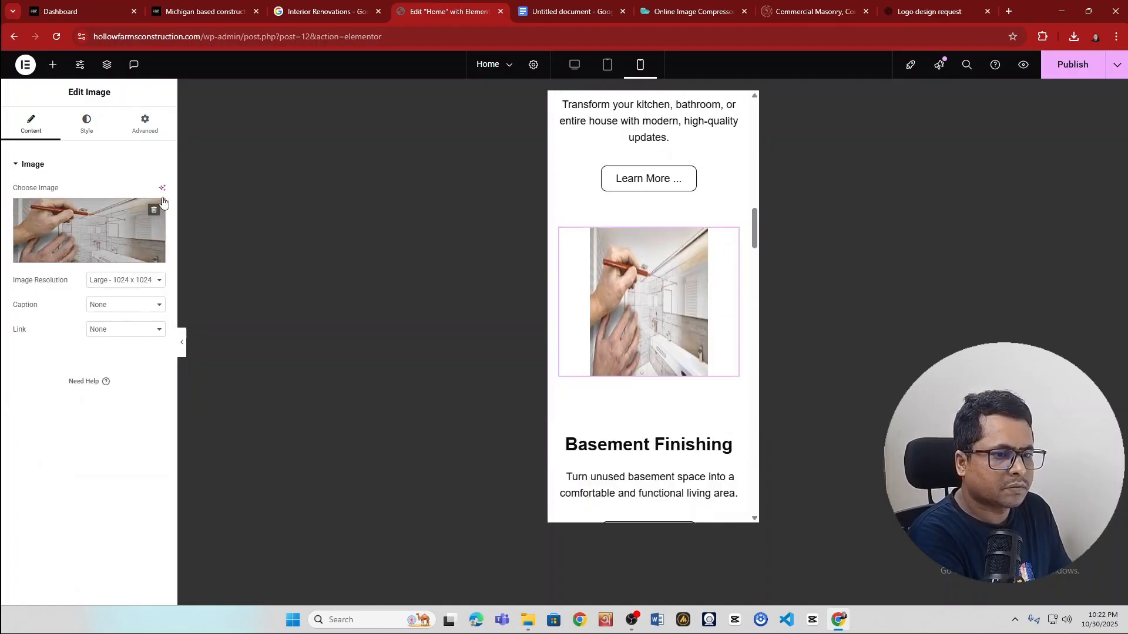
left_click(86, 125)
left_click_drag(87, 230, 128, 230)
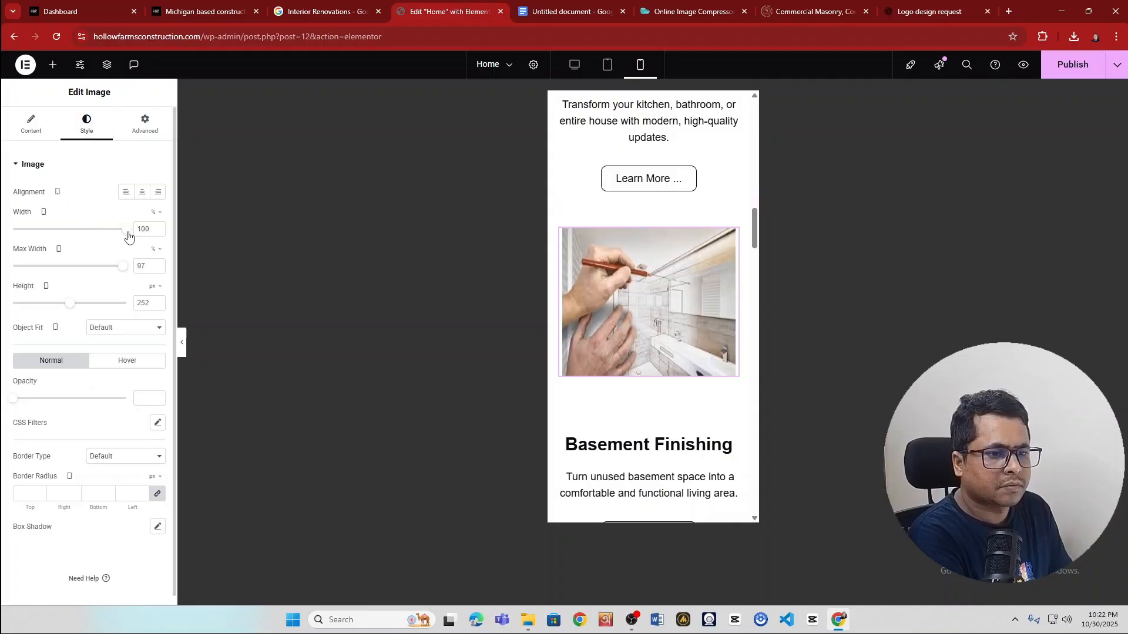
- Set the mobile width of the empty-room image in the "Basement Finishing" section to 100%
scroll(673, 322, "down", 5)
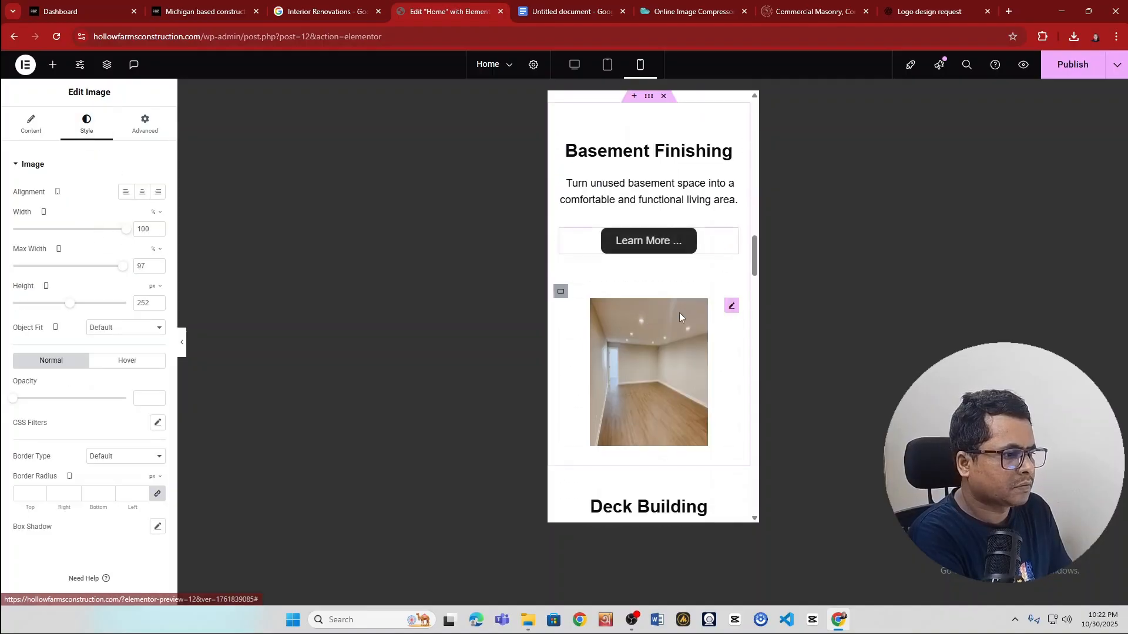
left_click(731, 306)
left_click(87, 127)
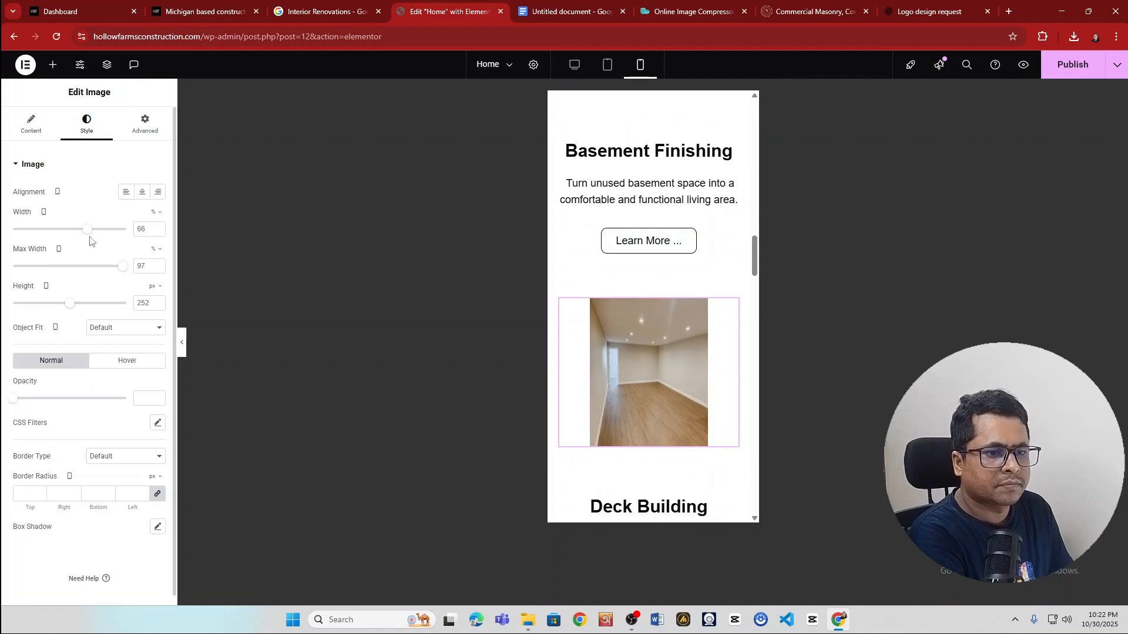
left_click_drag(87, 230, 127, 230)
- Set the mobile width of the balcony image in the "Deck Building" section to 99%
scroll(651, 377, "down", 4)
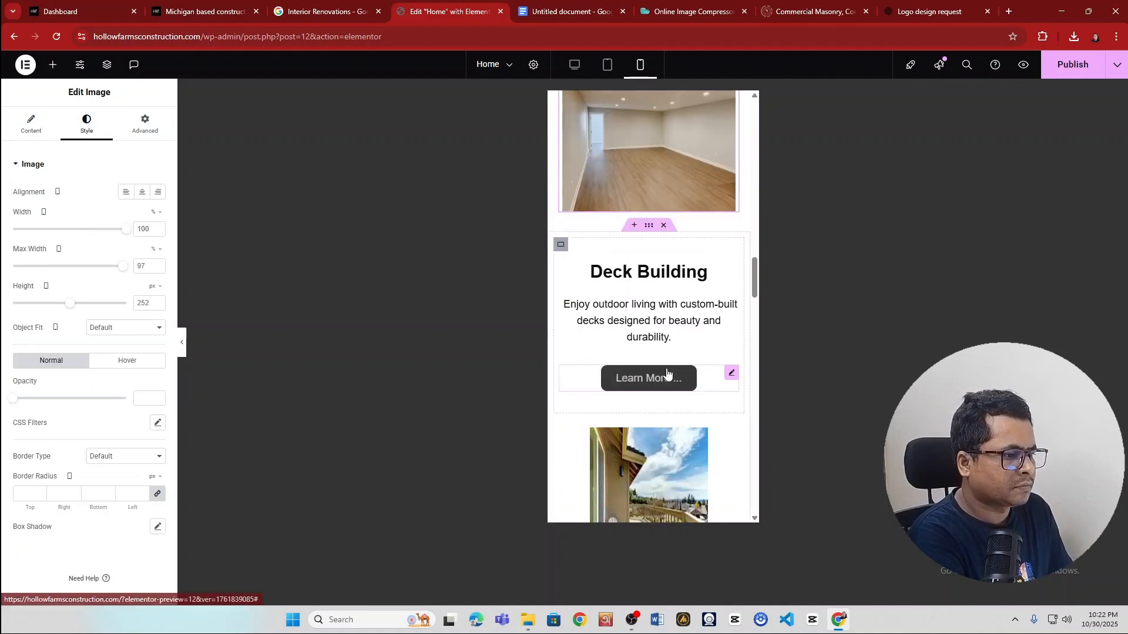
scroll(680, 360, "down", 4)
left_click(731, 202)
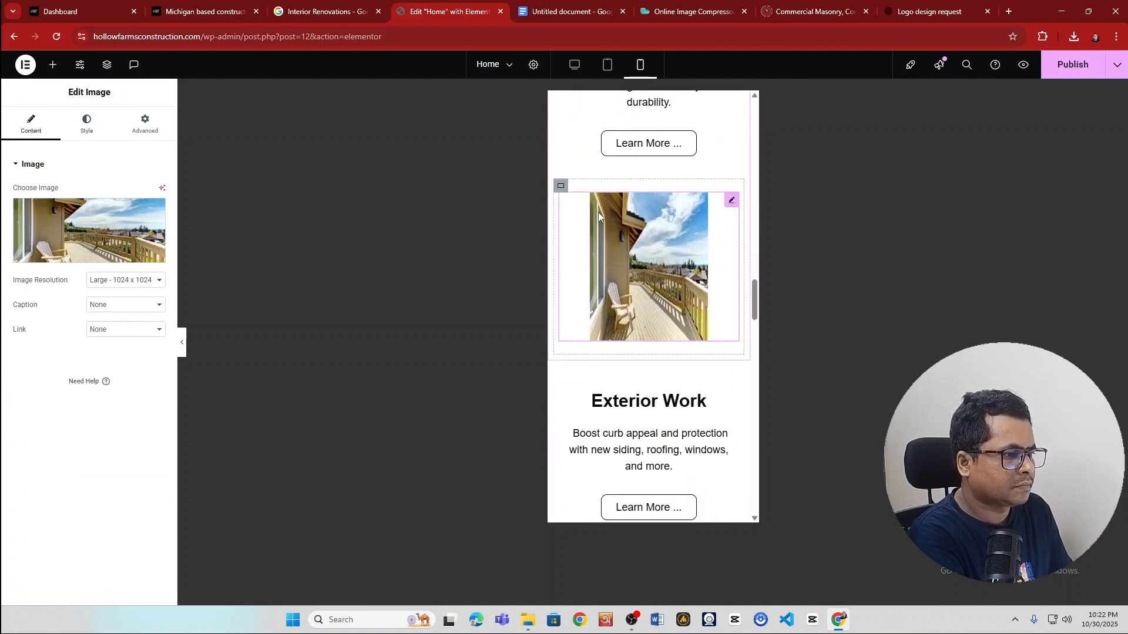
left_click(86, 123)
left_click_drag(82, 231, 124, 235)
- Set the mobile width of the house image in the "Exterior Work" section to 98%
scroll(589, 381, "down", 4)
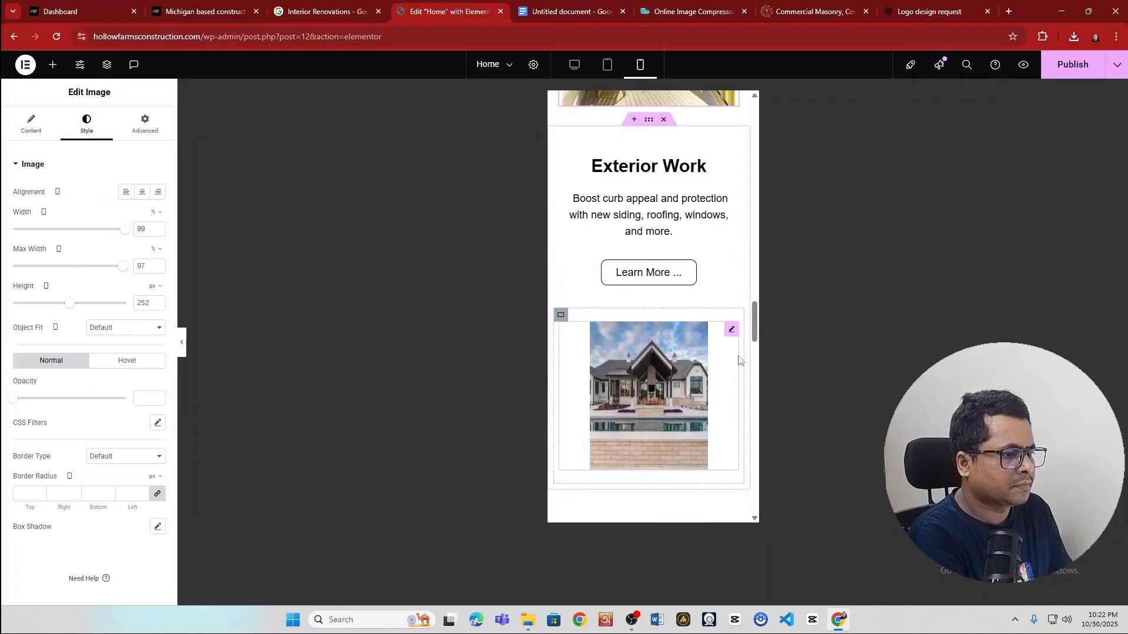
left_click(731, 331)
left_click(91, 133)
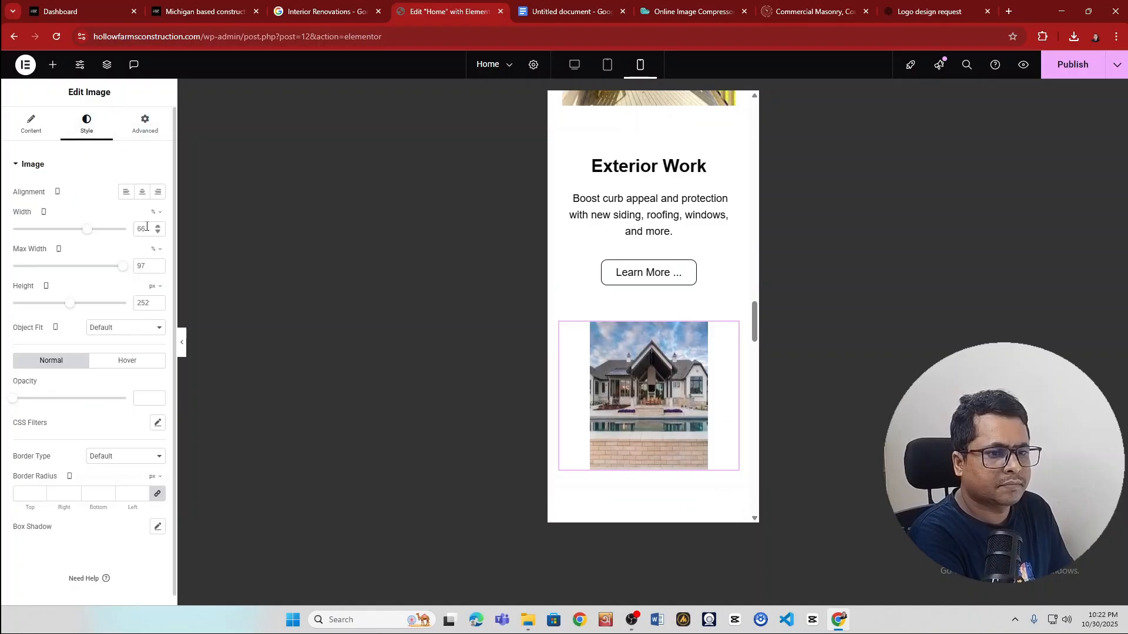
left_click_drag(87, 232, 120, 234)
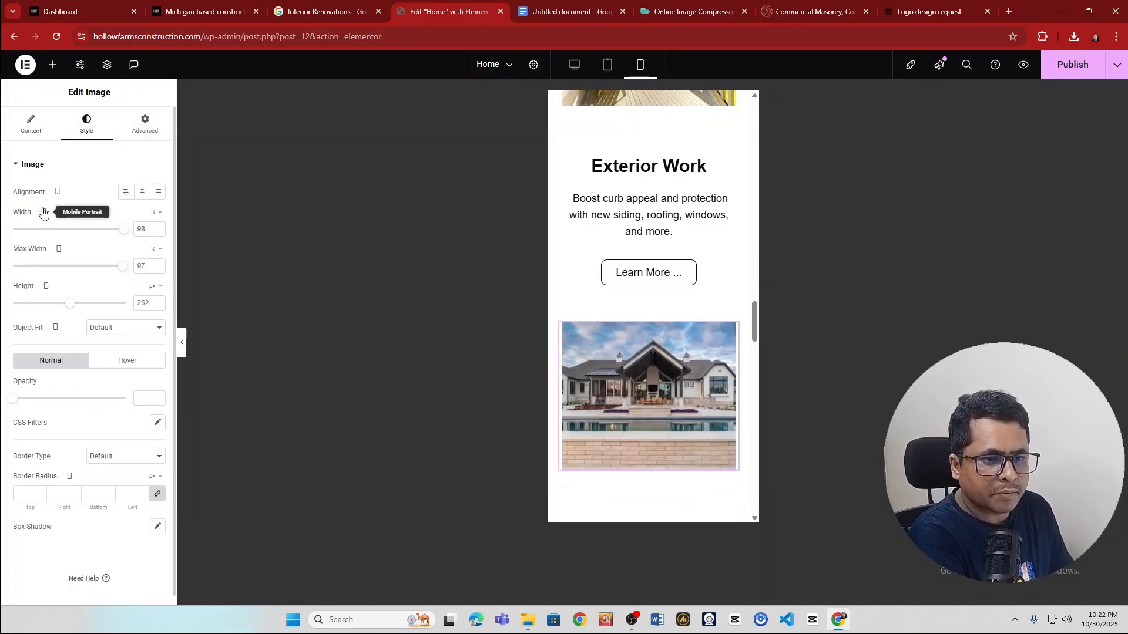
- Set the mobile width of the image in the "Interior Renovations" section to 100%
scroll(705, 375, "down", 6)
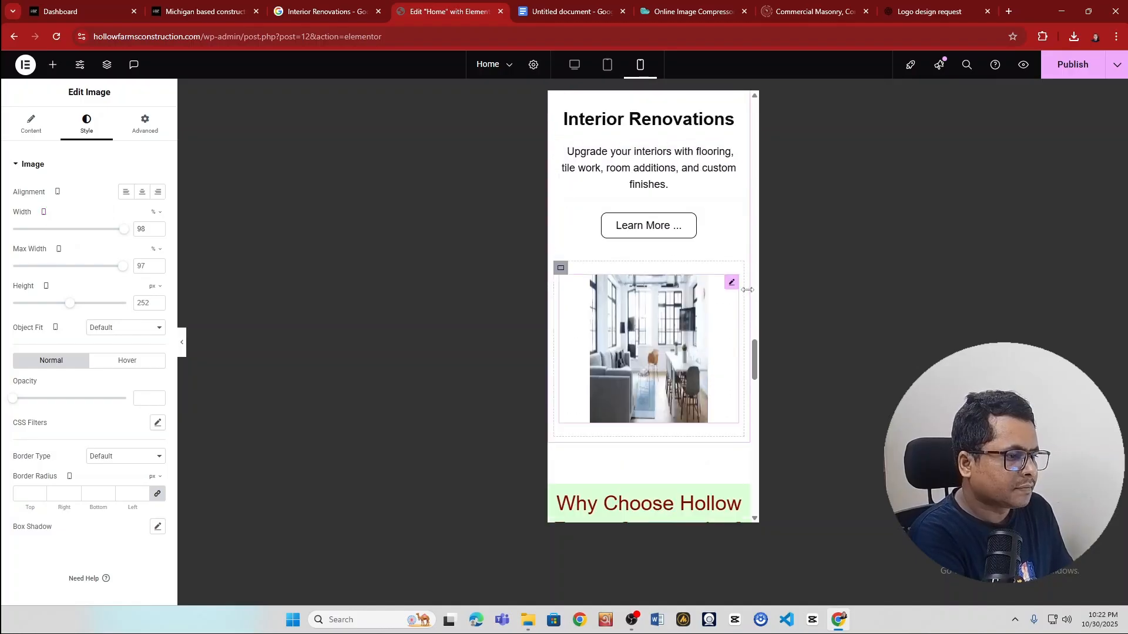
left_click(731, 287)
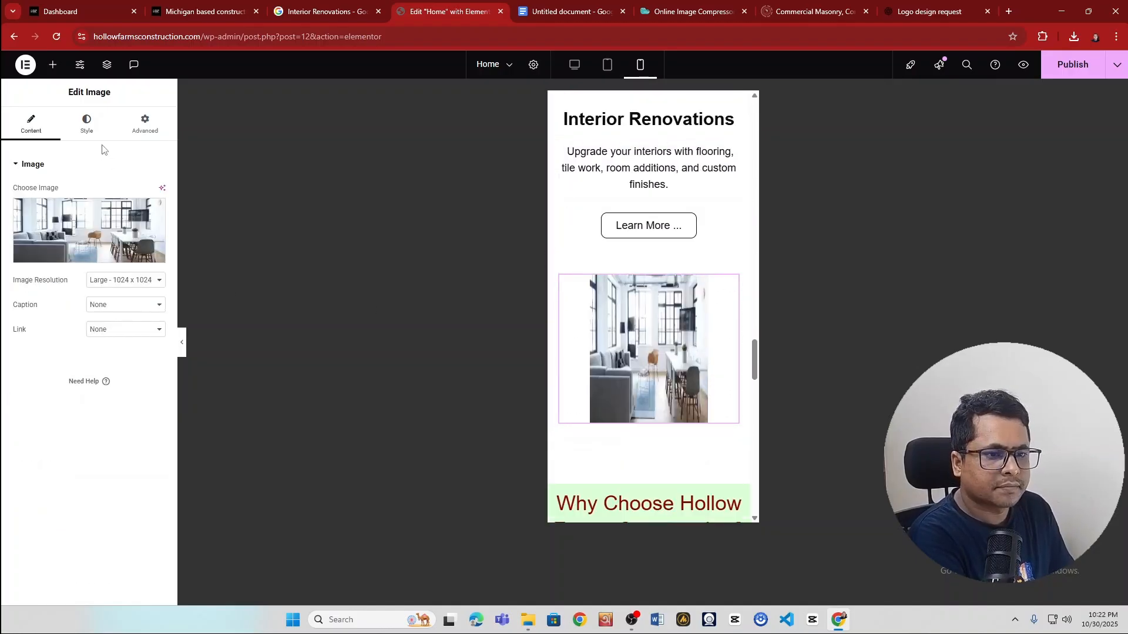
left_click(88, 126)
left_click(79, 229)
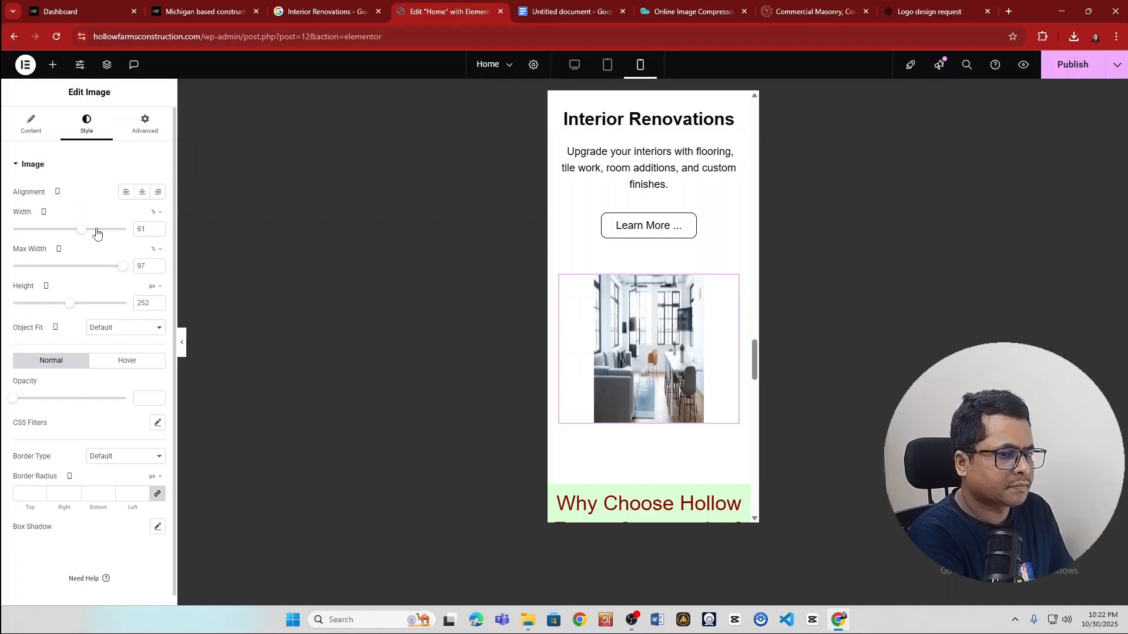
left_click(126, 229)
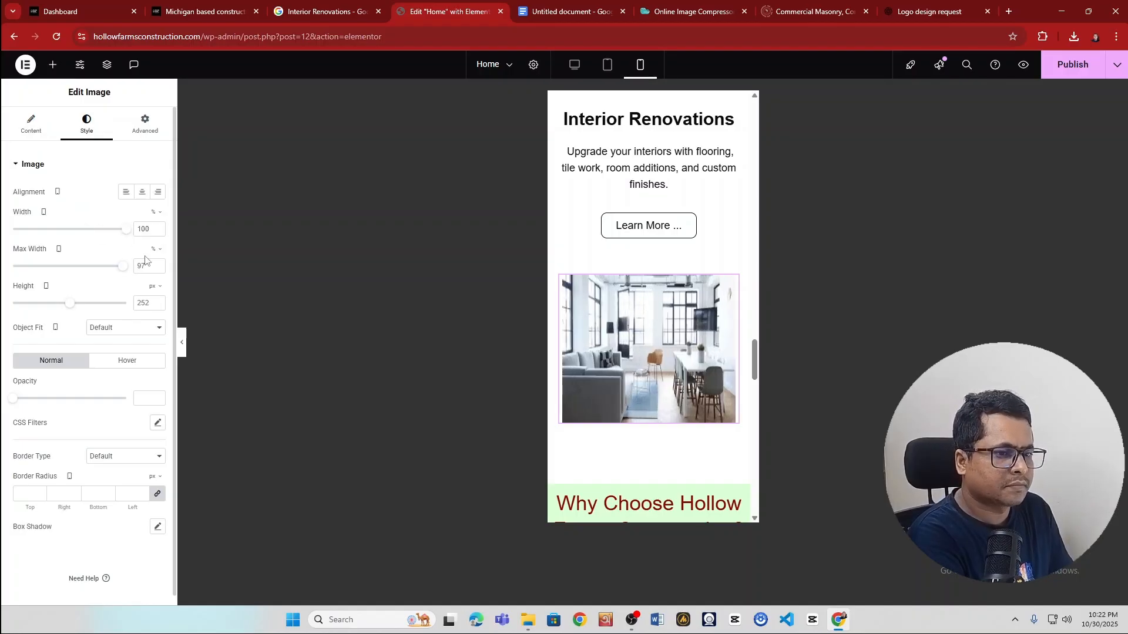
scroll(634, 411, "down", 9)
scroll(634, 415, "down", 10)
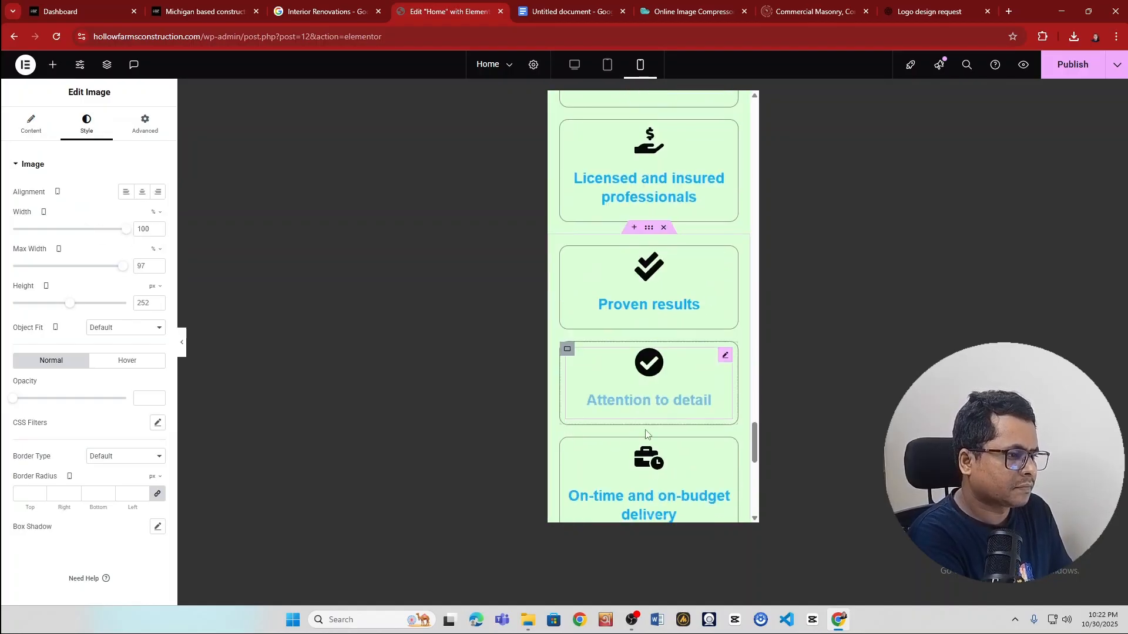
- Review the home page's mobile layout up to the header, and open and close the navigation menu to check it
scroll(647, 327, "up", 5)
scroll(670, 423, "up", 15)
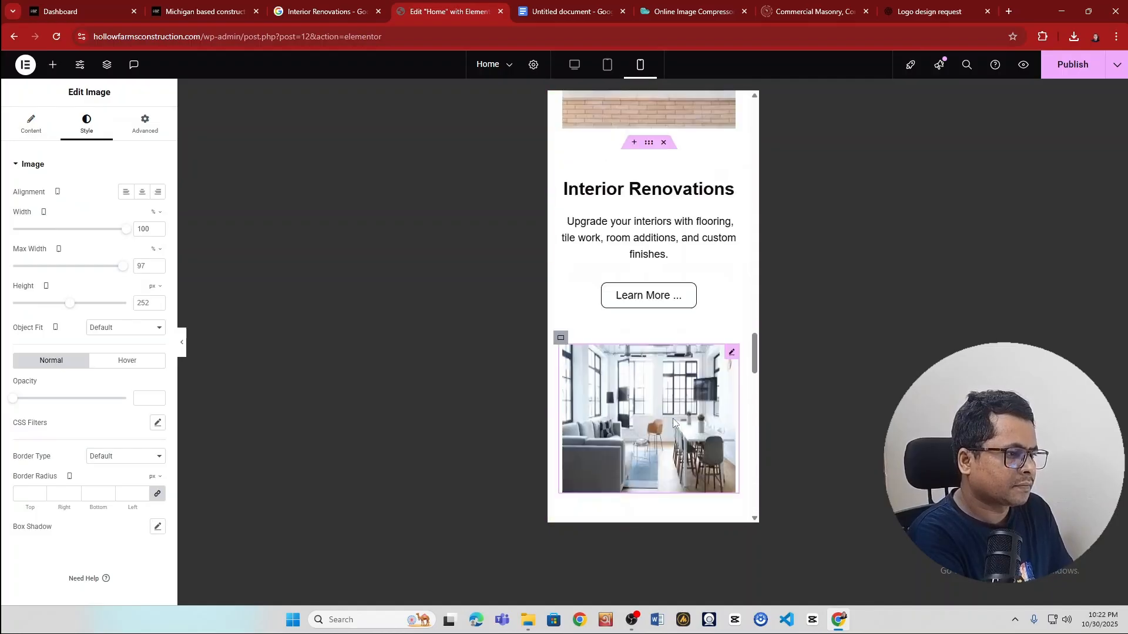
scroll(683, 410, "up", 8)
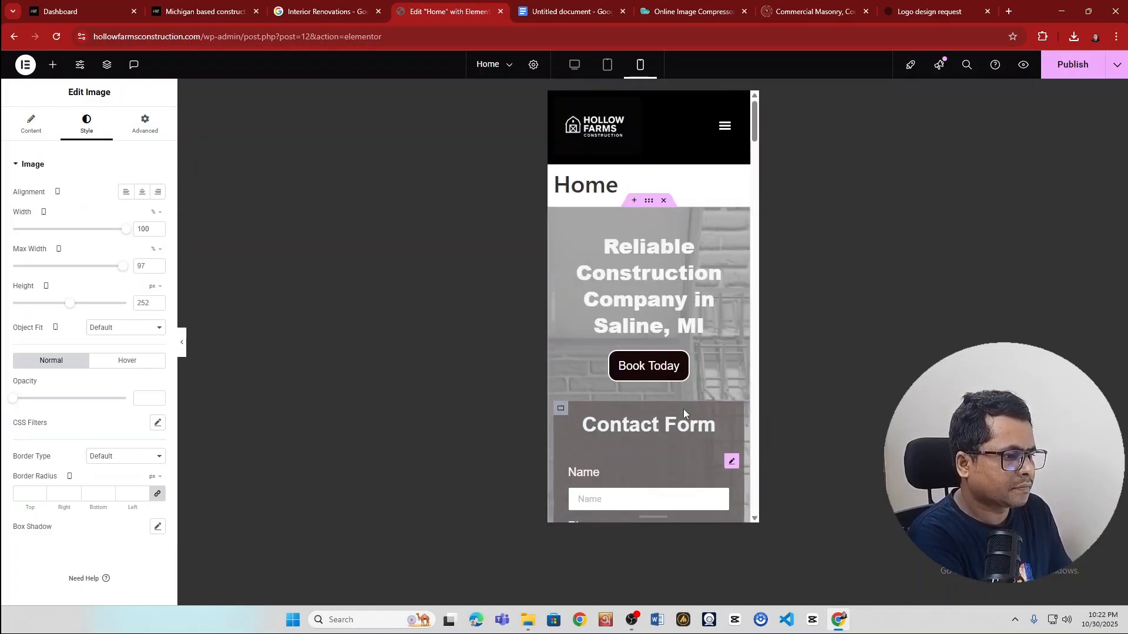
scroll(685, 407, "down", 5)
scroll(658, 407, "up", 5)
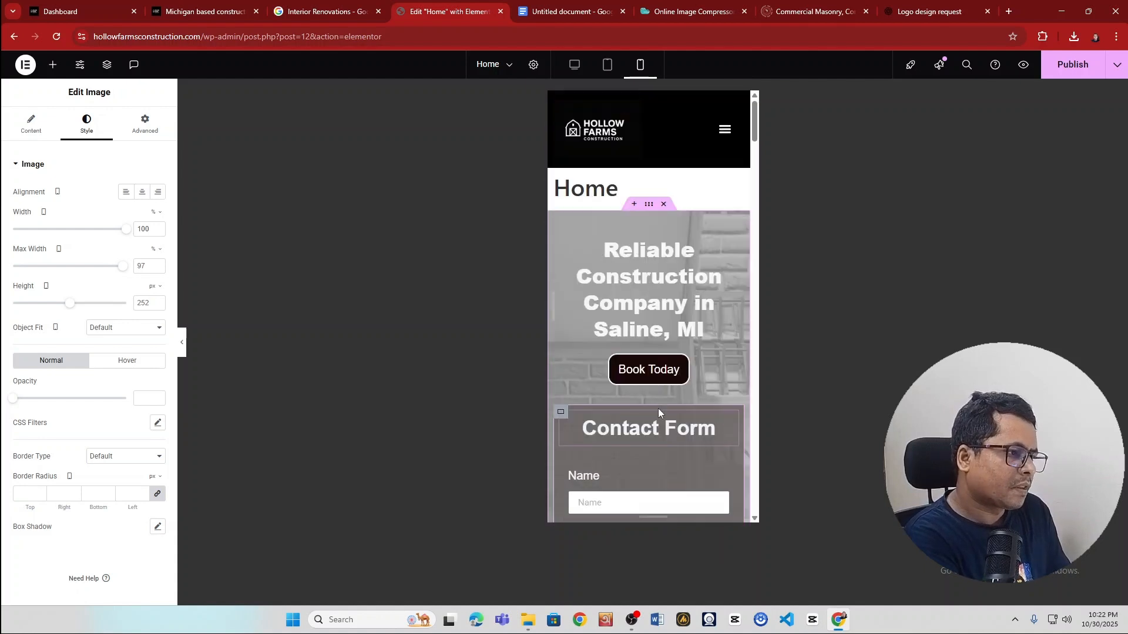
left_click(726, 132)
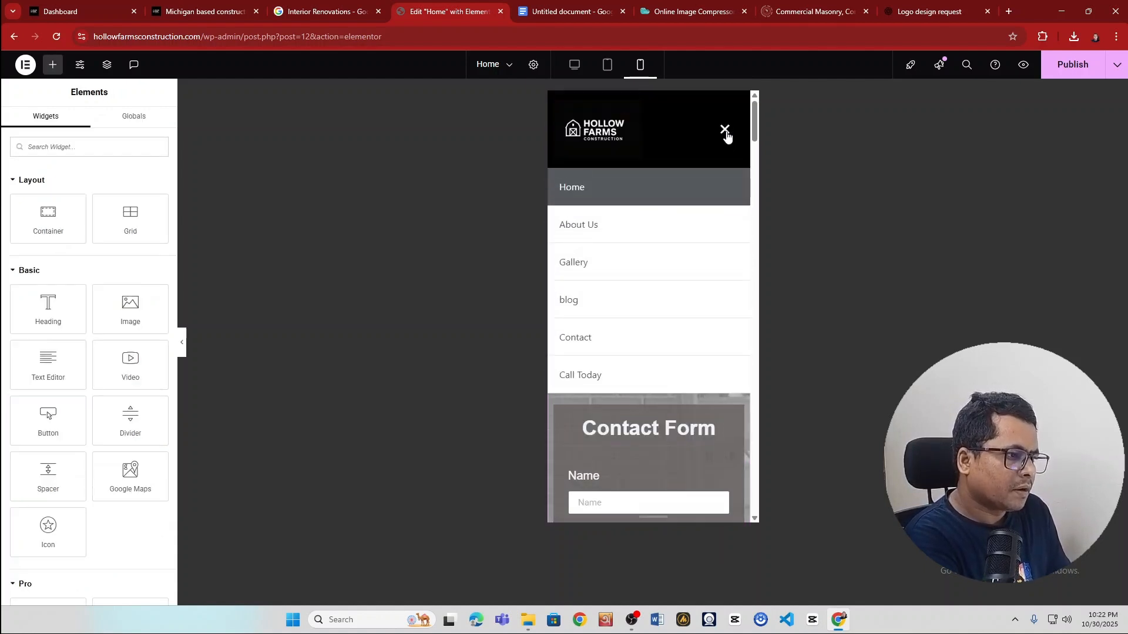
left_click(726, 131)
scroll(649, 320, "down", 5)
scroll(650, 321, "up", 5)
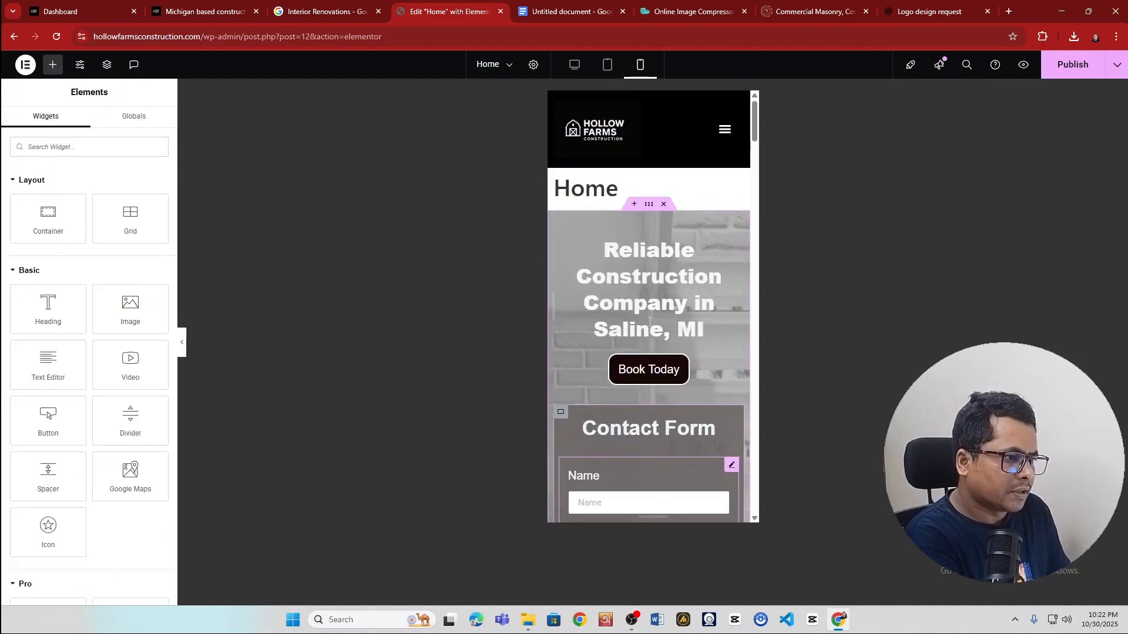
- Inspect the Home page title, hero section, contact form and New Construction section in the mobile layout
left_click_drag(639, 195, 541, 192)
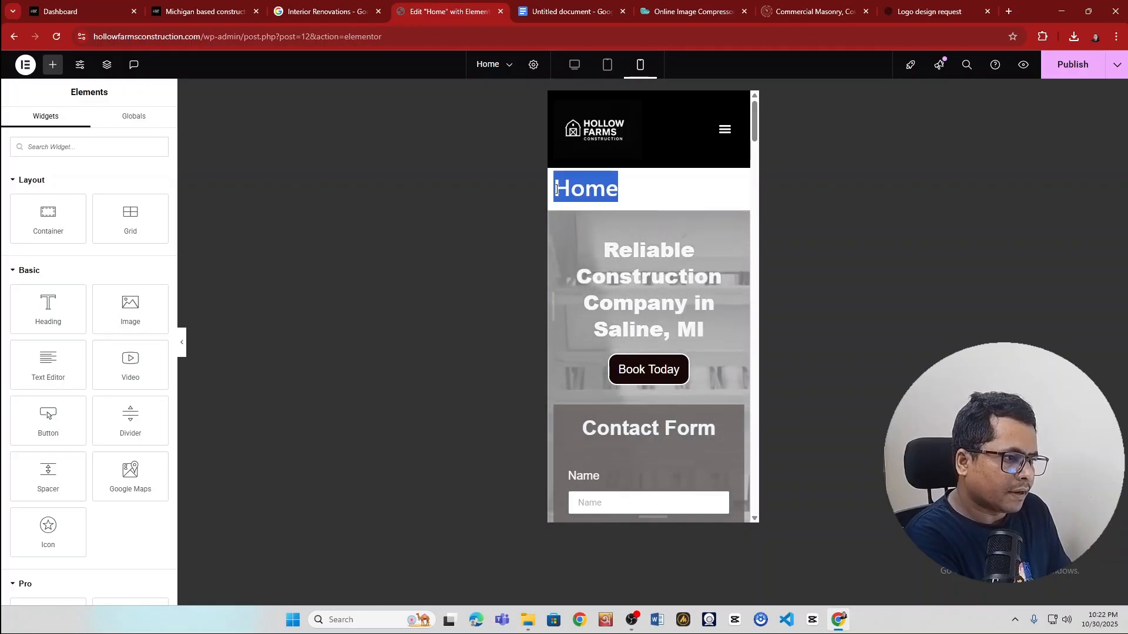
left_click(645, 189)
left_click_drag(644, 189, 541, 192)
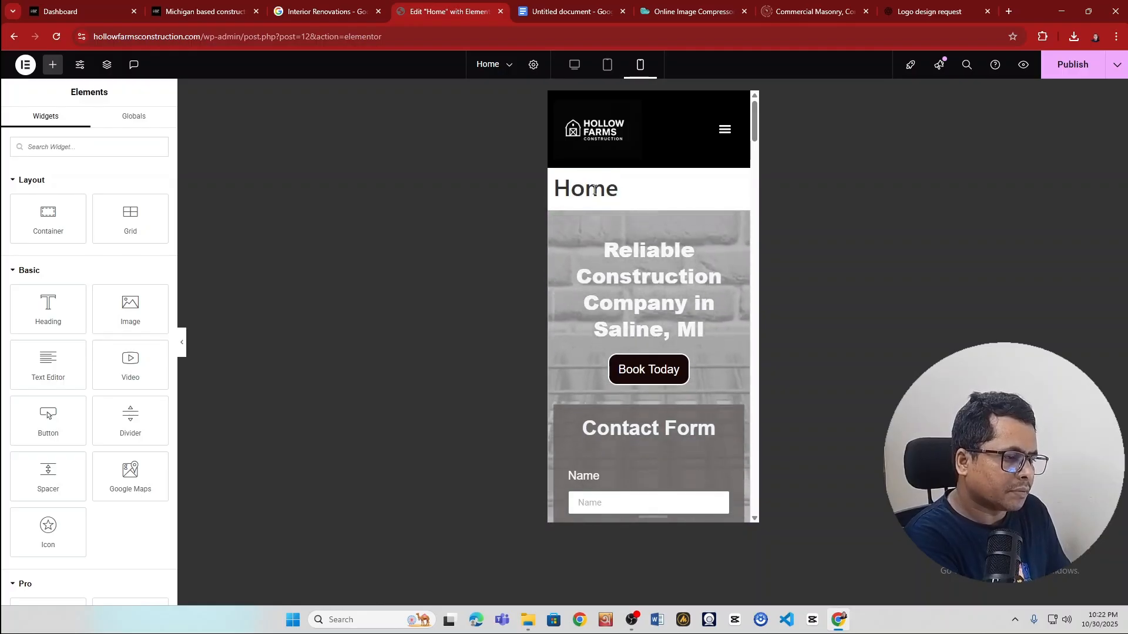
scroll(675, 353, "down", 8)
scroll(674, 379, "up", 8)
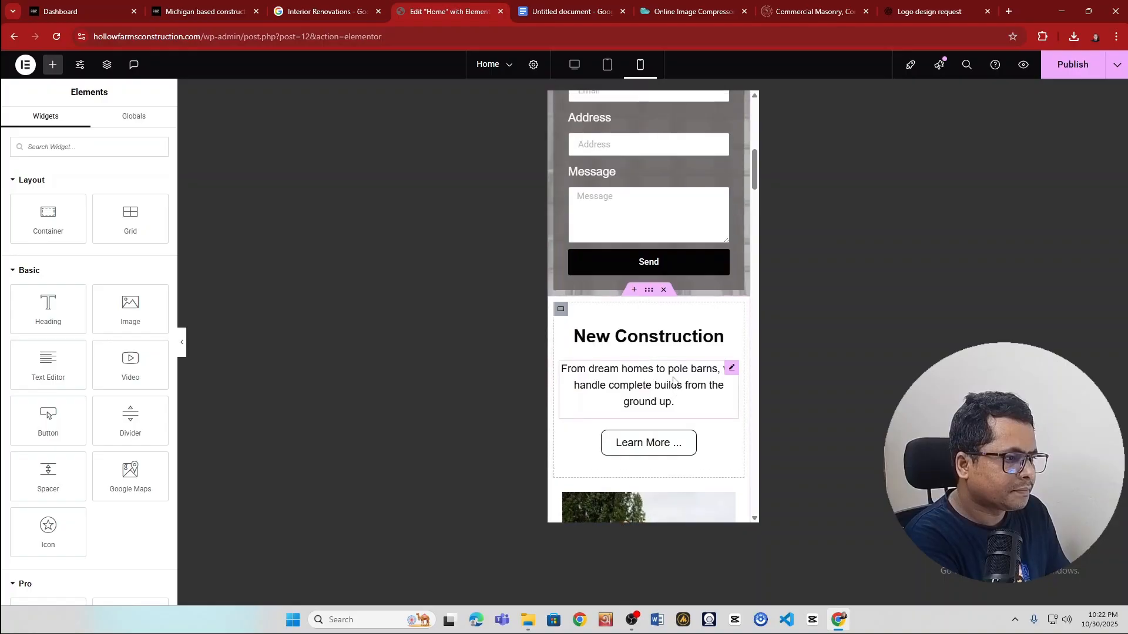
scroll(673, 376, "down", 5)
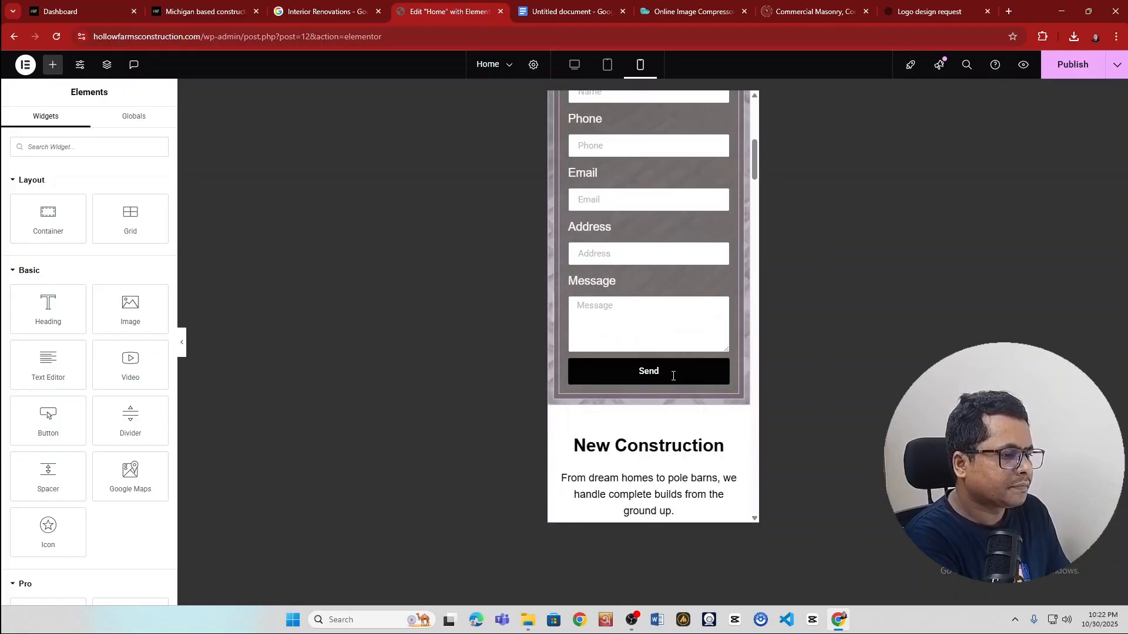
scroll(669, 377, "up", 7)
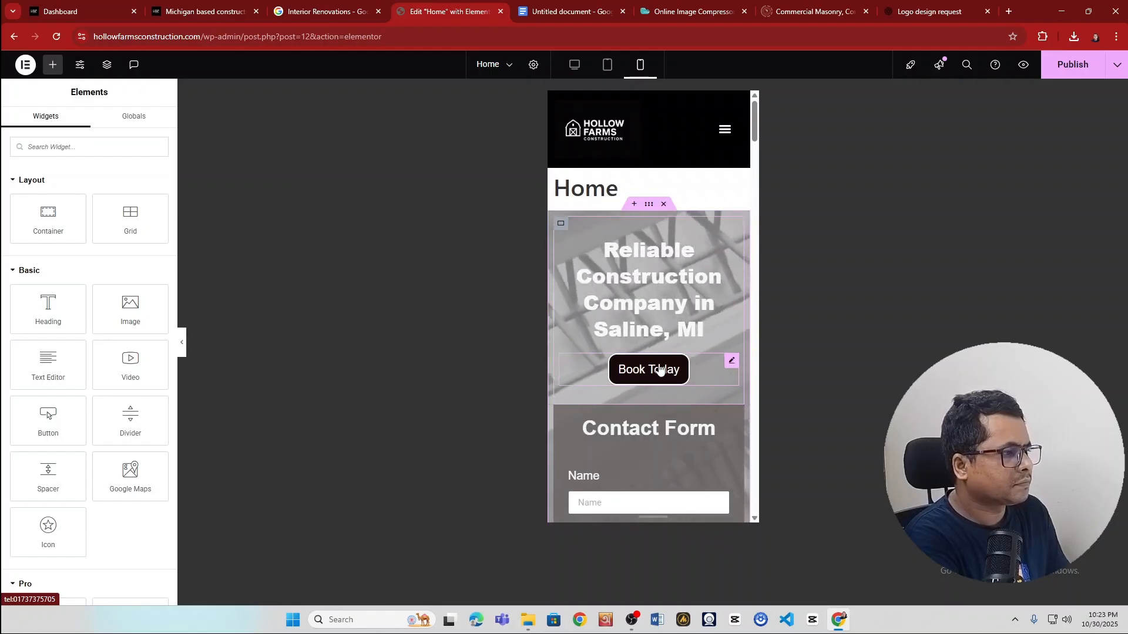
- Save the page changes and switch the preview to tablet portrait to review the hero and service sections
key("ctrl+s")
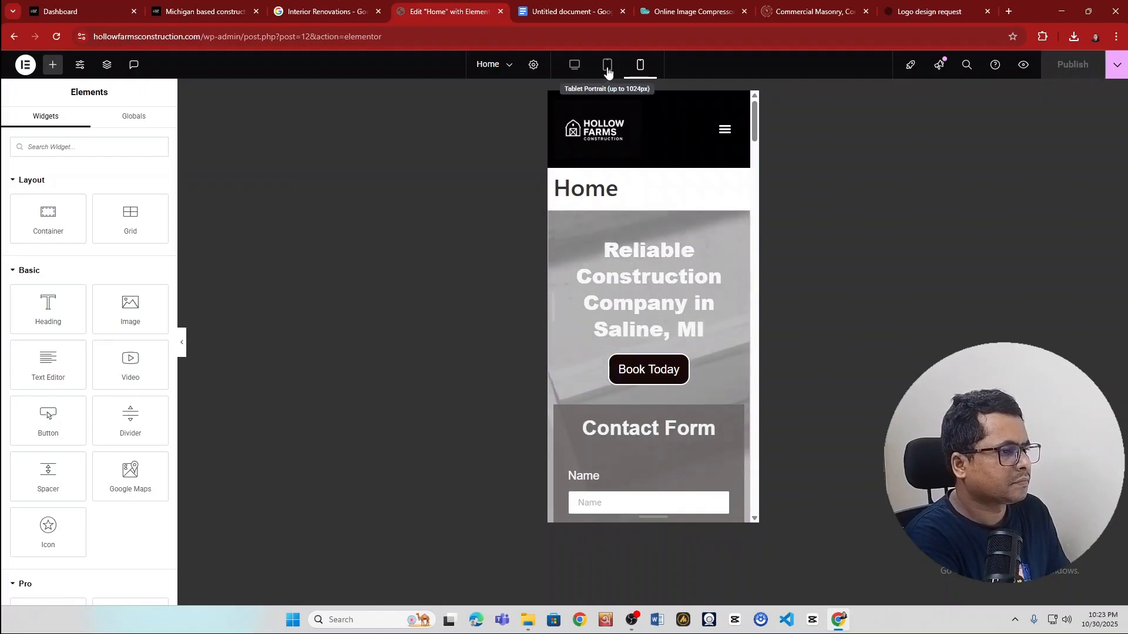
left_click(608, 66)
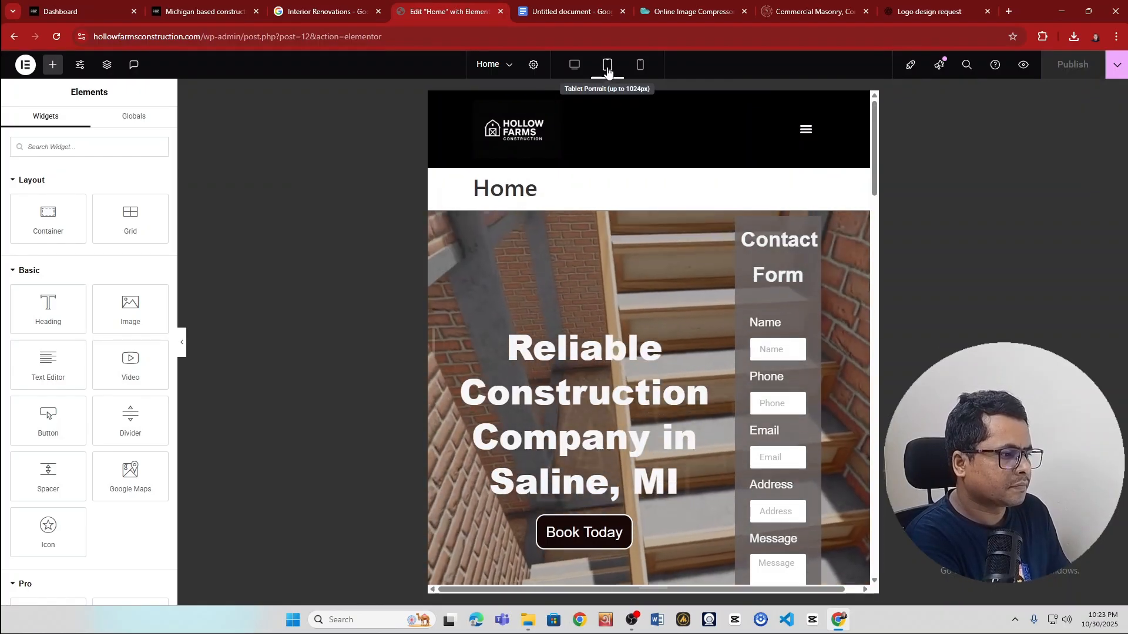
scroll(699, 432, "down", 5)
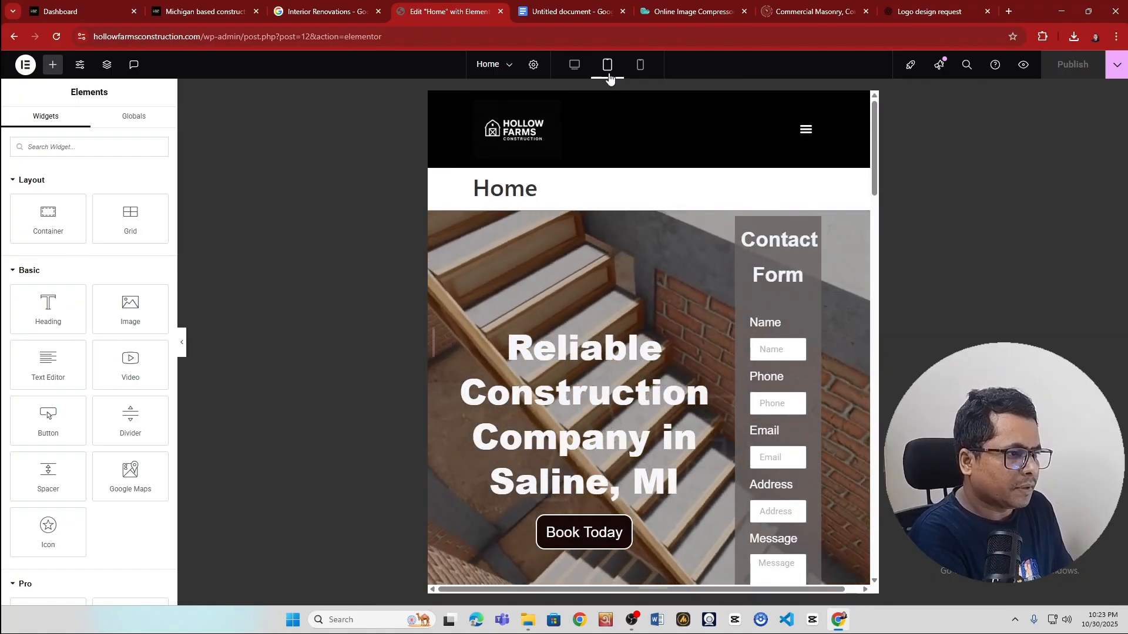
scroll(657, 446, "down", 10)
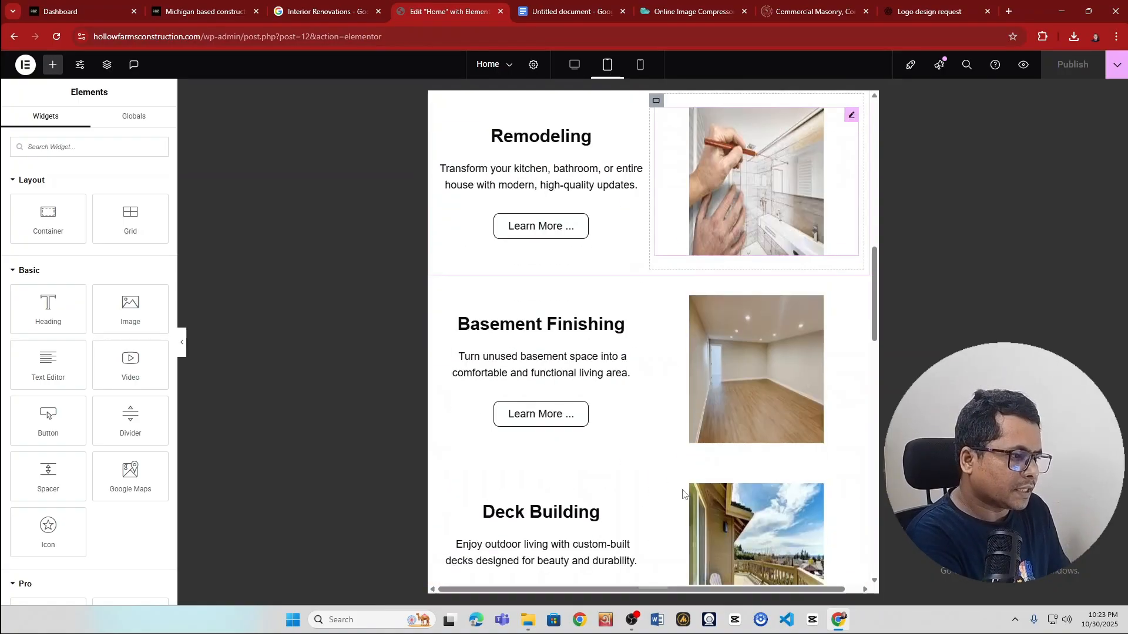
scroll(683, 491, "up", 10)
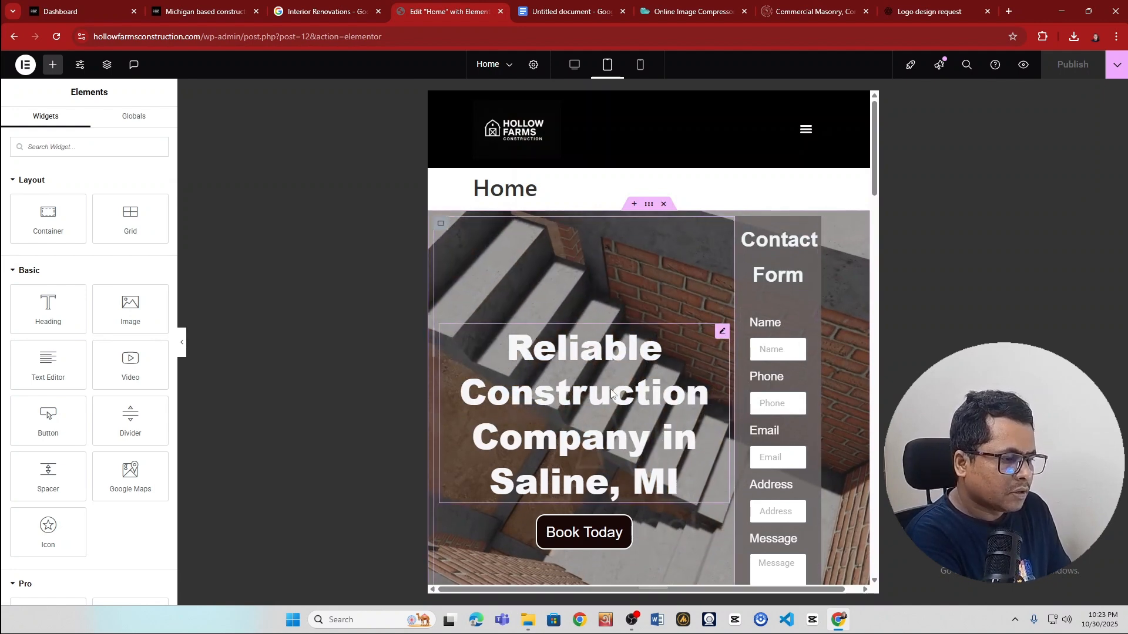
scroll(621, 350, "down", 4)
scroll(637, 314, "up", 3)
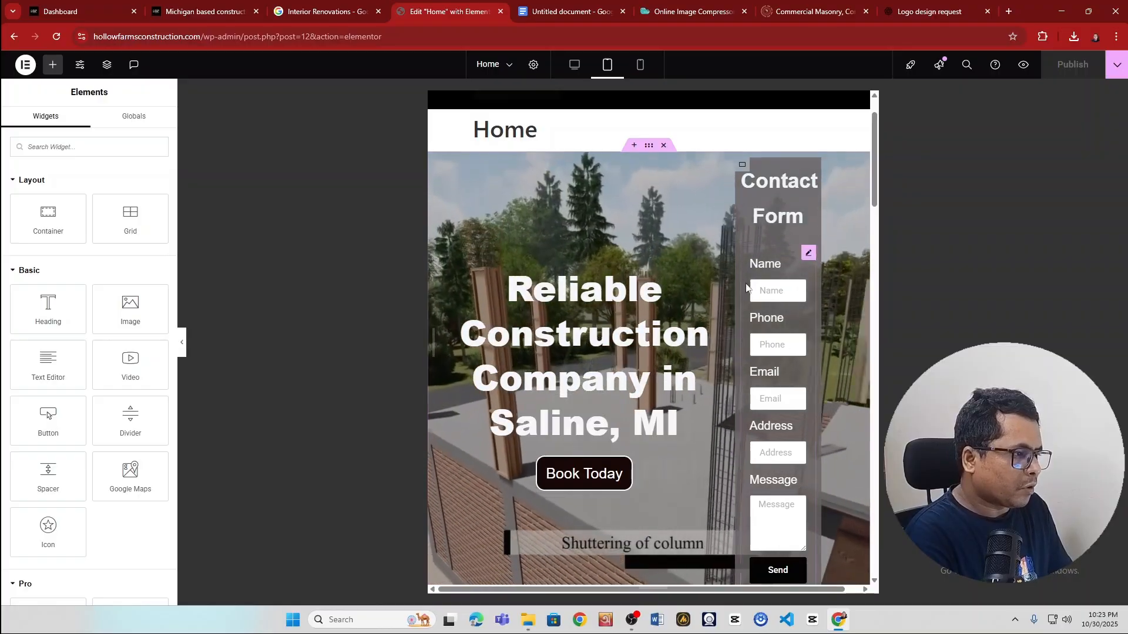
- Set the Contact Form container's tablet width to 40%
left_click(741, 165)
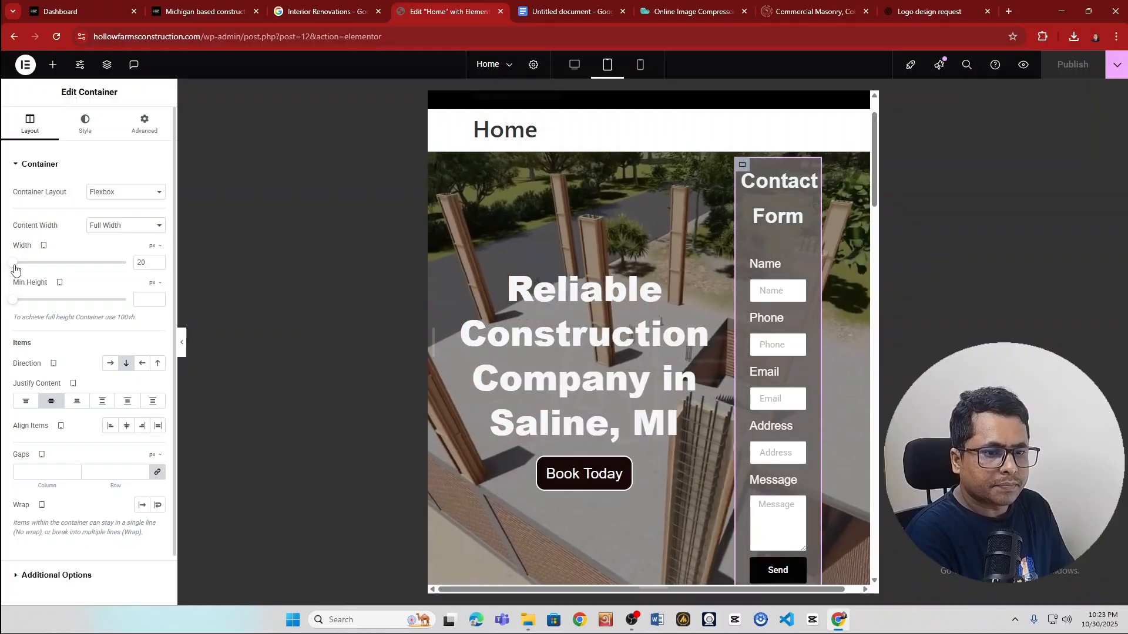
mouse_move(13, 264)
left_mouse_down()
mouse_move(39, 269)
mouse_move(3, 272)
left_mouse_up()
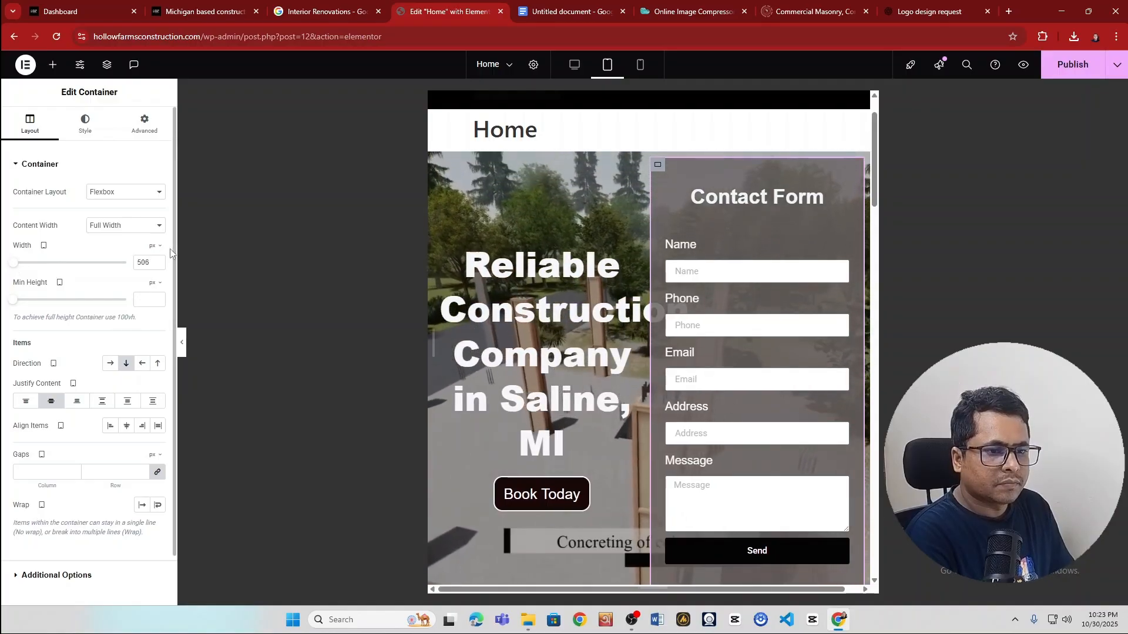
left_click(154, 247)
left_click(153, 265)
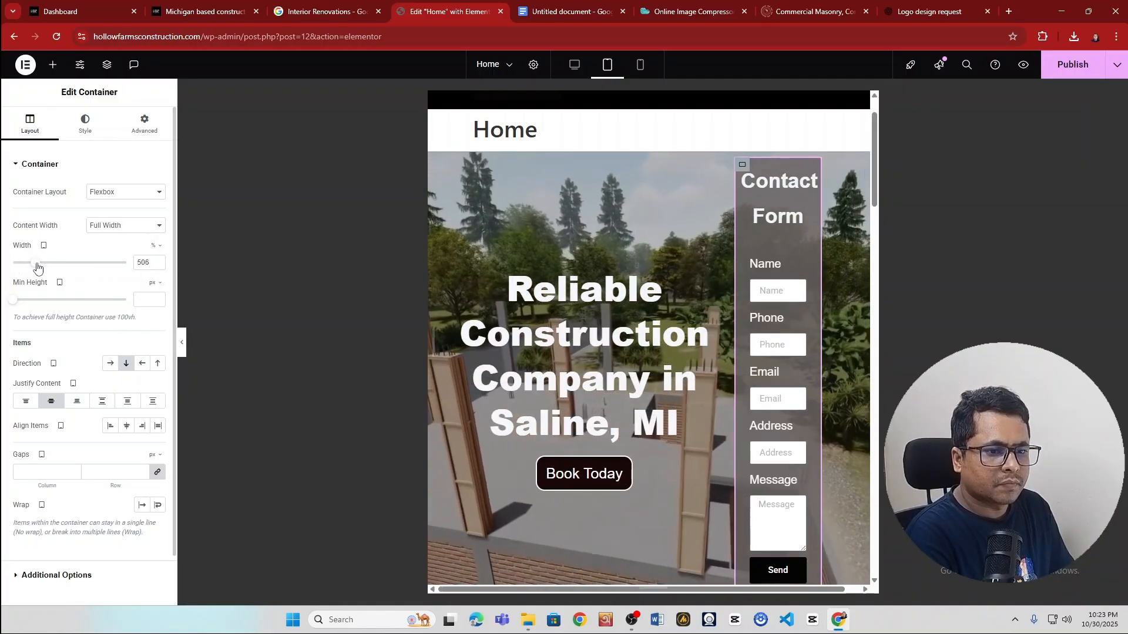
left_click_drag(38, 266, 63, 267)
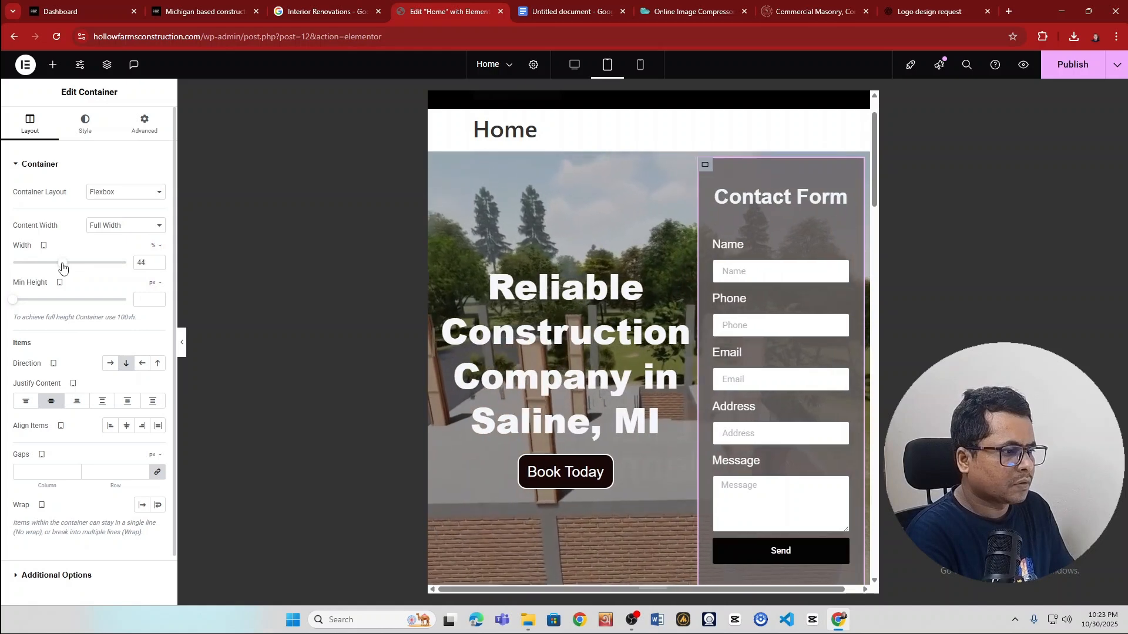
left_click(157, 267)
left_click(157, 266)
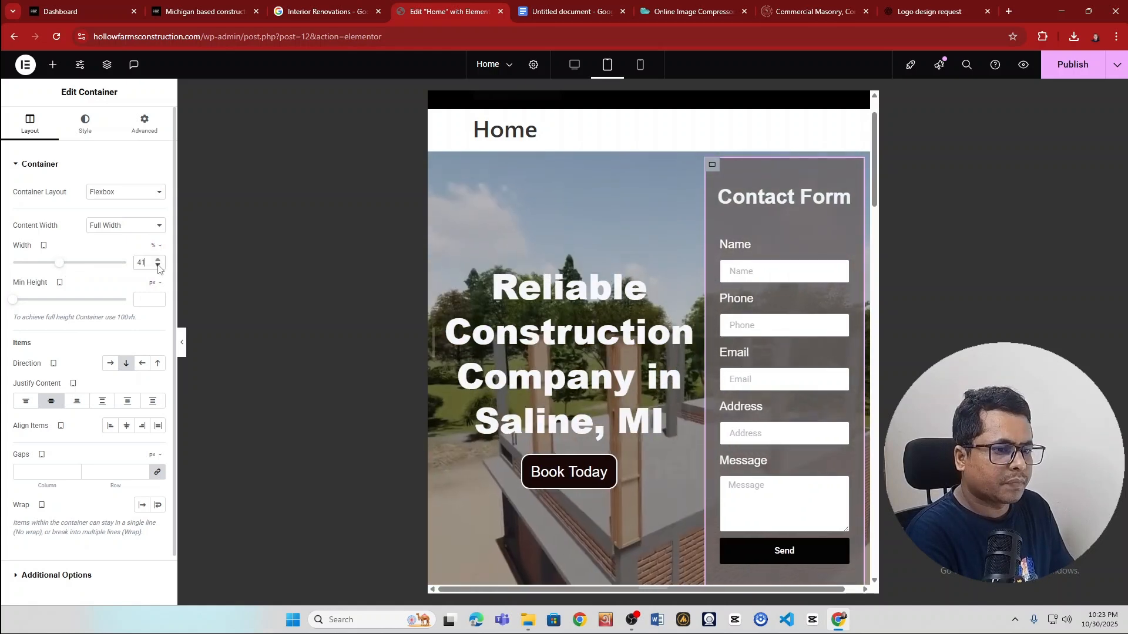
left_click(157, 266)
left_click(158, 266)
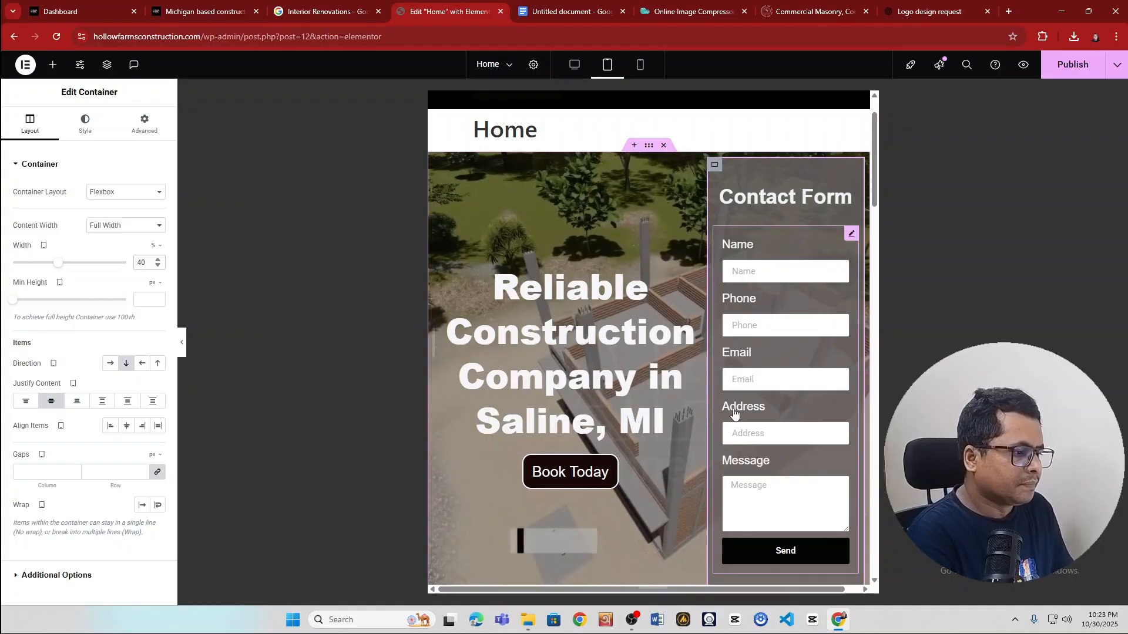
- Check the widened contact form and service sections in tablet layout, and set the Remodeling image's width to 98%
scroll(644, 414, "down", 4)
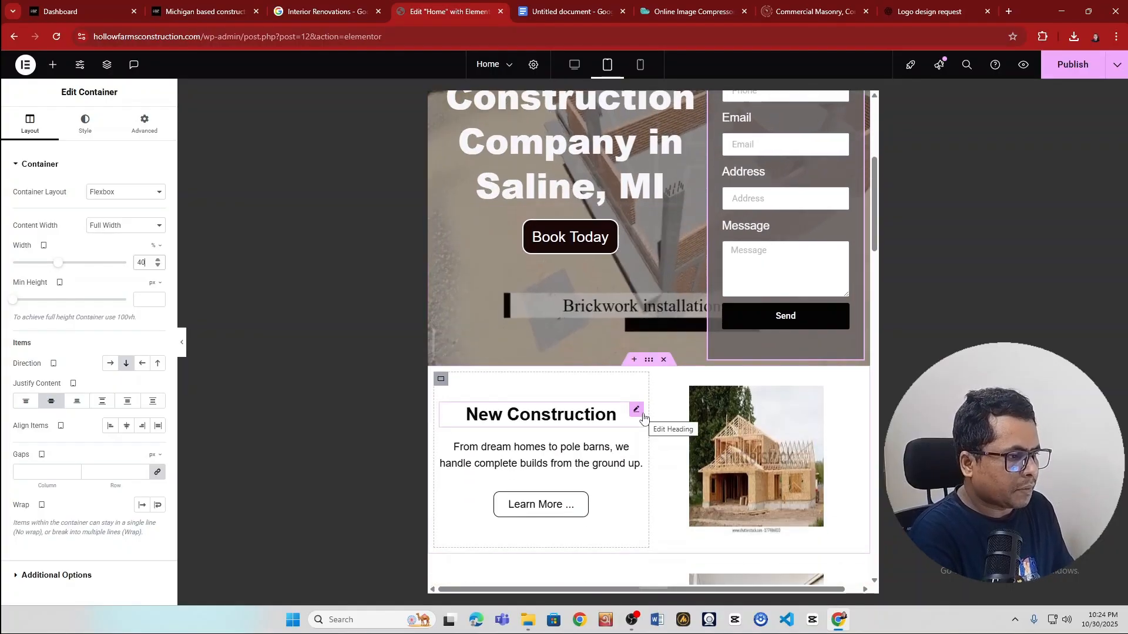
scroll(644, 414, "up", 5)
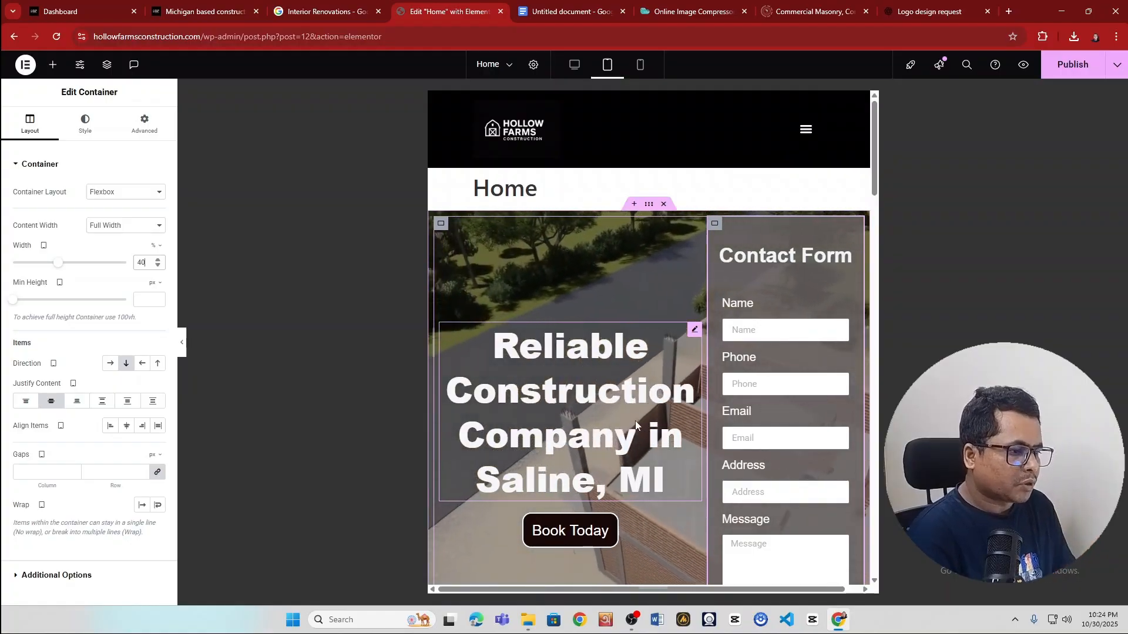
scroll(637, 423, "down", 4)
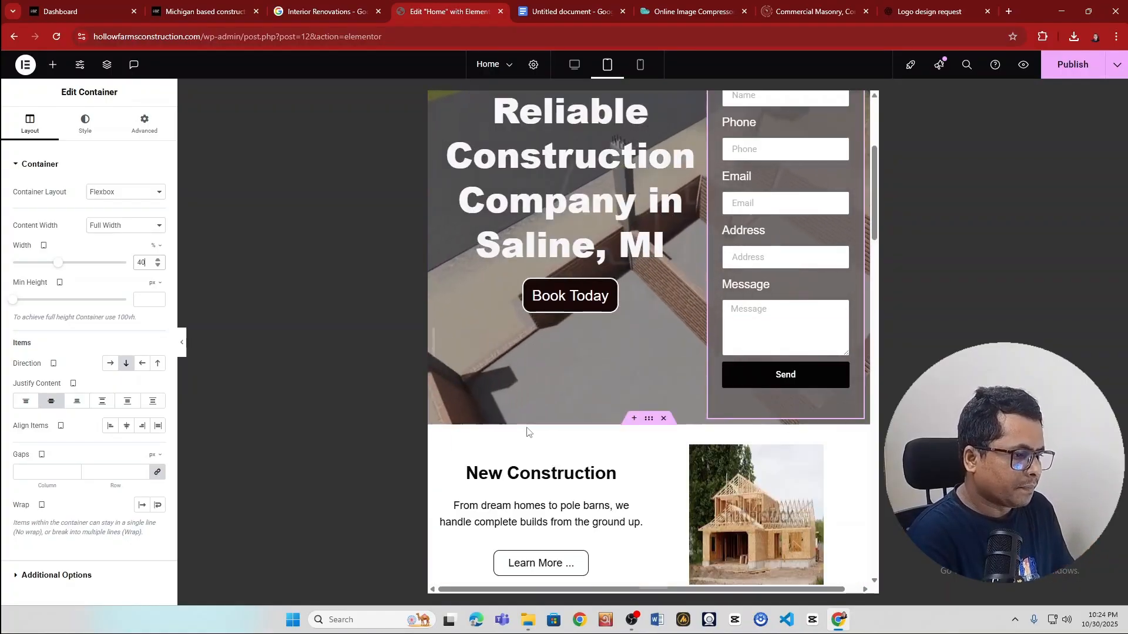
scroll(527, 412, "down", 4)
scroll(698, 313, "down", 5)
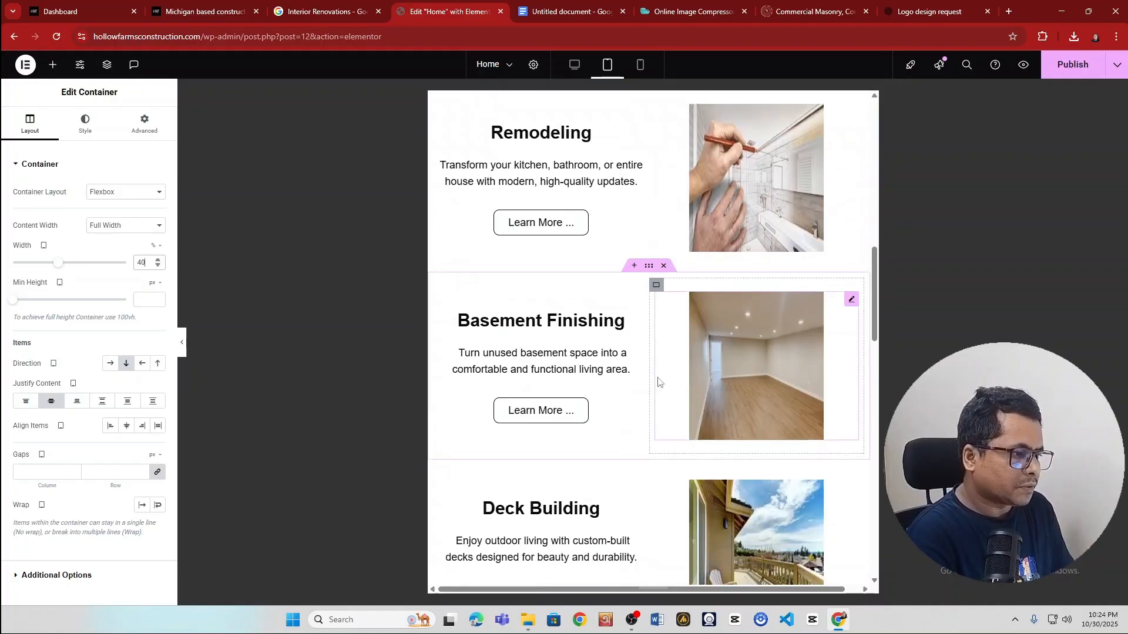
scroll(664, 379, "up", 3)
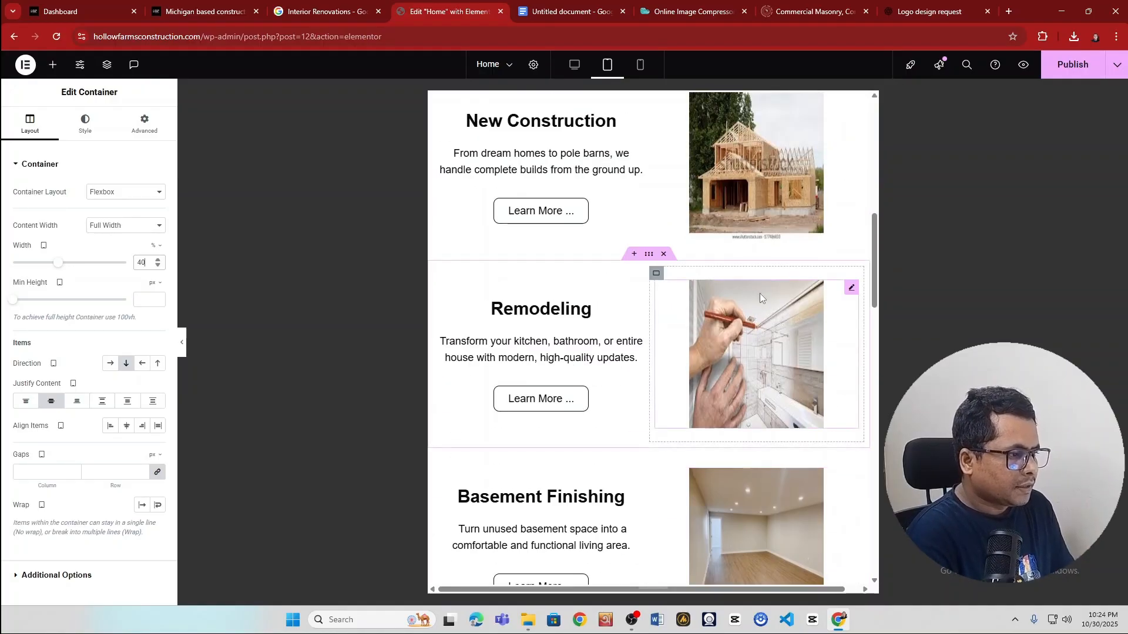
left_click(852, 292)
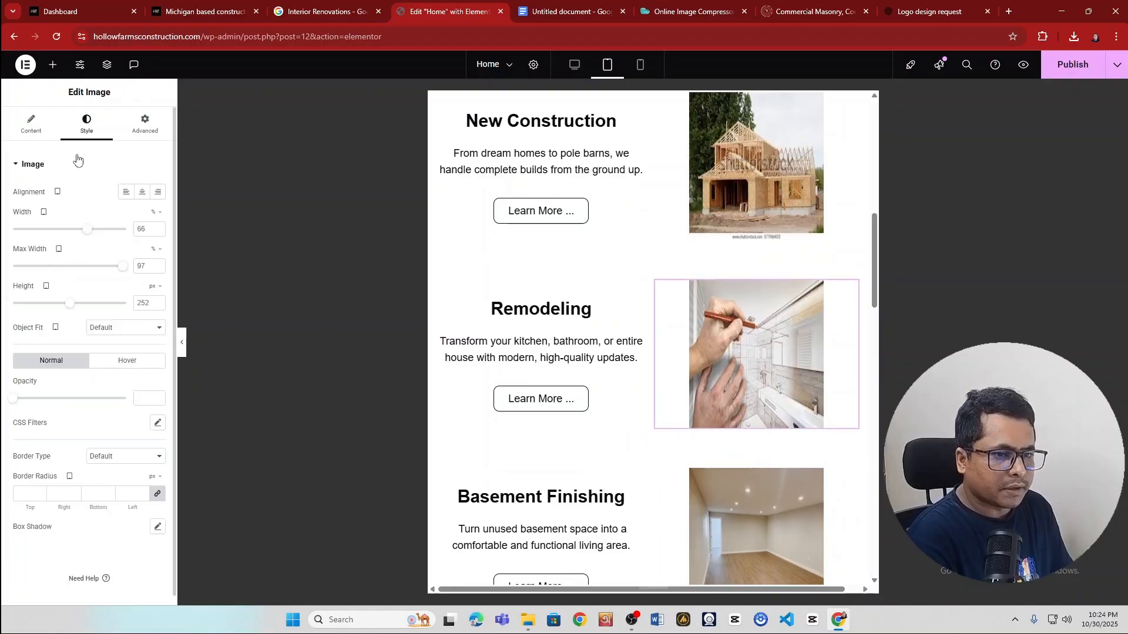
left_click_drag(90, 235, 125, 236)
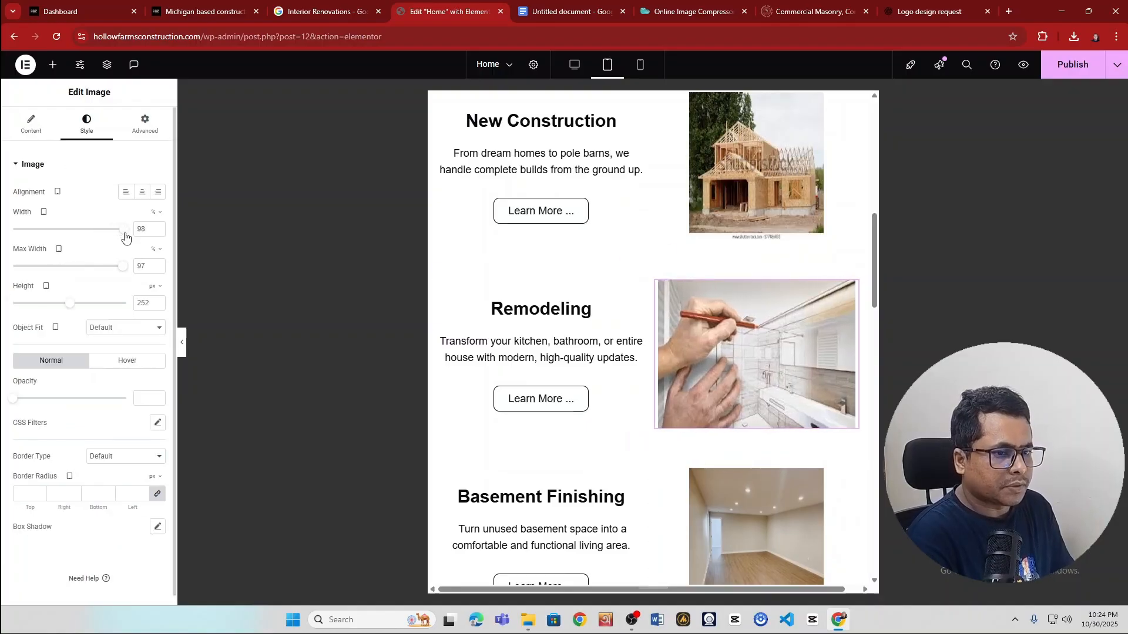
- Set the Basement Finishing image's tablet width to 100% and widen the Deck Building image to match it
scroll(833, 306, "down", 3)
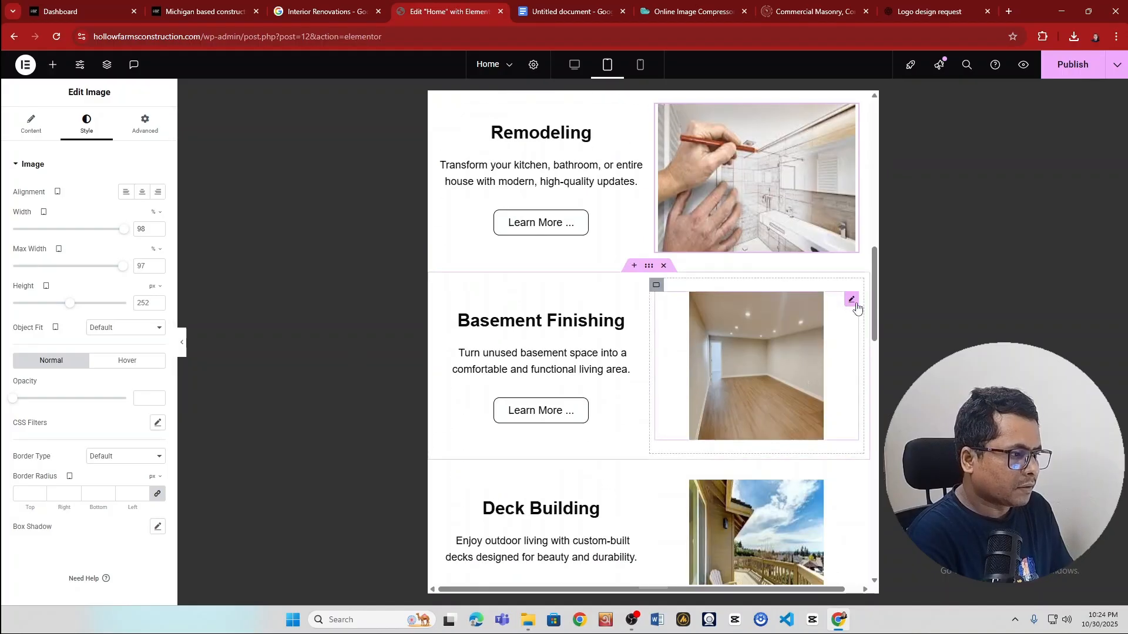
left_click_drag(88, 230, 126, 230)
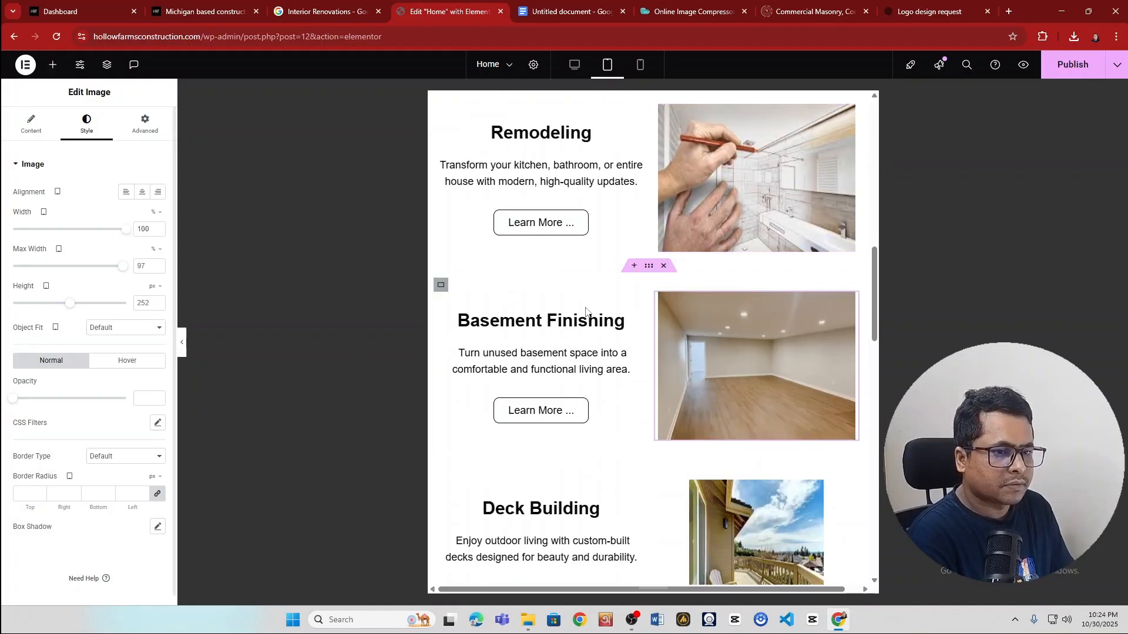
scroll(816, 353, "down", 3)
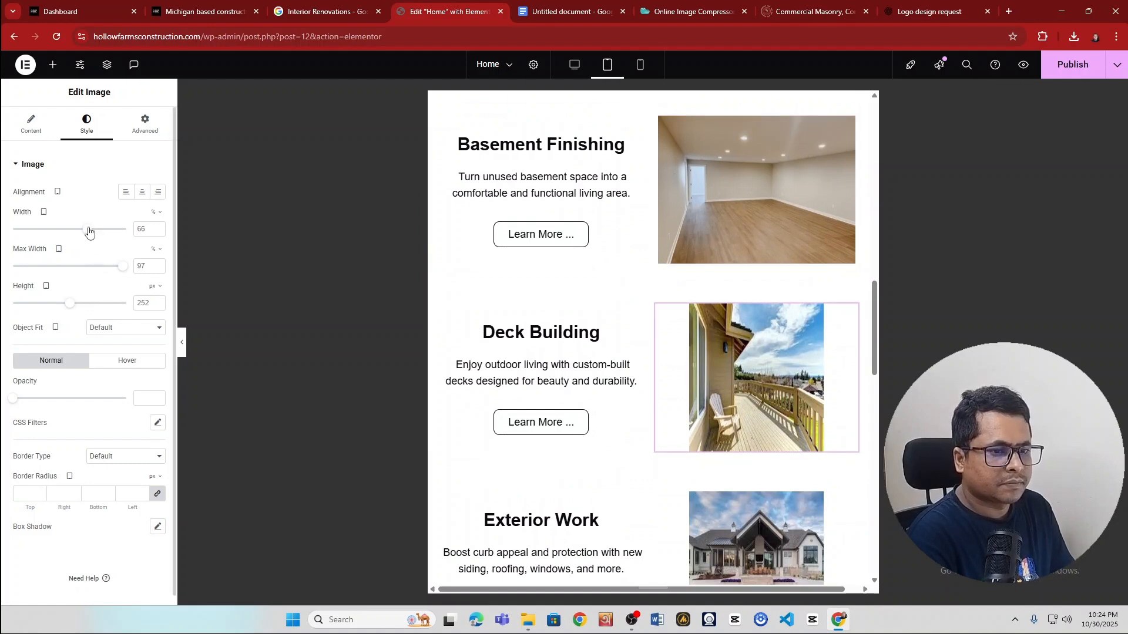
left_click_drag(89, 232, 126, 230)
- Set the Exterior Work image's tablet width to 95%
scroll(727, 365, "down", 4)
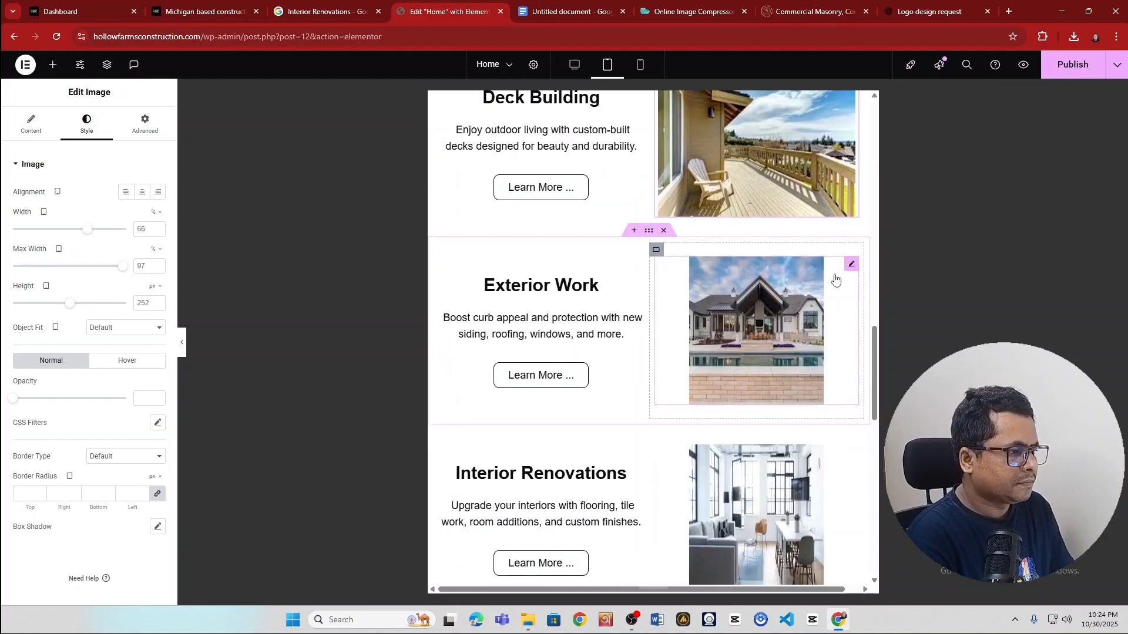
left_click_drag(95, 234, 120, 231)
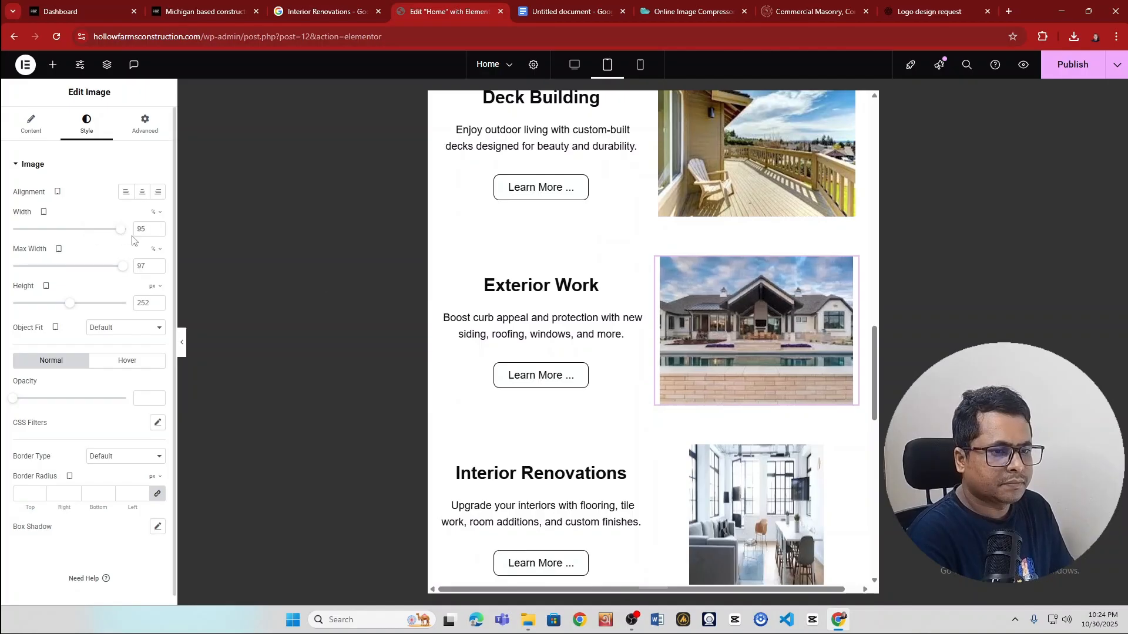
scroll(622, 307, "down", 1)
scroll(621, 307, "up", 1)
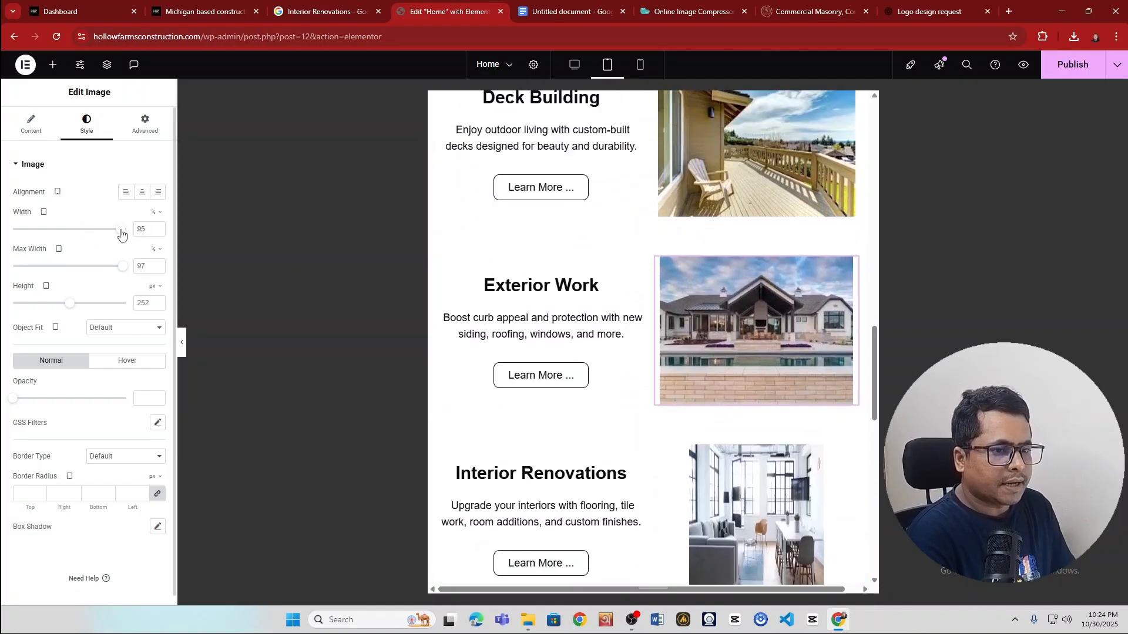
- Set the Interior Renovations image's tablet width to 100%
scroll(797, 368, "down", 4)
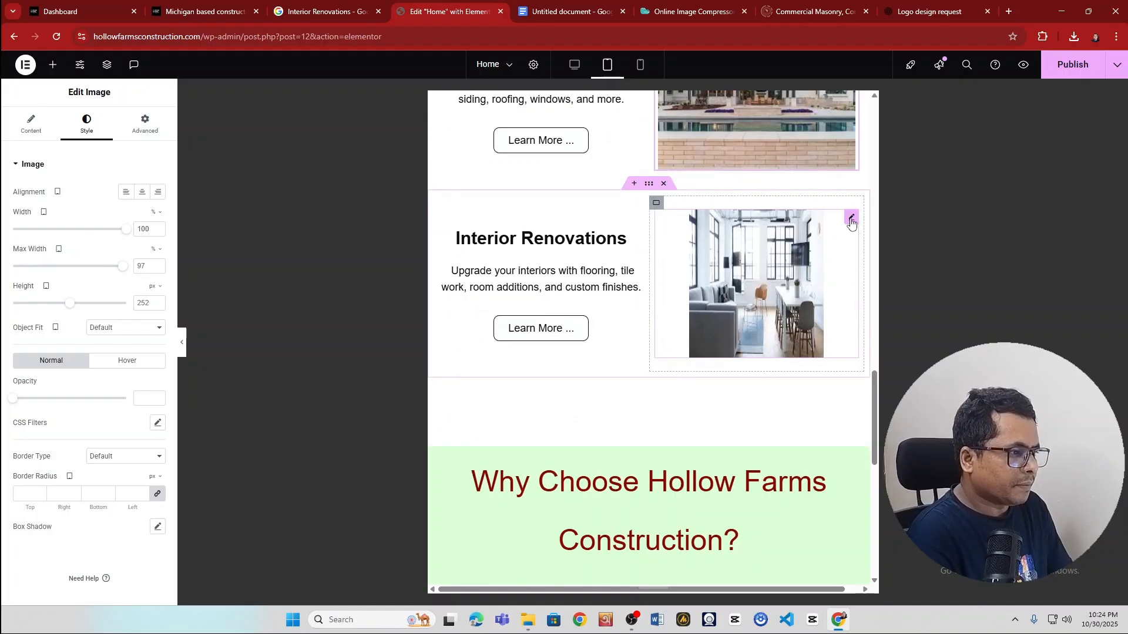
left_click_drag(87, 235, 127, 232)
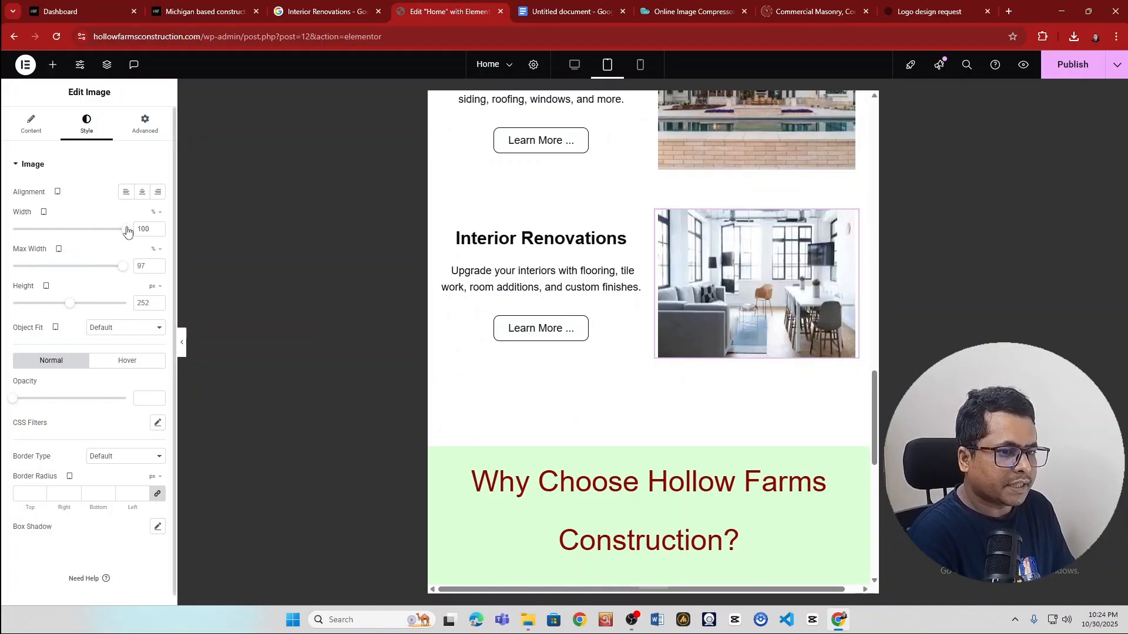
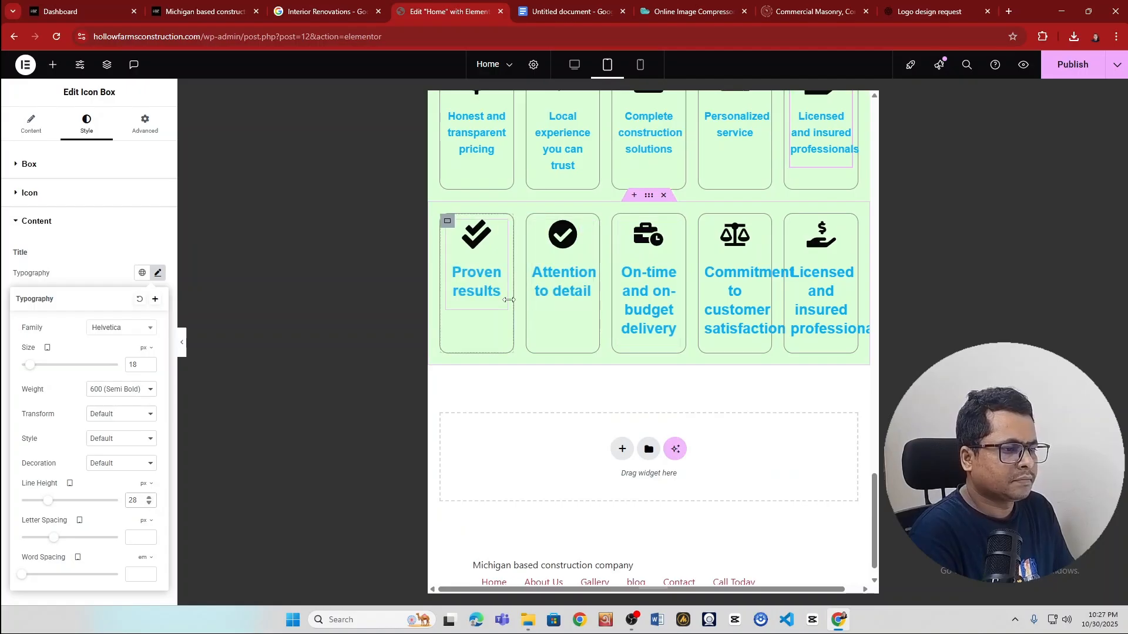
- Set the tablet title font size of the "Proven results" icon box to 18 px
left_click(498, 226)
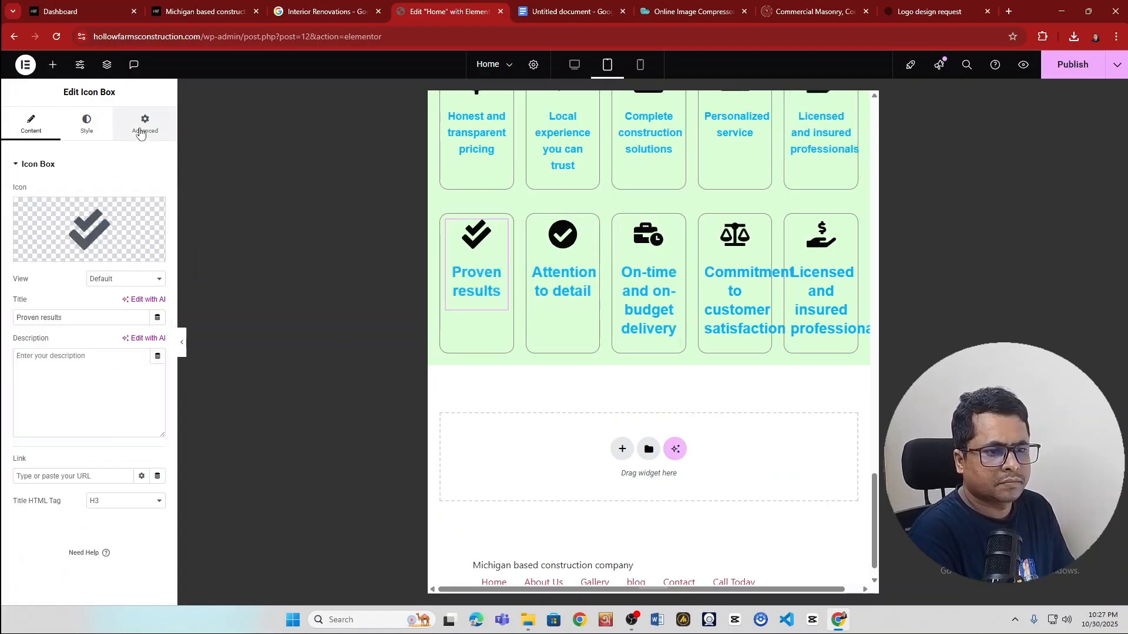
left_click(86, 123)
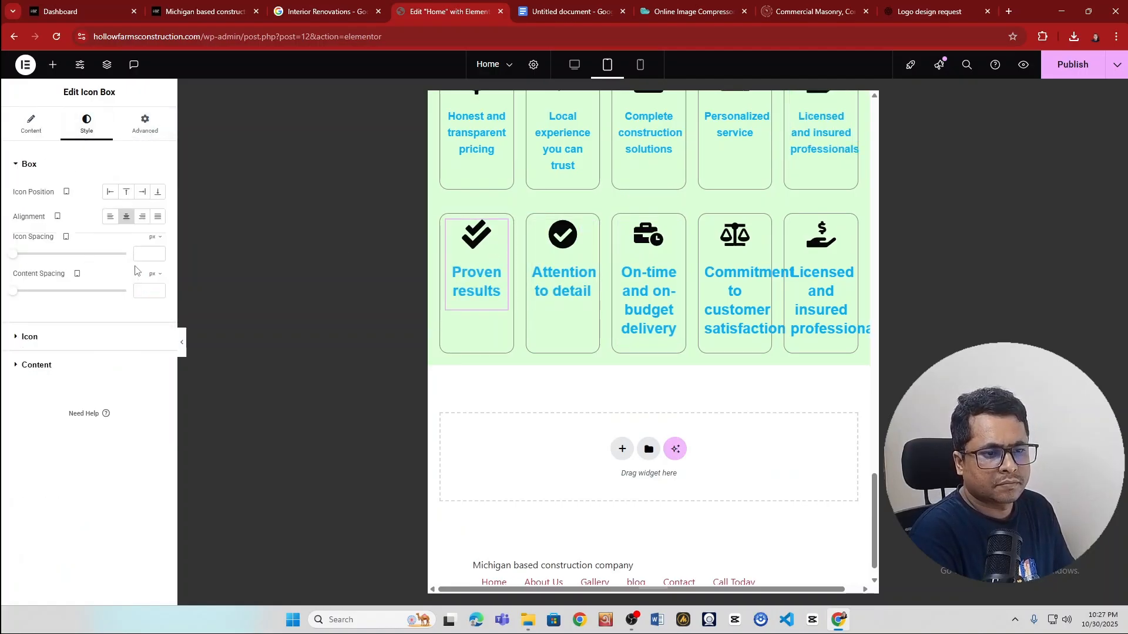
left_click(60, 366)
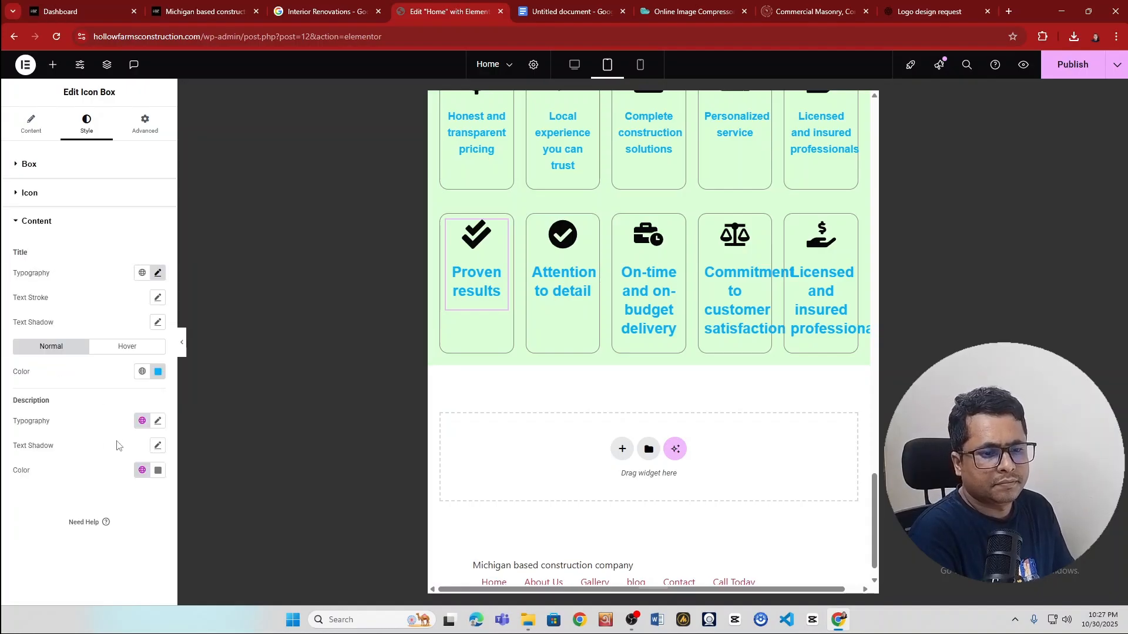
left_click(158, 273)
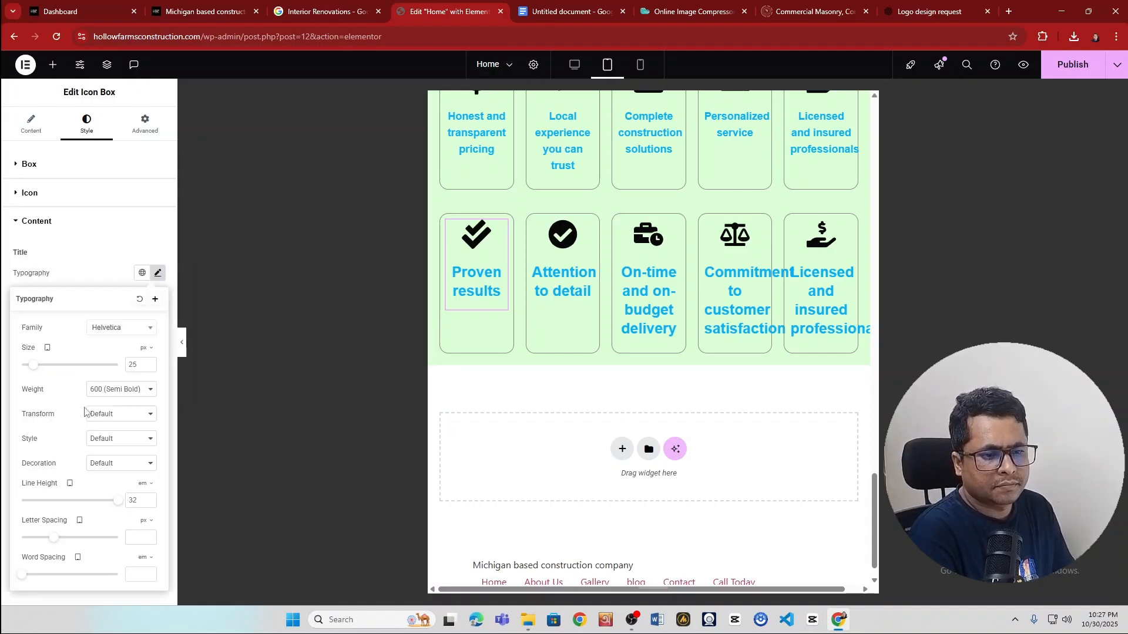
left_click_drag(34, 371, 31, 372)
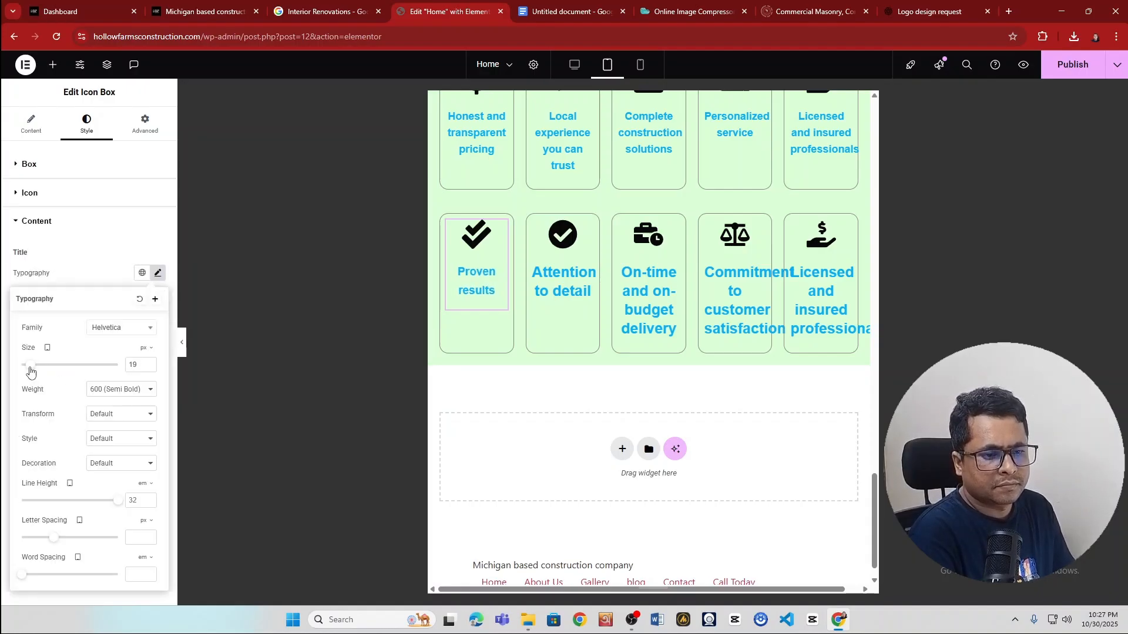
- Switch the "Proven results" title's line height unit to px and set the line height to 28
left_click(143, 484)
left_click(143, 485)
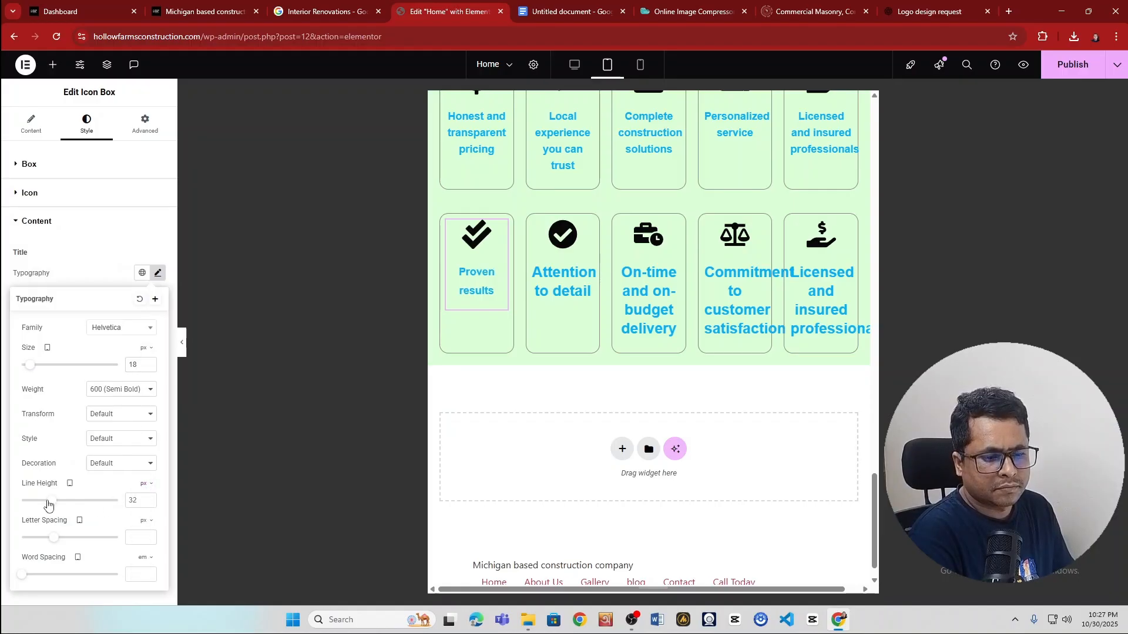
left_click_drag(48, 503, 36, 505)
left_click(149, 499)
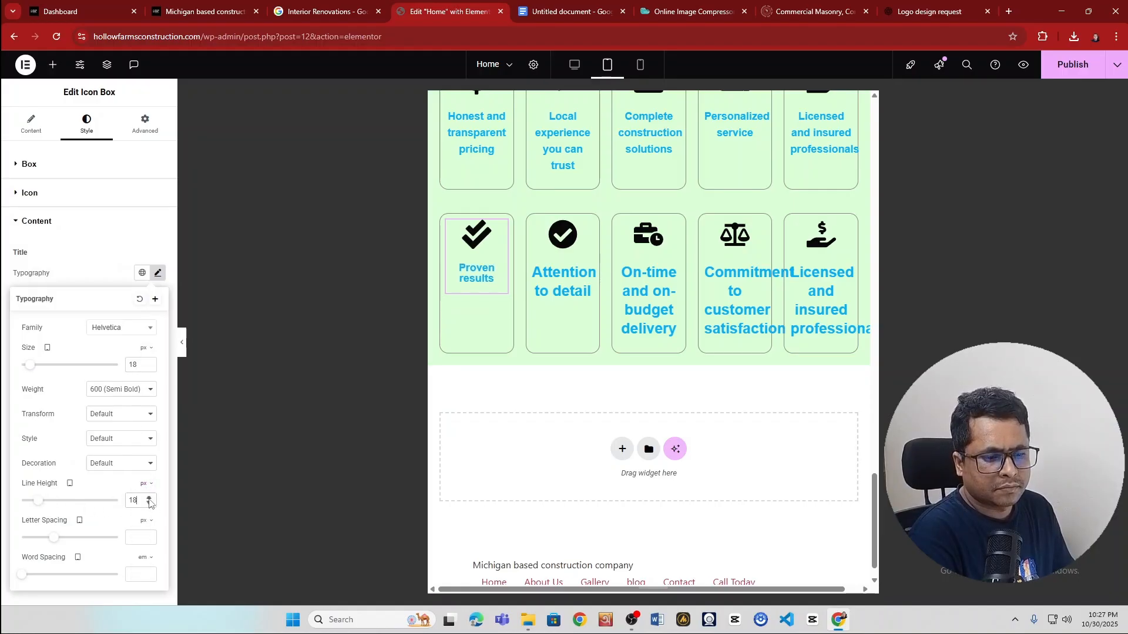
left_click(149, 499)
left_click(148, 498)
left_click(148, 499)
left_click(148, 499)
left_click(149, 499)
left_click(149, 498)
left_click(148, 499)
left_click(149, 499)
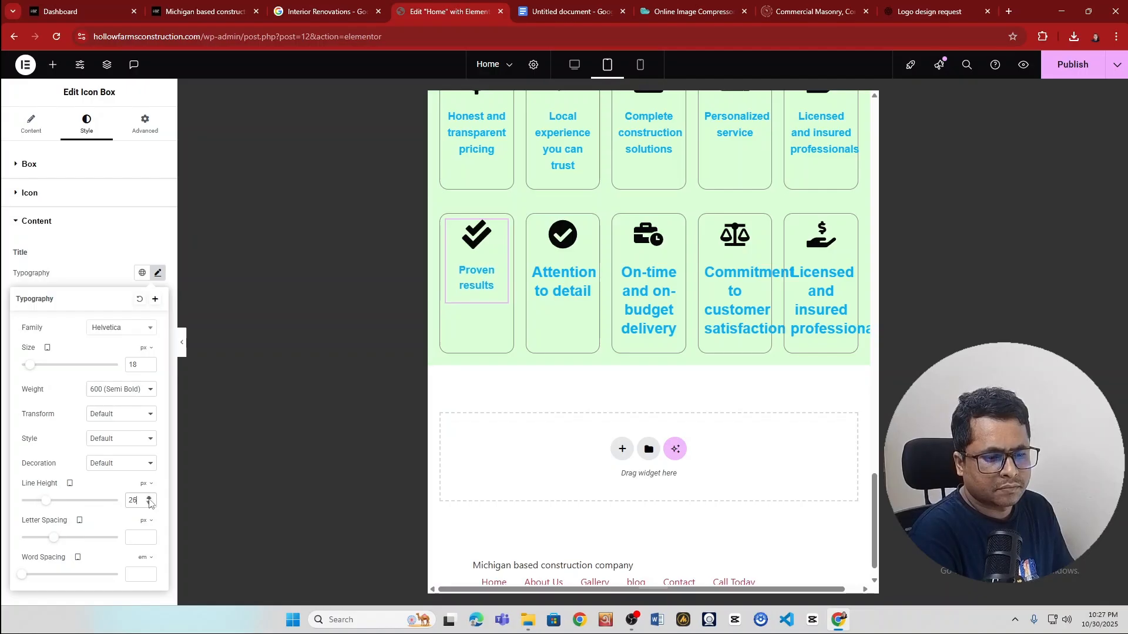
left_click(148, 499)
left_click(148, 498)
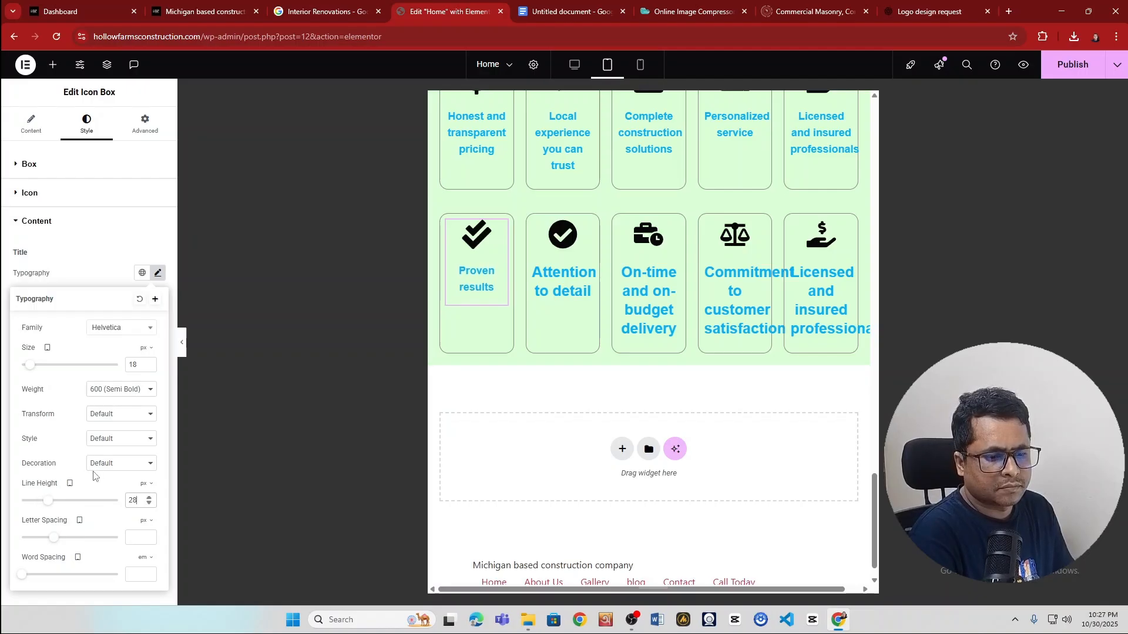
- Set the tablet title font size of the "Attention to detail" icon box to 18 px
left_click(587, 229)
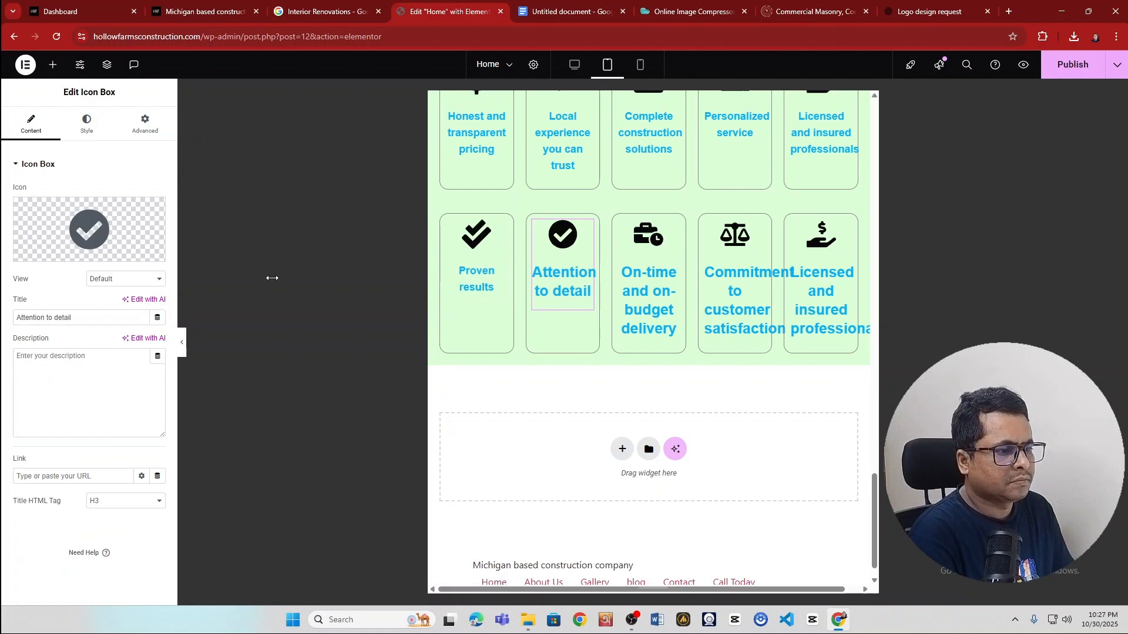
left_click(87, 125)
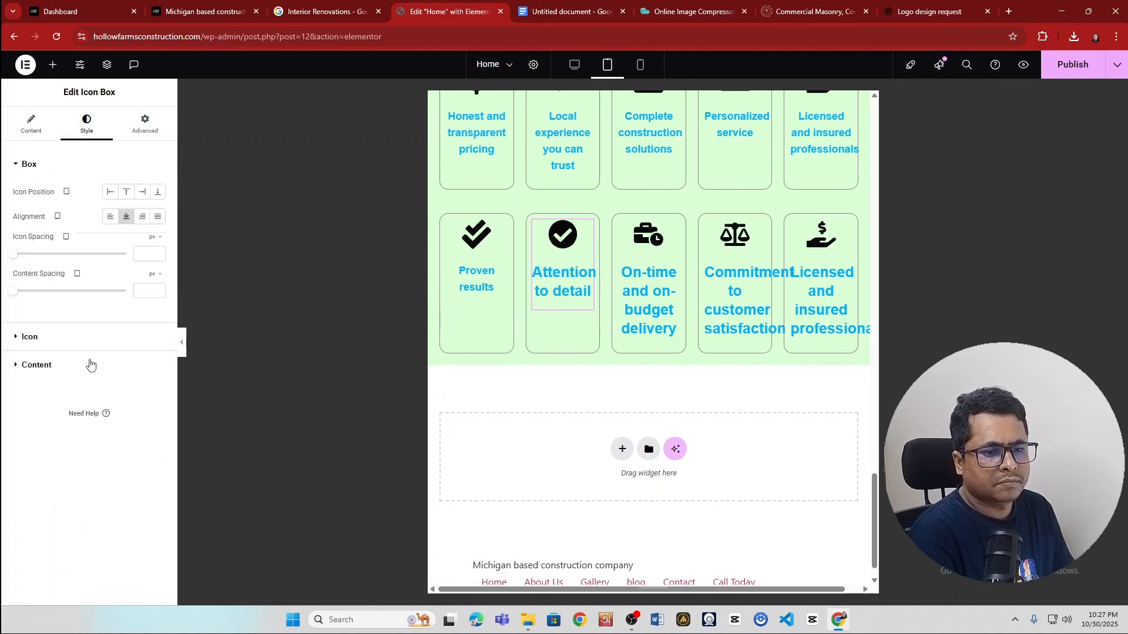
left_click(89, 363)
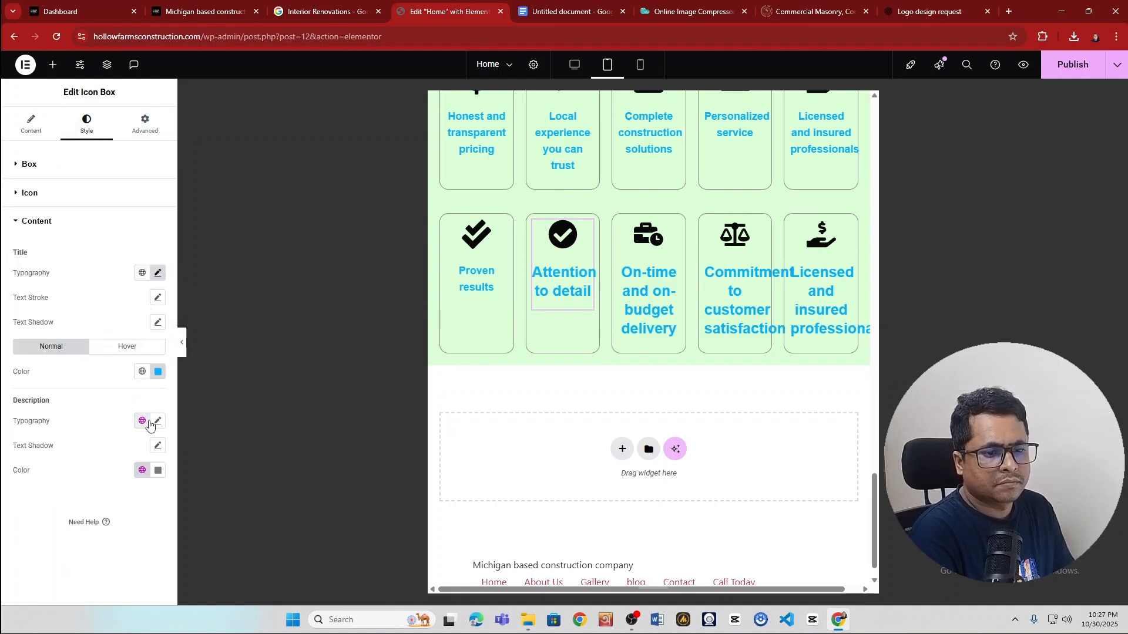
left_click(156, 273)
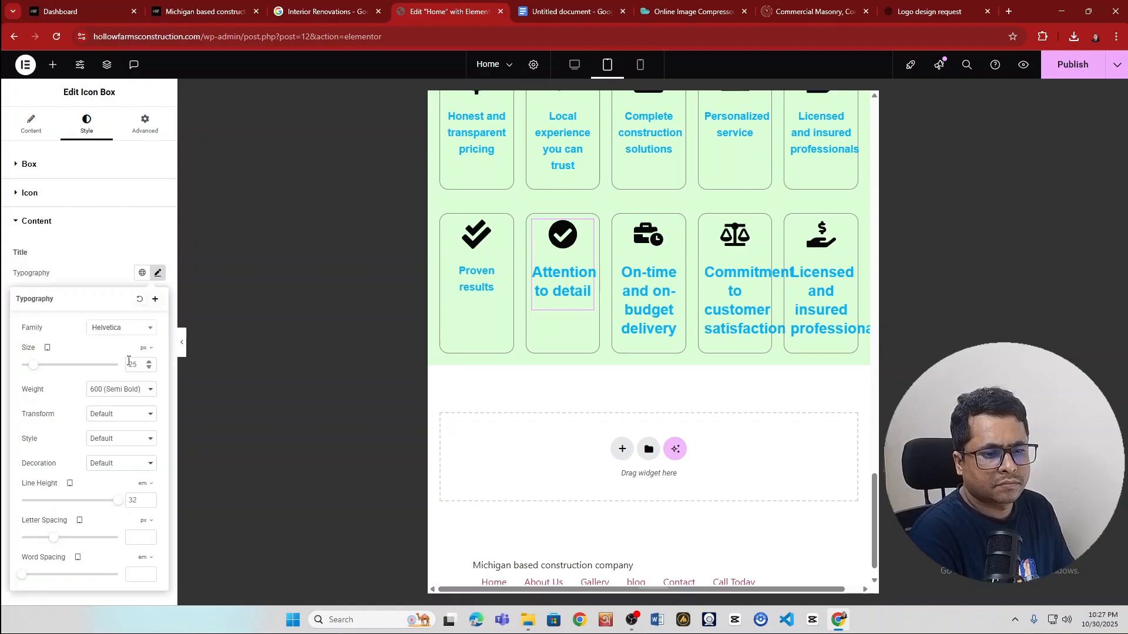
left_click_drag(37, 366, 30, 366)
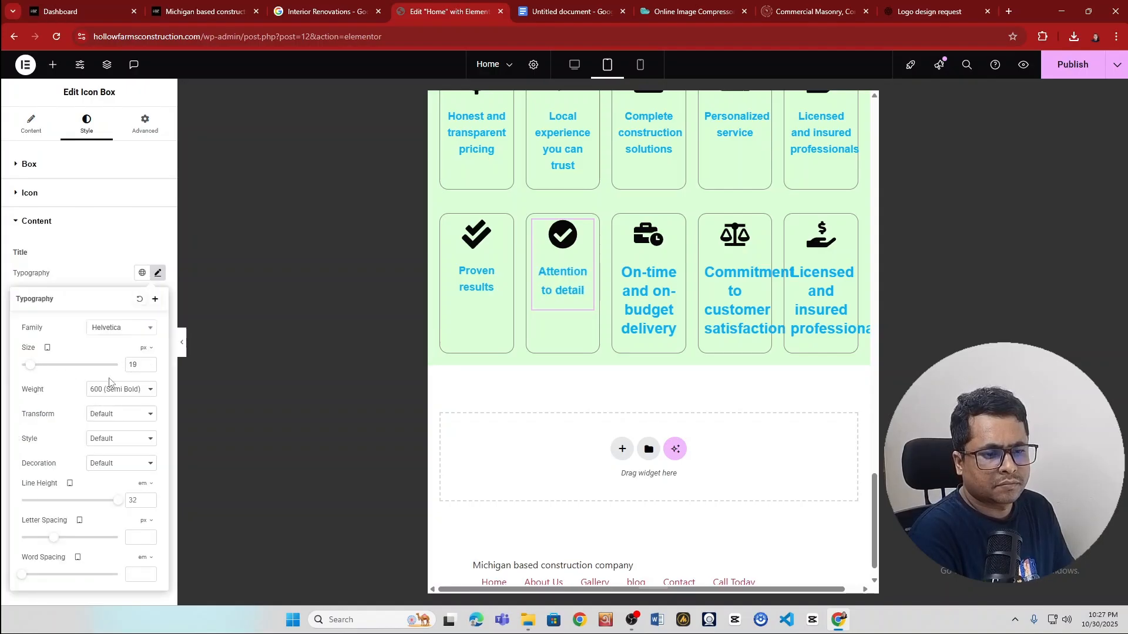
left_click(149, 362)
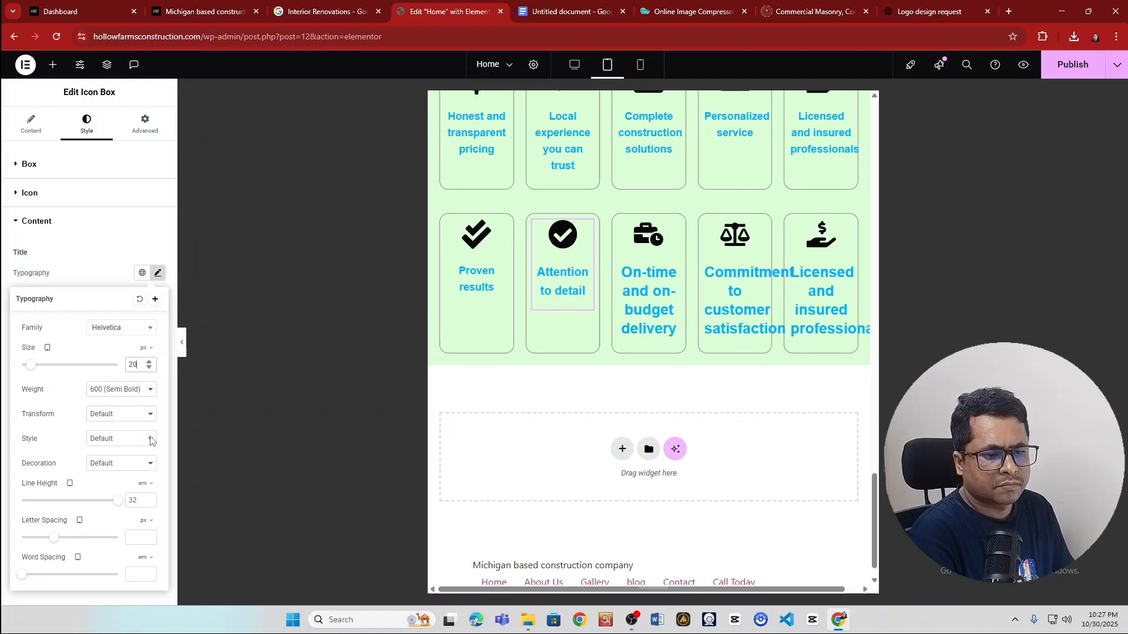
left_click(149, 362)
left_click(149, 363)
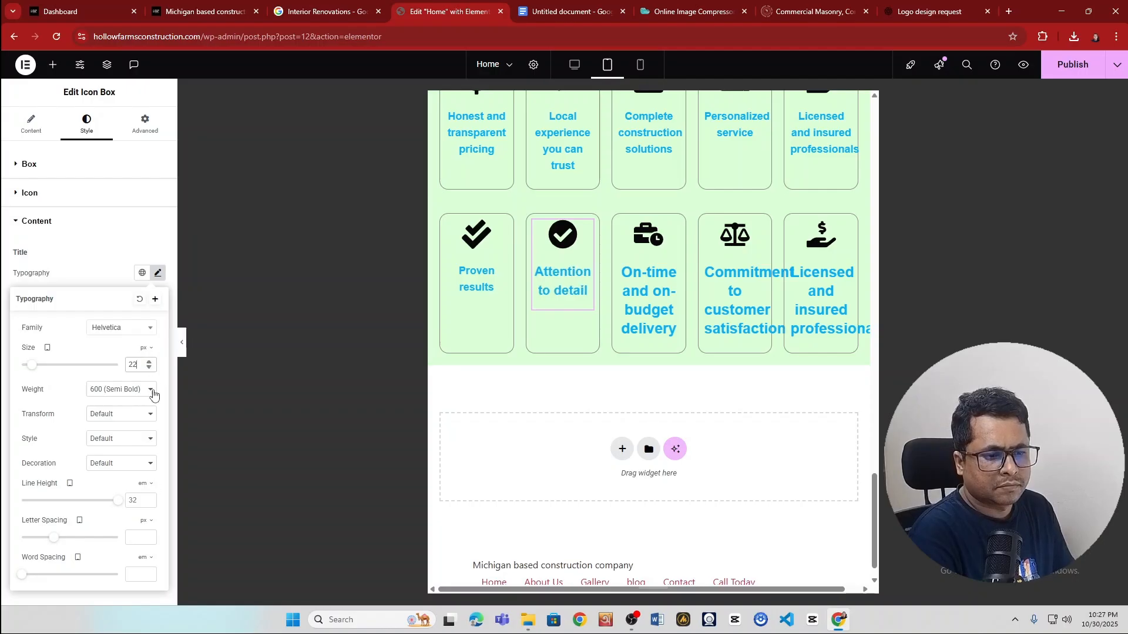
left_click(149, 368)
left_click(150, 368)
left_click(150, 368)
left_click(149, 368)
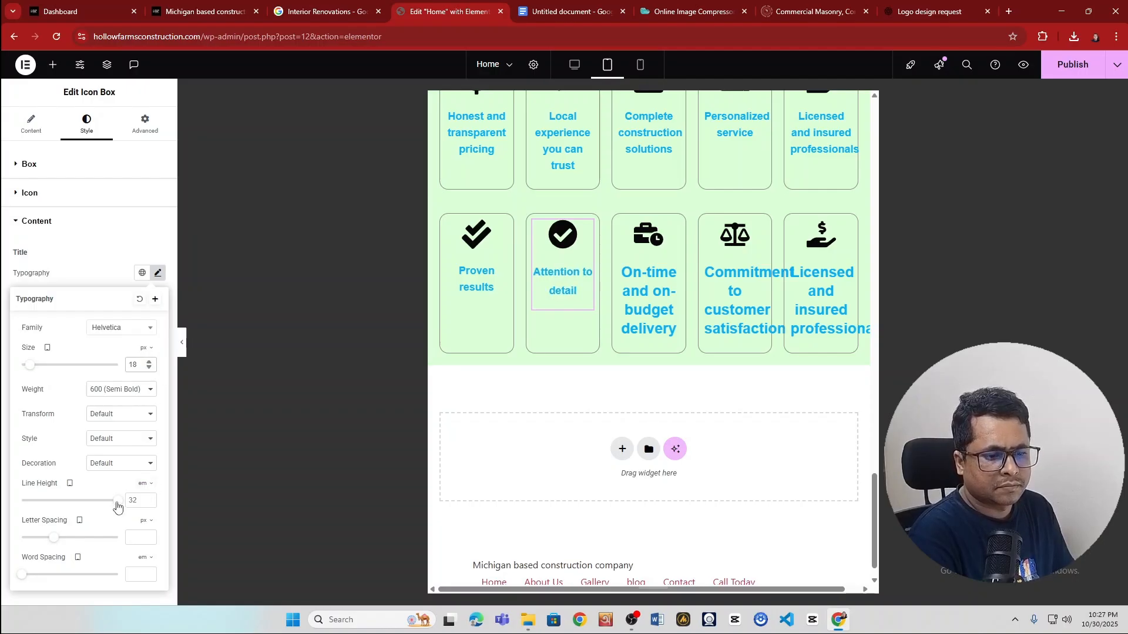
- Switch the "Attention to detail" title's line height unit to px and set the line height to 28
left_click(151, 484)
left_click(143, 485)
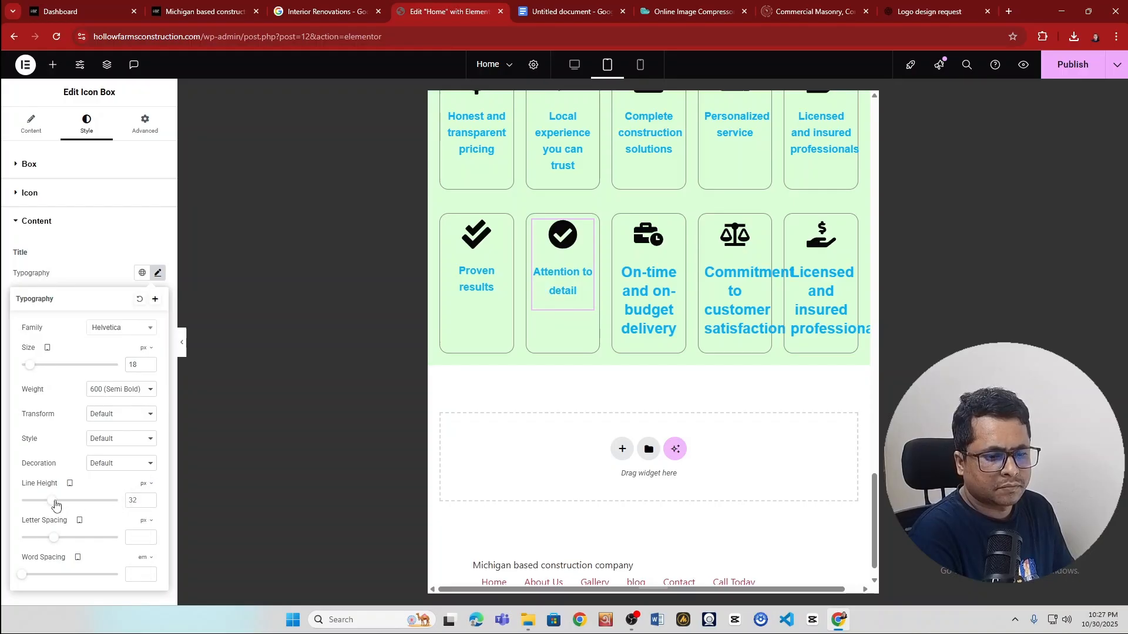
mouse_move(56, 505)
left_mouse_down()
mouse_move(42, 506)
mouse_move(56, 507)
left_mouse_up()
left_click(149, 504)
left_click(150, 504)
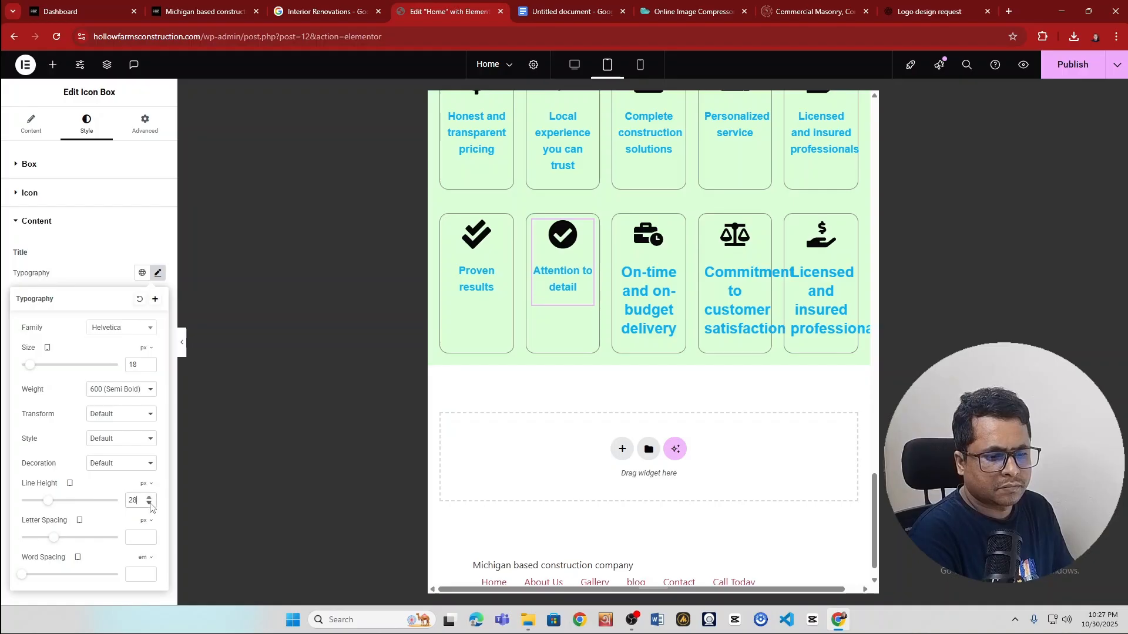
- Set the tablet title font size of the "On-time and on-budget delivery" icon box to 18 px
left_click(668, 238)
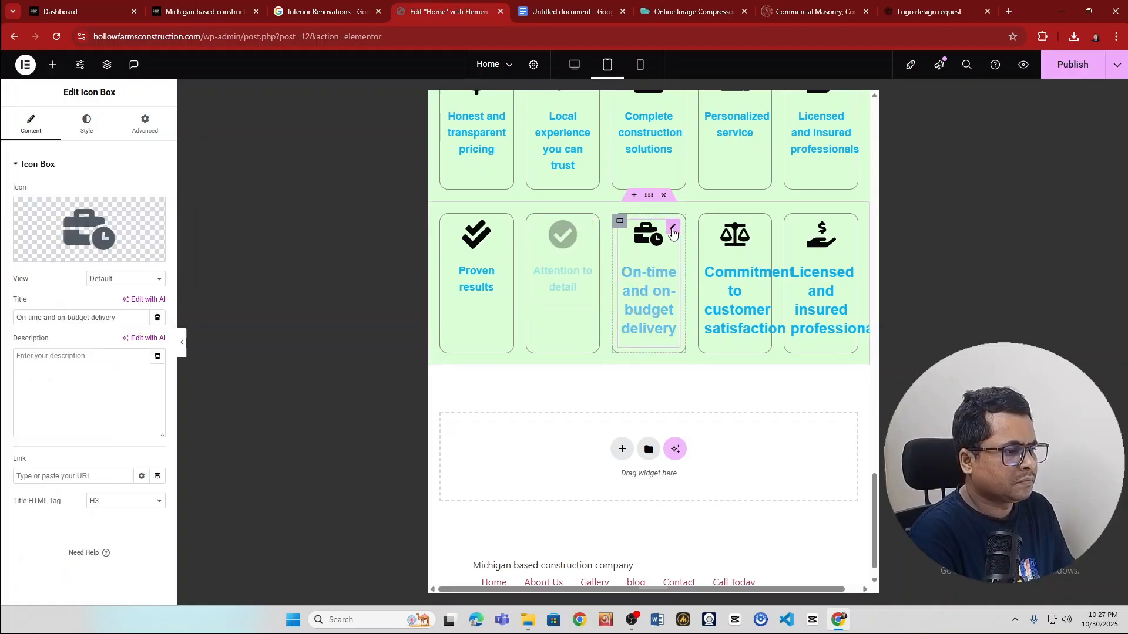
left_click(87, 126)
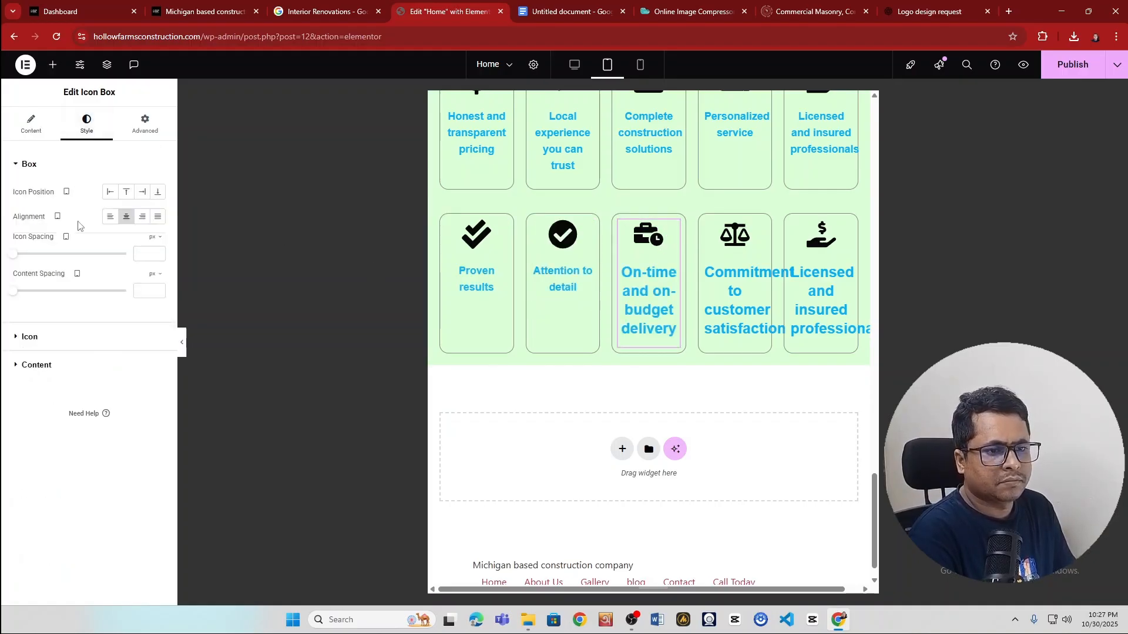
left_click(66, 366)
left_click(157, 273)
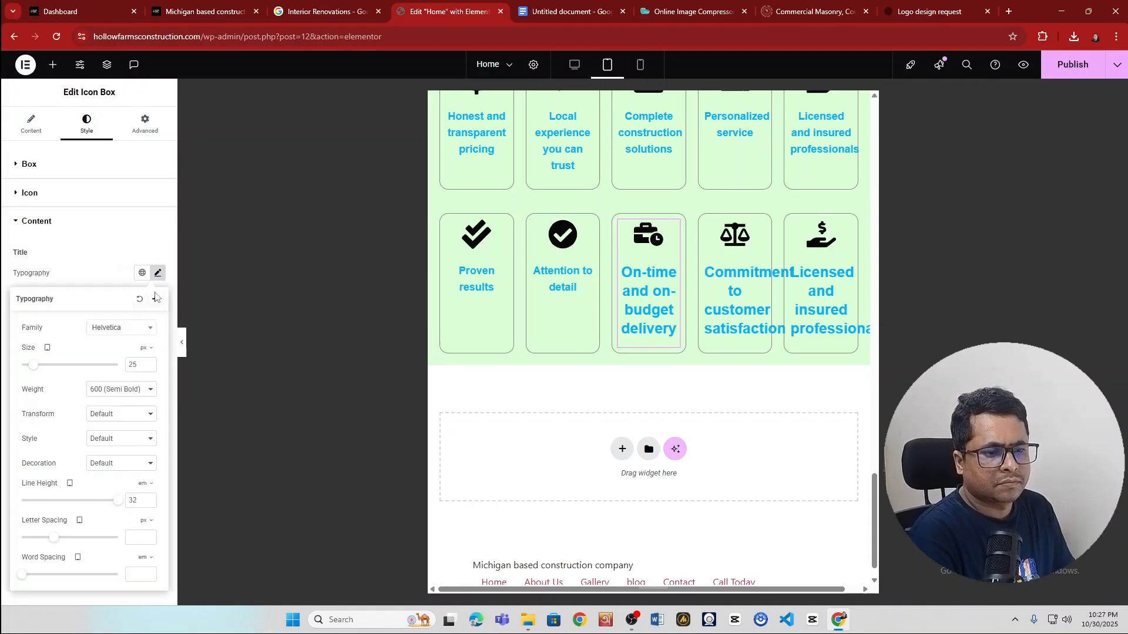
left_click_drag(33, 364, 33, 371)
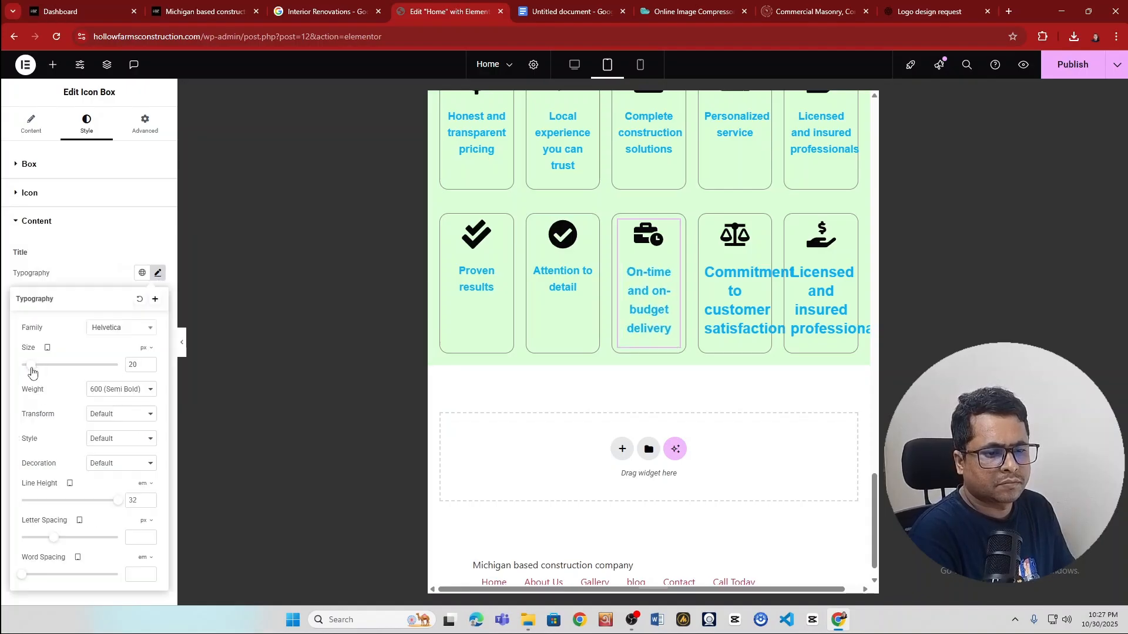
left_click(150, 368)
left_click(149, 368)
- Switch the "On-time and on-budget delivery" title's line height unit to px and set the line height to 28
left_click(151, 490)
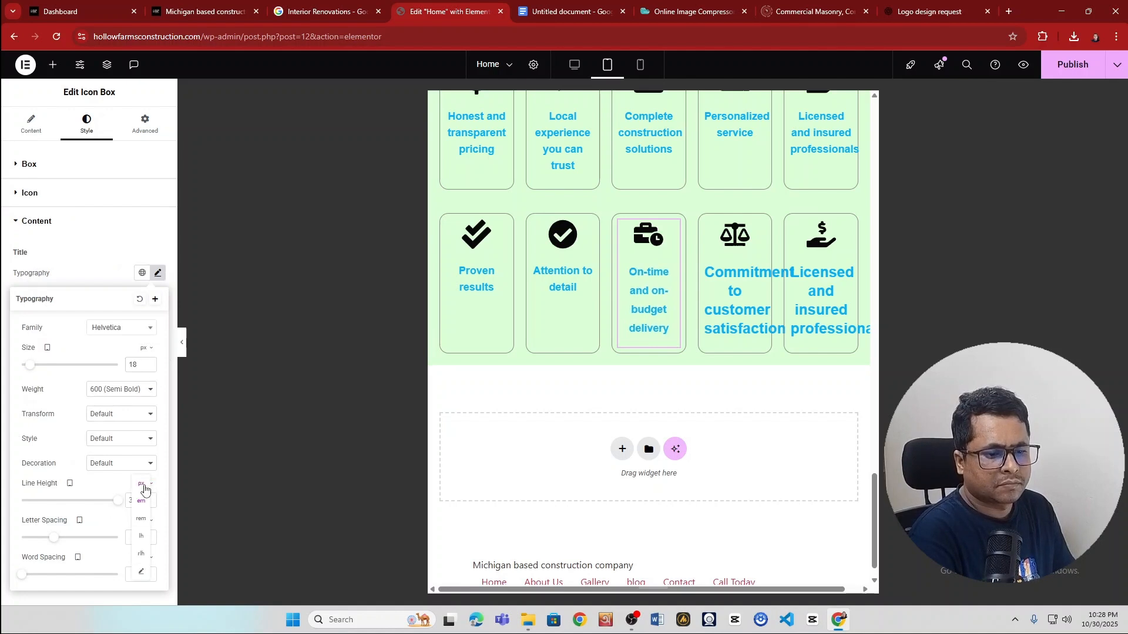
left_click(144, 497)
left_click_drag(55, 504, 47, 507)
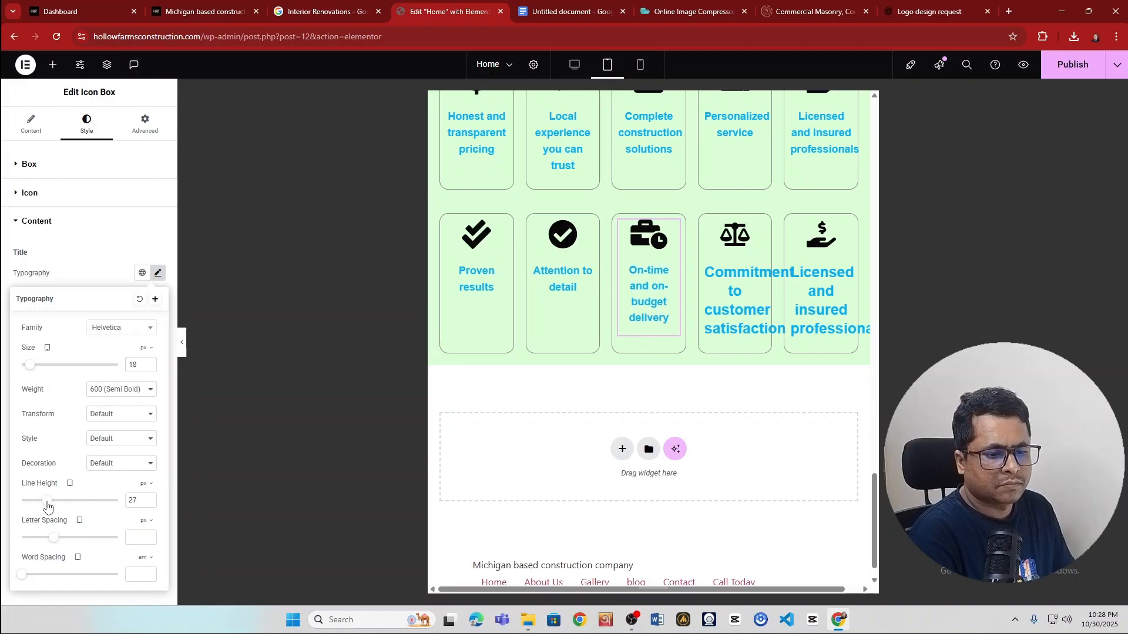
left_click(149, 498)
- Set the tablet title font size of the "Commitment to customer satisfaction" icon box to 18 px
left_click(760, 229)
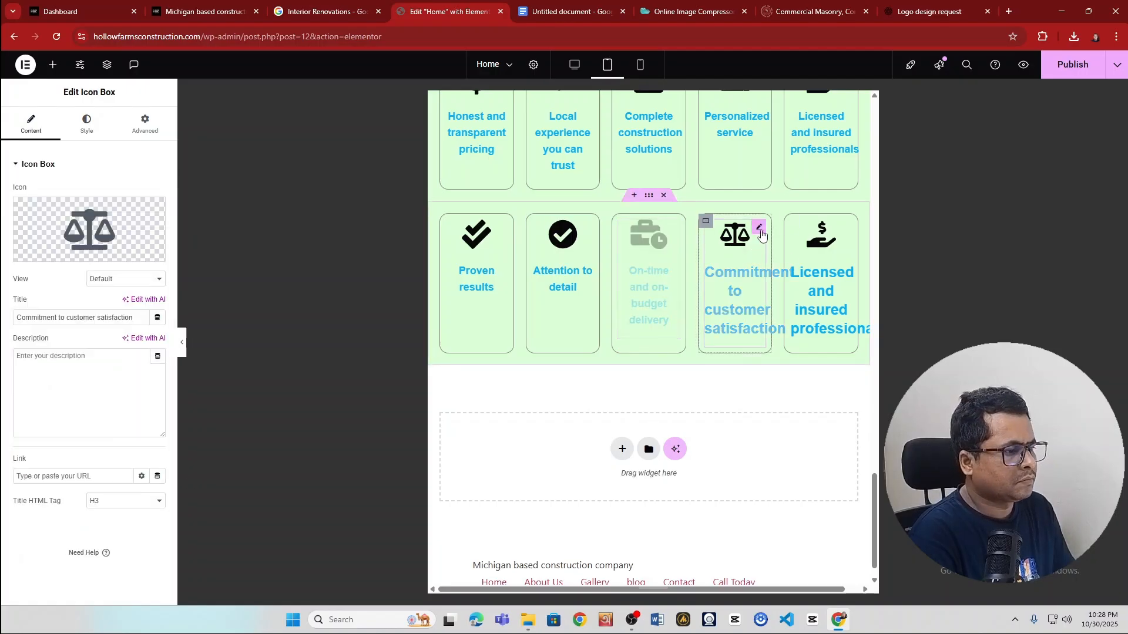
left_click(87, 124)
left_click(59, 363)
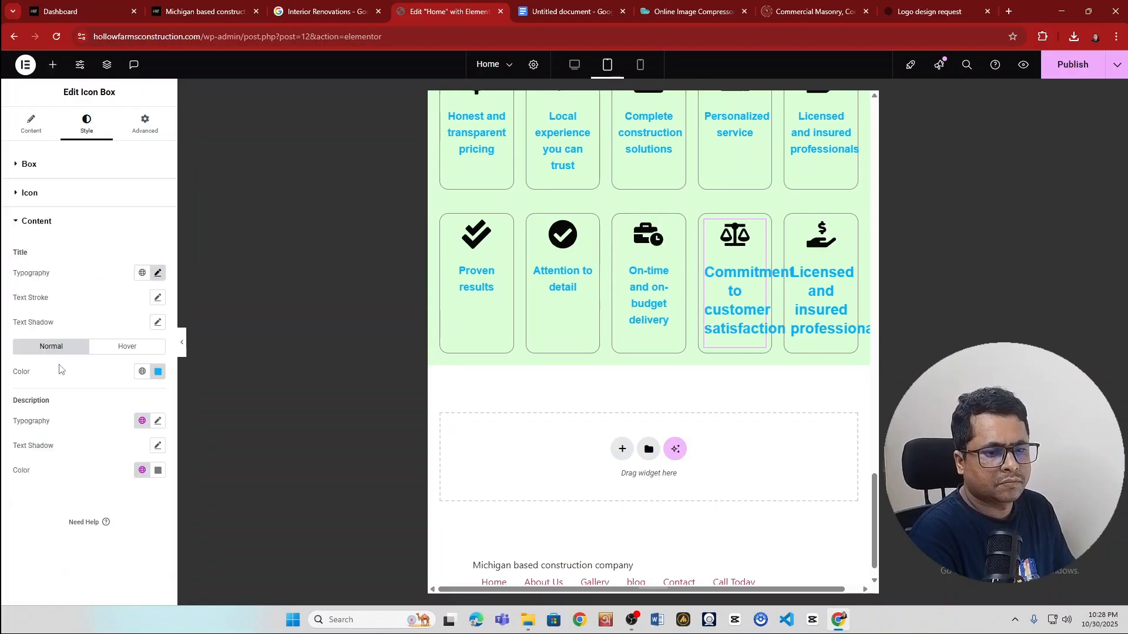
left_click(158, 272)
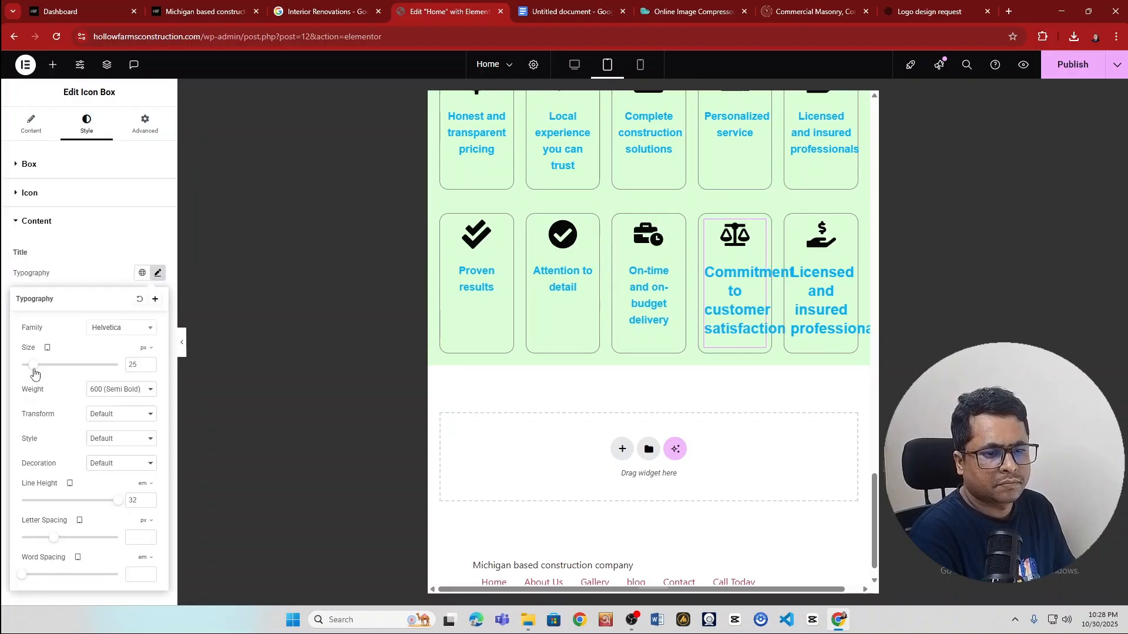
left_click_drag(34, 373, 28, 374)
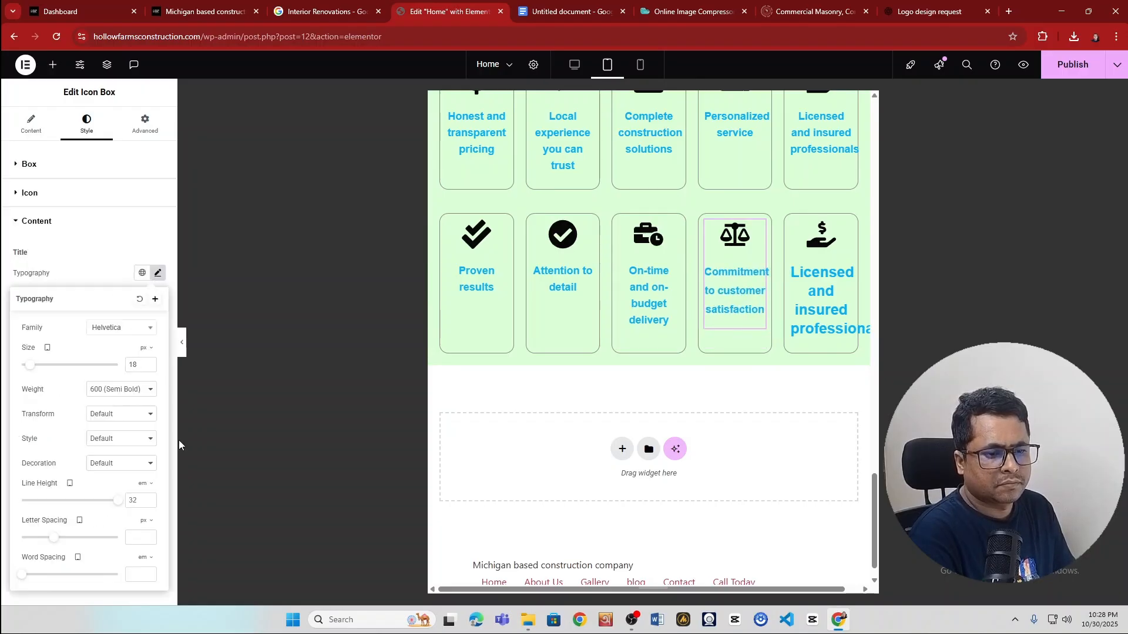
- Switch the "Commitment to customer satisfaction" title's line height unit to px and set the line height to 28
left_click(146, 487)
left_click(143, 497)
left_click_drag(117, 500, 52, 505)
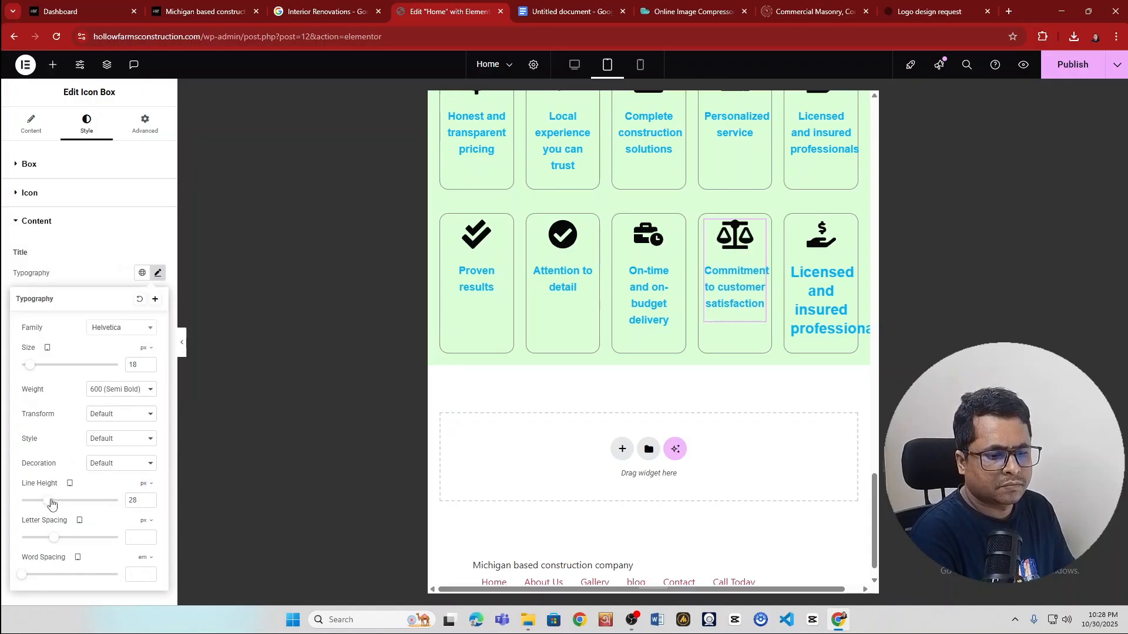
- Set the tablet title font size of the second-row "Licensed and insured professionals" icon box to 18 px
left_click(821, 293)
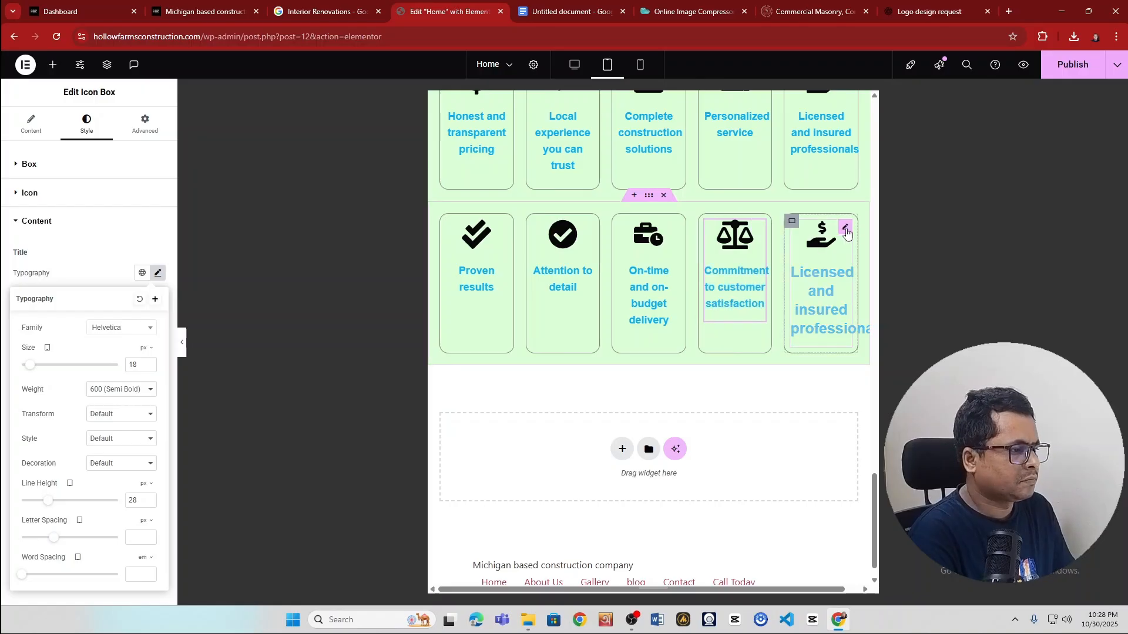
left_click(86, 124)
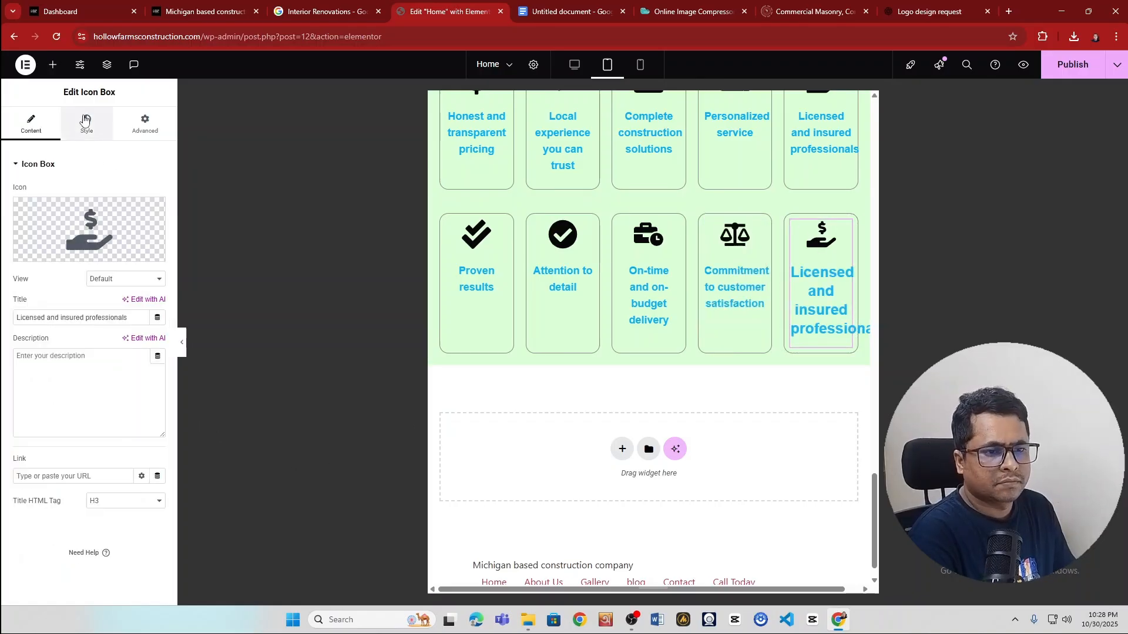
left_click(62, 373)
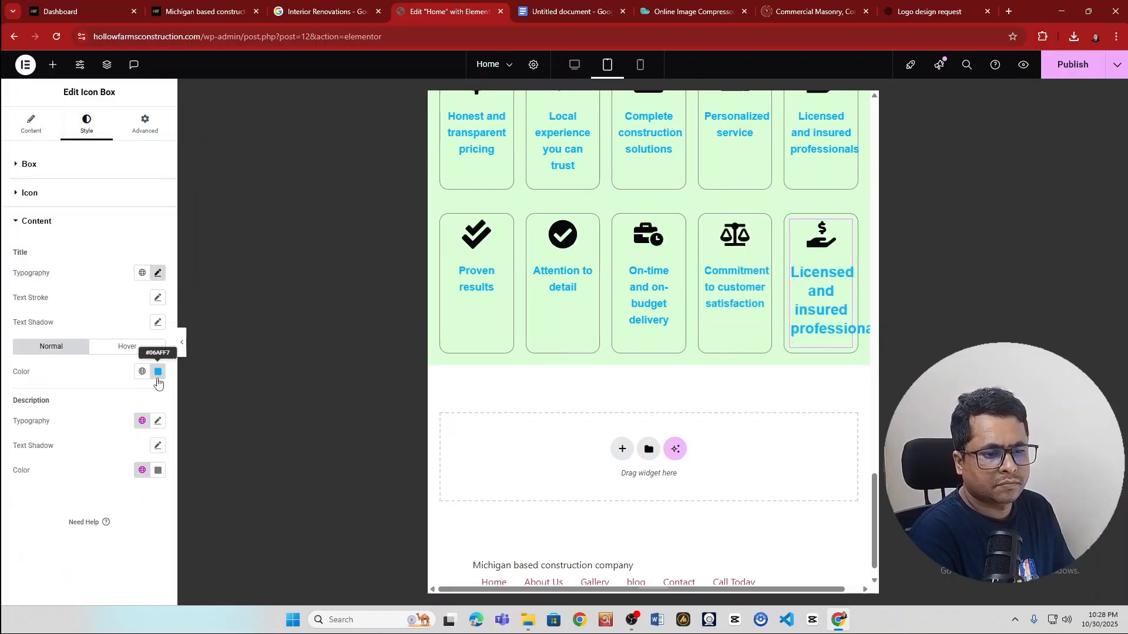
left_click(157, 273)
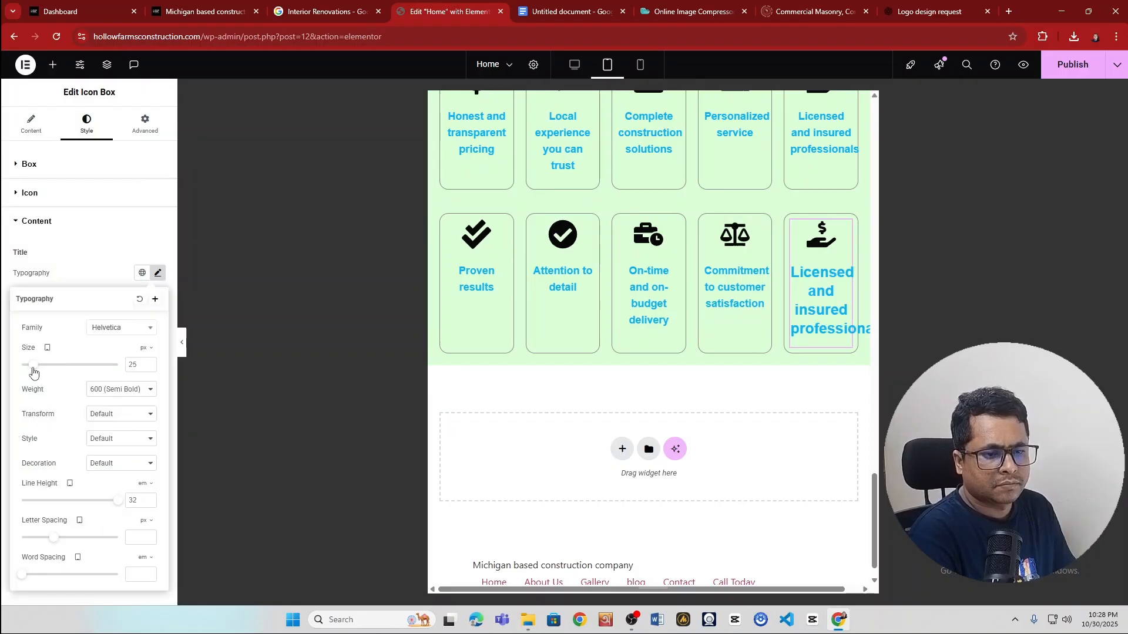
left_click_drag(33, 368, 31, 369)
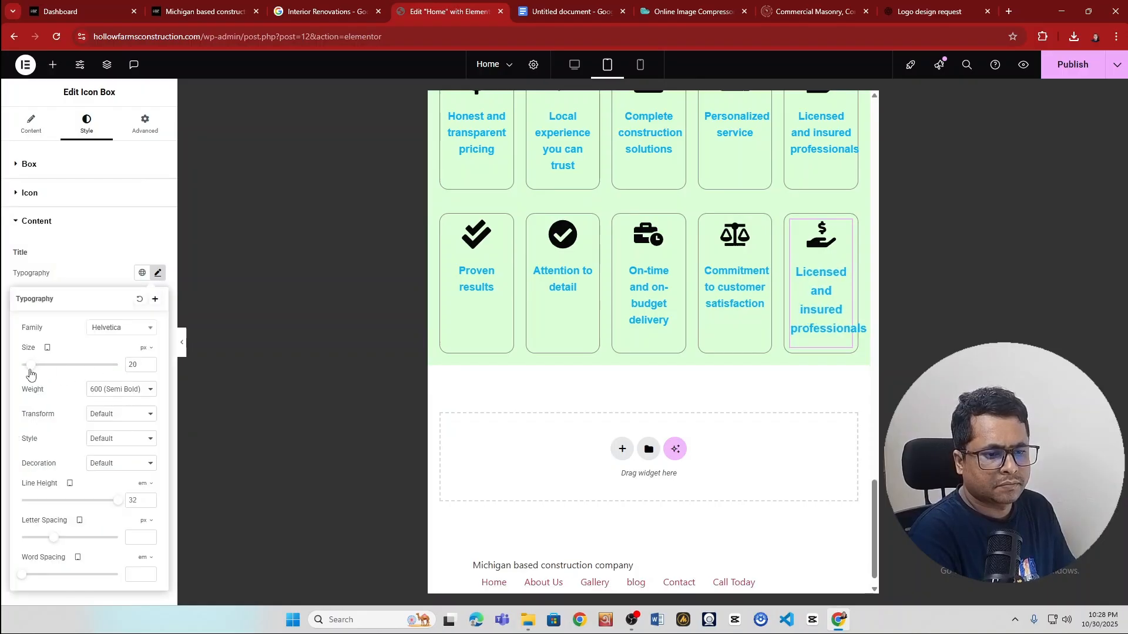
double_click(152, 369)
- Switch the second-row "Licensed and insured professionals" title's line height unit to px and set the line height to 28
left_click(143, 483)
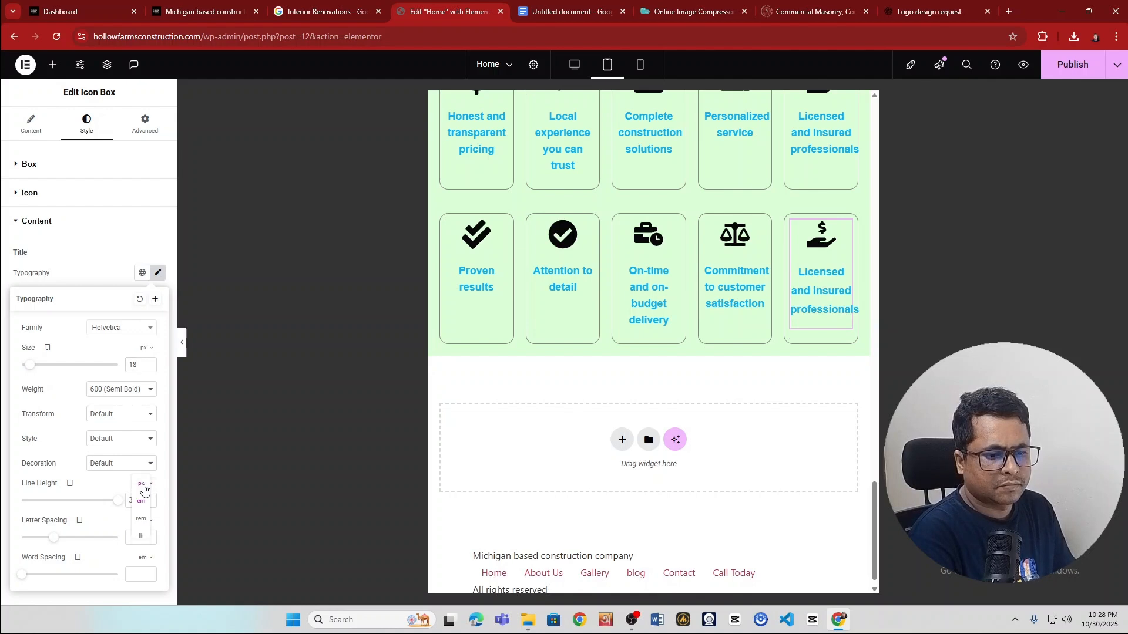
left_click(140, 497)
left_click_drag(51, 506, 49, 508)
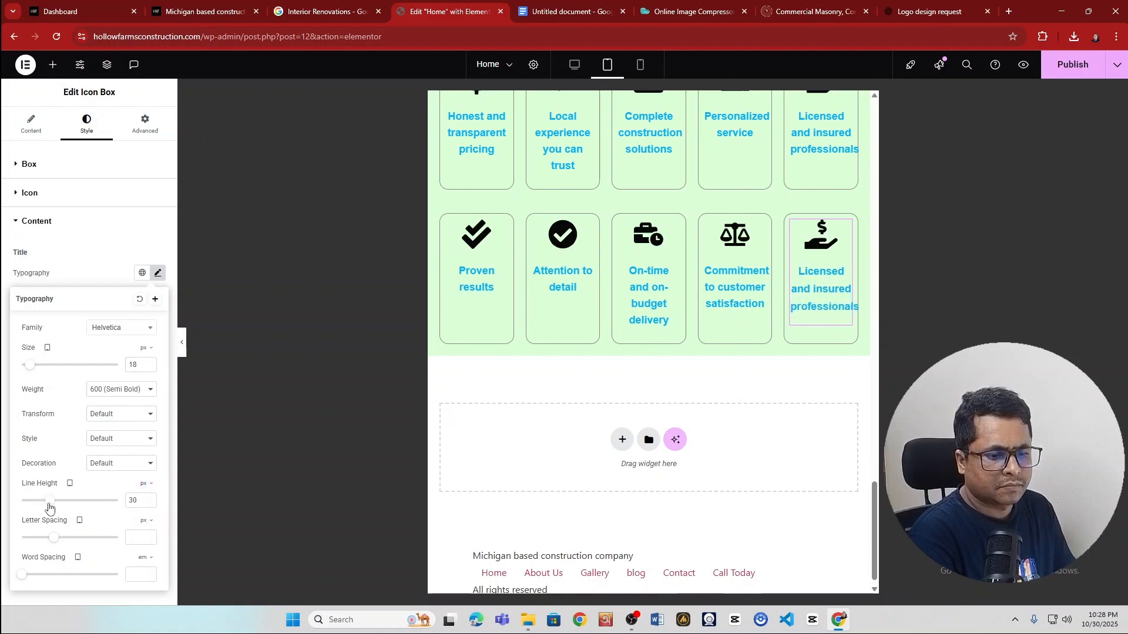
double_click(148, 504)
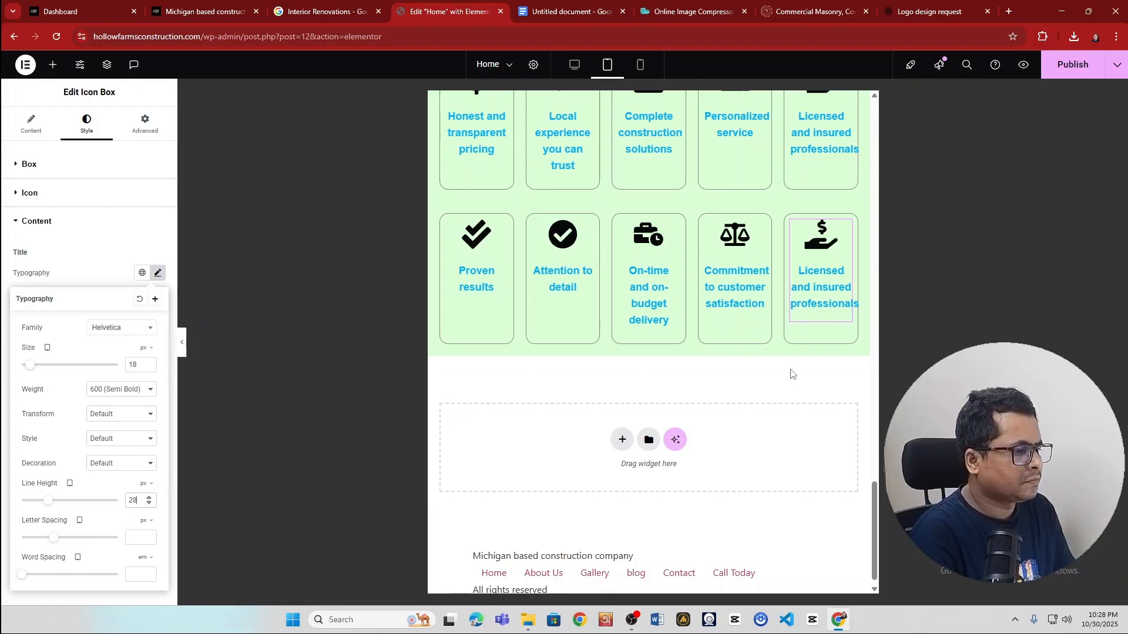
- Set the "Why Choose Hollow Farms Construction?" heading's tablet line height unit to px with a value of 59, and its font size to 33 px
scroll(791, 374, "up", 6)
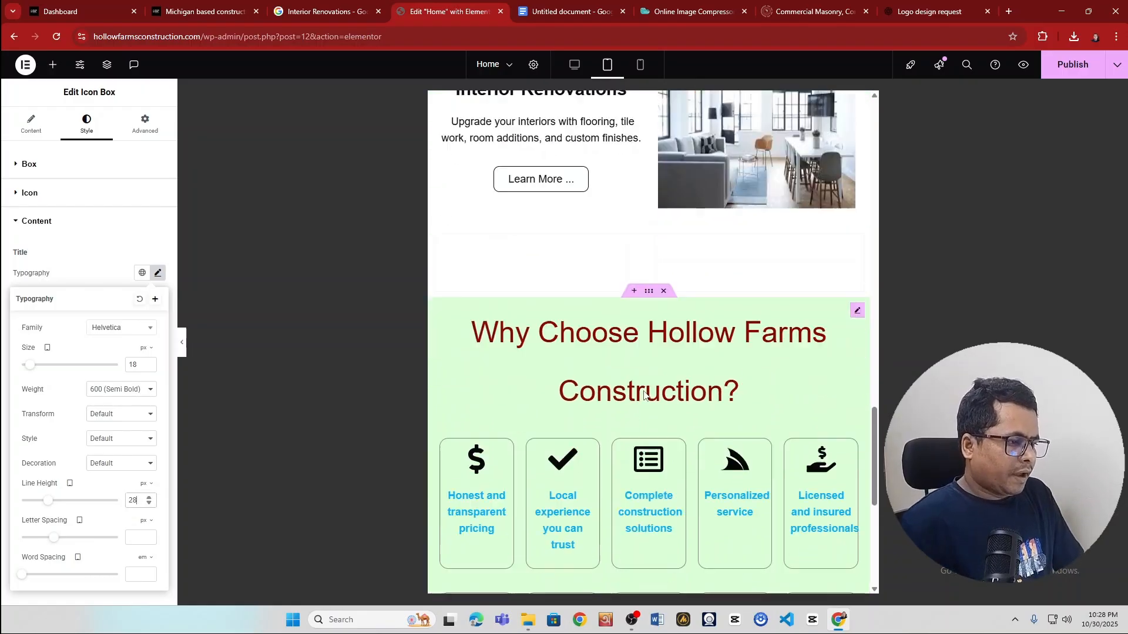
scroll(644, 394, "down", 3)
scroll(646, 411, "up", 4)
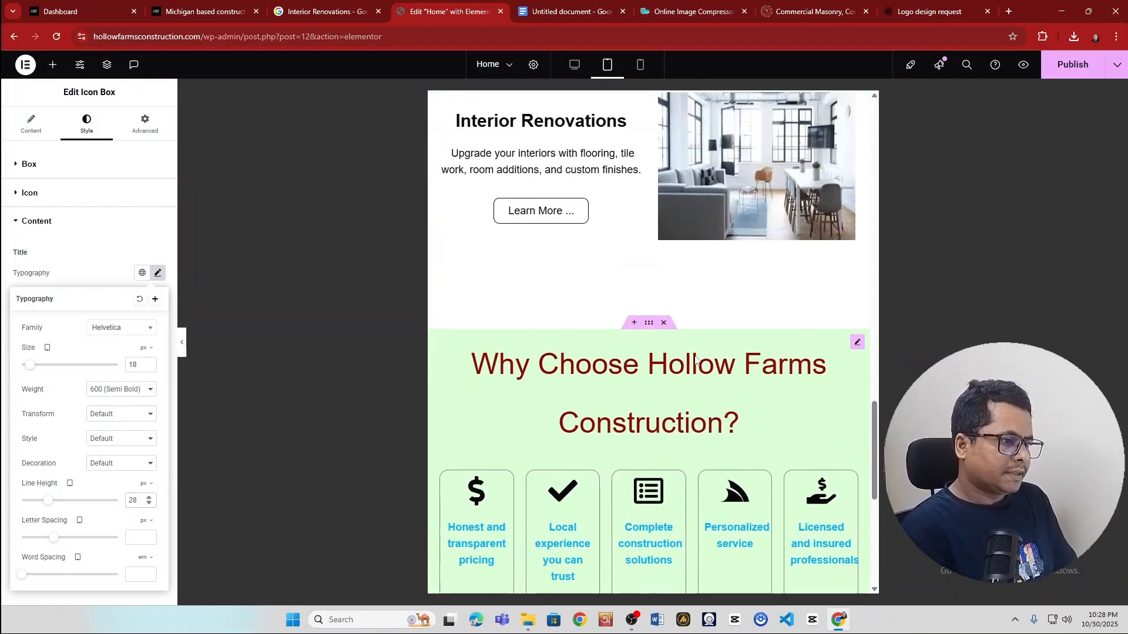
left_click(858, 343)
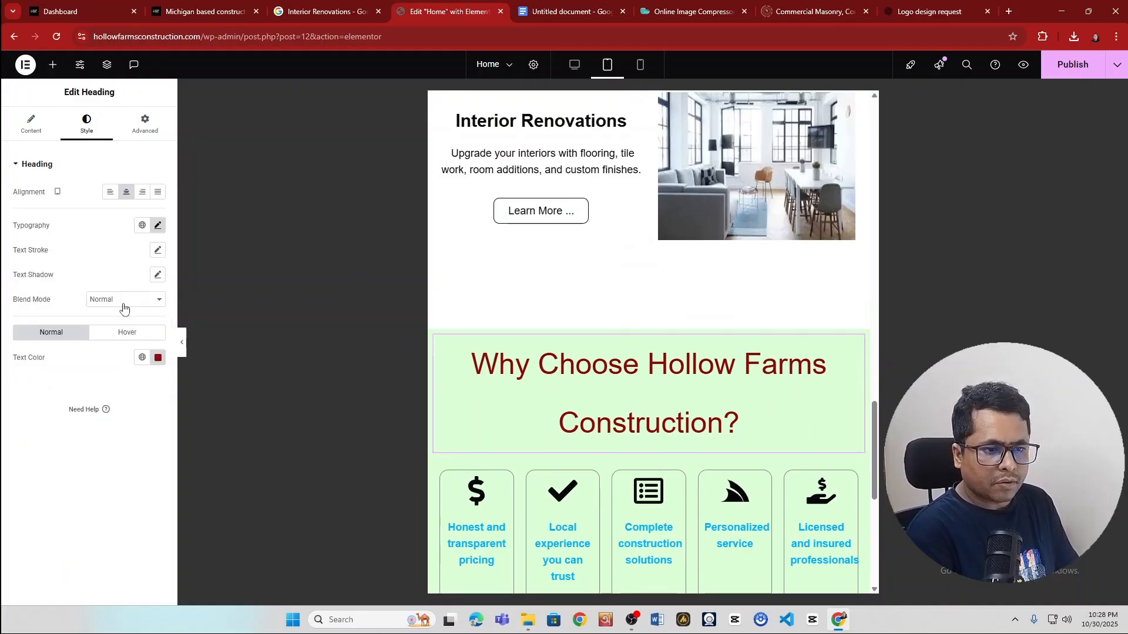
left_click(158, 225)
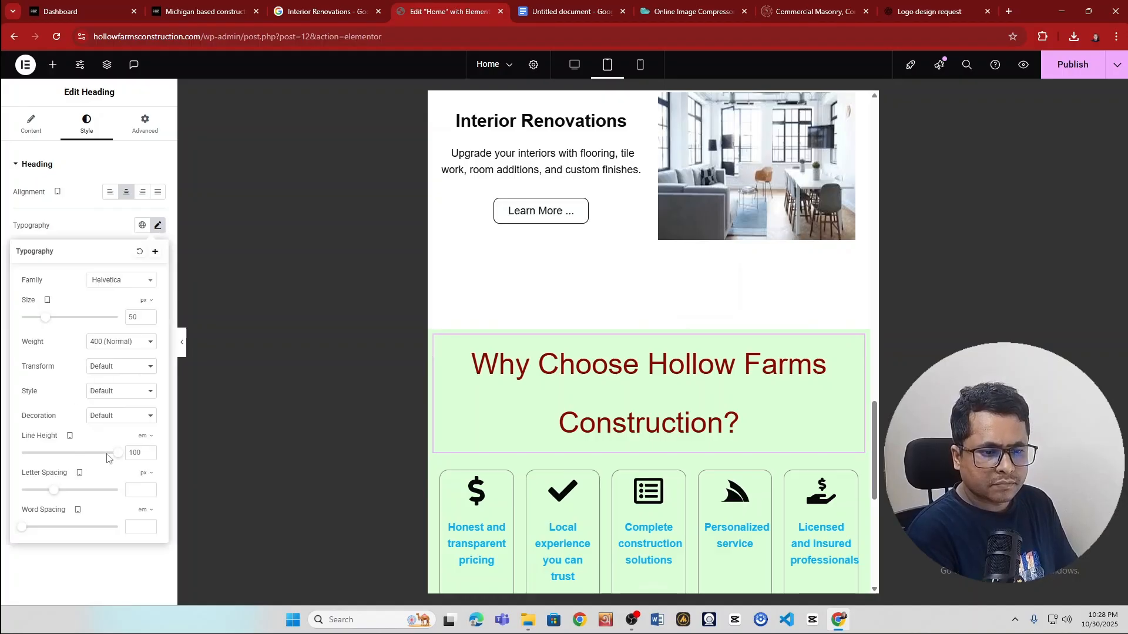
left_click_drag(117, 457, 45, 450)
left_click(150, 437)
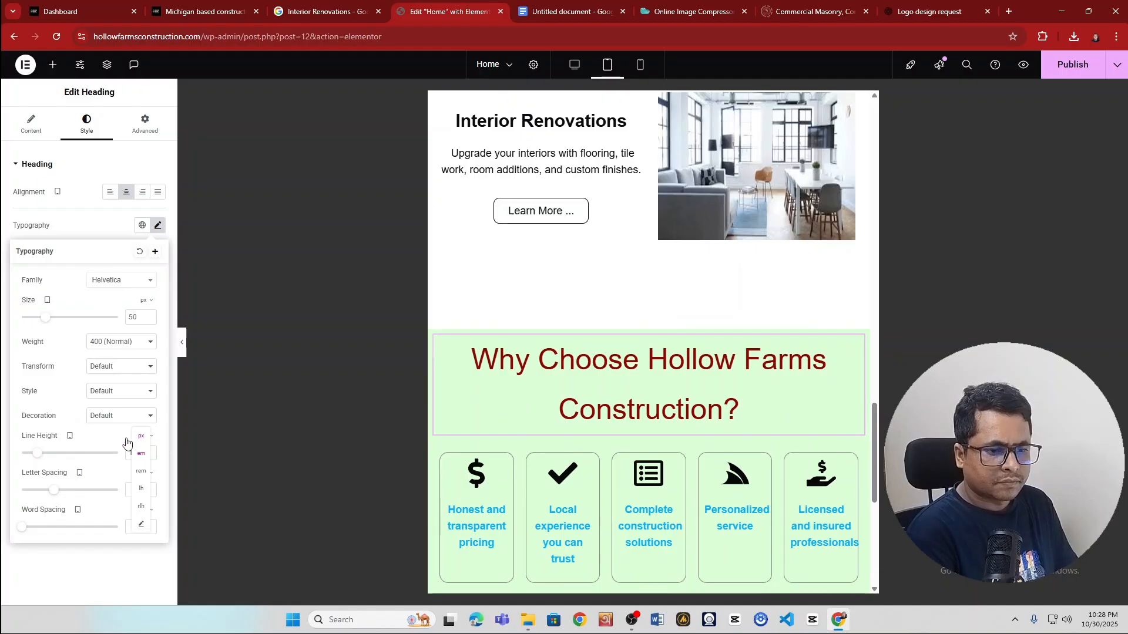
left_click(141, 436)
left_click_drag(118, 457, 79, 468)
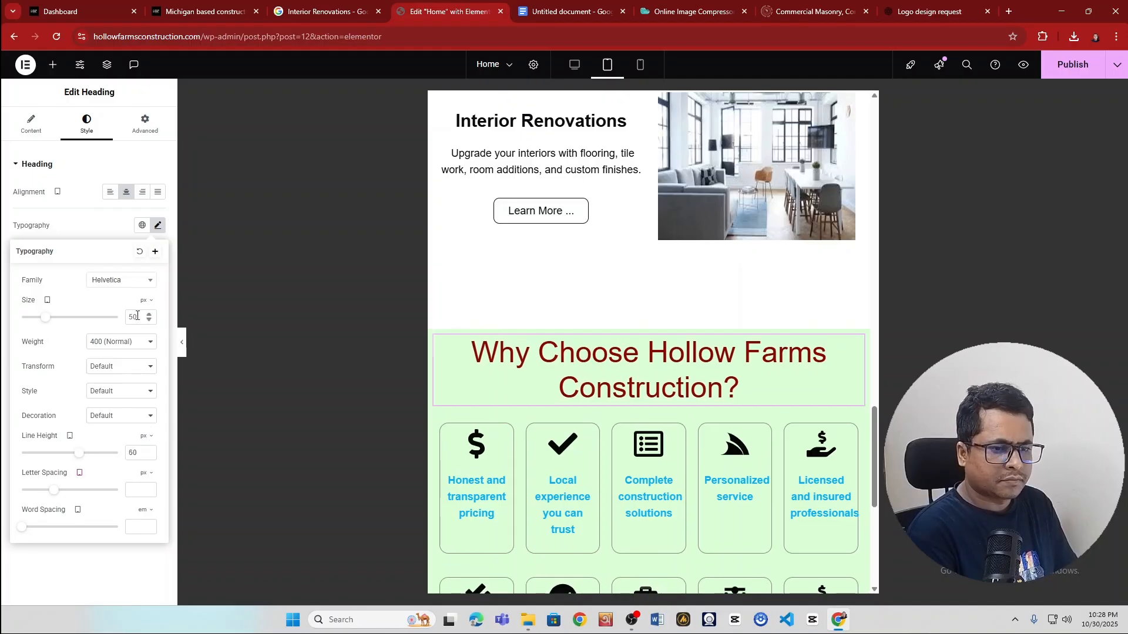
left_click_drag(46, 322, 39, 323)
mouse_move(80, 458)
left_mouse_down()
mouse_move(62, 460)
mouse_move(81, 462)
left_mouse_up()
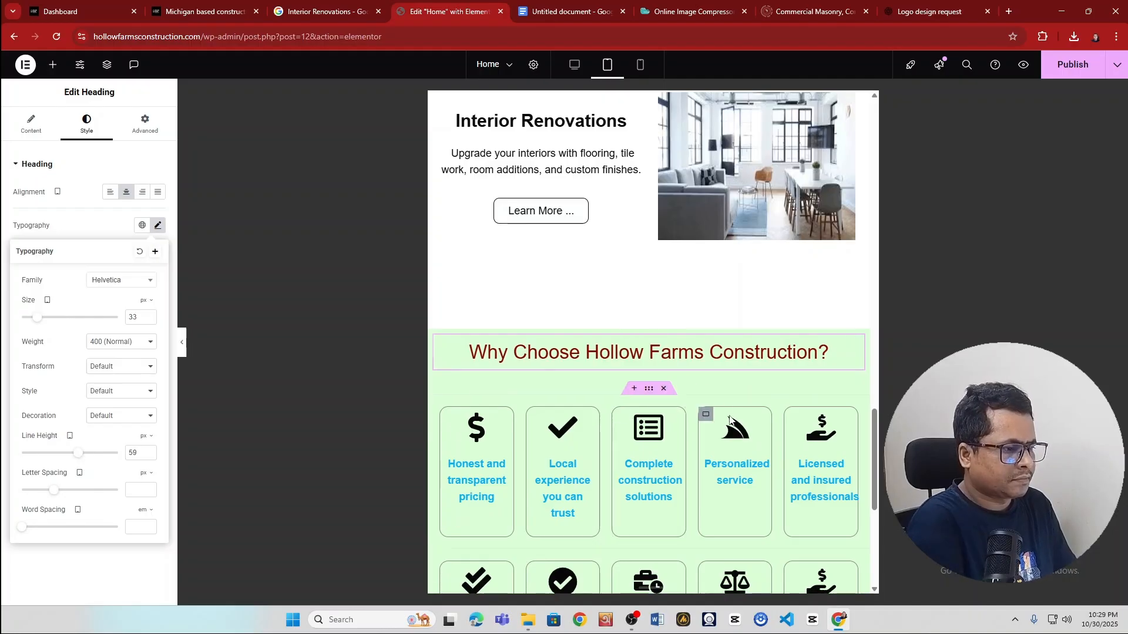
- Check the tablet layout from the hero section down to the footer and publish the page
scroll(733, 451, "down", 4)
scroll(724, 453, "up", 5)
scroll(721, 451, "up", 10)
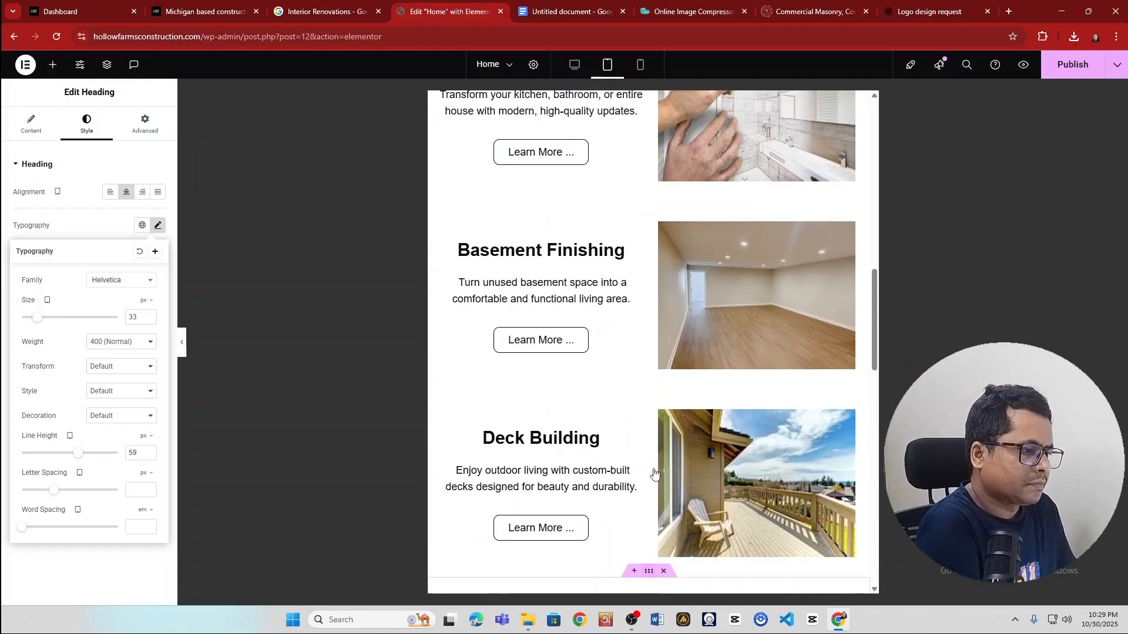
scroll(657, 464, "up", 3)
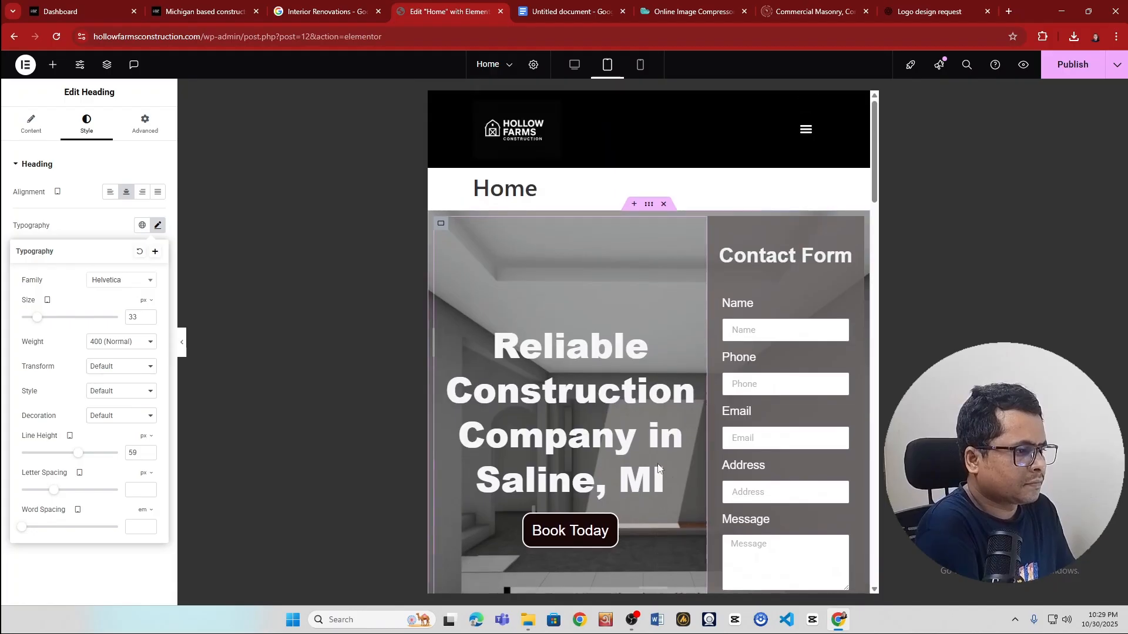
scroll(660, 461, "down", 8)
scroll(661, 464, "down", 15)
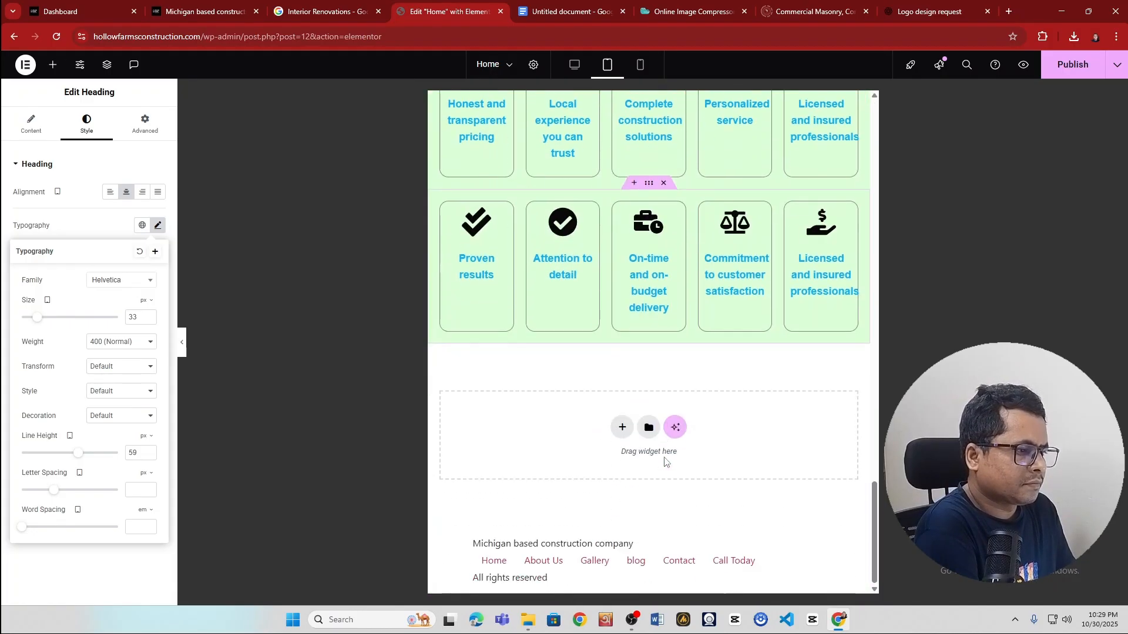
scroll(664, 459, "up", 12)
scroll(665, 455, "up", 3)
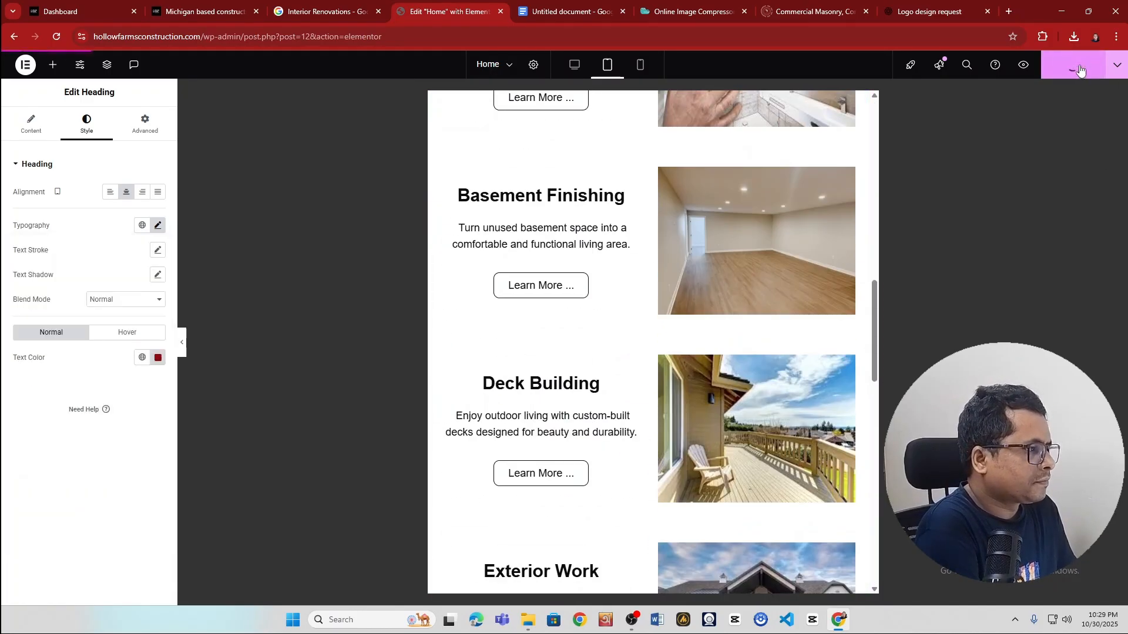
- Examine the published tablet layout of the hero, contact form, service sections, "Why Choose" icon boxes and footer
scroll(710, 402, "up", 10)
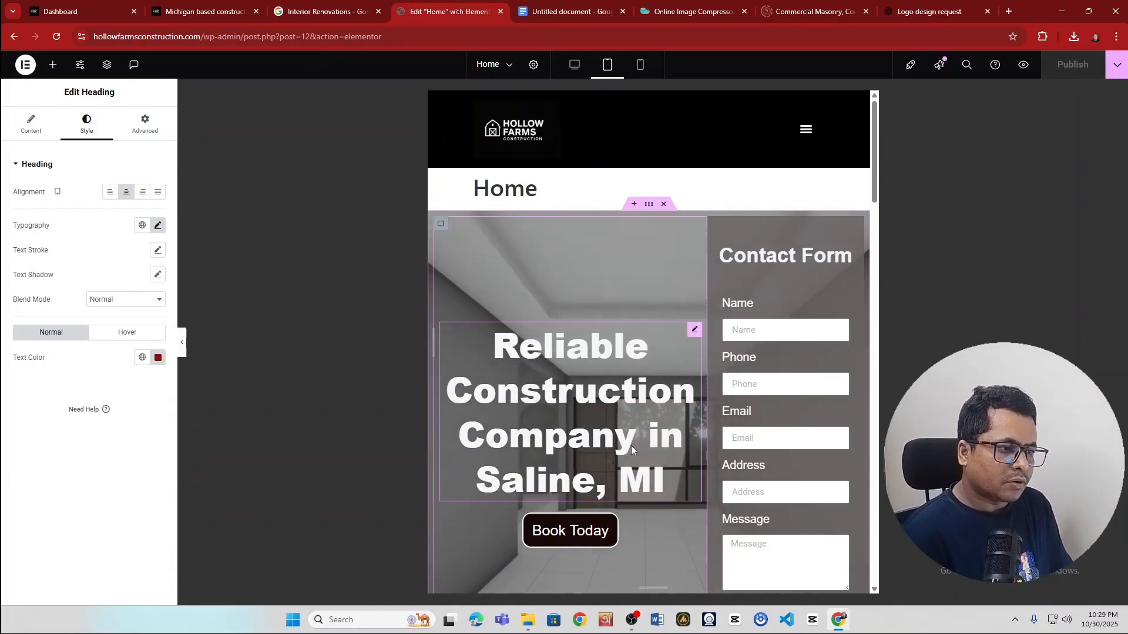
scroll(633, 449, "down", 15)
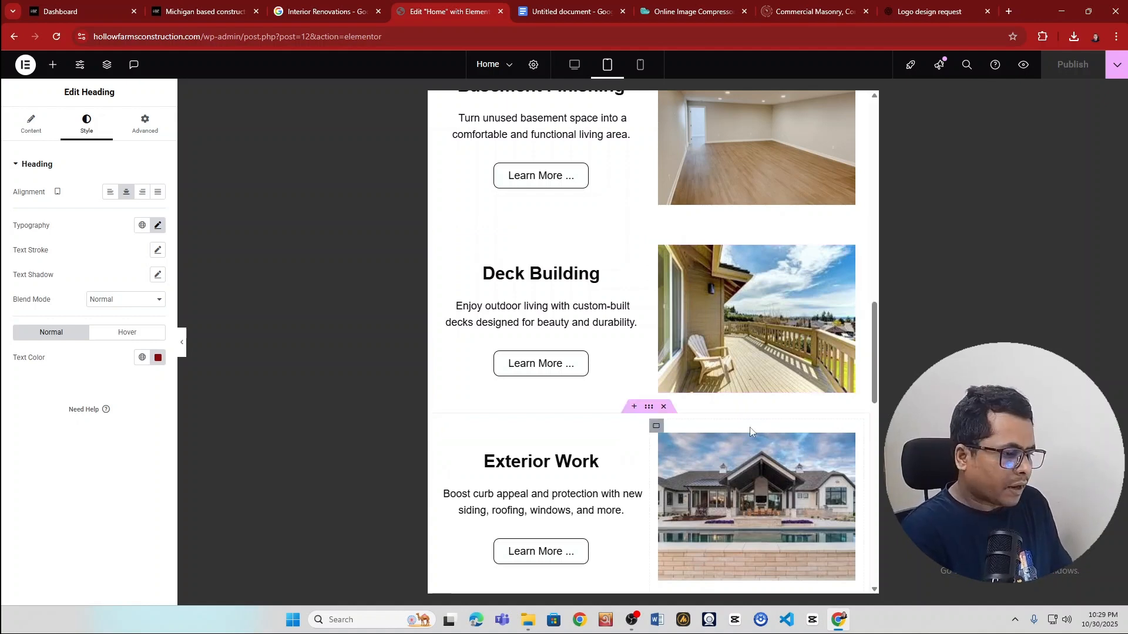
scroll(644, 490, "down", 10)
scroll(644, 491, "up", 2)
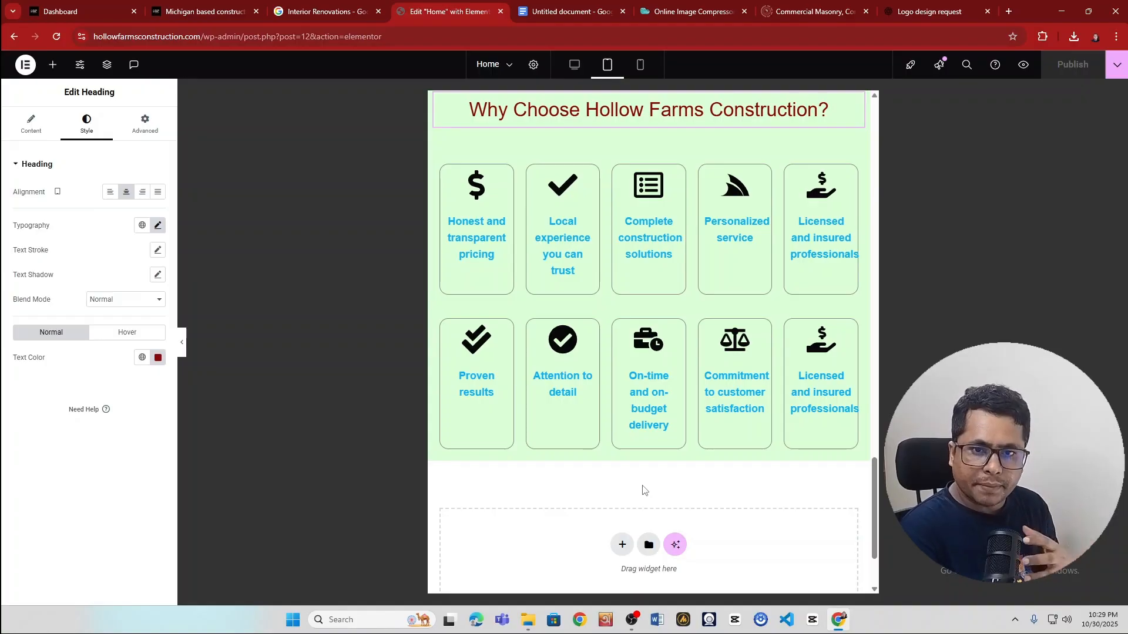
scroll(643, 490, "down", 2)
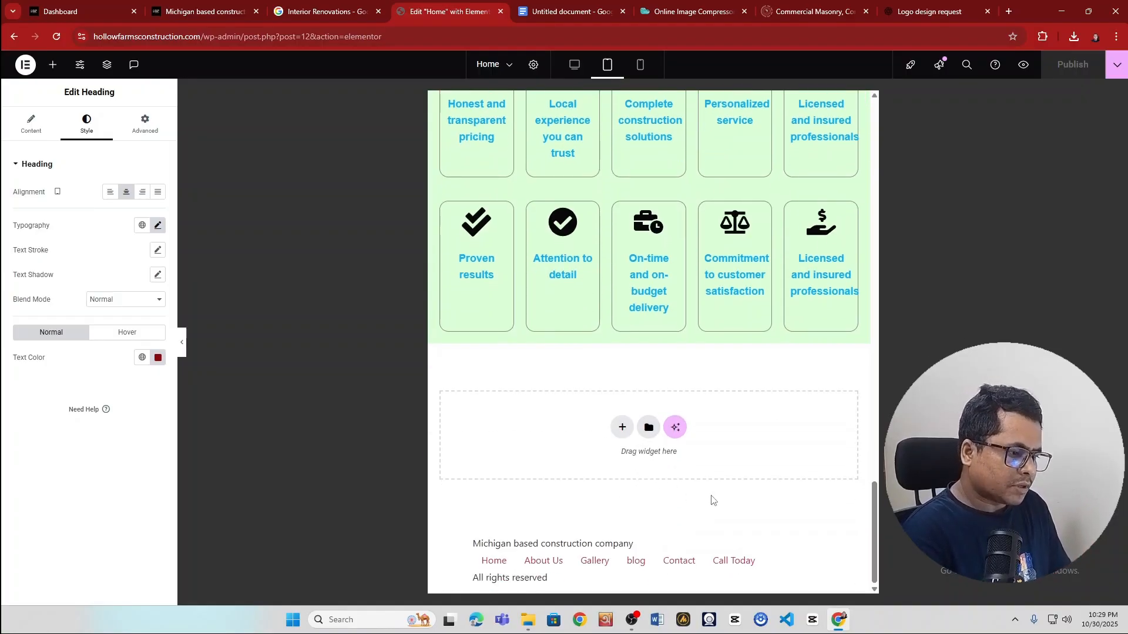
scroll(711, 496, "up", 15)
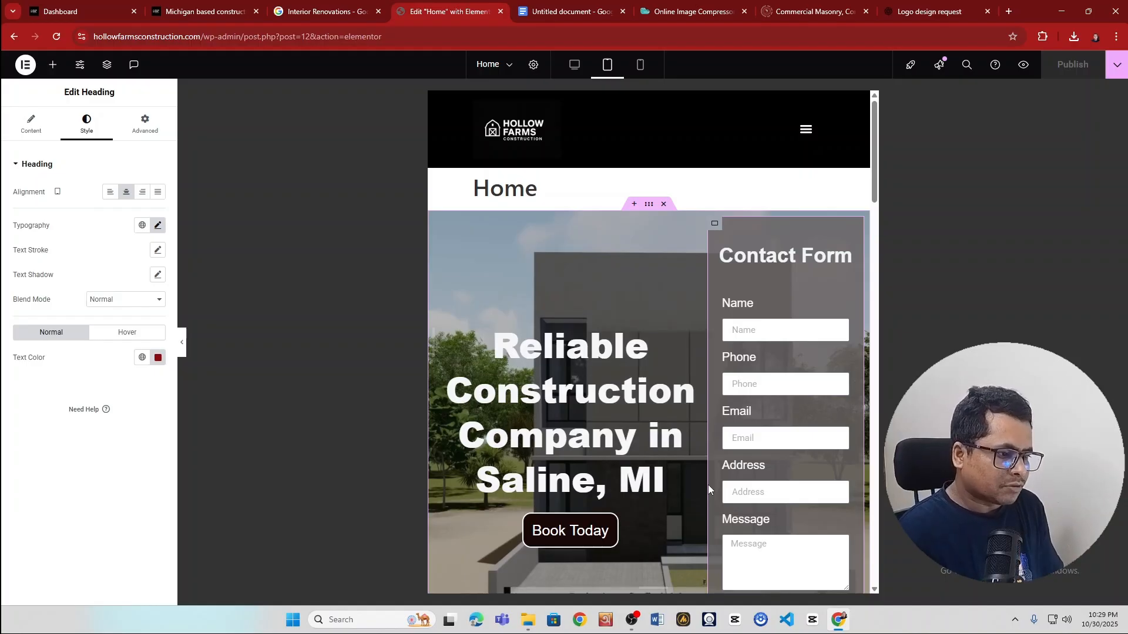
- Switch the editor to the desktop preview and look over the page's layout
left_click(574, 64)
scroll(684, 436, "down", 10)
scroll(685, 444, "up", 15)
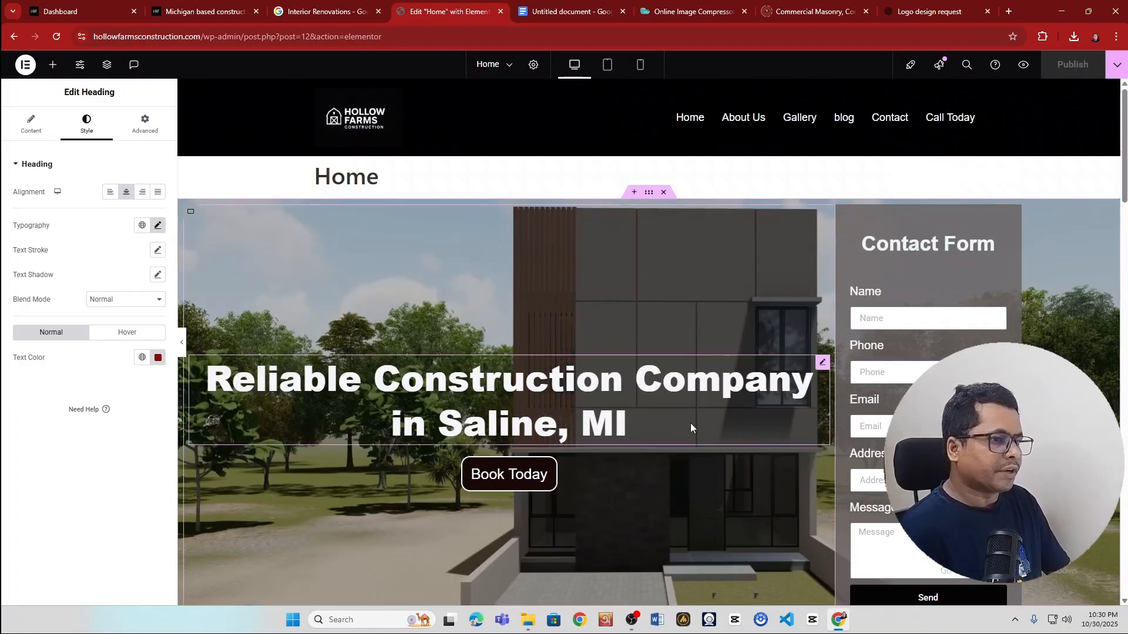
- Reload the live Hollow Farms Construction home page in its browser tab and examine its desktop layout from hero to footer
left_click(188, 7)
left_click(56, 37)
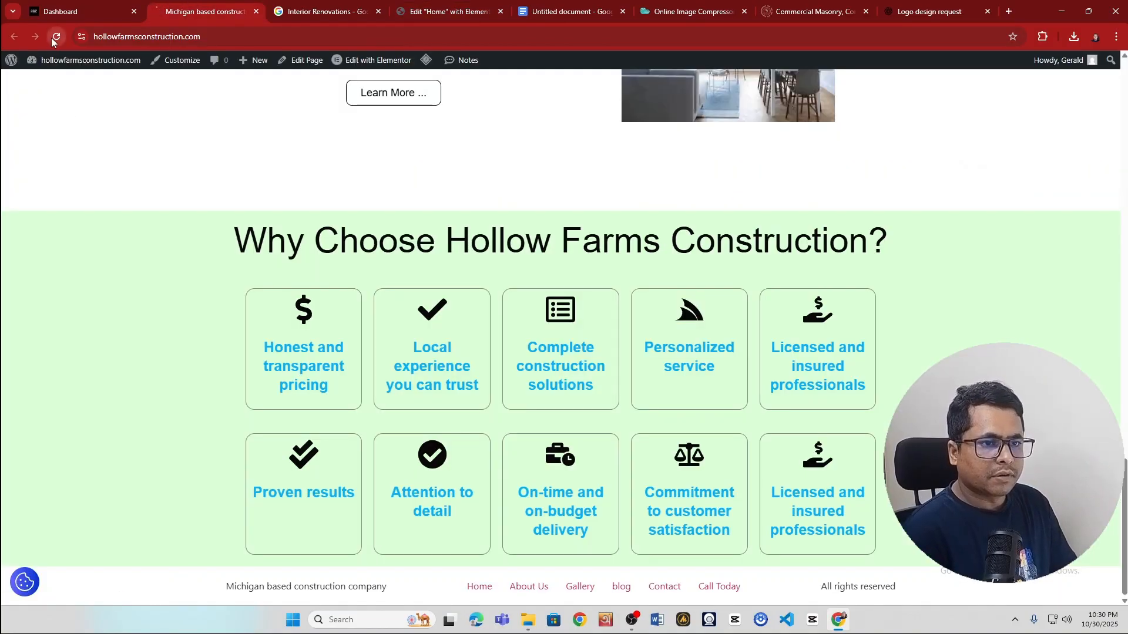
scroll(207, 277, "up", 10)
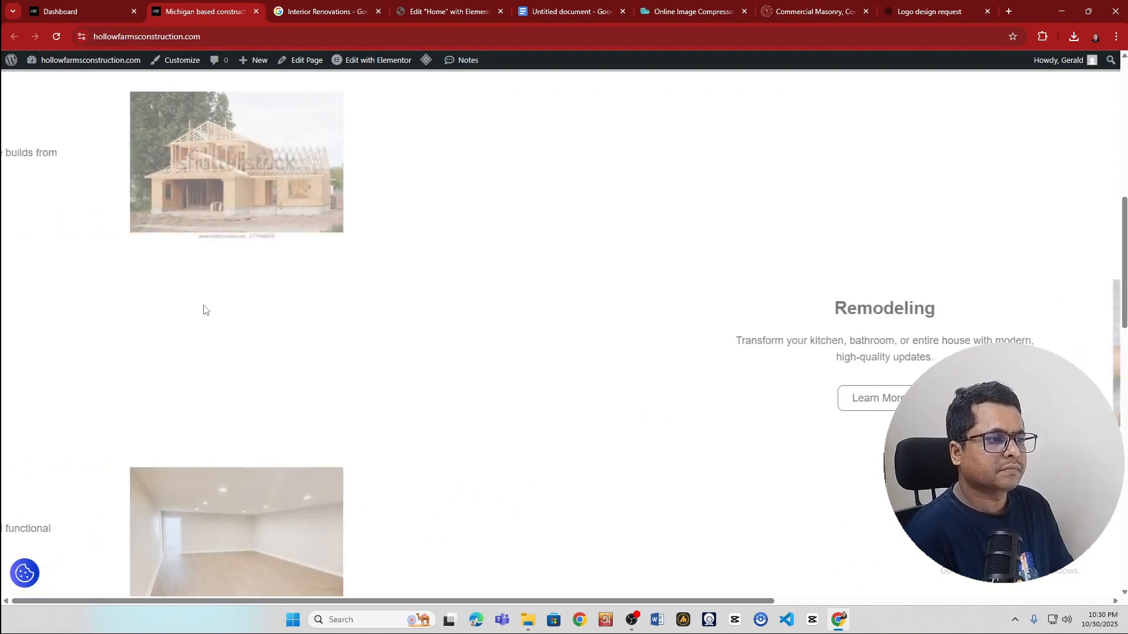
scroll(207, 309, "up", 10)
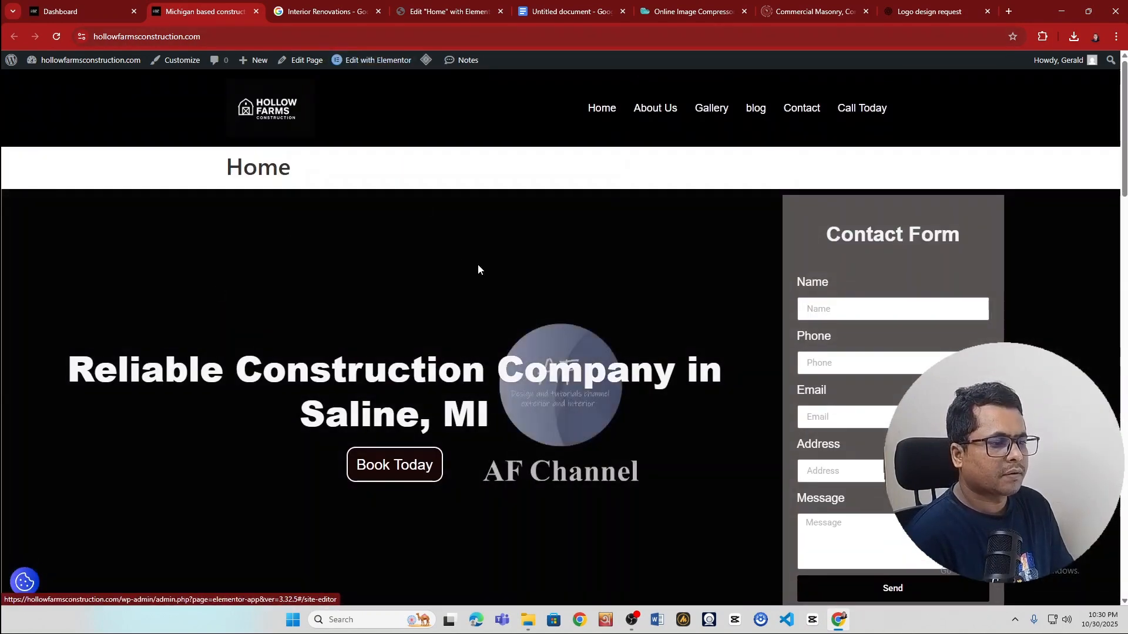
scroll(477, 263, "down", 15)
scroll(555, 376, "down", 5)
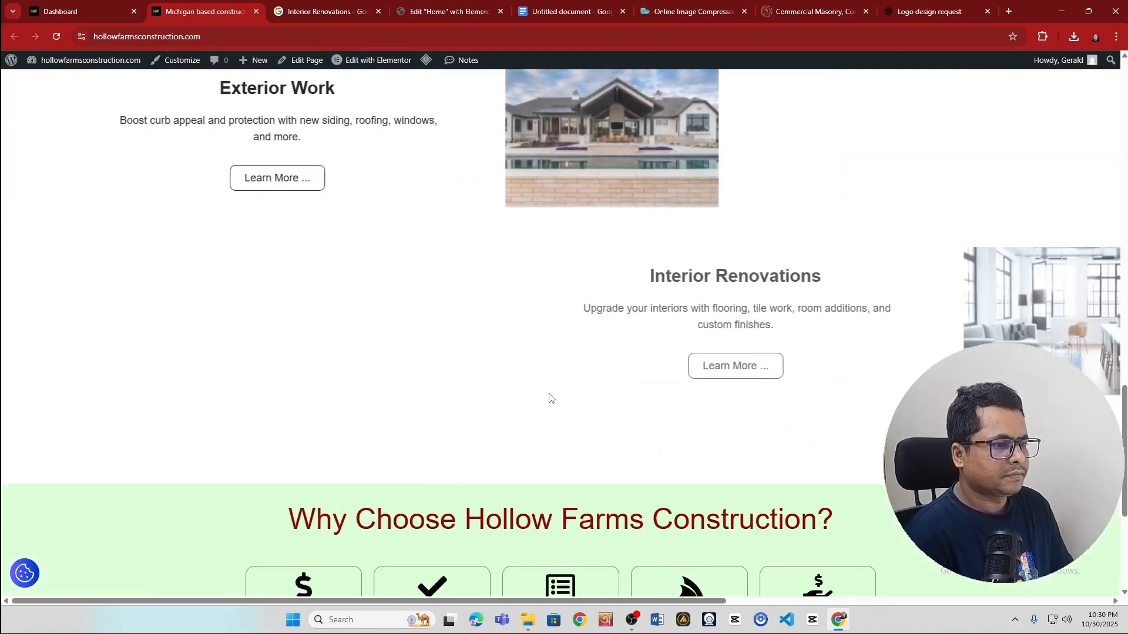
scroll(646, 404, "down", 5)
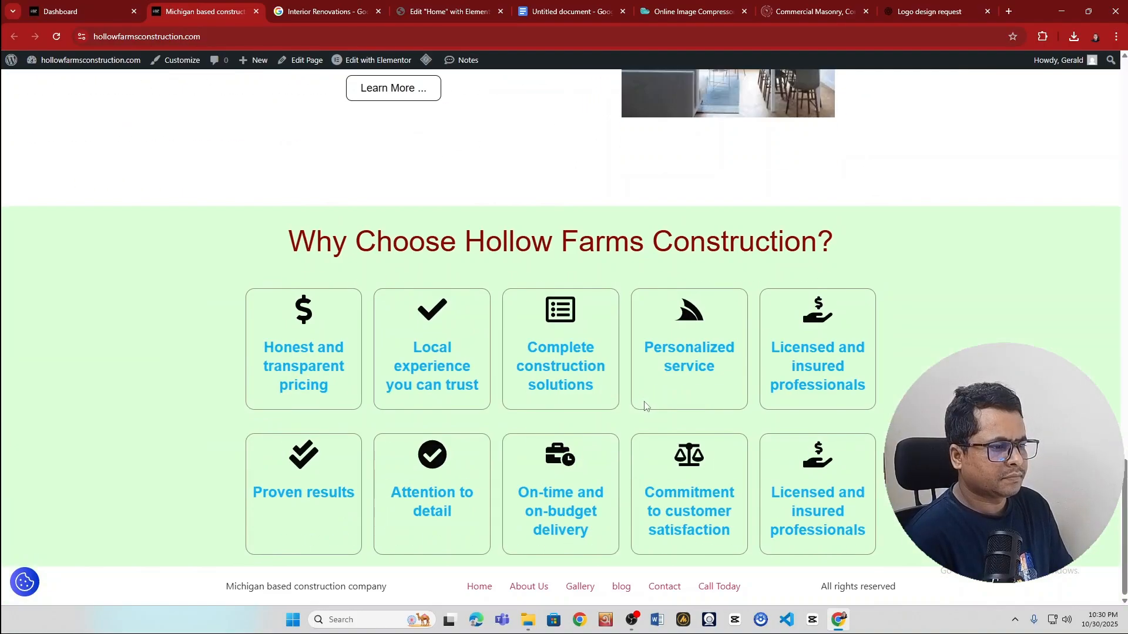
scroll(644, 406, "up", 20)
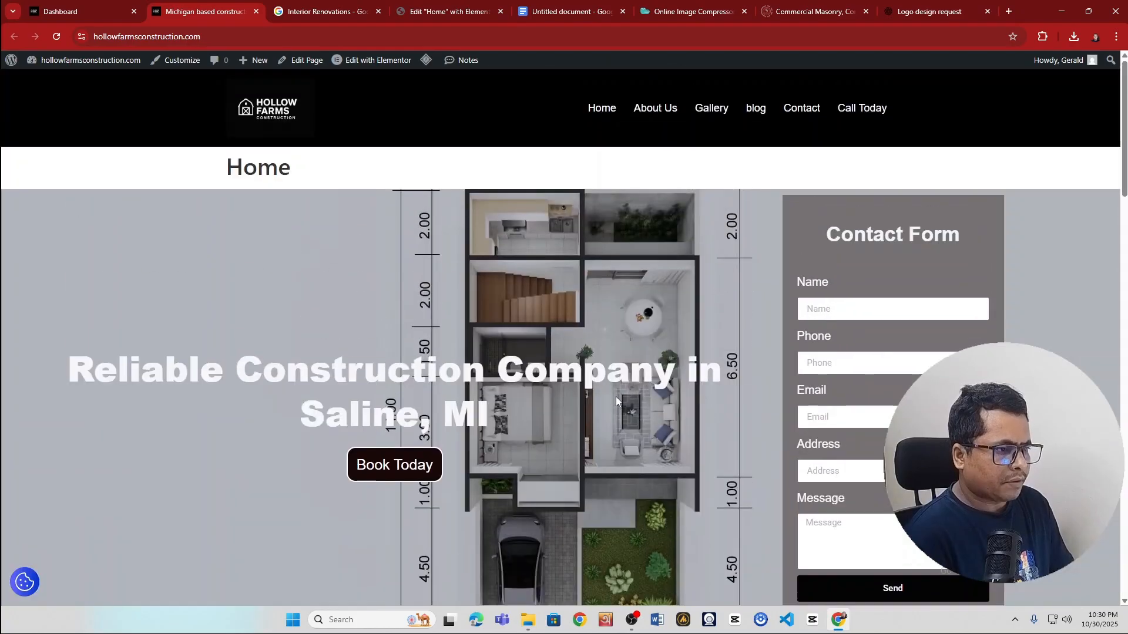
- Inspect the live page in the browser's device view at 320 px width, checking the mobile navigation menu and contact form
right_click(487, 127)
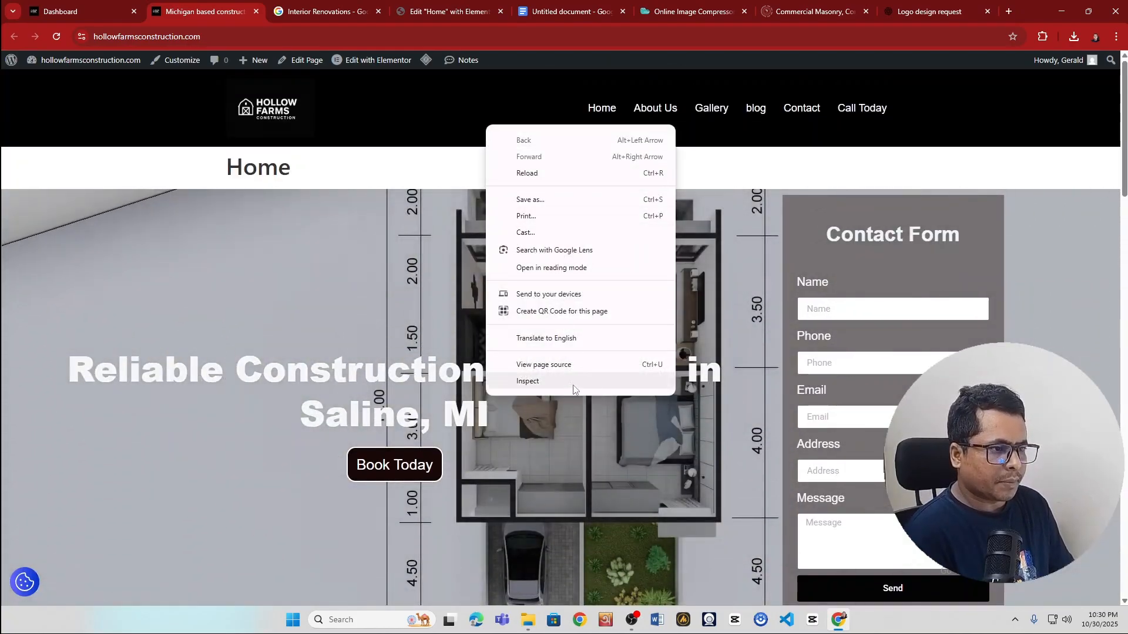
left_click(574, 388)
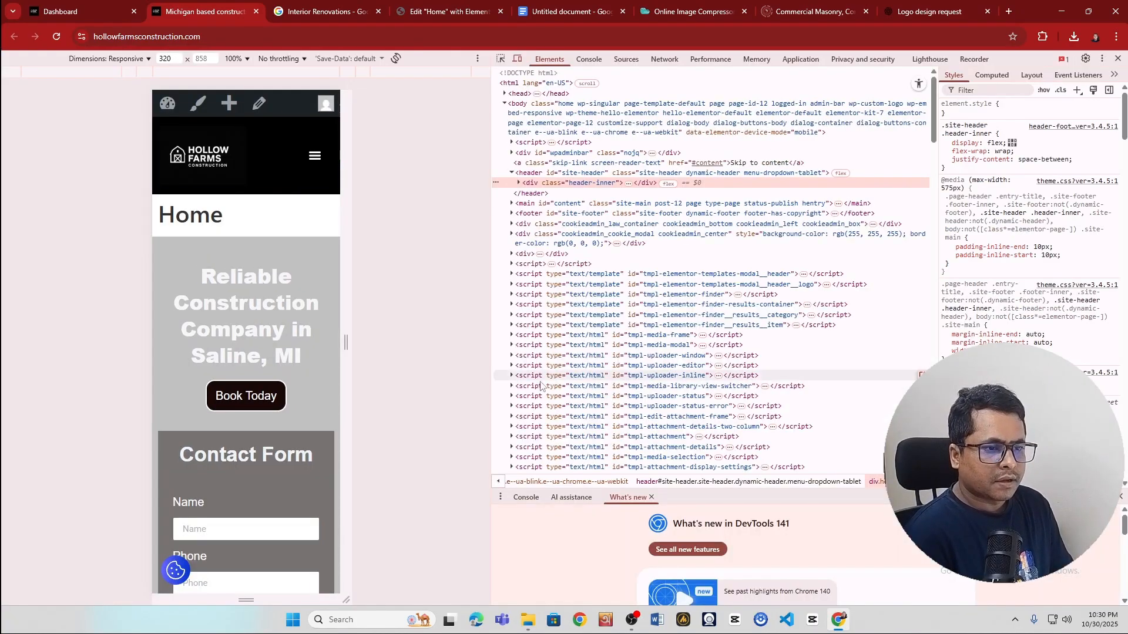
left_click(308, 157)
left_click(308, 156)
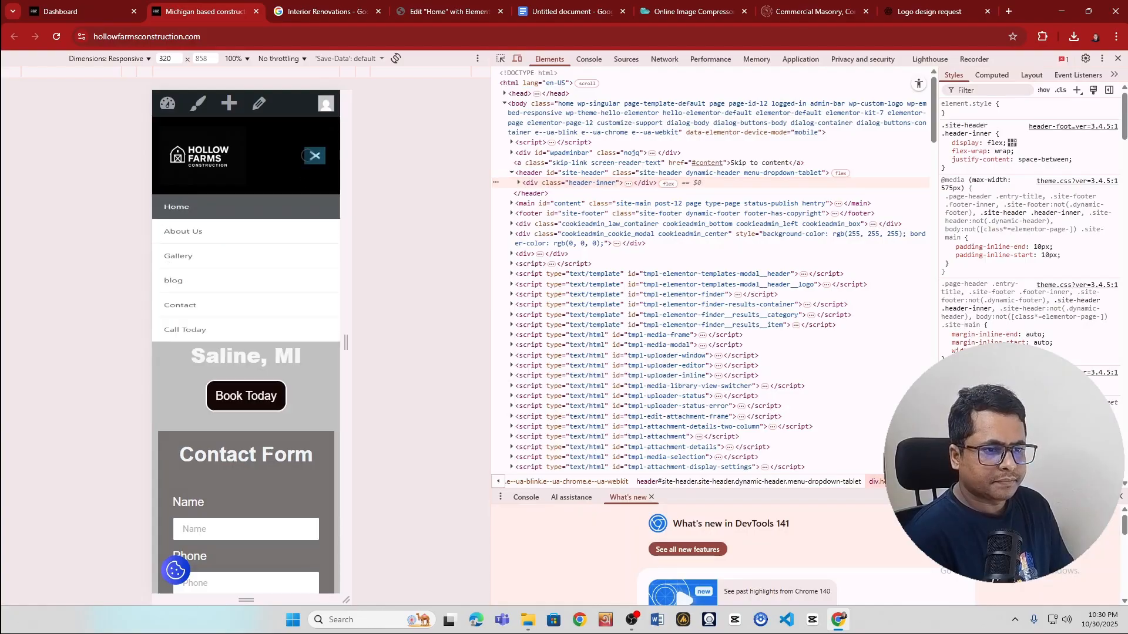
scroll(301, 323, "down", 5)
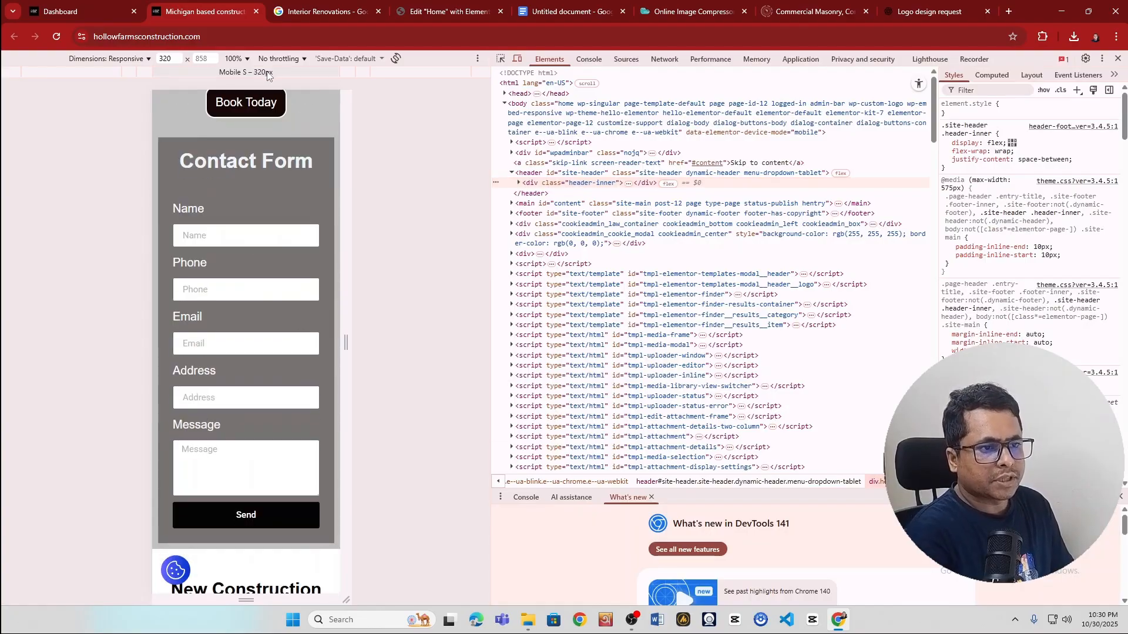
- Examine the live page's 320 px mobile layout from the header through the service sections and icon boxes to the footer
scroll(285, 274, "down", 7)
scroll(286, 292, "up", 8)
scroll(286, 292, "up", 5)
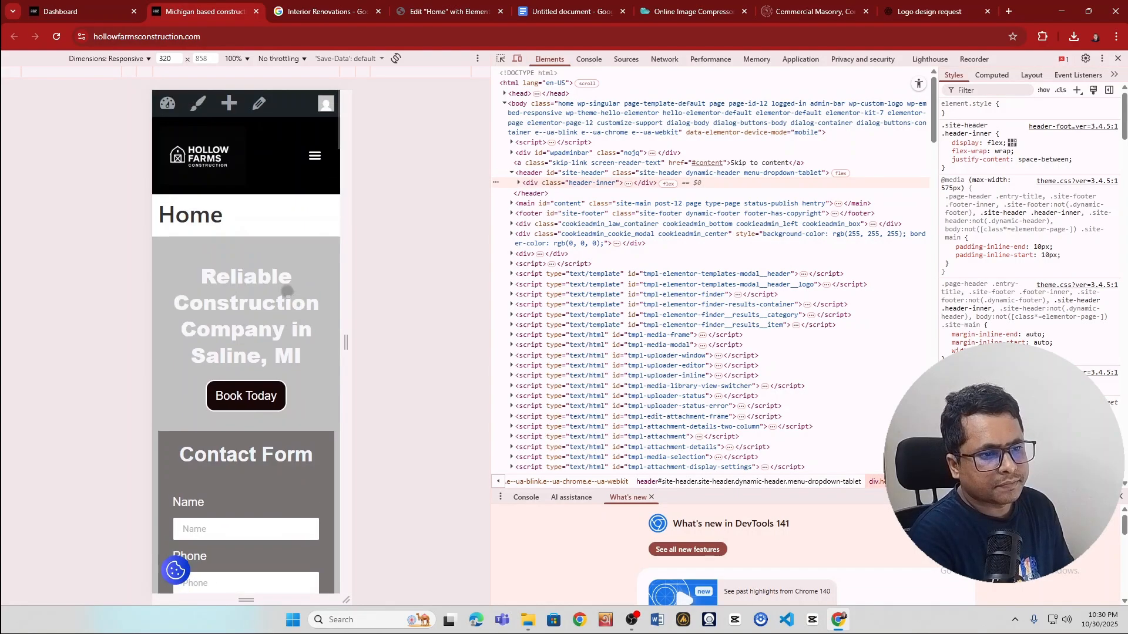
scroll(291, 318, "down", 14)
scroll(293, 339, "down", 15)
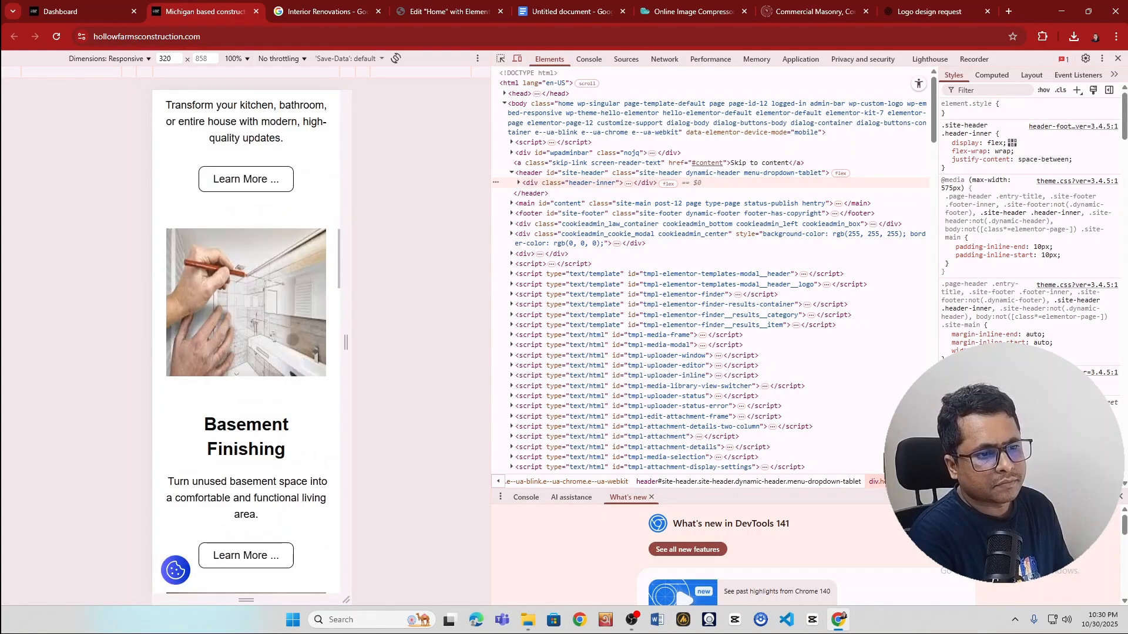
scroll(292, 346, "down", 15)
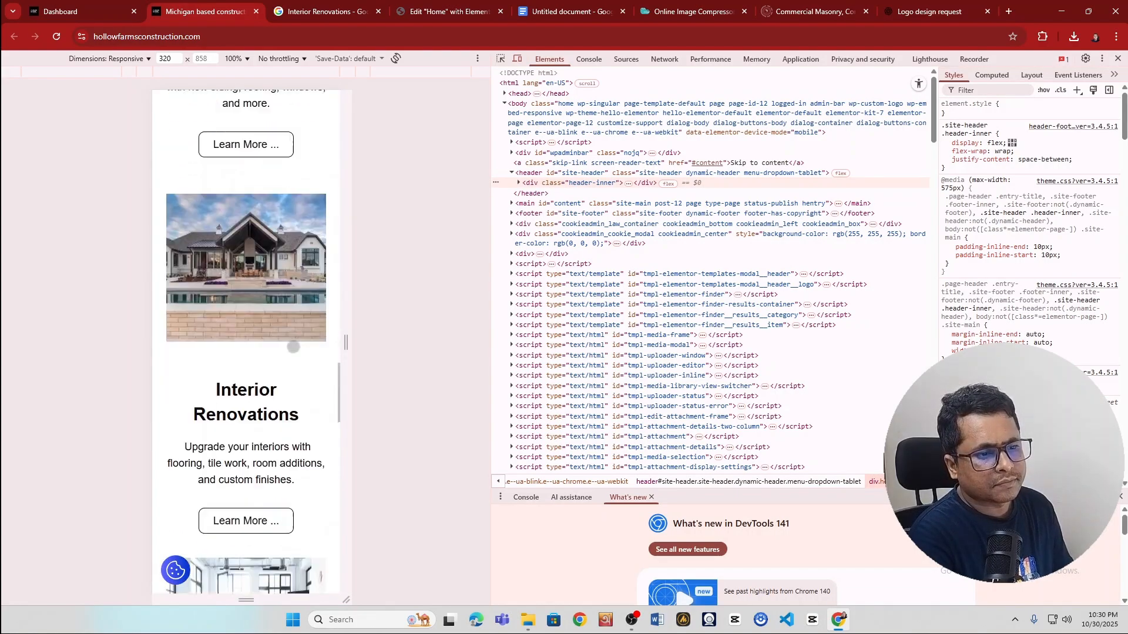
scroll(290, 346, "down", 5)
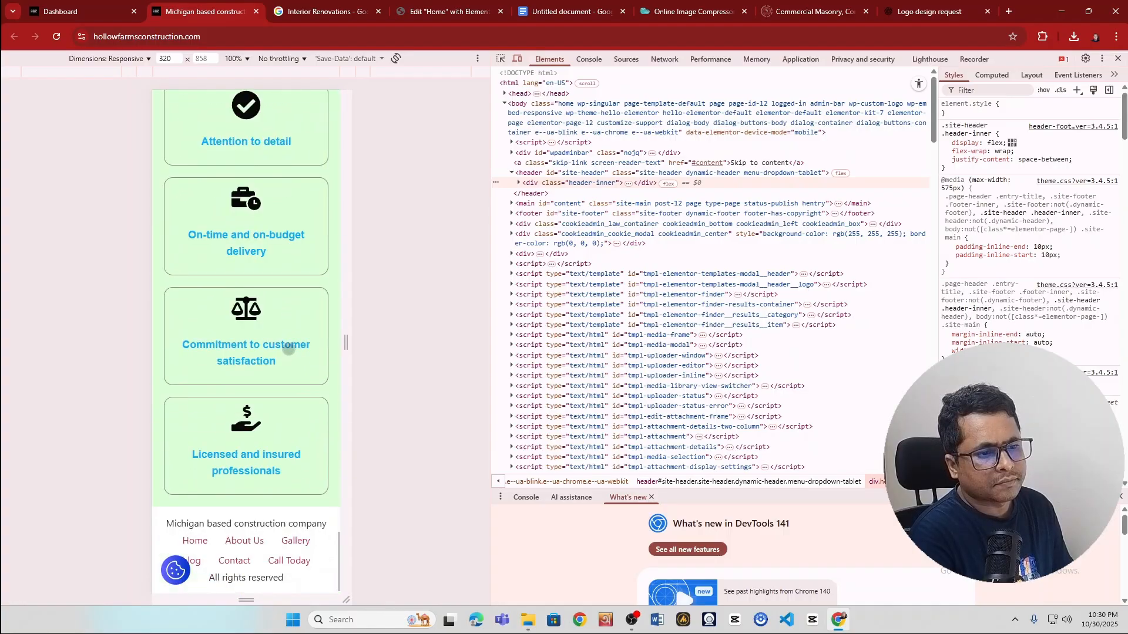
scroll(287, 350, "up", 20)
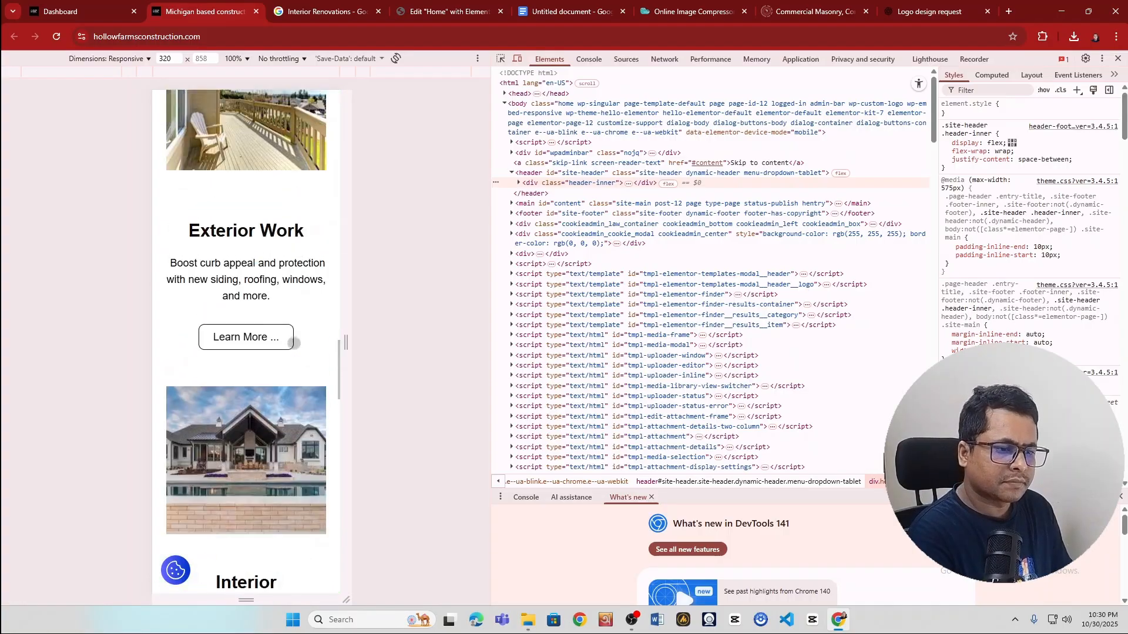
scroll(304, 317, "up", 7)
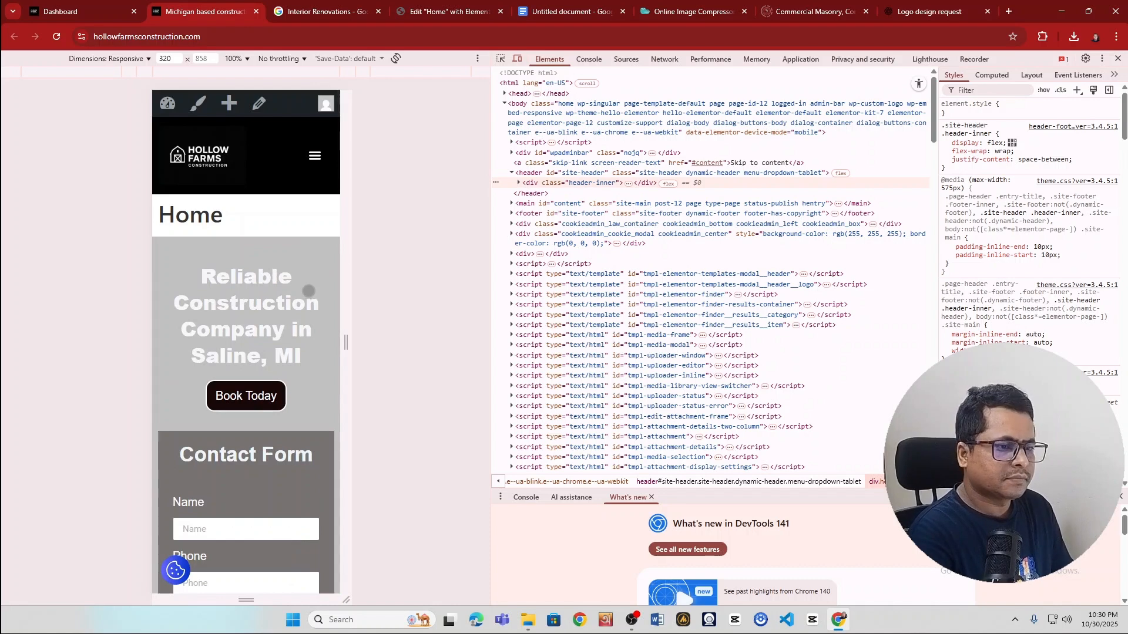
- Check the live page at the 425 px mobile and 768 px tablet widths, then close the developer tools
left_click(346, 71)
left_click(364, 72)
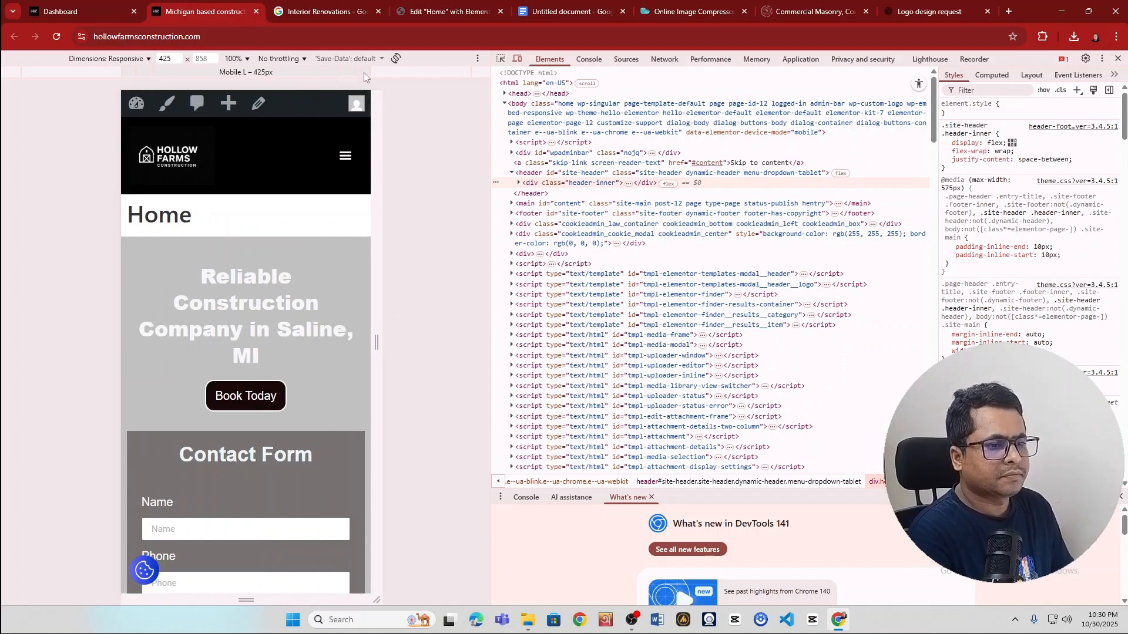
left_click(403, 72)
scroll(265, 435, "down", 15)
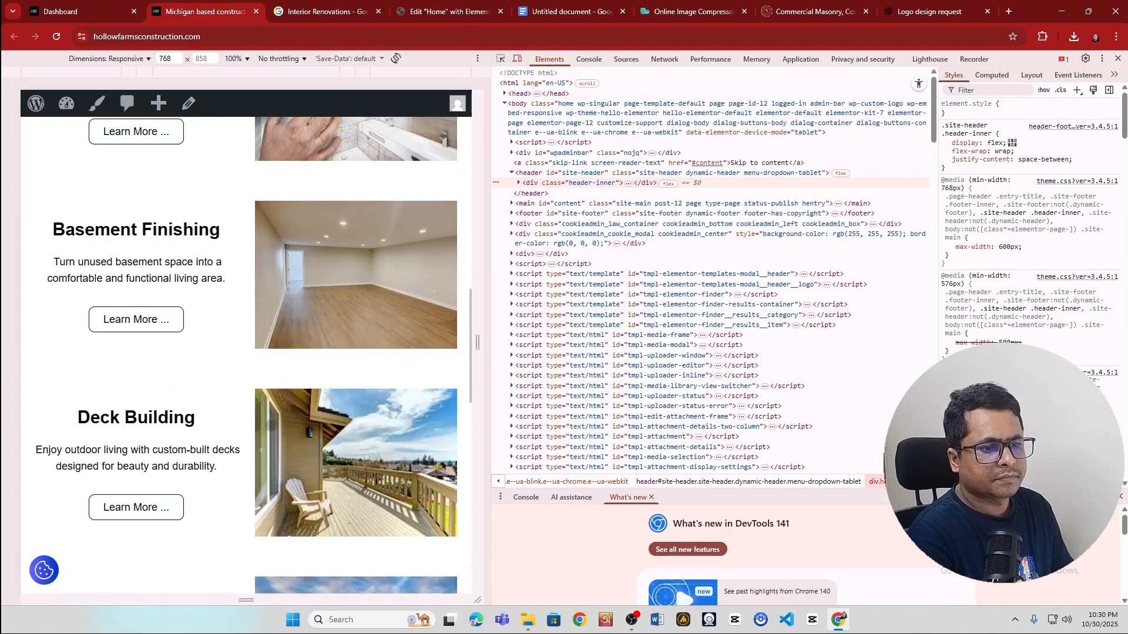
scroll(273, 424, "up", 15)
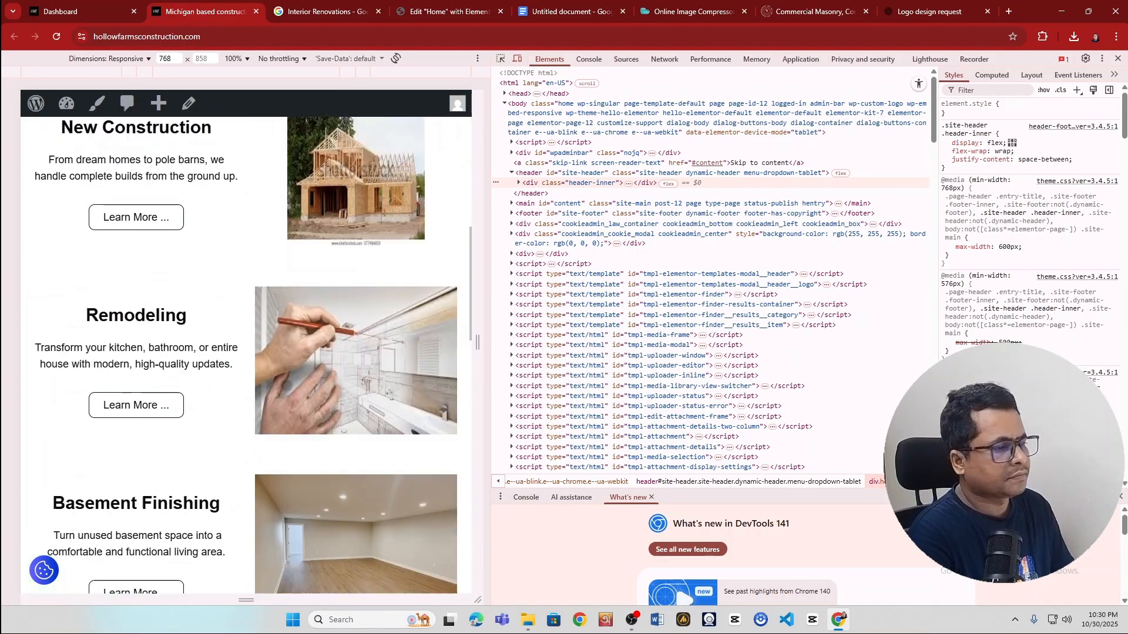
left_click(1118, 58)
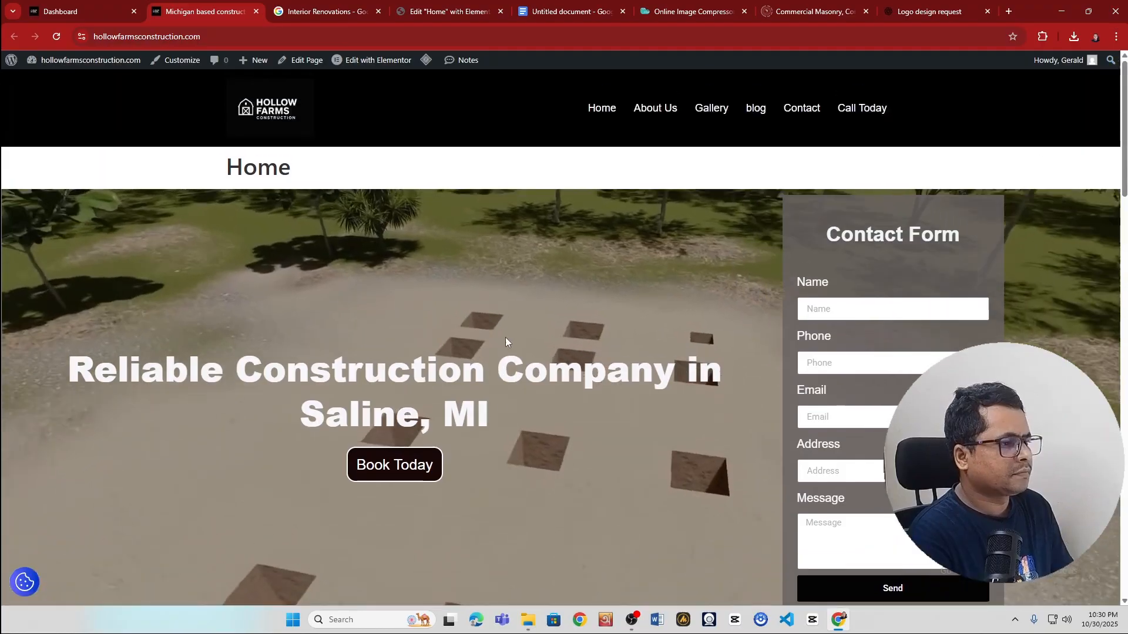
- Review the live desktop page from hero to footer, checking the footer row and the service sections
scroll(576, 473, "down", 6)
scroll(403, 447, "down", 18)
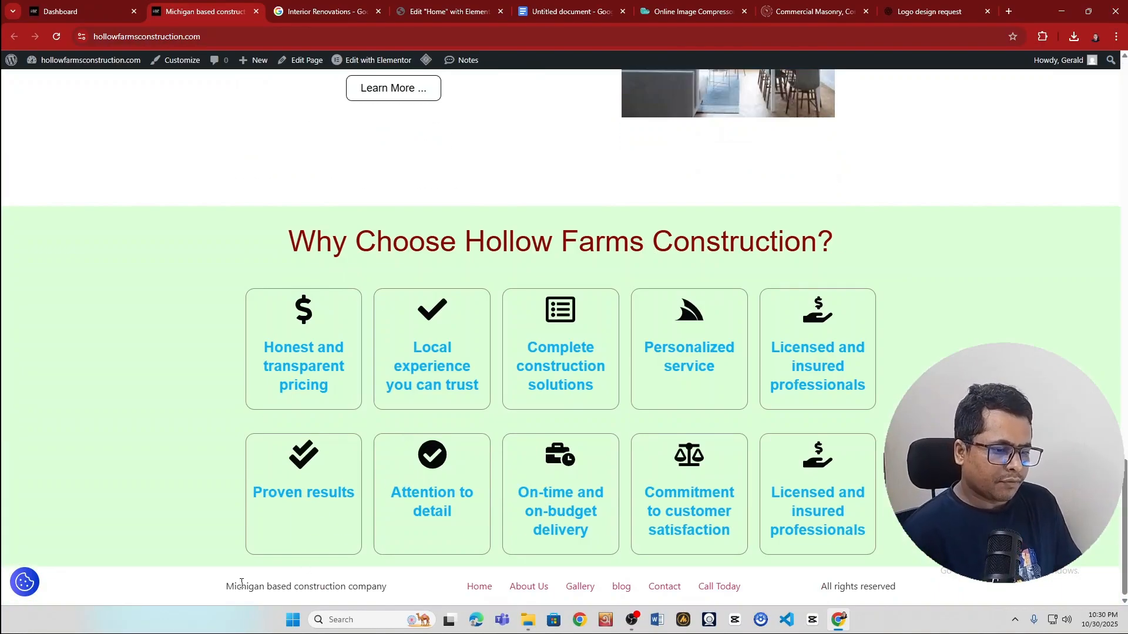
left_click_drag(213, 585, 930, 601)
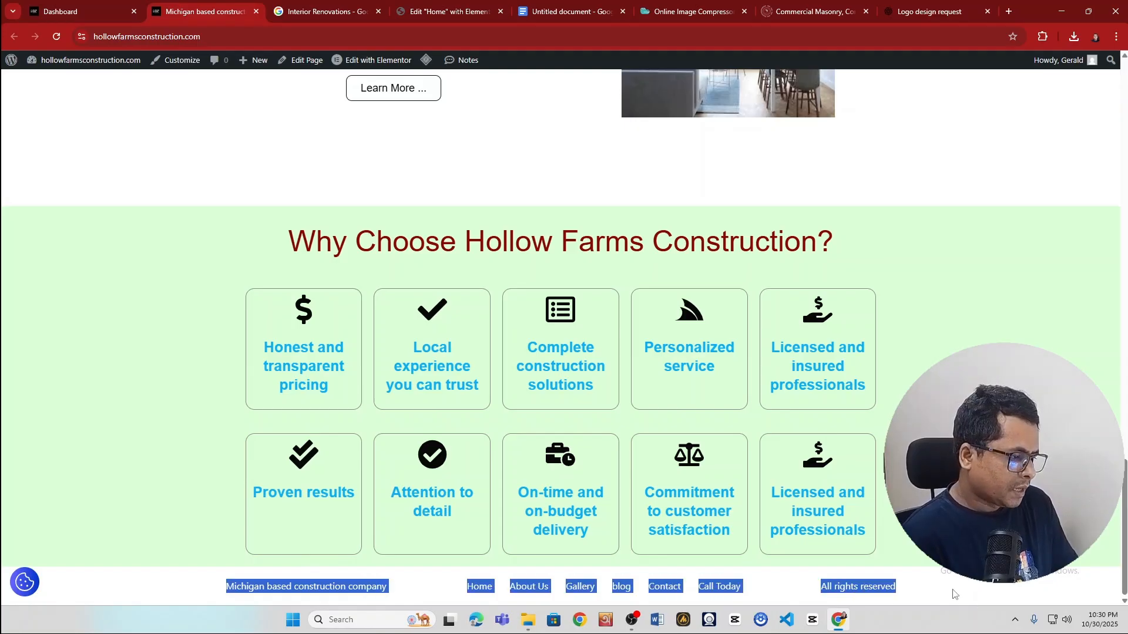
left_click(953, 594)
left_click_drag(857, 590, 225, 598)
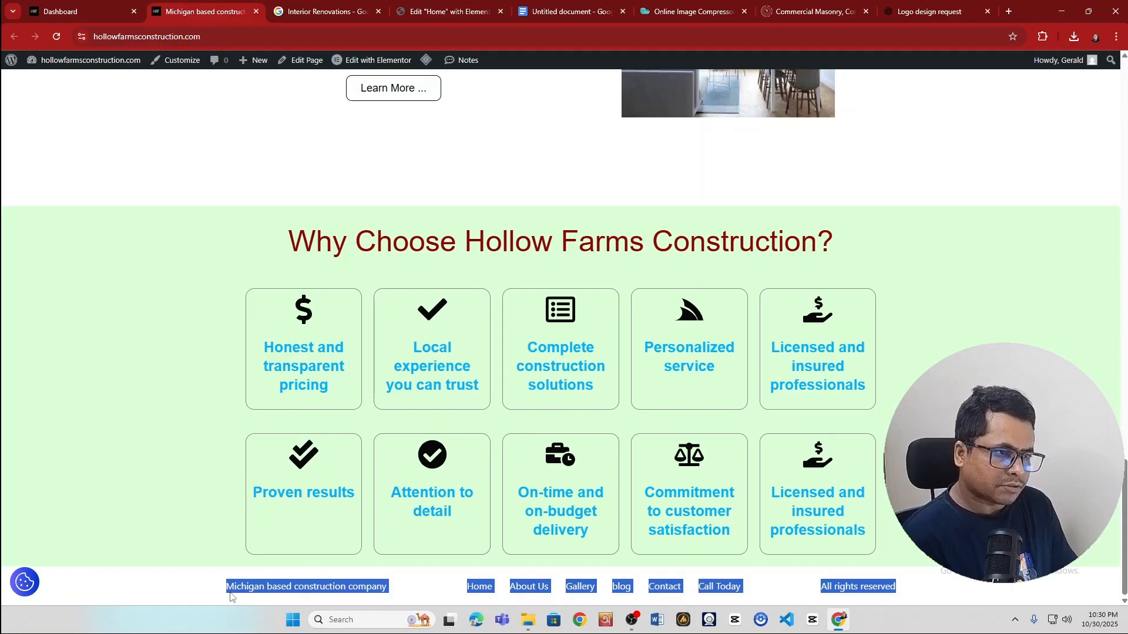
left_click(230, 597)
scroll(247, 588, "up", 20)
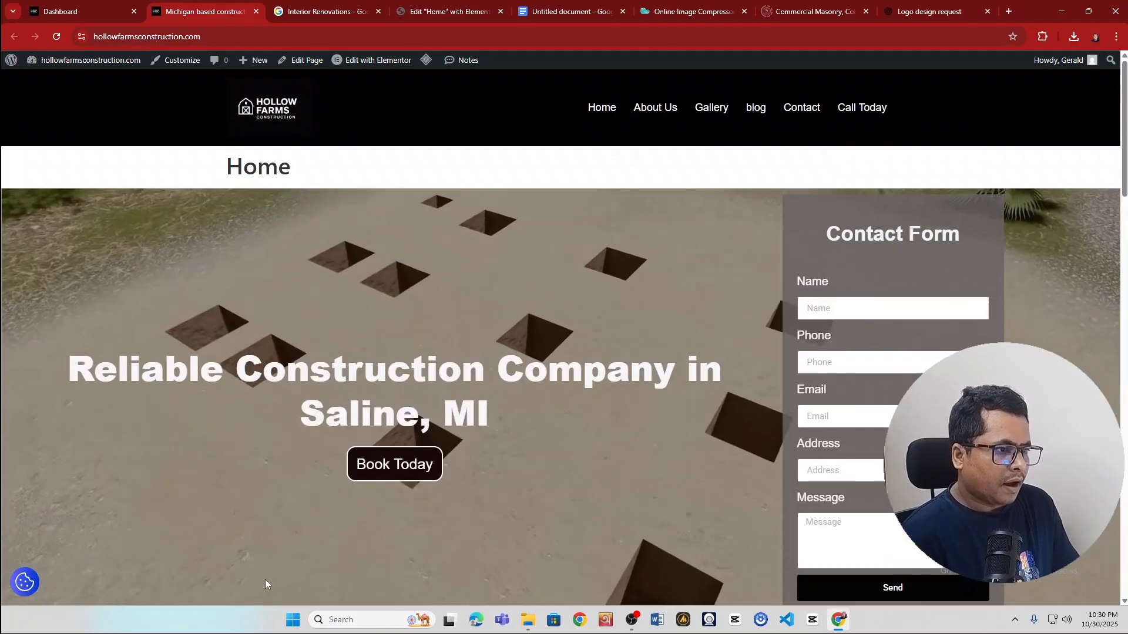
scroll(343, 411, "down", 10)
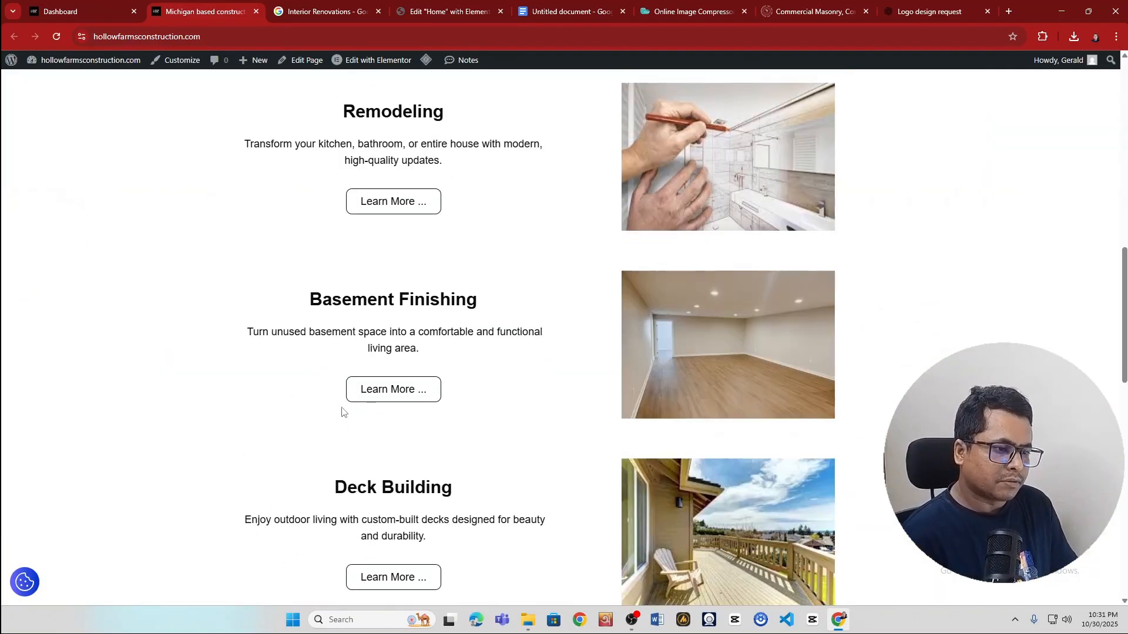
scroll(391, 449, "down", 5)
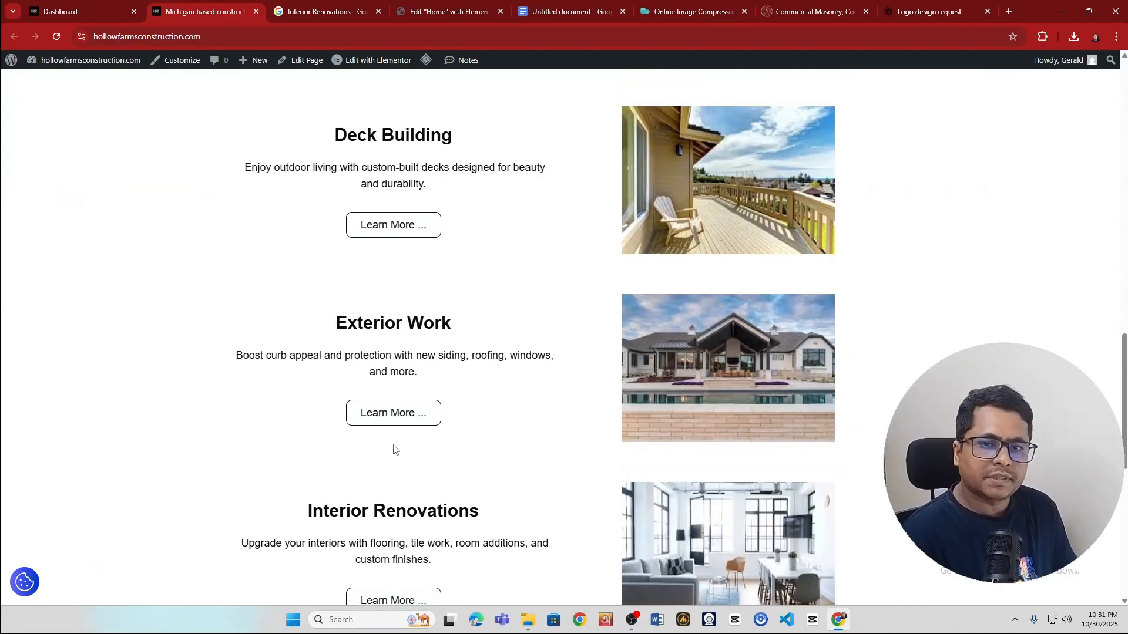
scroll(394, 449, "up", 15)
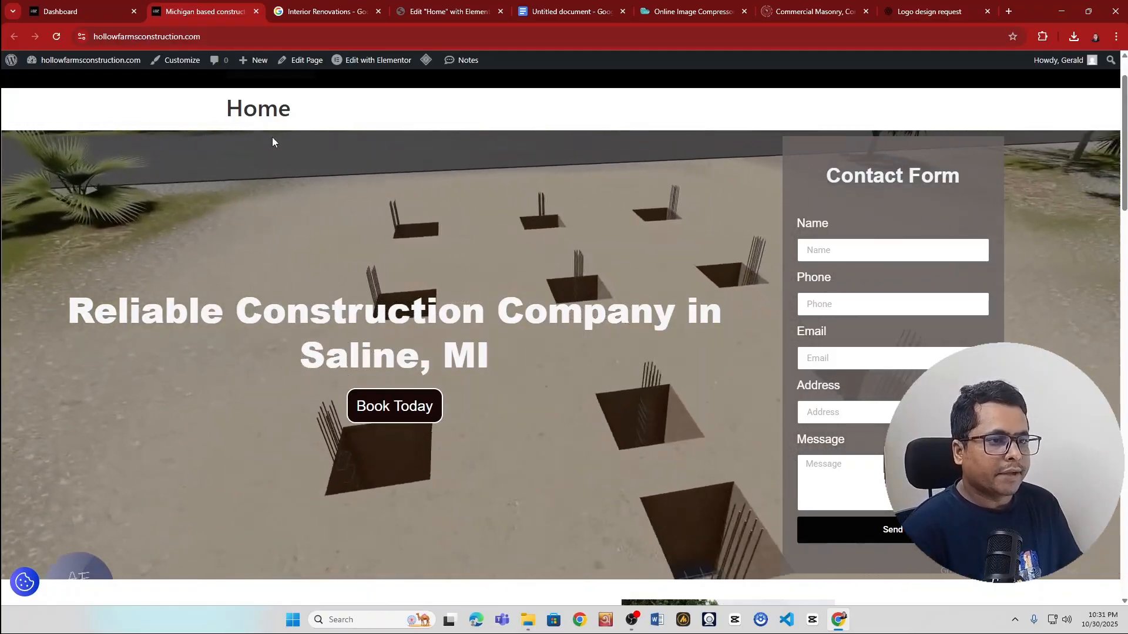
- Start a new page from the WordPress dashboard and copy the "New Construction" heading from the live home page
left_click(82, 1)
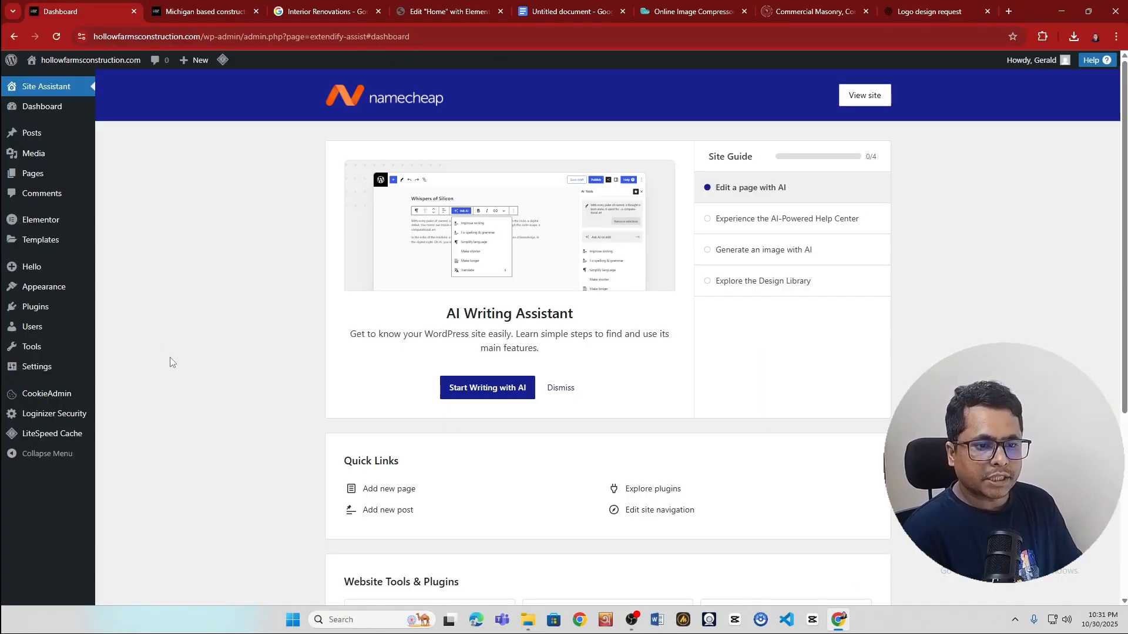
mouse_move(37, 182)
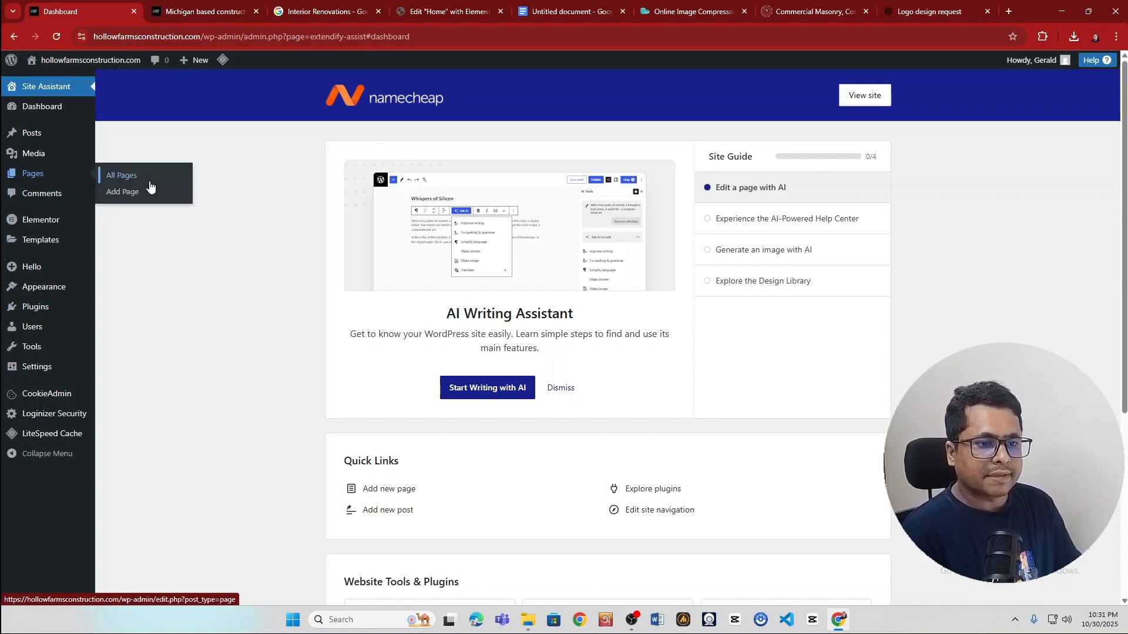
left_click(220, 10)
scroll(474, 406, "down", 6)
left_click_drag(473, 276, 312, 277)
key("ctrl+c")
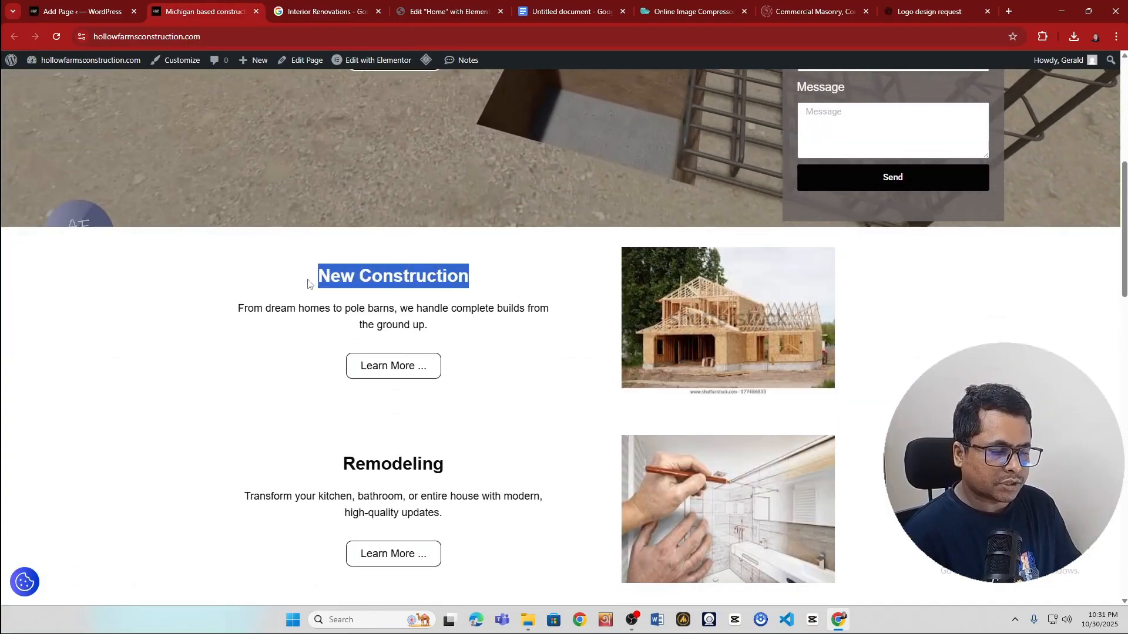
- Dismiss the AI page creation dialog, title the new page "New Construction" and publish it
left_click(94, 11)
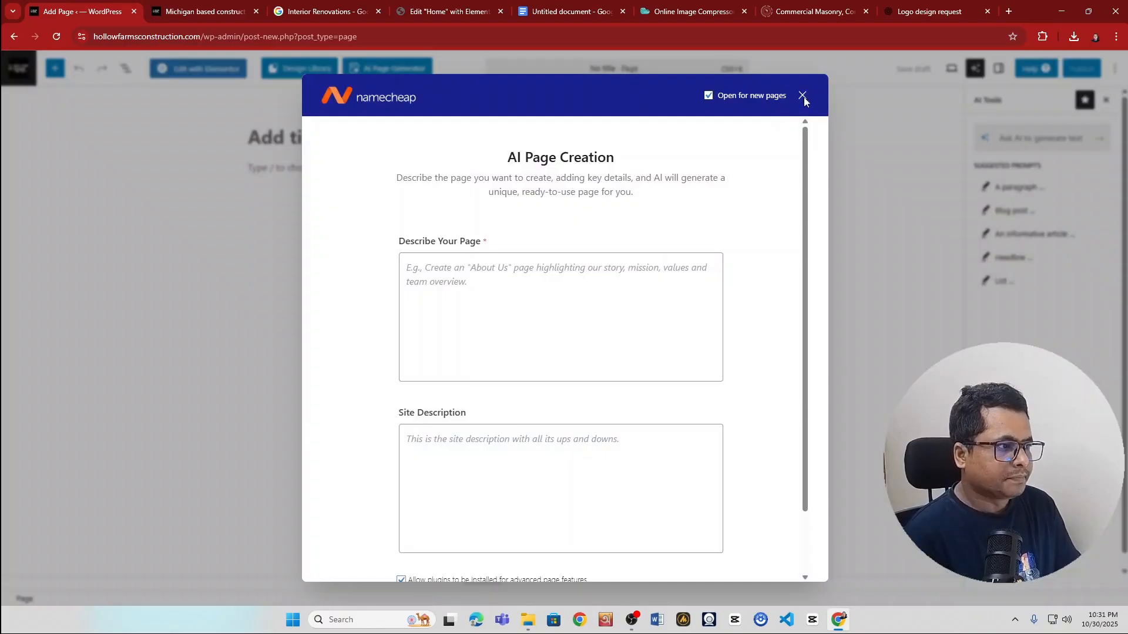
left_click(803, 96)
left_click(332, 143)
key("ctrl+v")
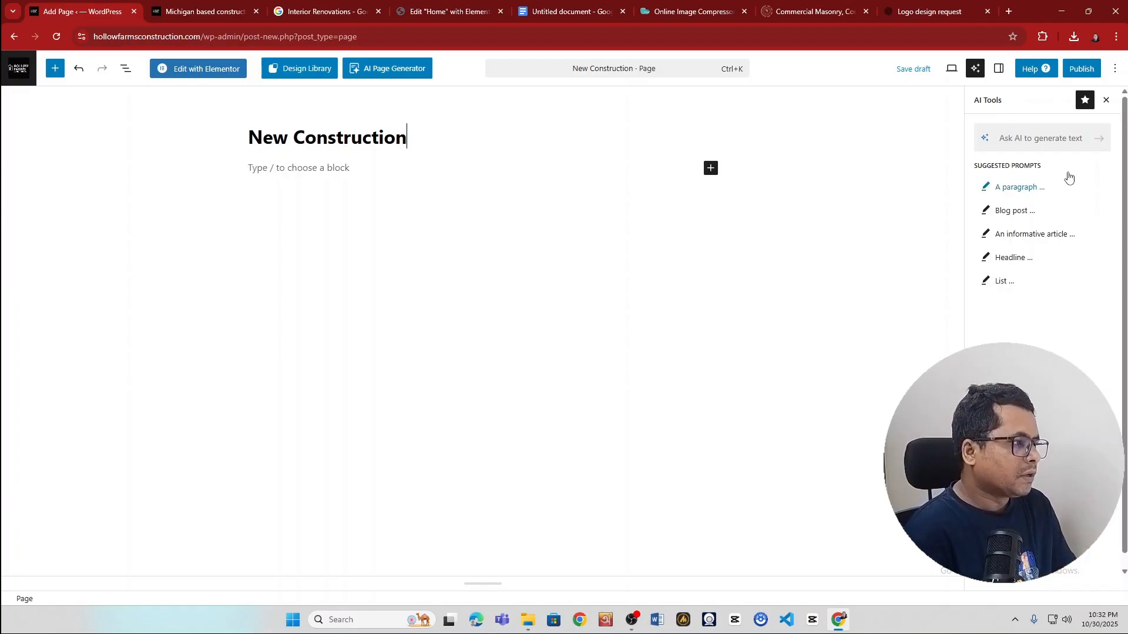
left_click(1081, 70)
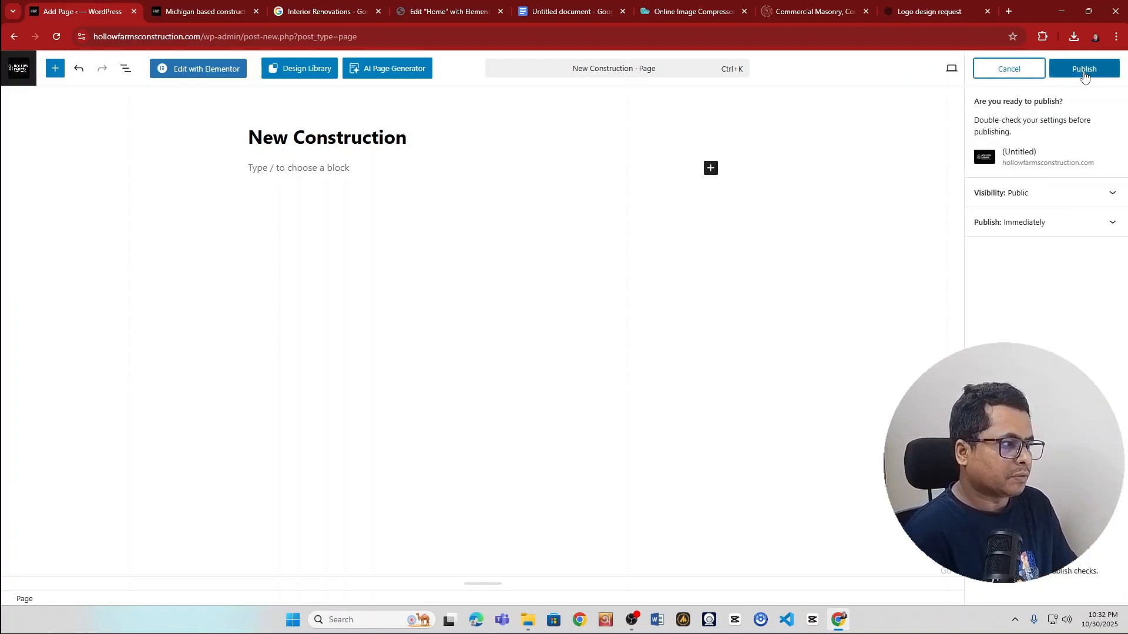
left_click(1081, 70)
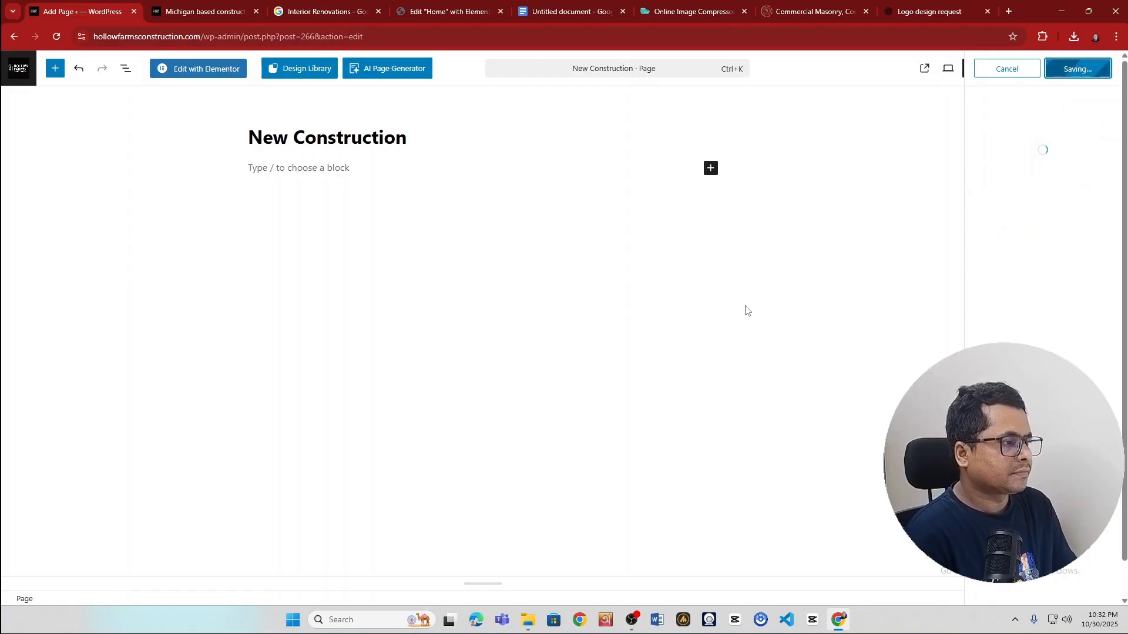
- Copy the "Remodeling" heading from the live home page and return to the WordPress page editor
left_click(170, 2)
scroll(385, 342, "down", 2)
left_click_drag(444, 347, 342, 346)
key("ctrl+c")
left_click(320, 11)
left_click(102, 12)
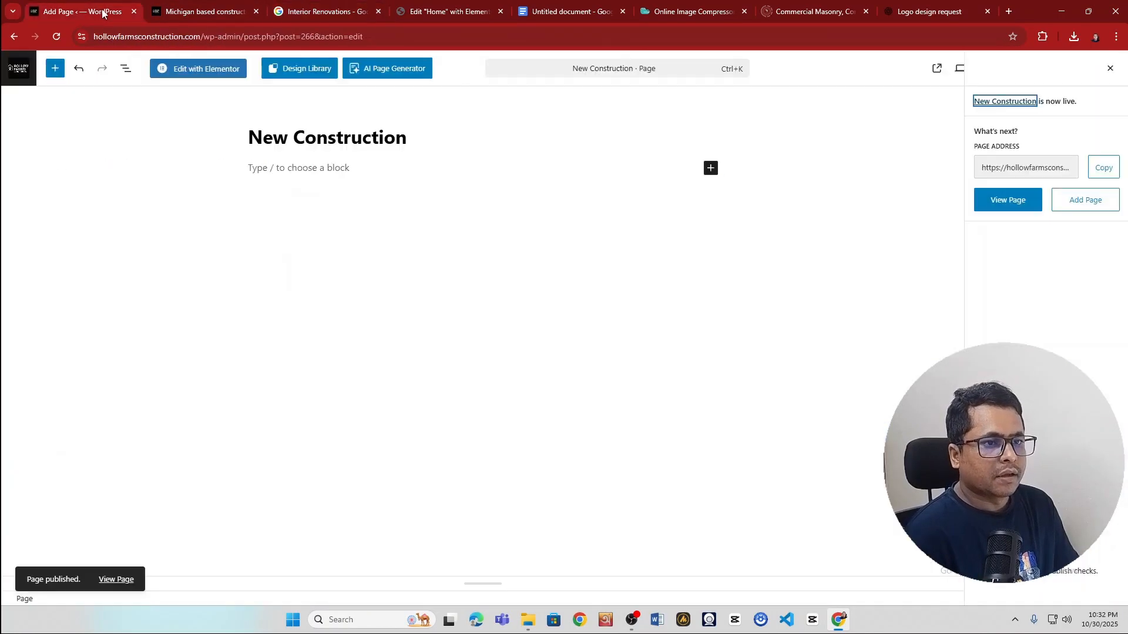
- Add another page without the AI page creator, title it "Remodeling" and publish it
left_click(1094, 209)
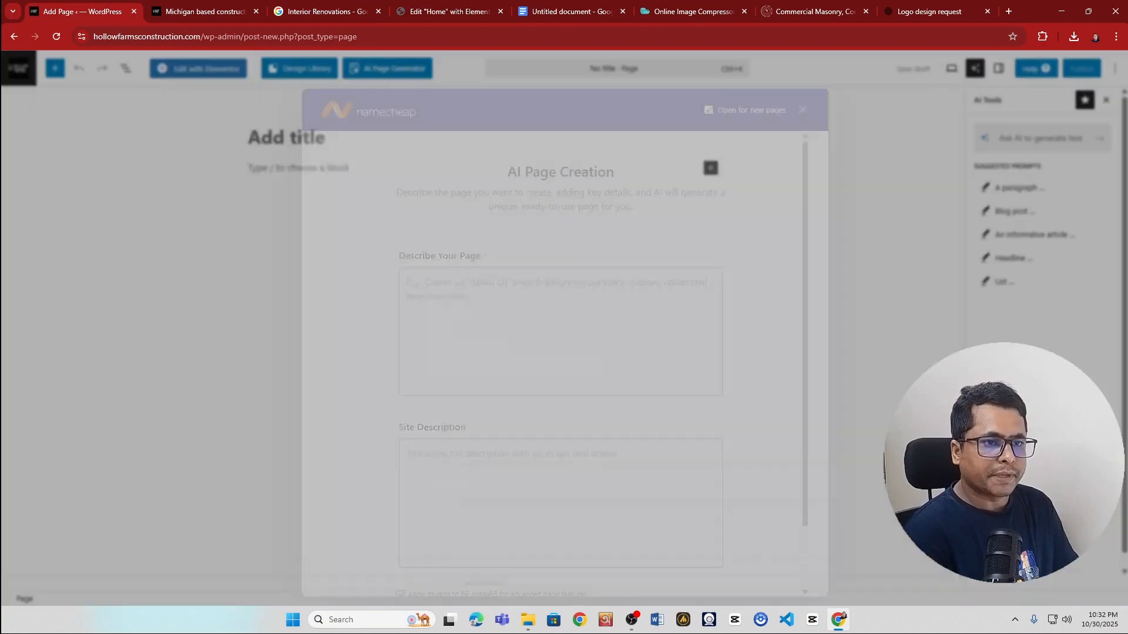
scroll(587, 410, "down", 2)
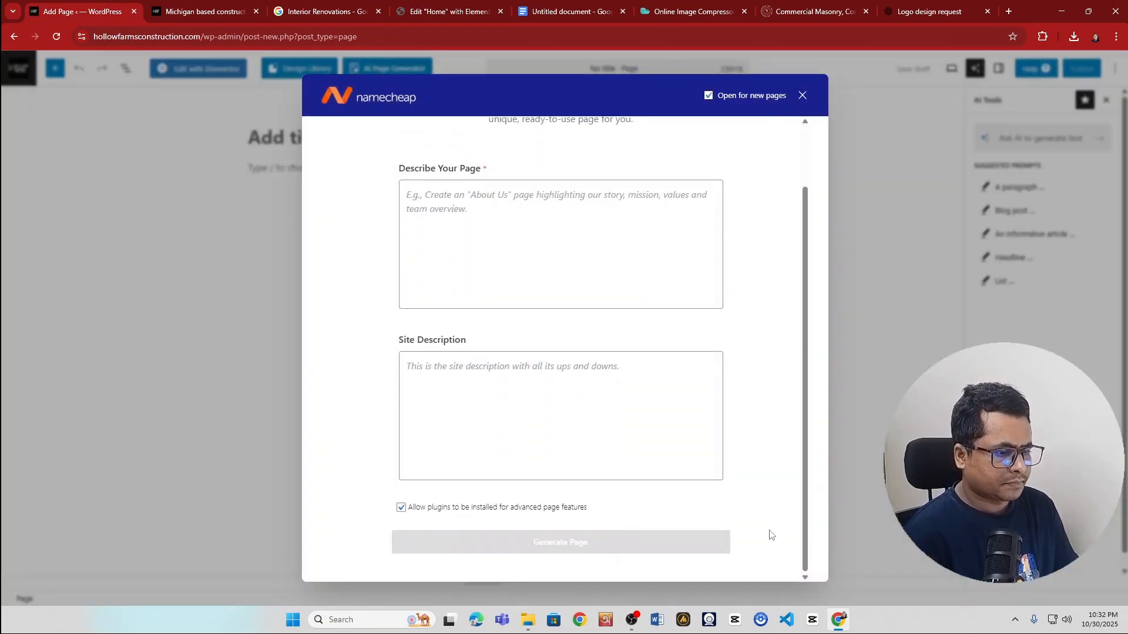
scroll(771, 532, "up", 2)
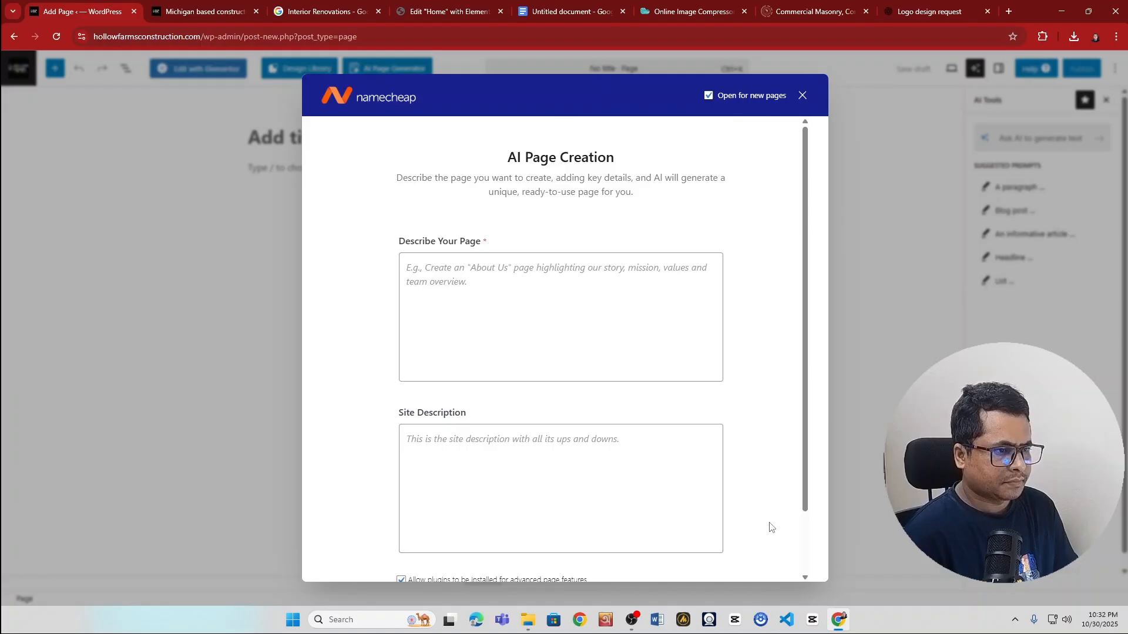
left_click(803, 96)
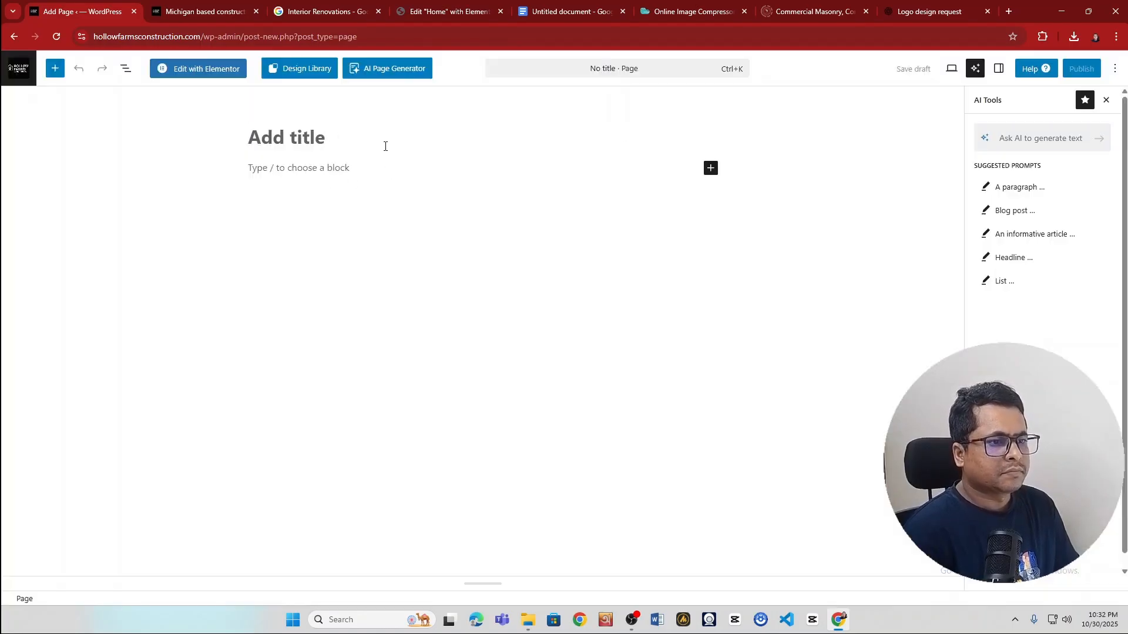
key("ctrl+v")
left_click(1066, 77)
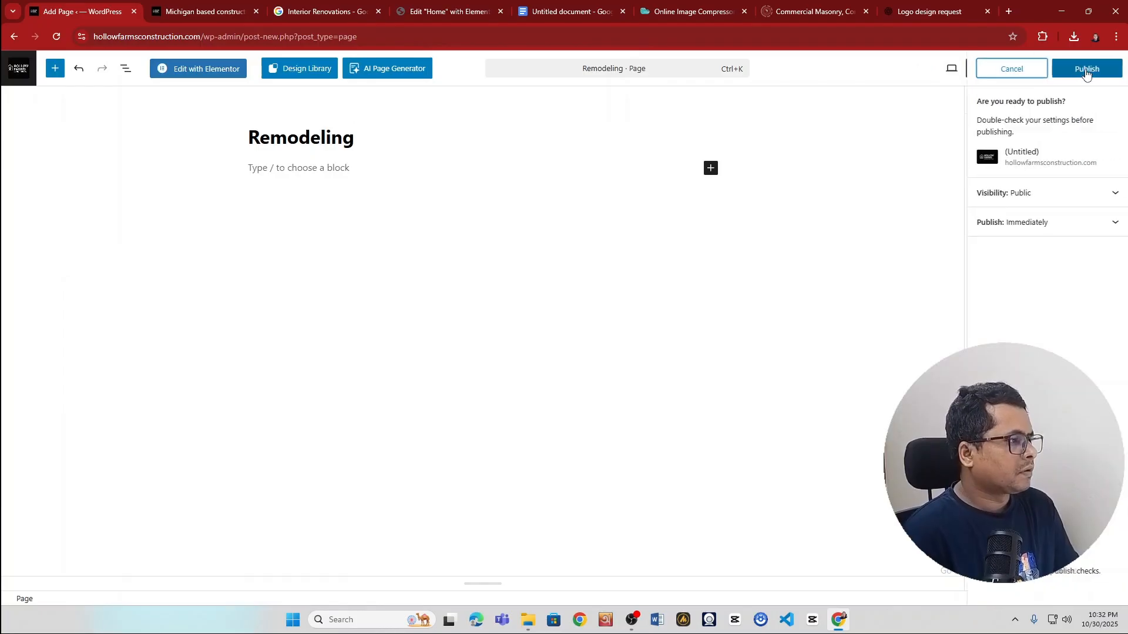
left_click(1082, 69)
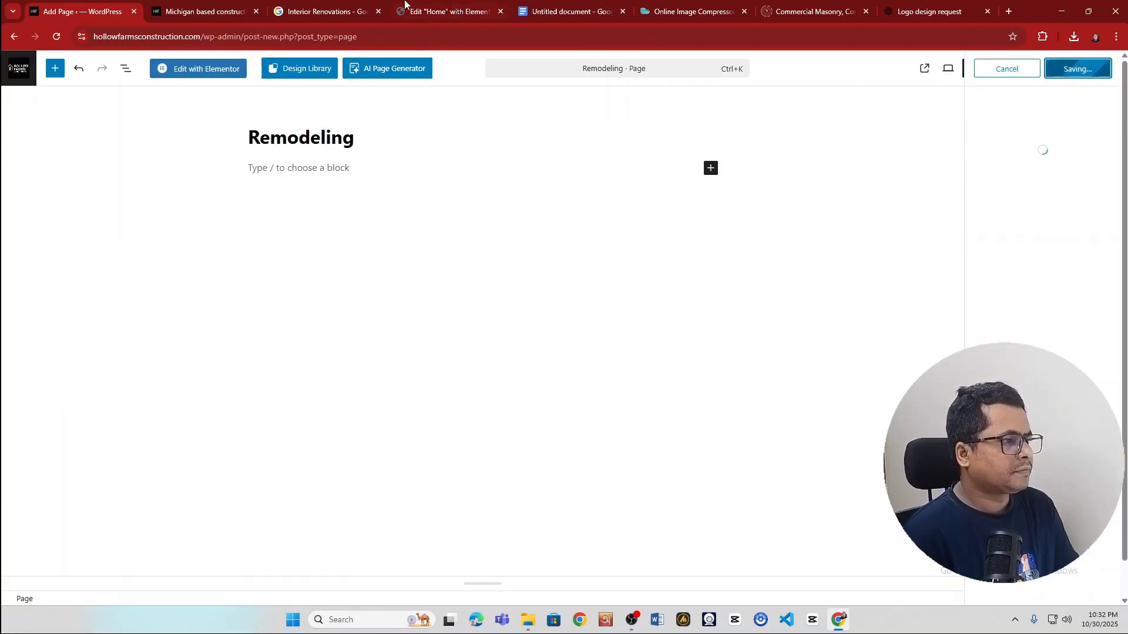
- Copy the "Basement Finishing" heading from the live home page and return to the WordPress page editor
left_click(212, 13)
scroll(506, 362, "down", 1)
left_click_drag(505, 363, 298, 368)
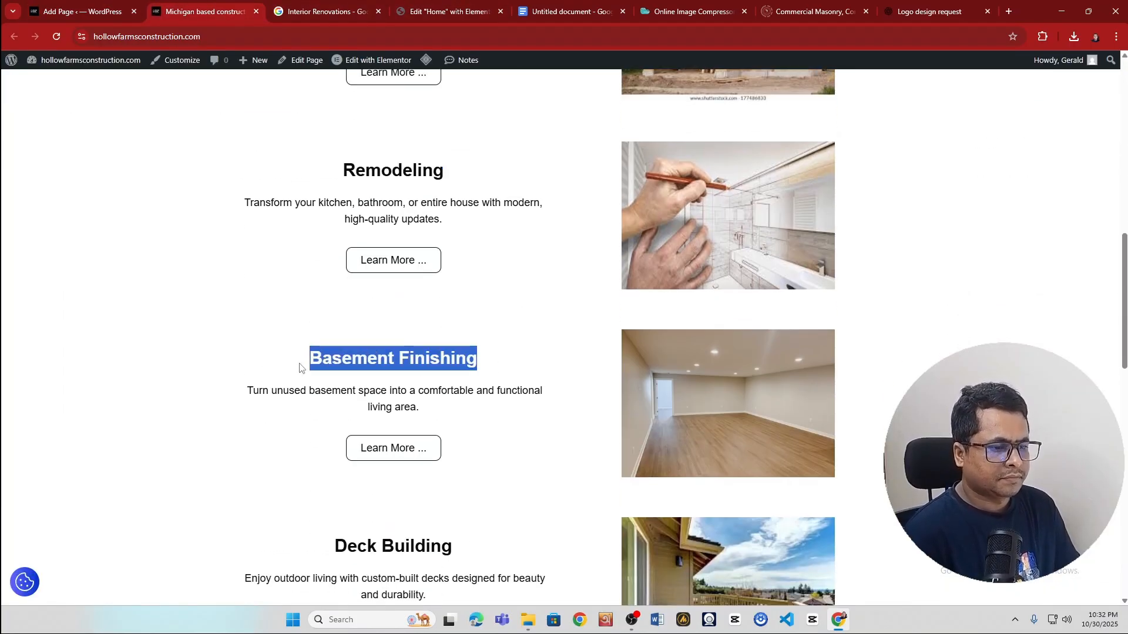
left_click(244, 289)
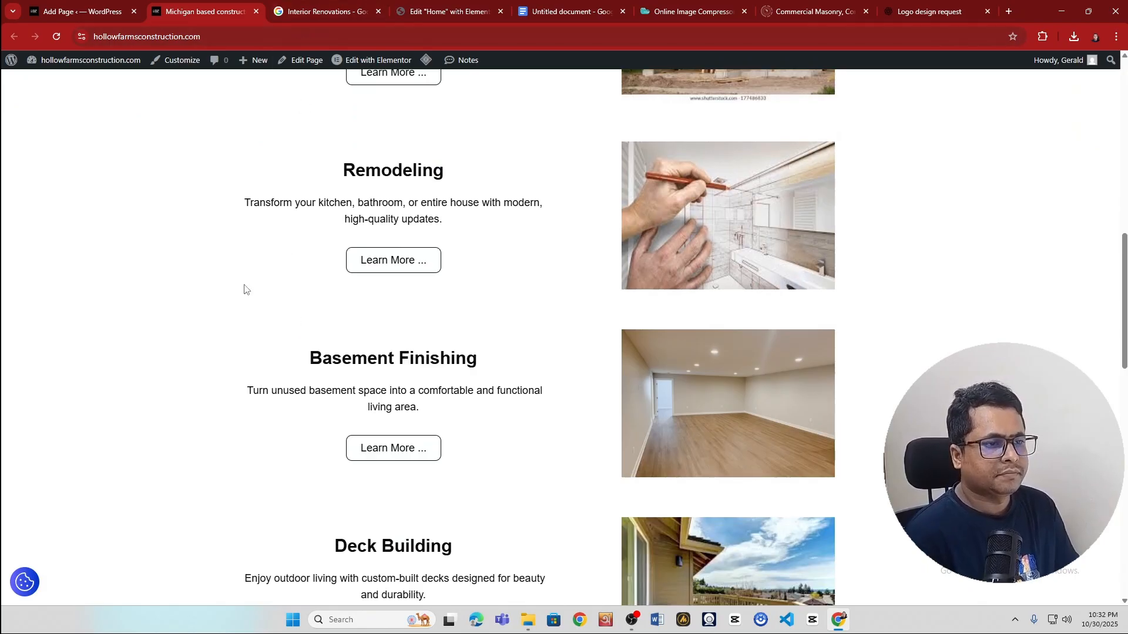
left_click_drag(484, 360, 297, 369)
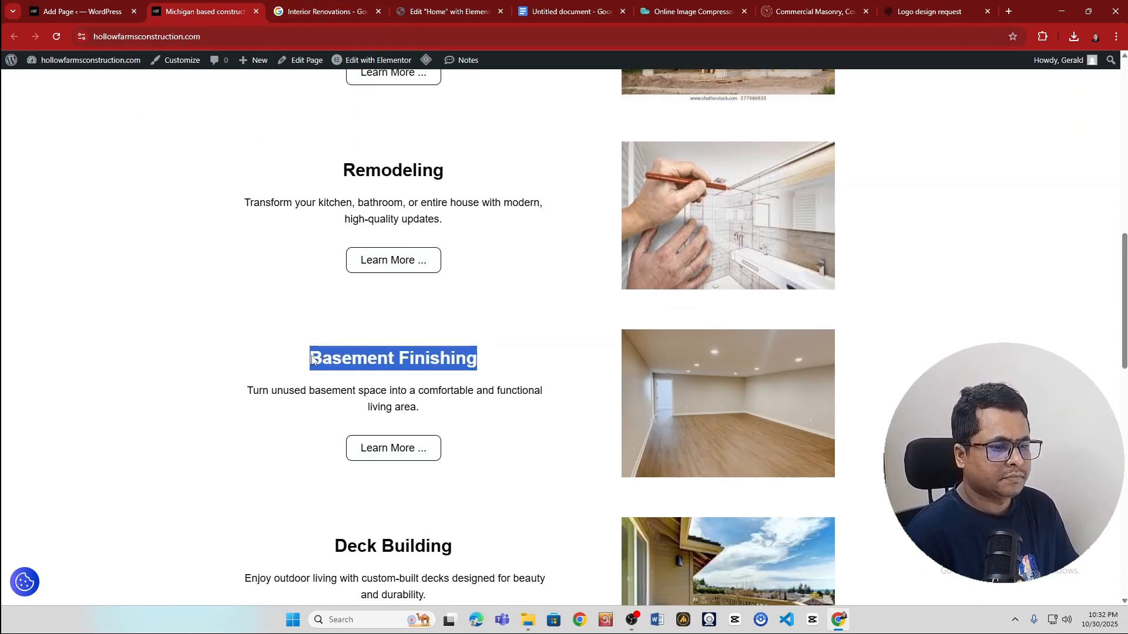
left_click(312, 360)
scroll(461, 433, "down", 7)
scroll(460, 433, "up", 6)
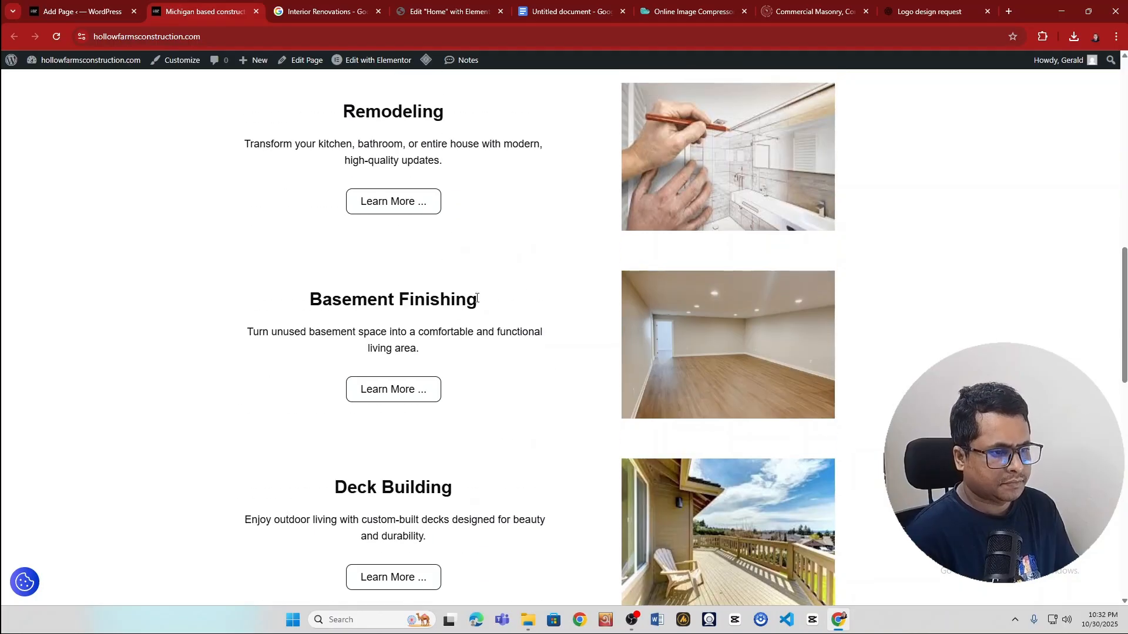
left_click_drag(490, 298, 283, 308)
key("ctrl+c")
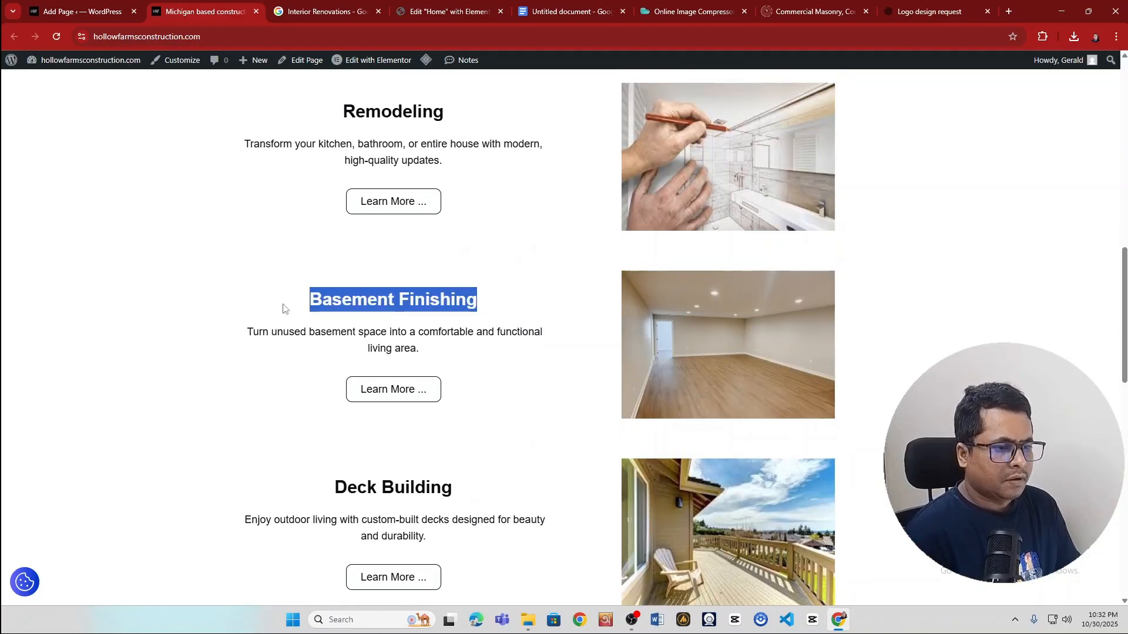
left_click(378, 3)
left_click(46, 10)
- Add another page without the AI page creator, title it "Basement Finishing" and start publishing it
left_click(1092, 205)
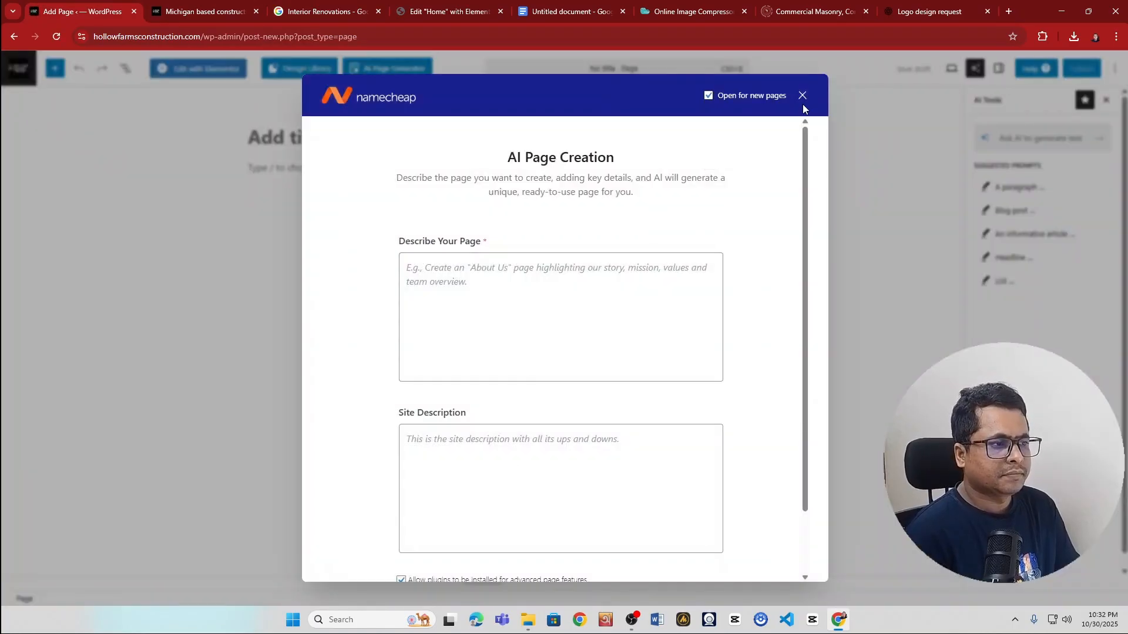
left_click(803, 97)
left_click(318, 141)
key("ctrl+v")
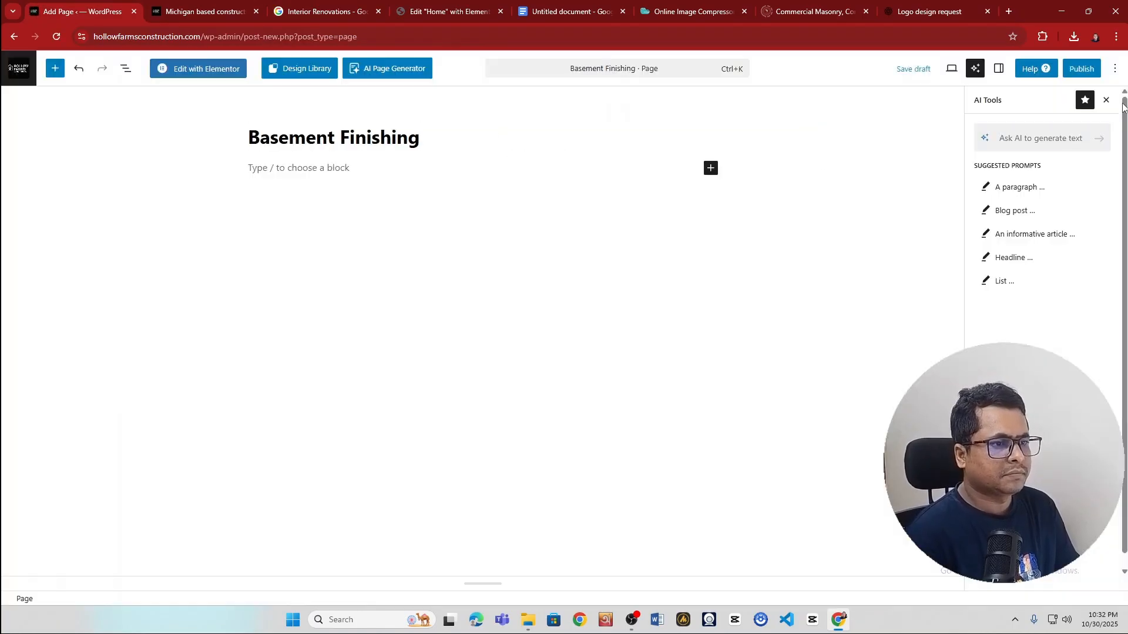
left_click(1081, 69)
- Copy the "Deck Building" heading from the live home page and confirm publishing of the "Basement Finishing" page
left_click(215, 8)
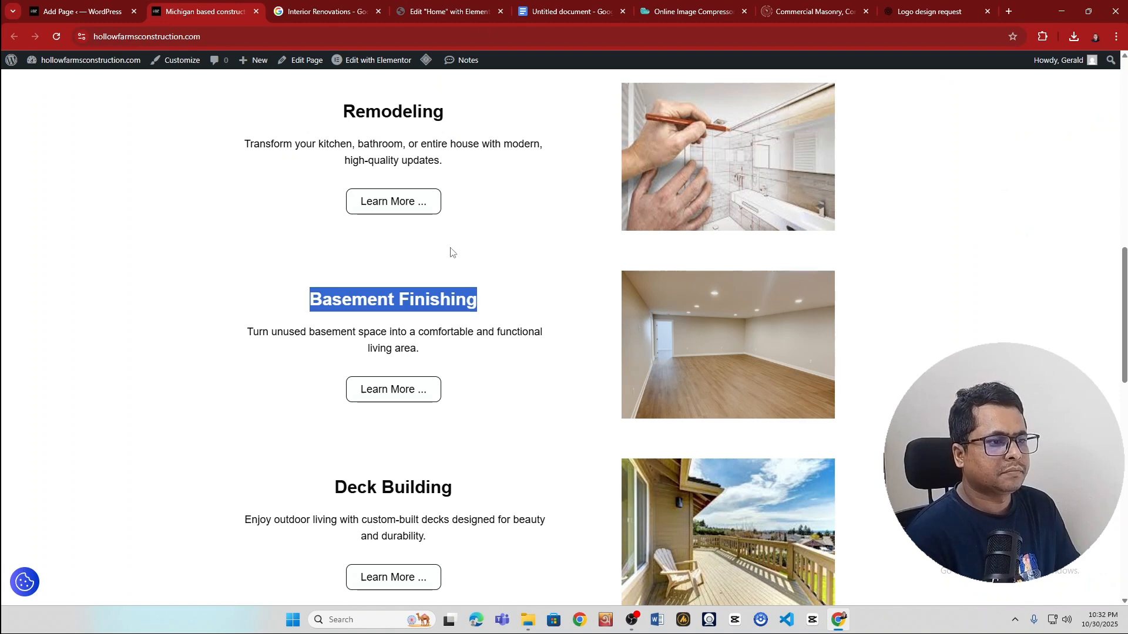
scroll(455, 361, "down", 4)
left_click_drag(479, 255, 312, 265)
key("ctrl+c")
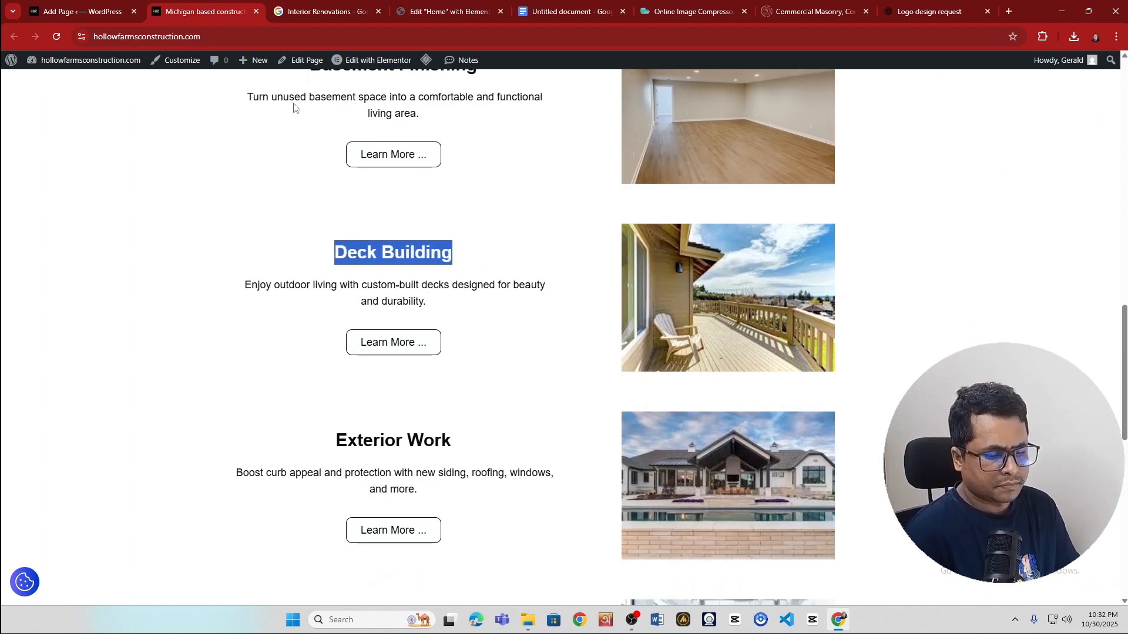
left_click(48, 5)
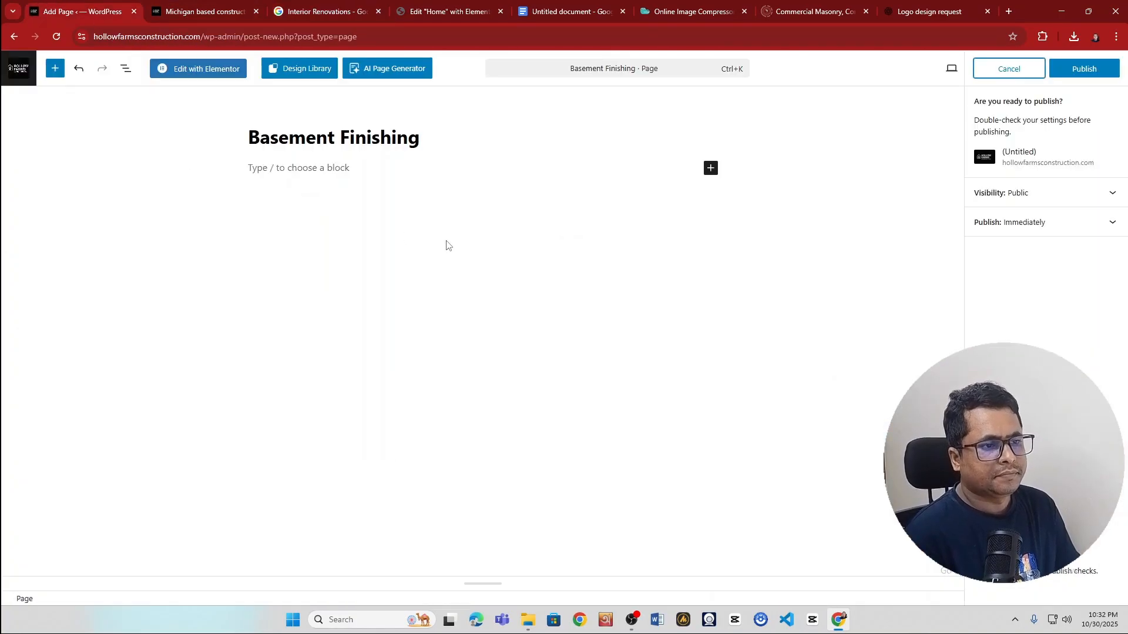
left_click(1084, 69)
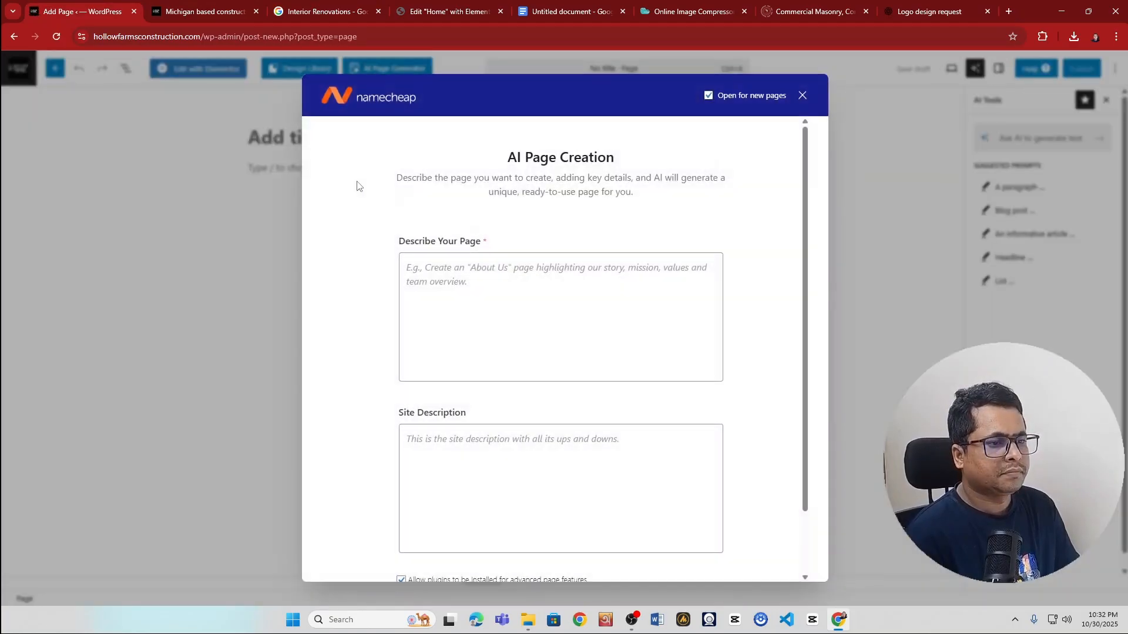
- Dismiss the AI page creation dialog, title the new page "Deck Building" and publish it
left_click(801, 95)
left_click(312, 147)
key("ctrl+v")
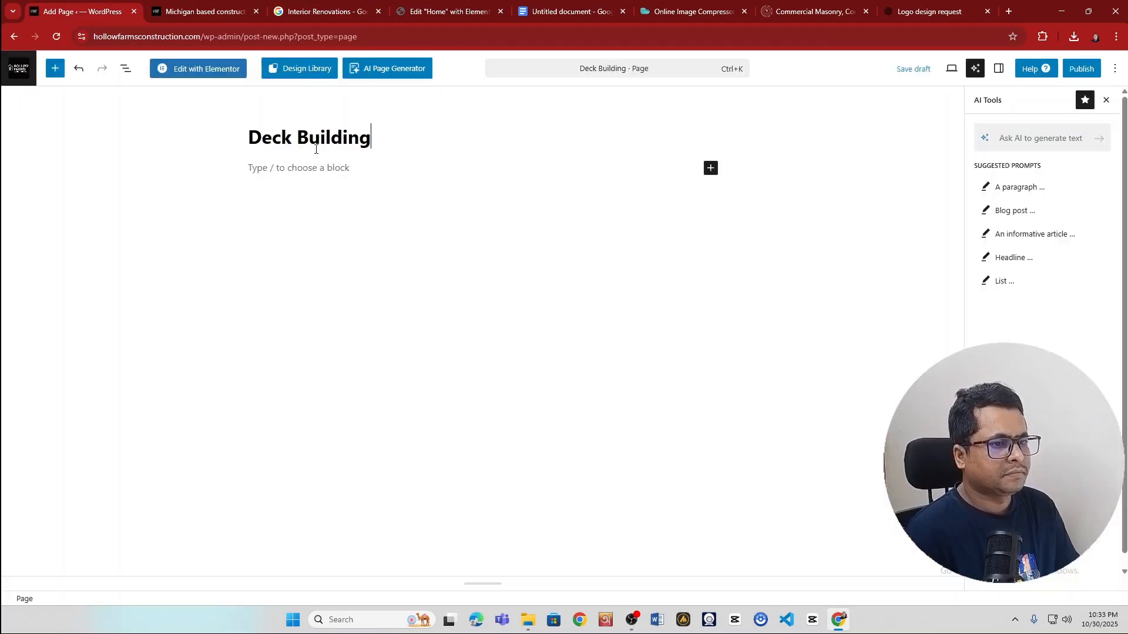
left_click(1086, 72)
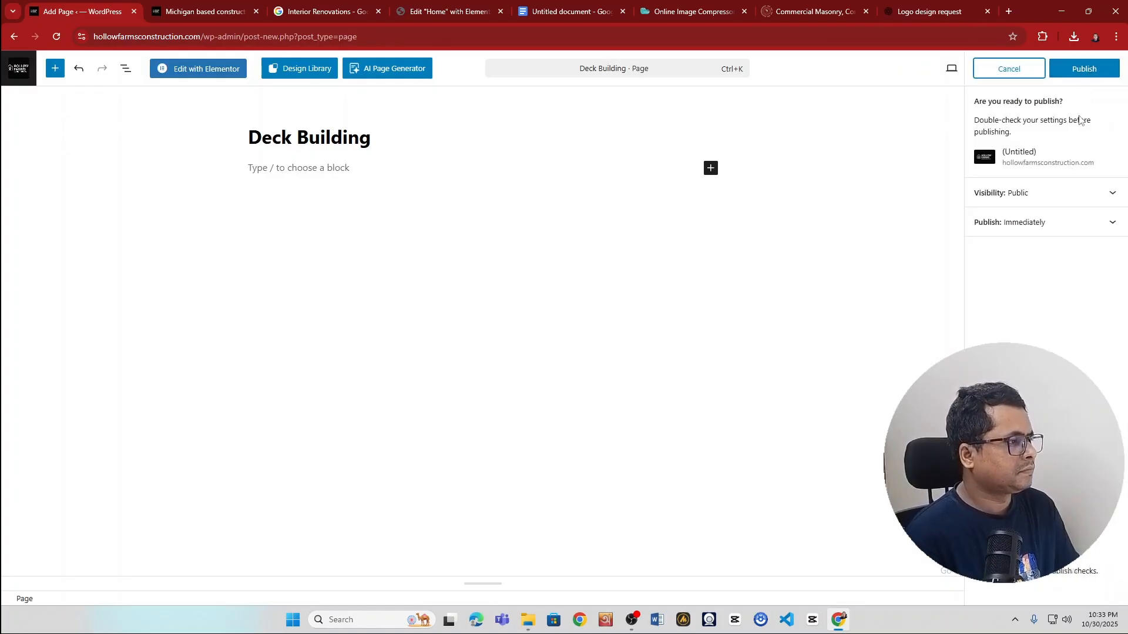
left_click(1086, 70)
- Copy the "Exterior Work" heading from the live home page and return to the WordPress page editor
left_click(178, 8)
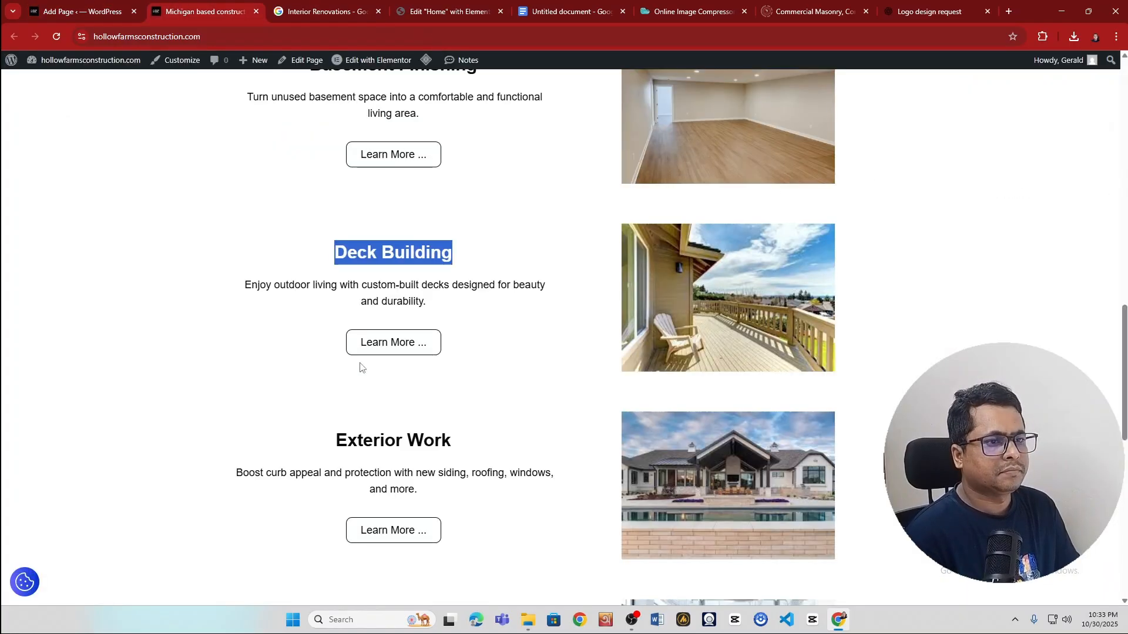
scroll(446, 295, "down", 4)
left_click_drag(505, 212, 322, 214)
key("ctrl+c")
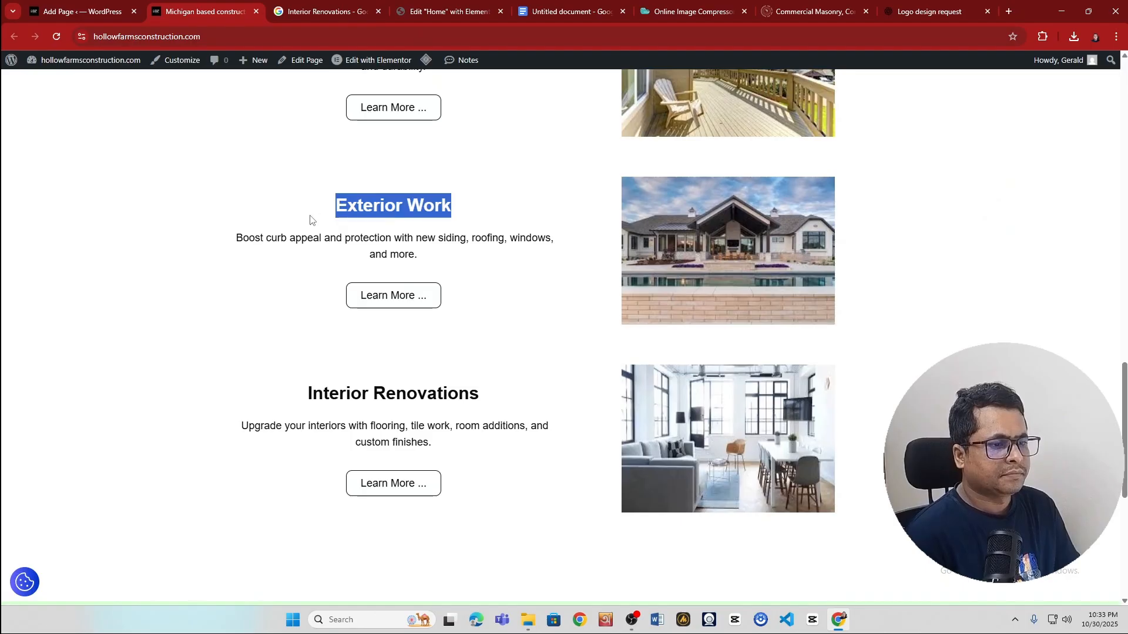
left_click(110, 4)
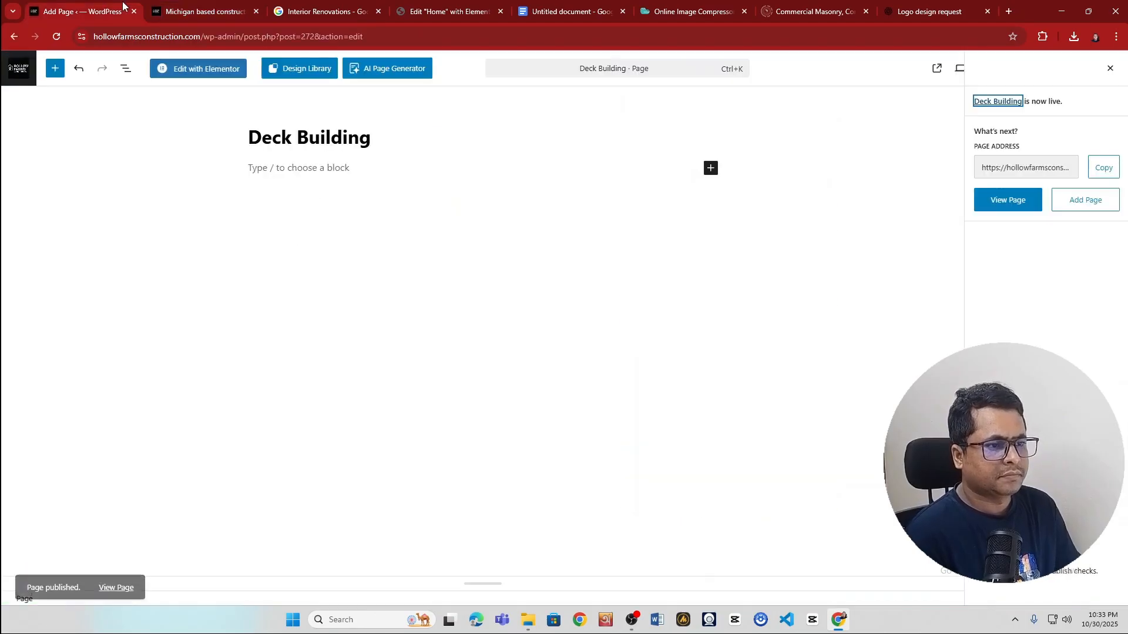
- Add another page without the AI page creator, title it "Exterior Work" and publish it
left_click(1085, 201)
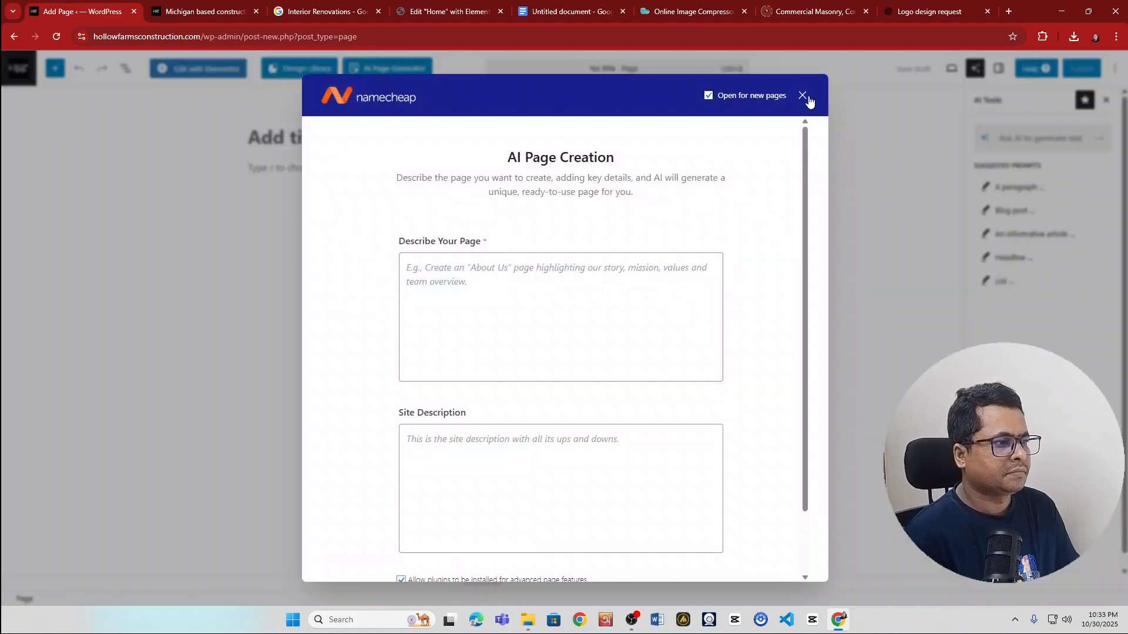
left_click(803, 96)
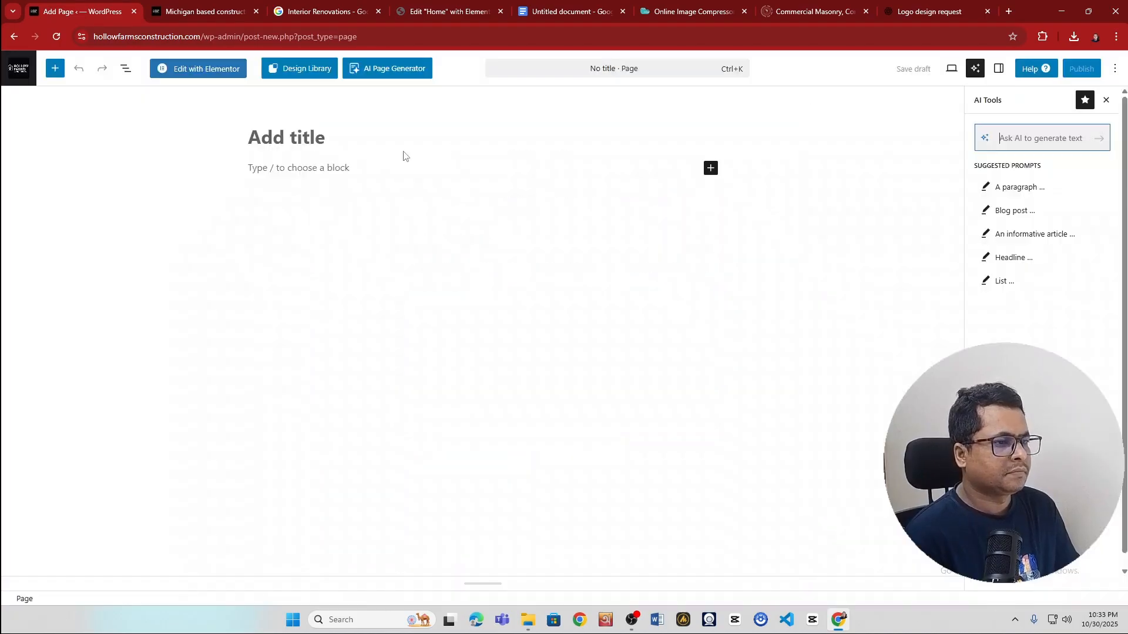
left_click(377, 146)
key("ctrl+v")
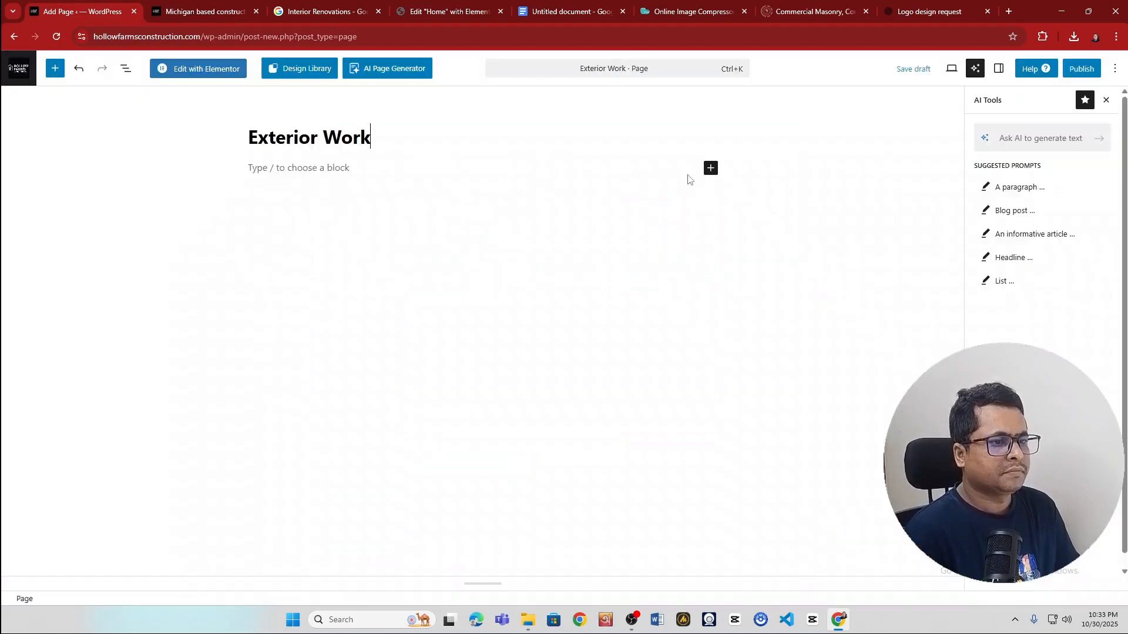
left_click(1081, 69)
left_click(1081, 69)
- Copy the "Interior Renovations" heading from the live home page and return to the WordPress page editor
left_click(219, 10)
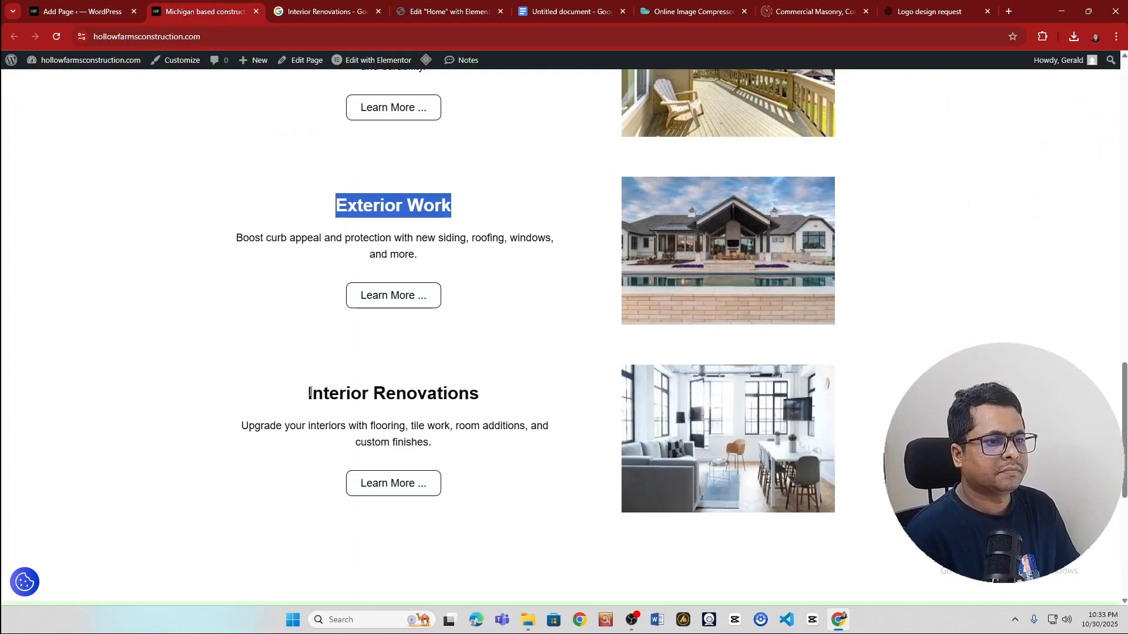
scroll(471, 303, "down", 3)
left_click_drag(448, 220, 240, 225)
key("ctrl+c")
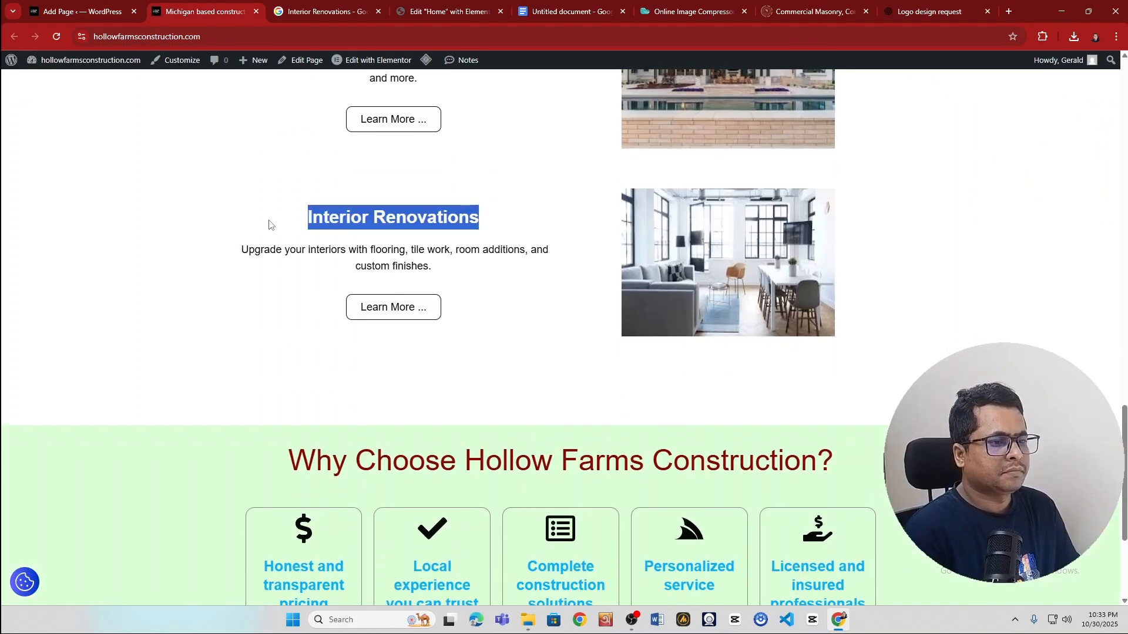
left_click(297, 6)
left_click(82, 11)
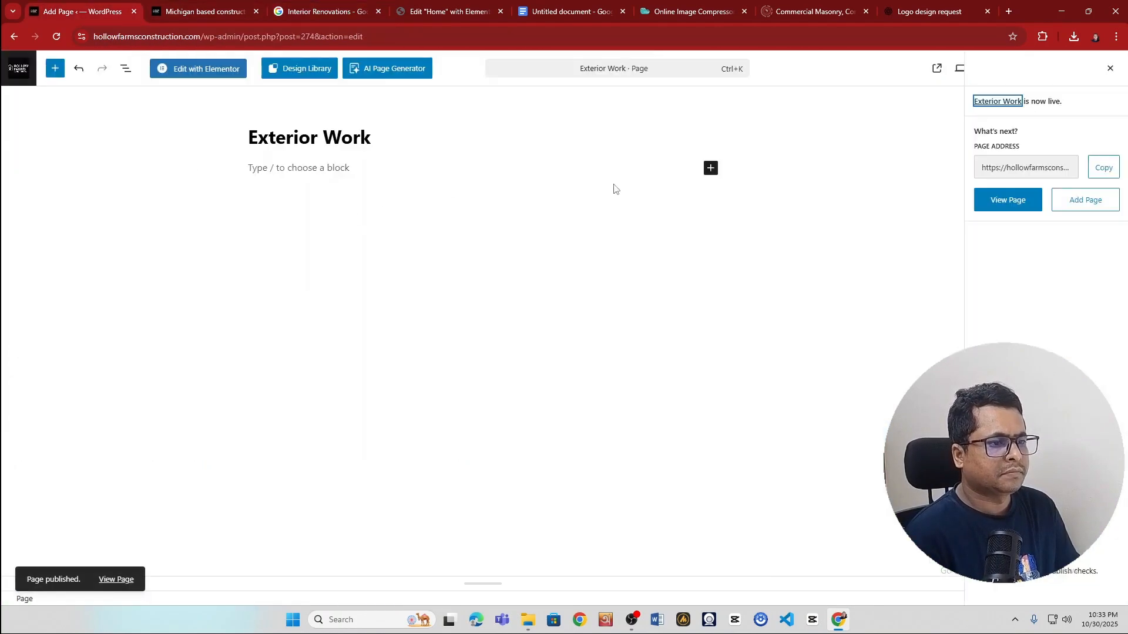
- Add another page without the AI page creator, title it "Interior Renovations" and publish it
left_click(1085, 200)
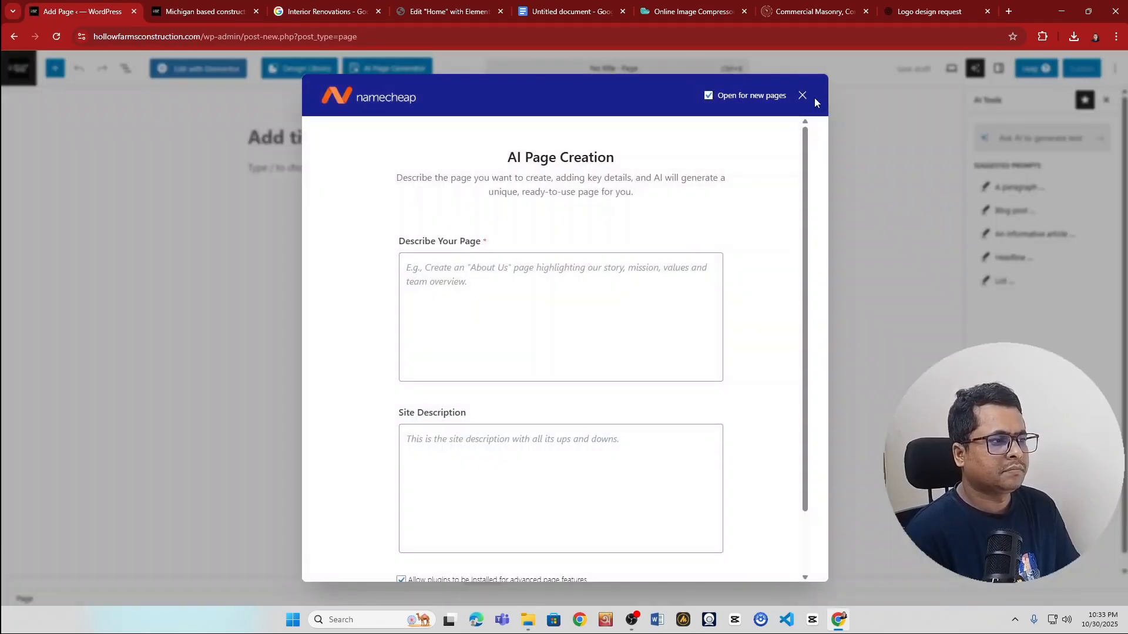
left_click(803, 95)
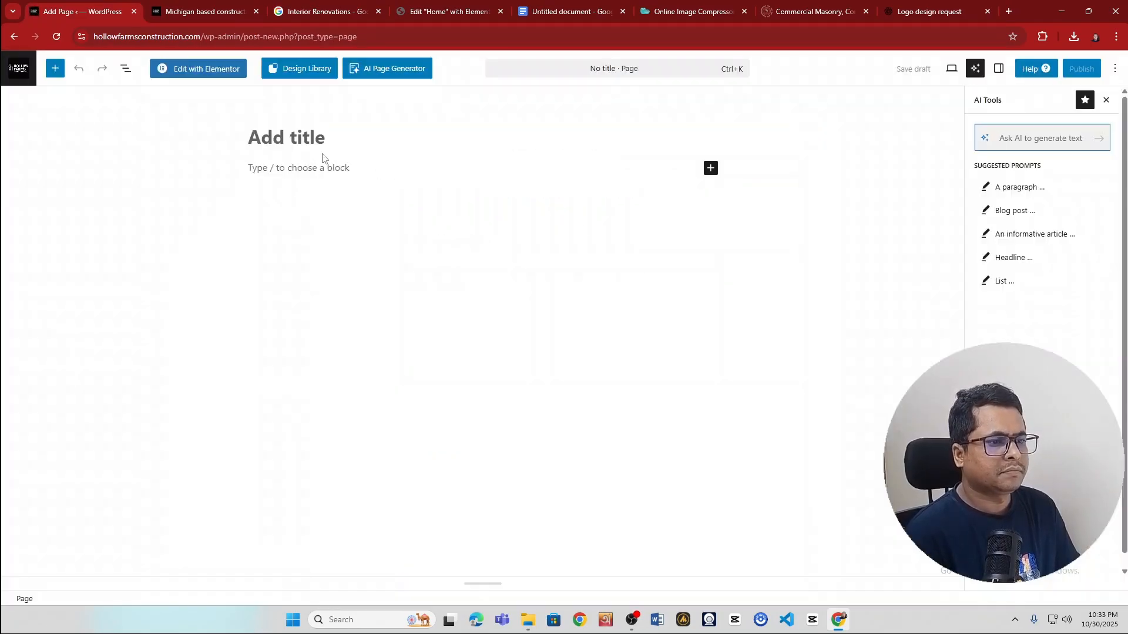
left_click(369, 139)
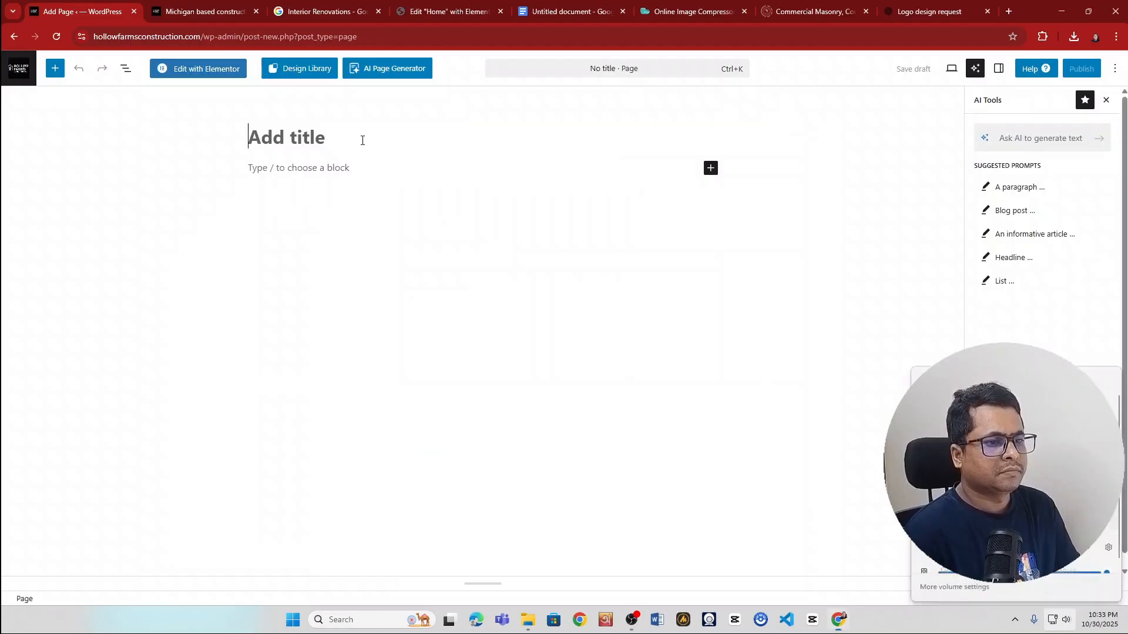
key("ctrl+v")
left_click(1081, 69)
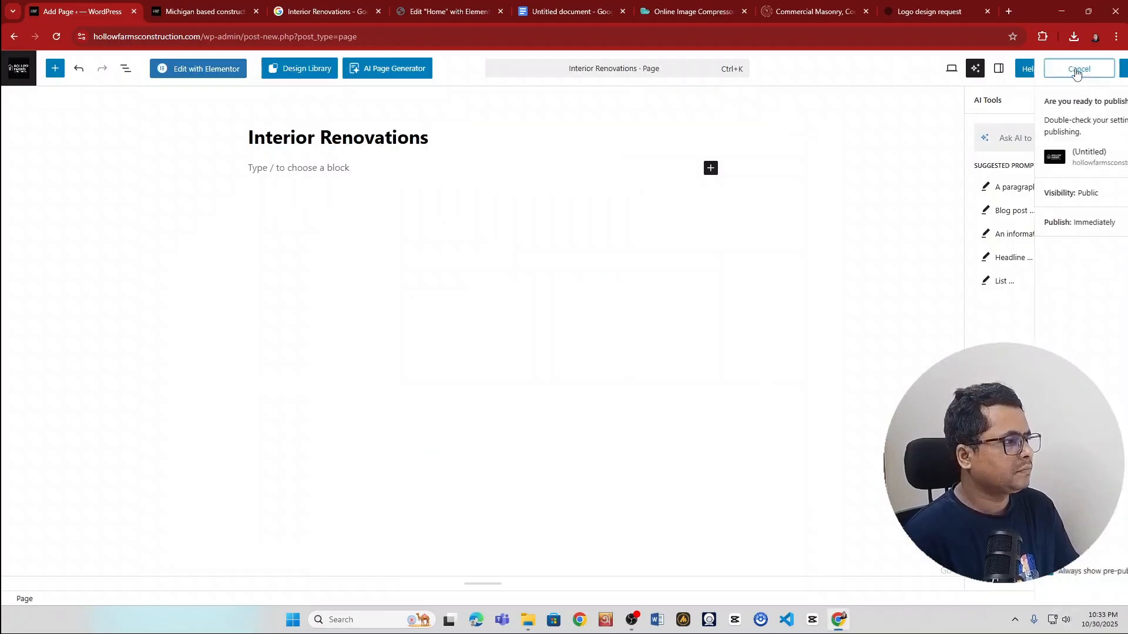
left_click(1086, 69)
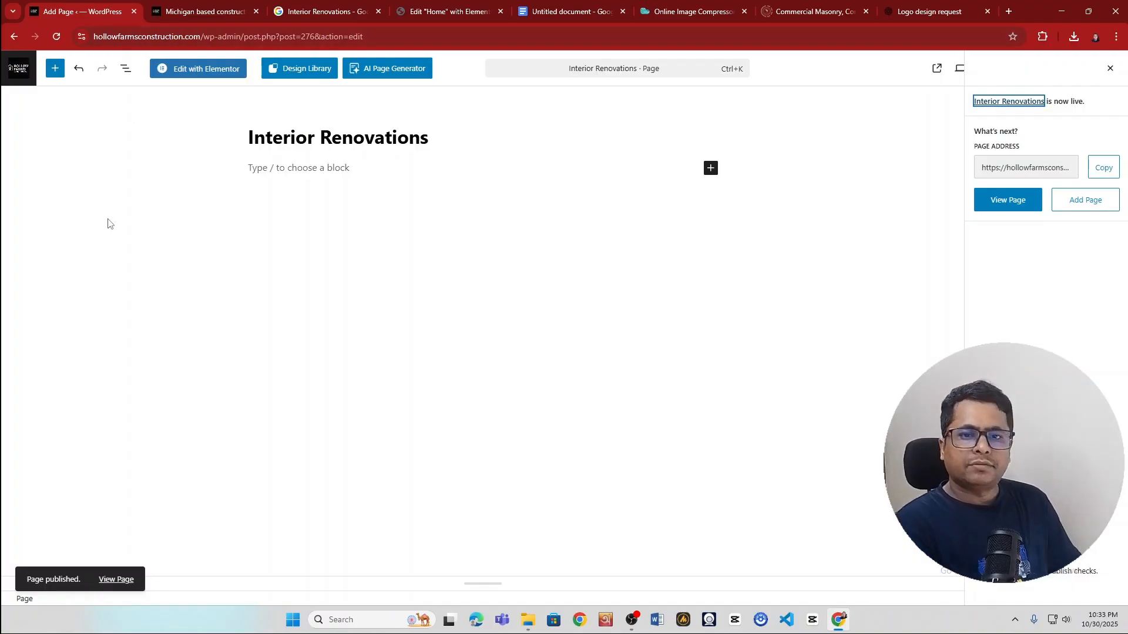
- Leave the page editor, open the site's menu management and list all pages available as menu items
left_click(17, 72)
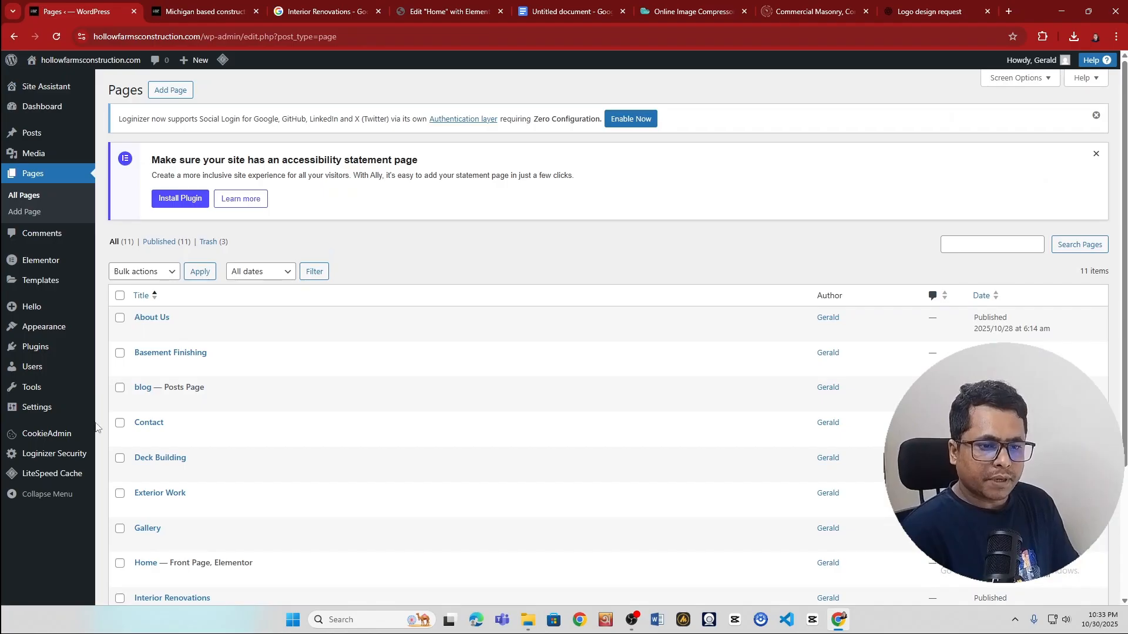
mouse_move(41, 327)
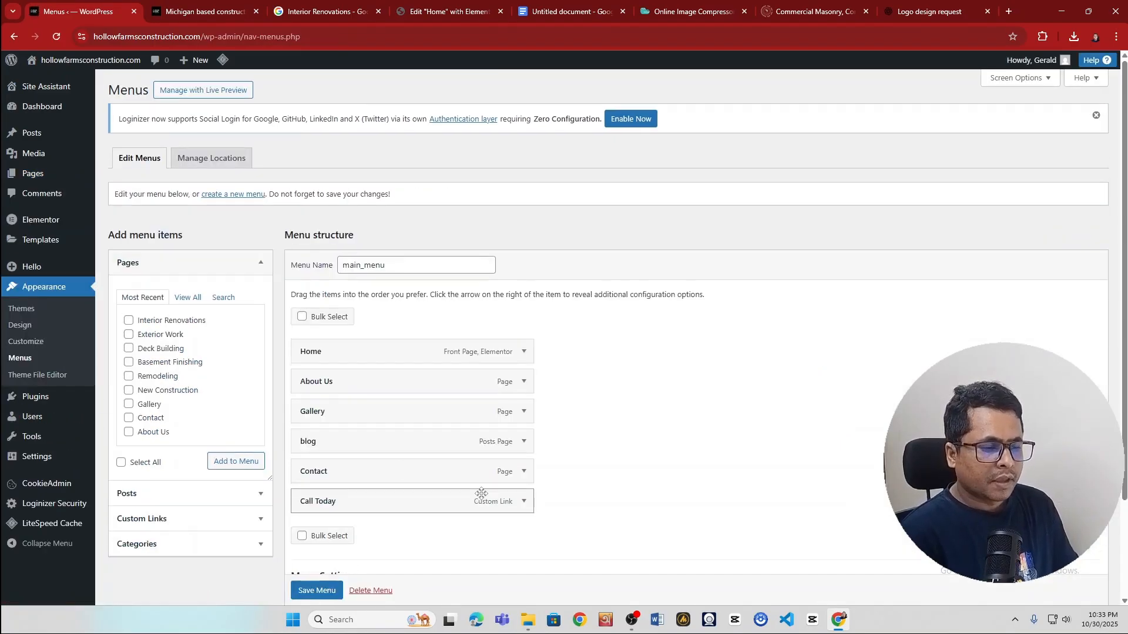
left_click(187, 297)
scroll(173, 425, "down", 3)
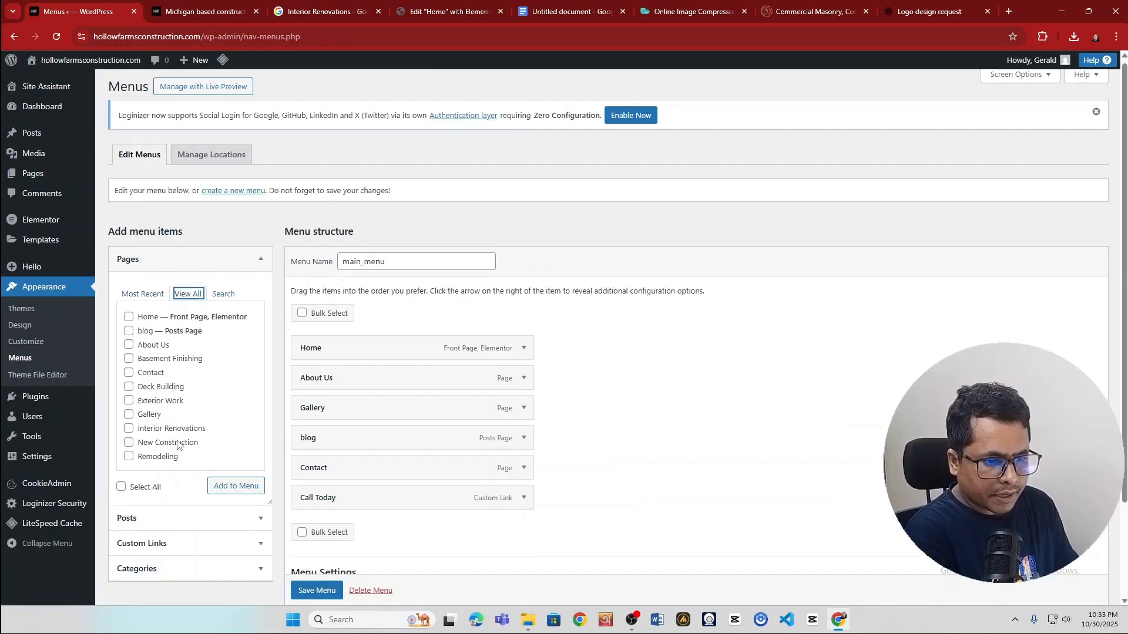
scroll(171, 426, "up", 3)
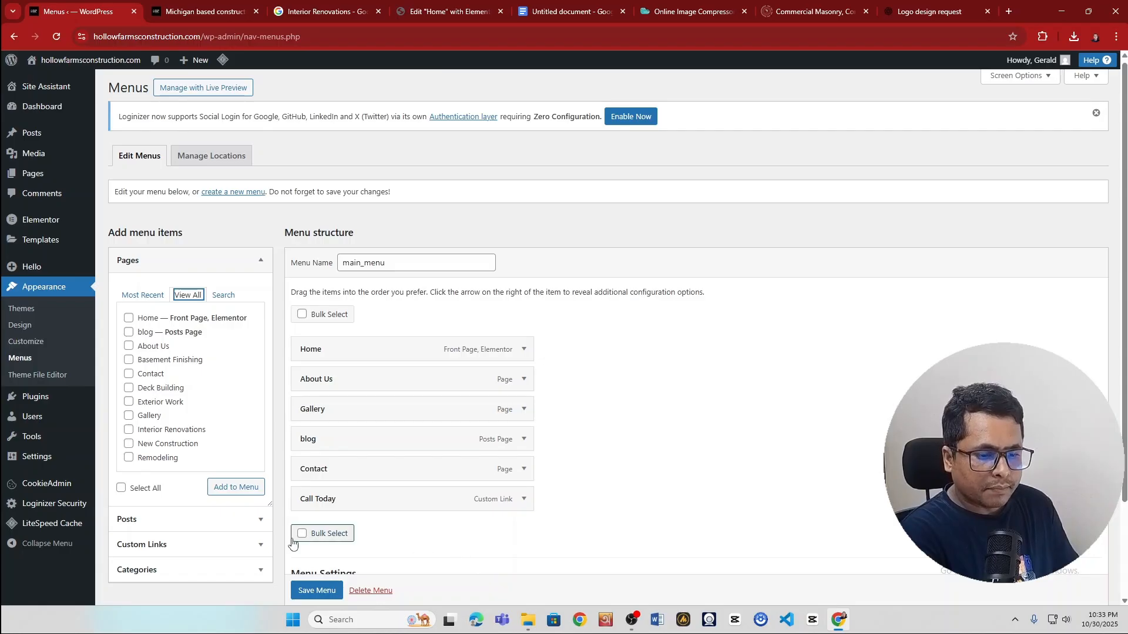
- Add a custom link with the text "Services" and the URL "#" to main_menu
left_click(188, 545)
scroll(210, 399, "down", 1)
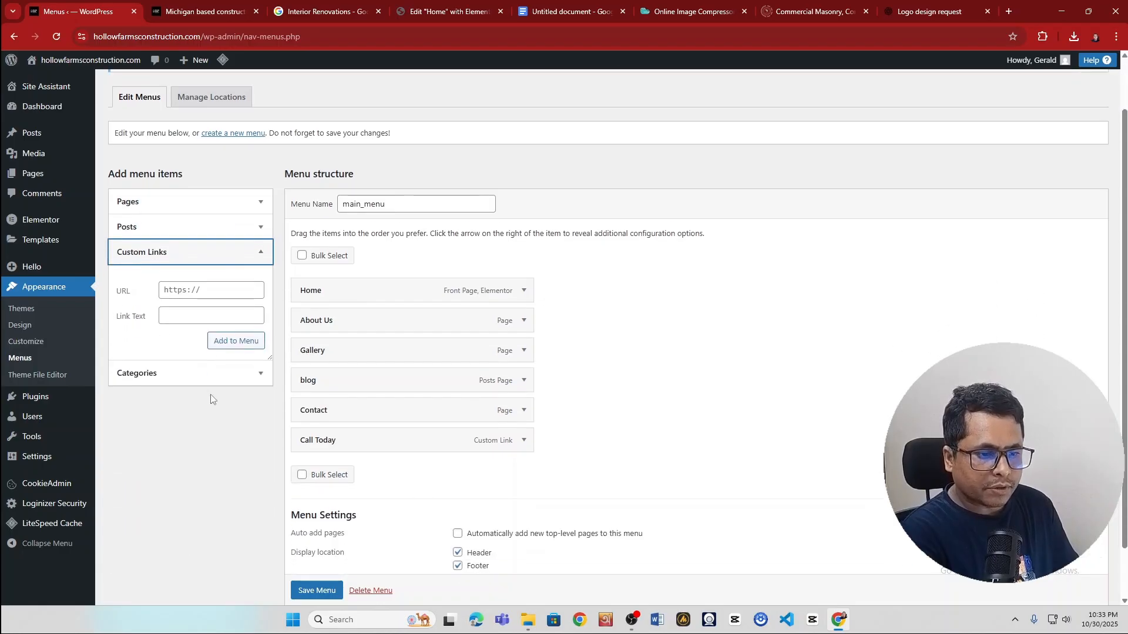
left_click(180, 319)
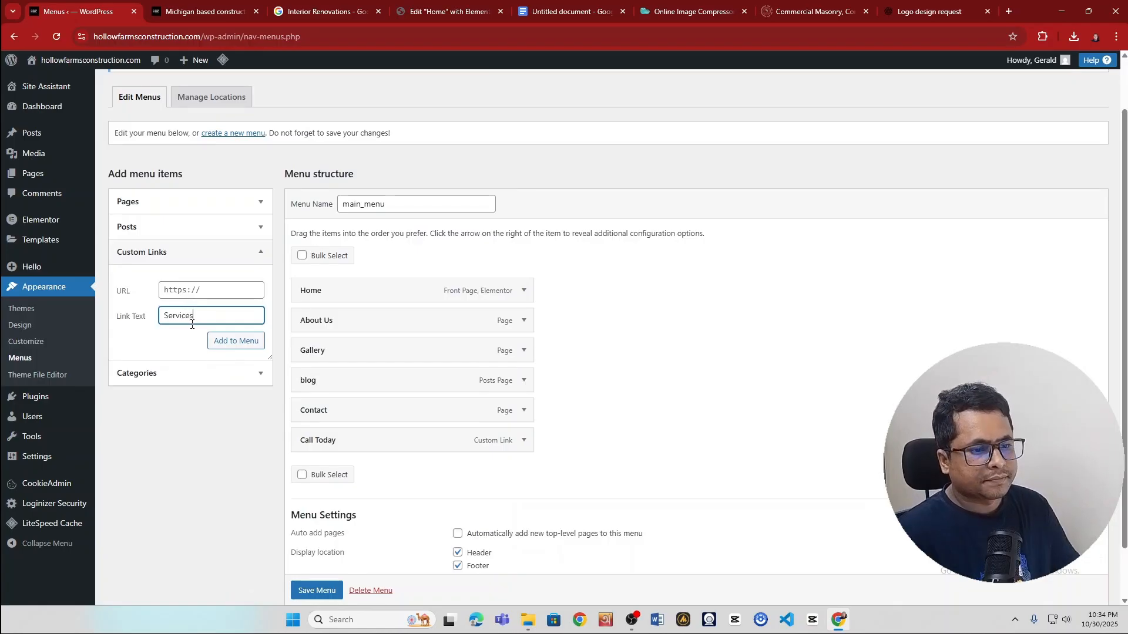
left_click(235, 343)
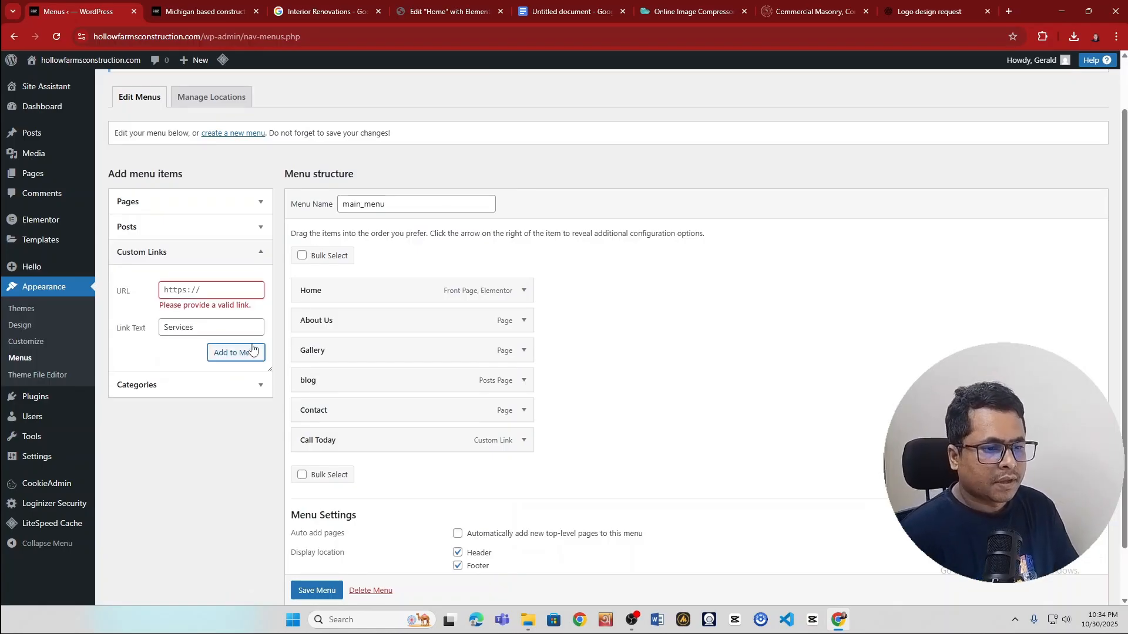
left_click(215, 289)
type("#")
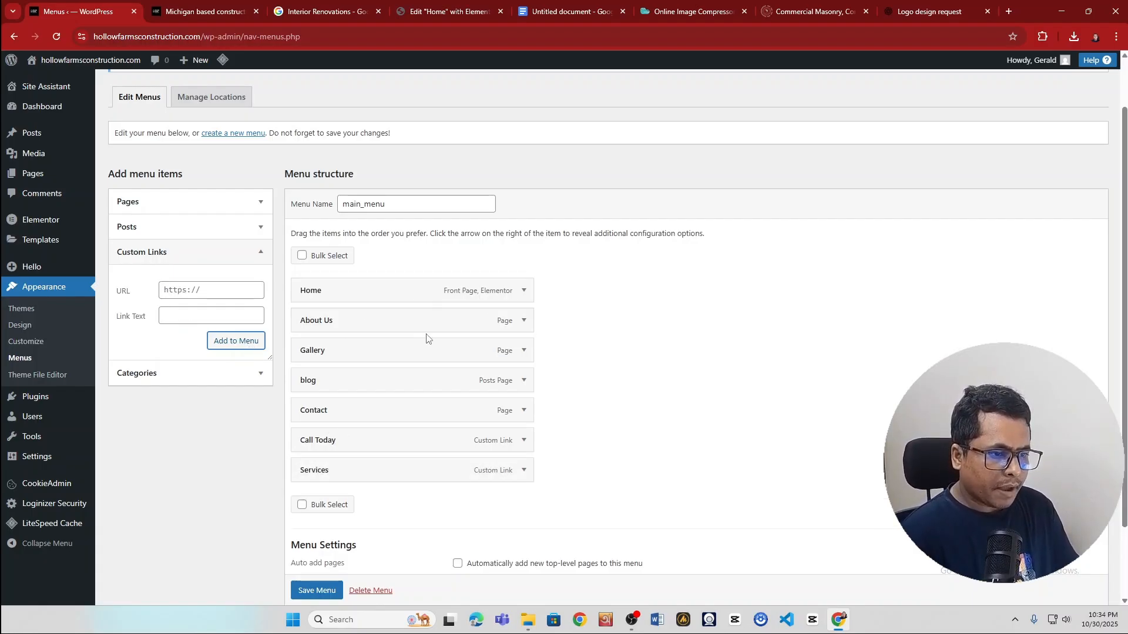
- Move the Services item directly below About Us in the menu structure of main_menu
left_click_drag(356, 475, 368, 354)
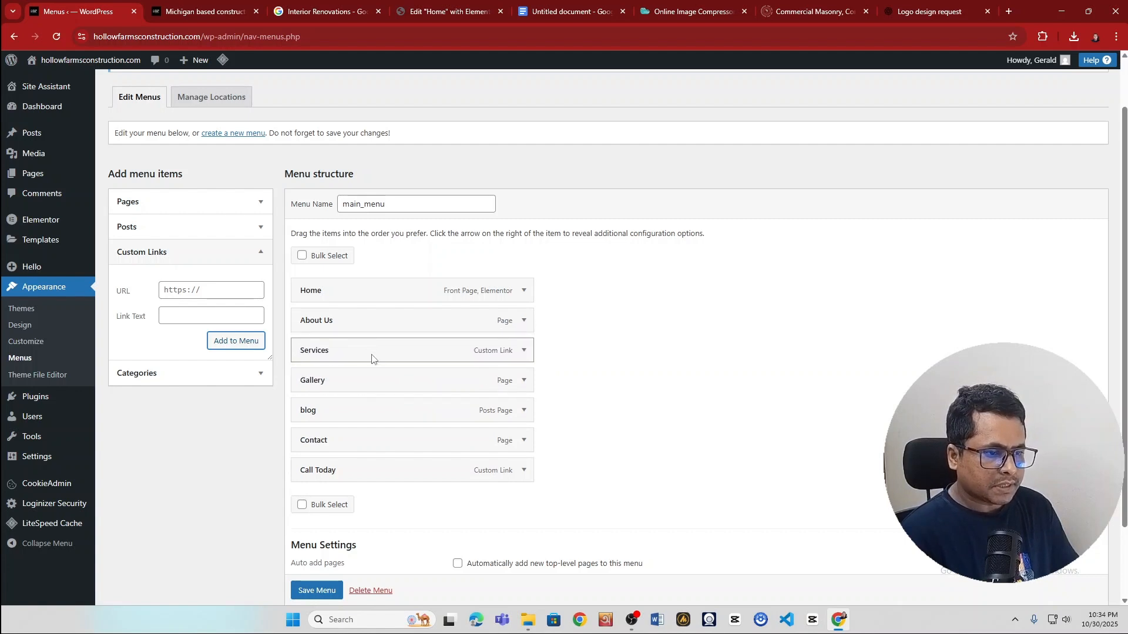
- Add the Basement Finishing, Deck Building, Exterior Work, Interior Renovations, New Construction and Remodeling pages to main_menu
scroll(244, 428, "up", 1)
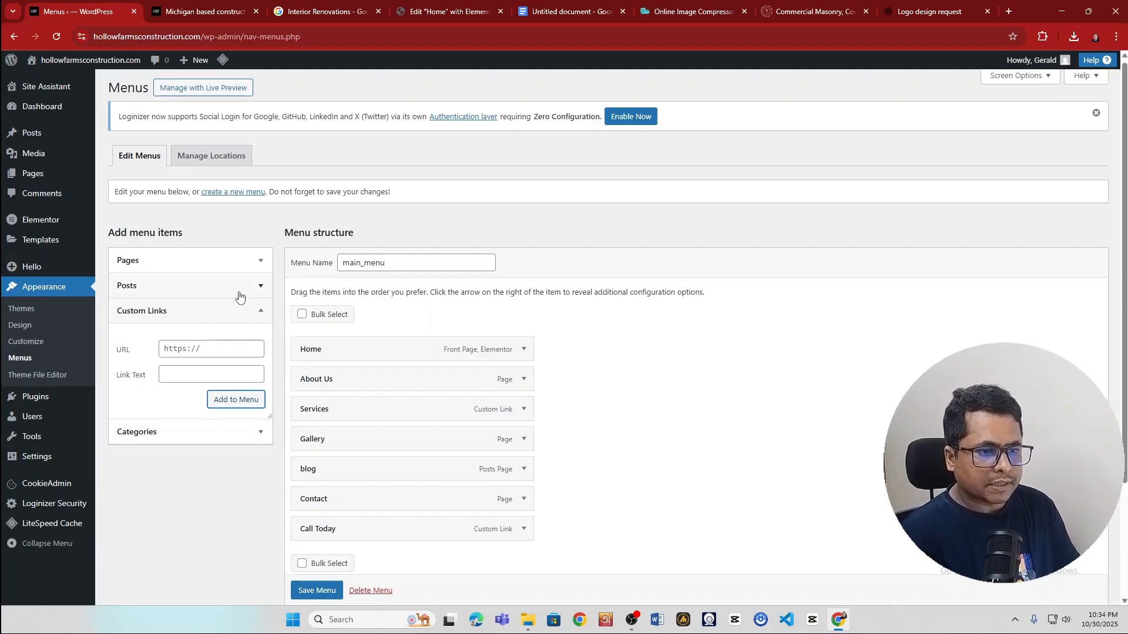
scroll(154, 338, "up", 1)
left_click(159, 265)
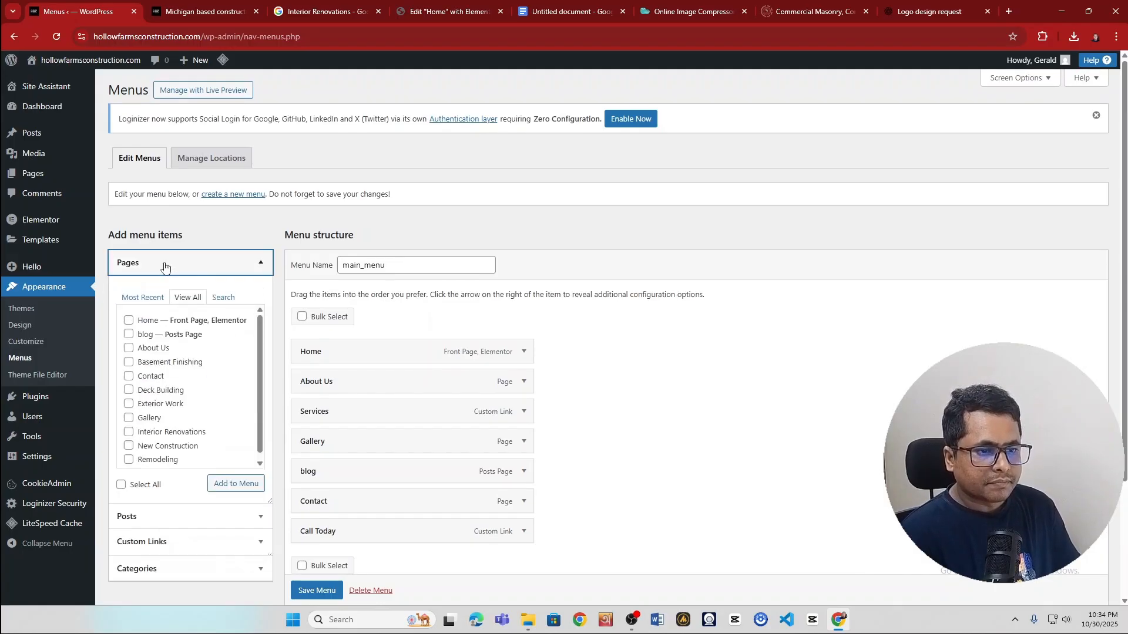
scroll(276, 411, "down", 1)
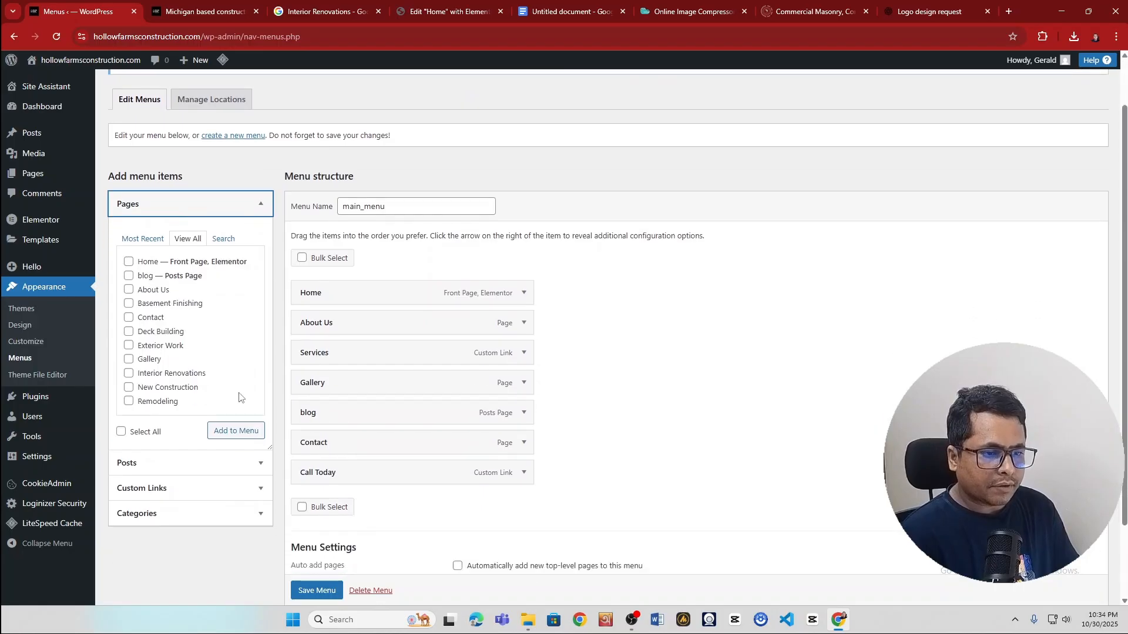
left_click(129, 304)
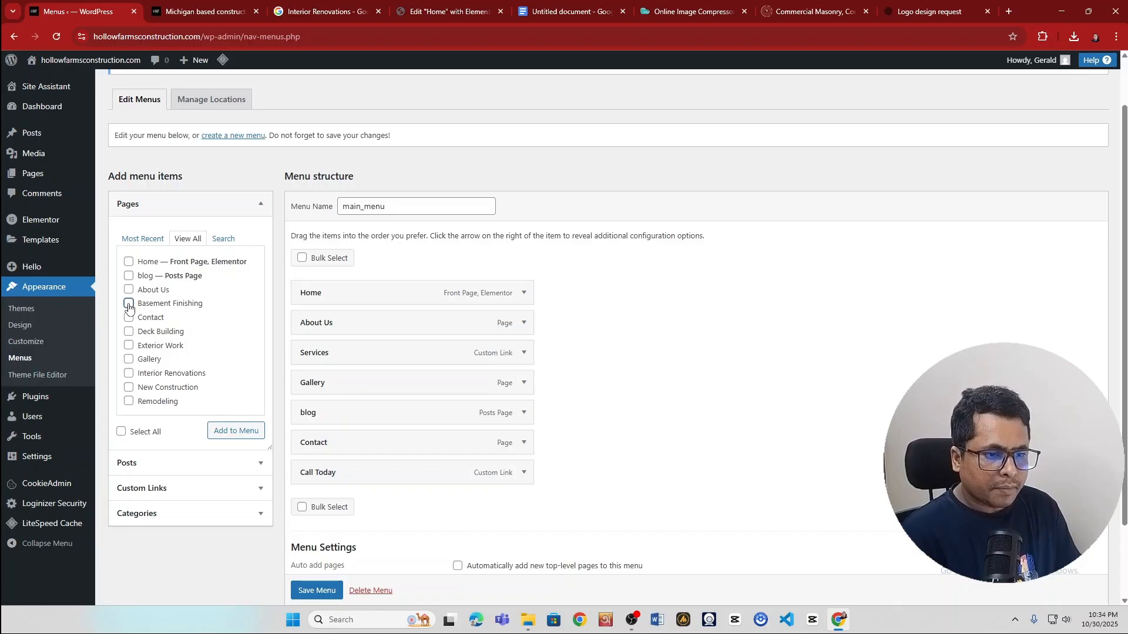
left_click(130, 333)
left_click(130, 346)
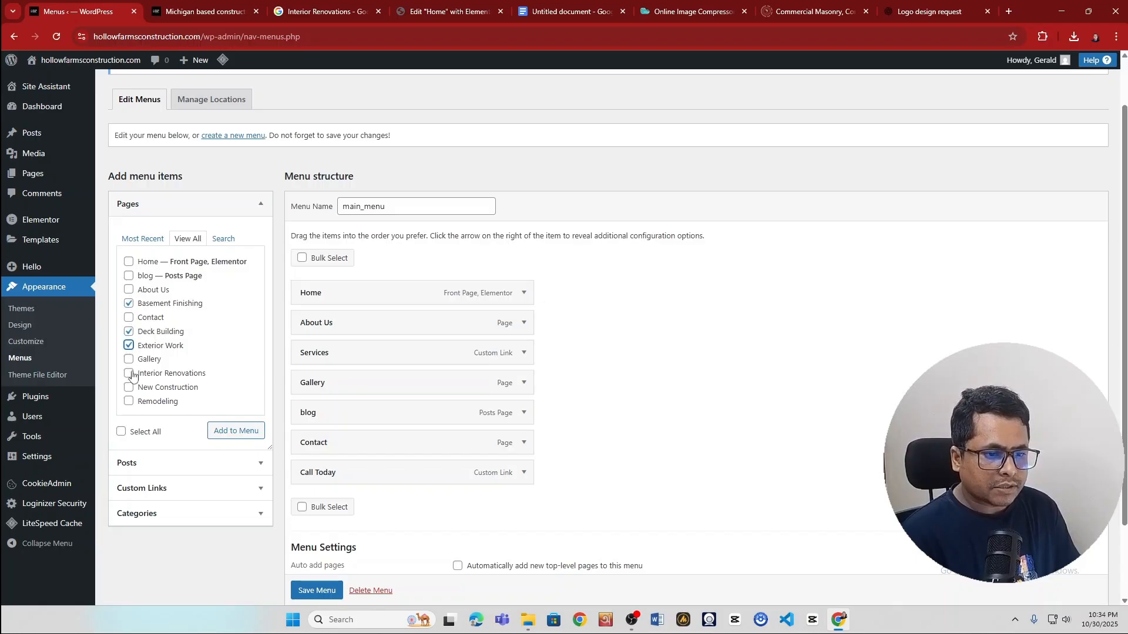
left_click(129, 376)
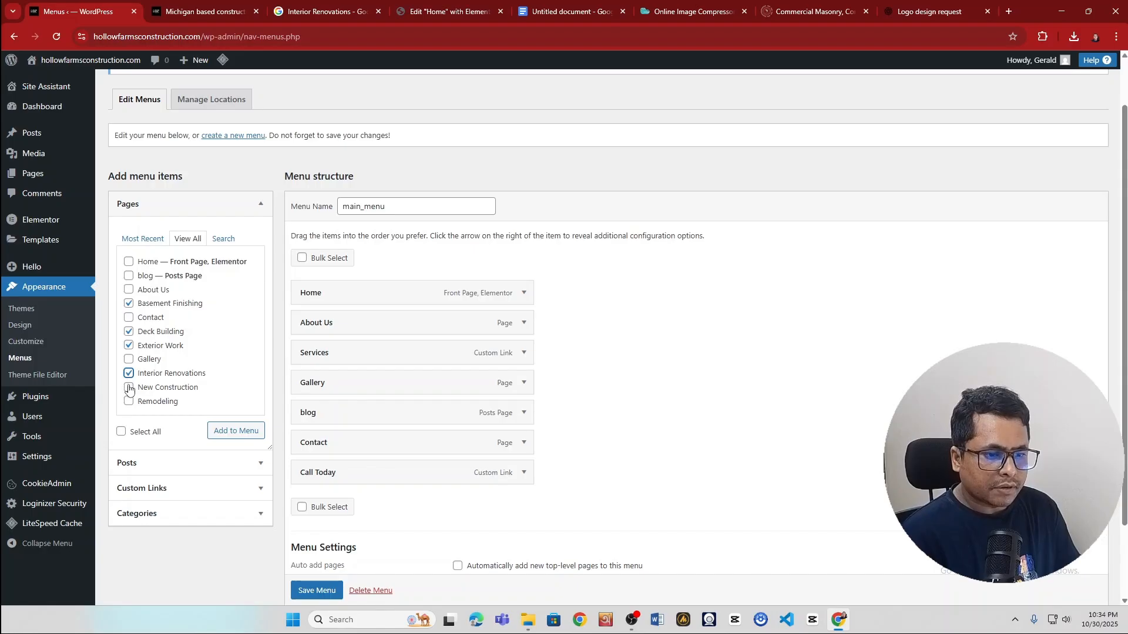
left_click(130, 389)
left_click(129, 403)
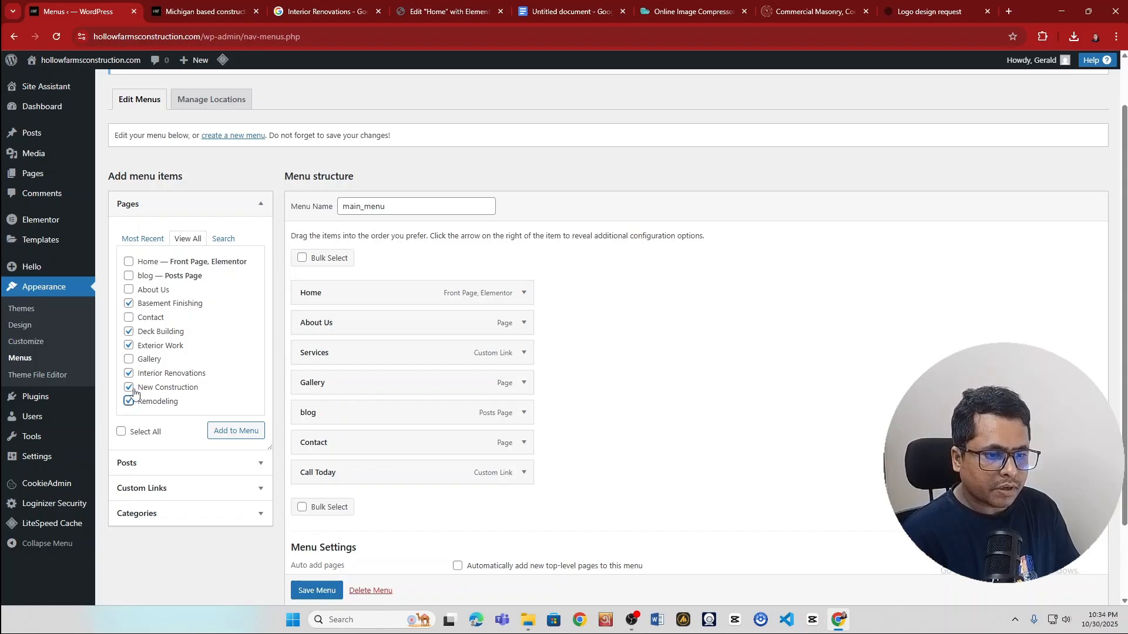
left_click(228, 432)
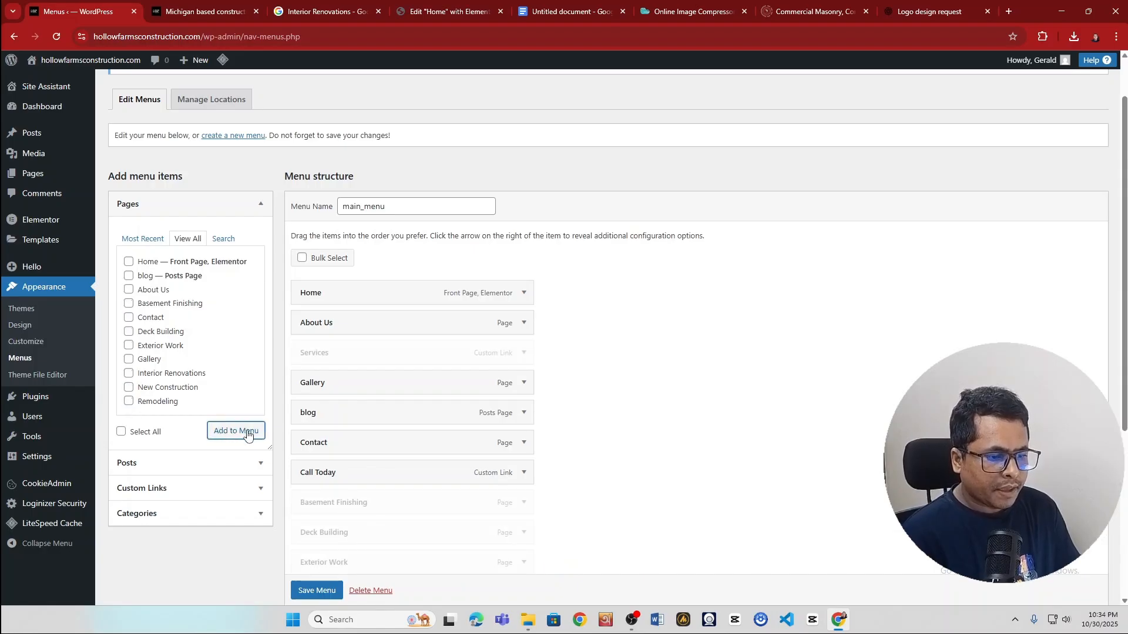
- Nest New Construction and Remodeling under Services as its first and second sub items
scroll(270, 420, "down", 2)
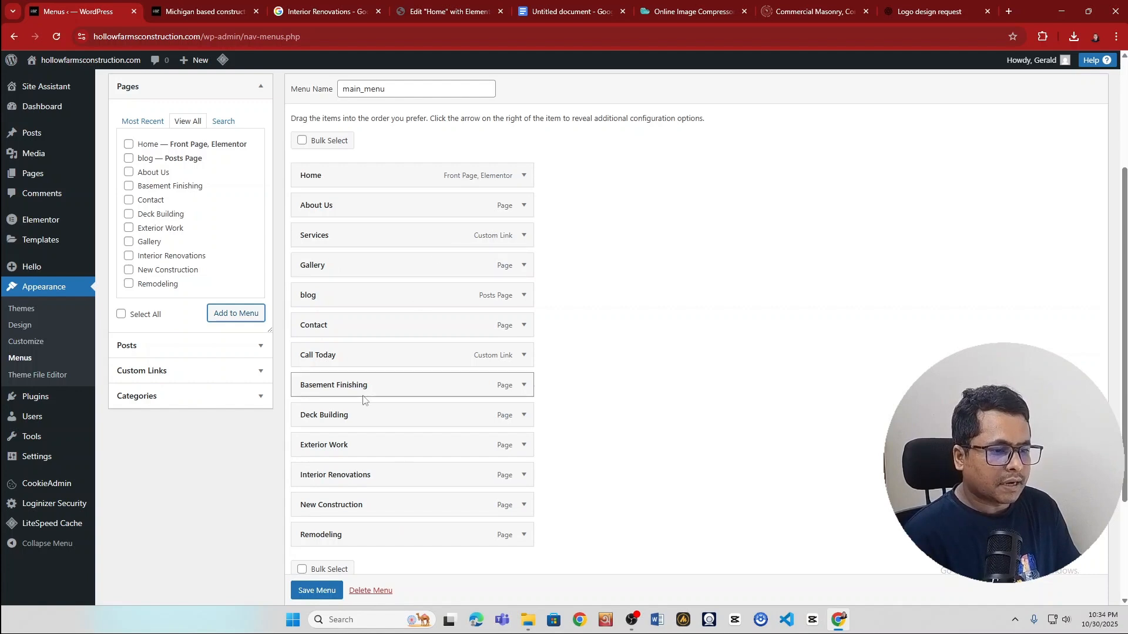
scroll(364, 456, "up", 1)
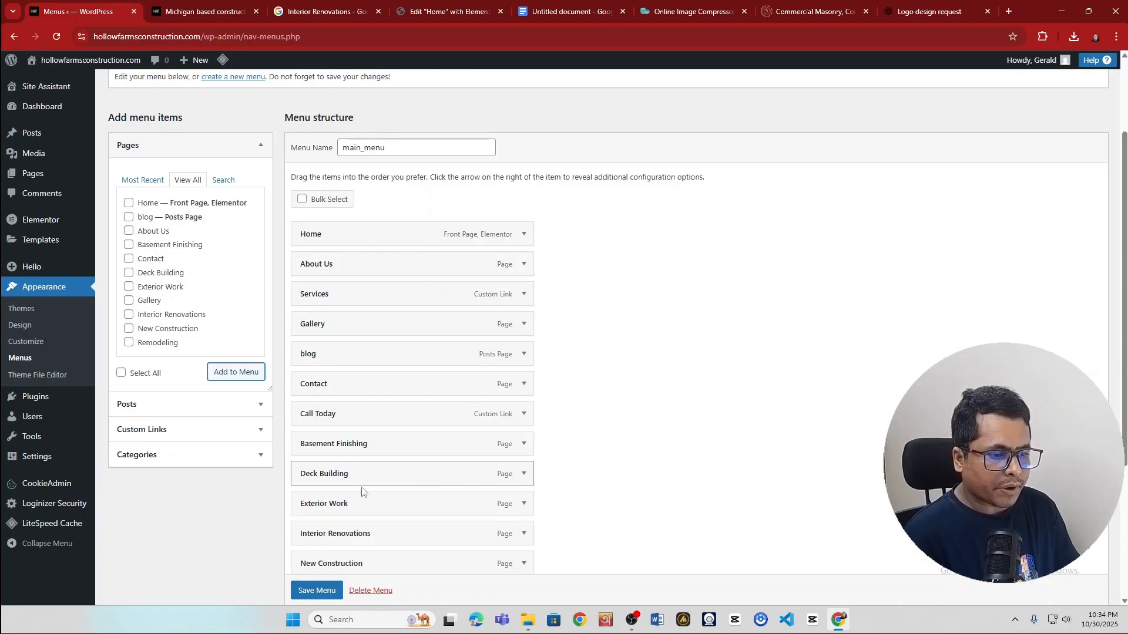
scroll(349, 494, "down", 1)
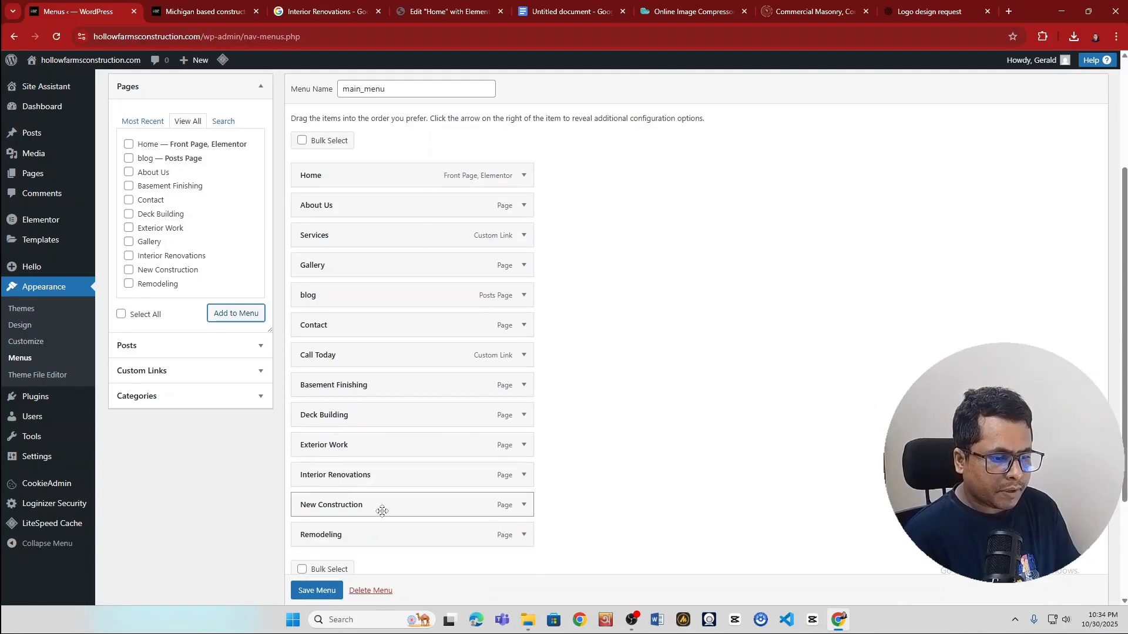
left_click_drag(382, 511, 405, 265)
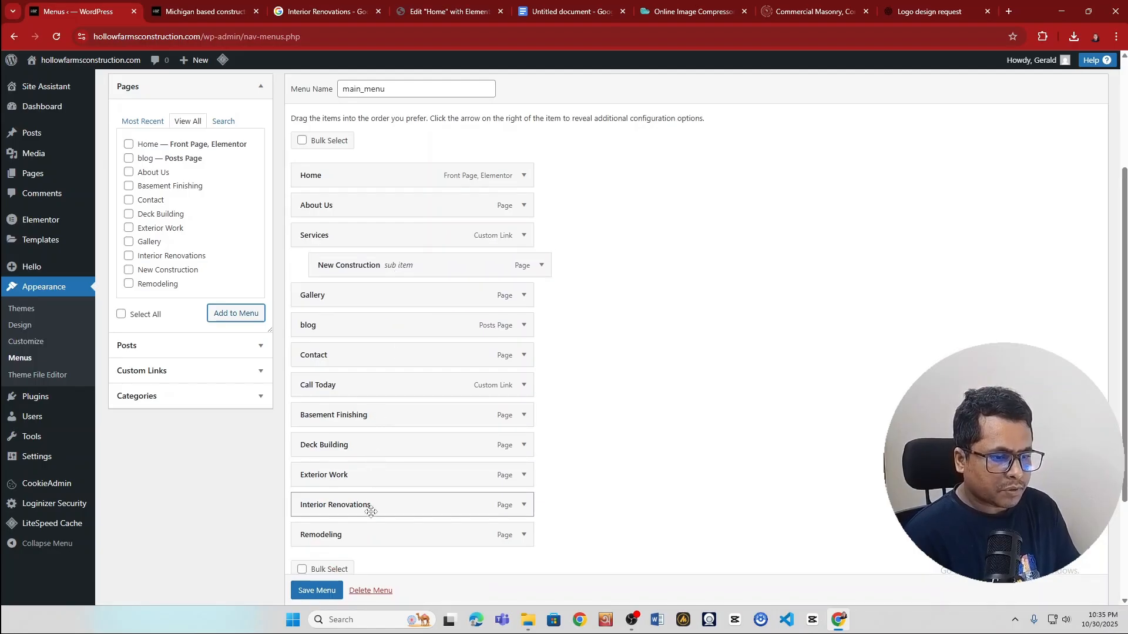
left_click_drag(365, 536, 385, 297)
- Check the order of services on the live home page and nest Basement Finishing under Services, directly below Remodeling
left_click(219, 6)
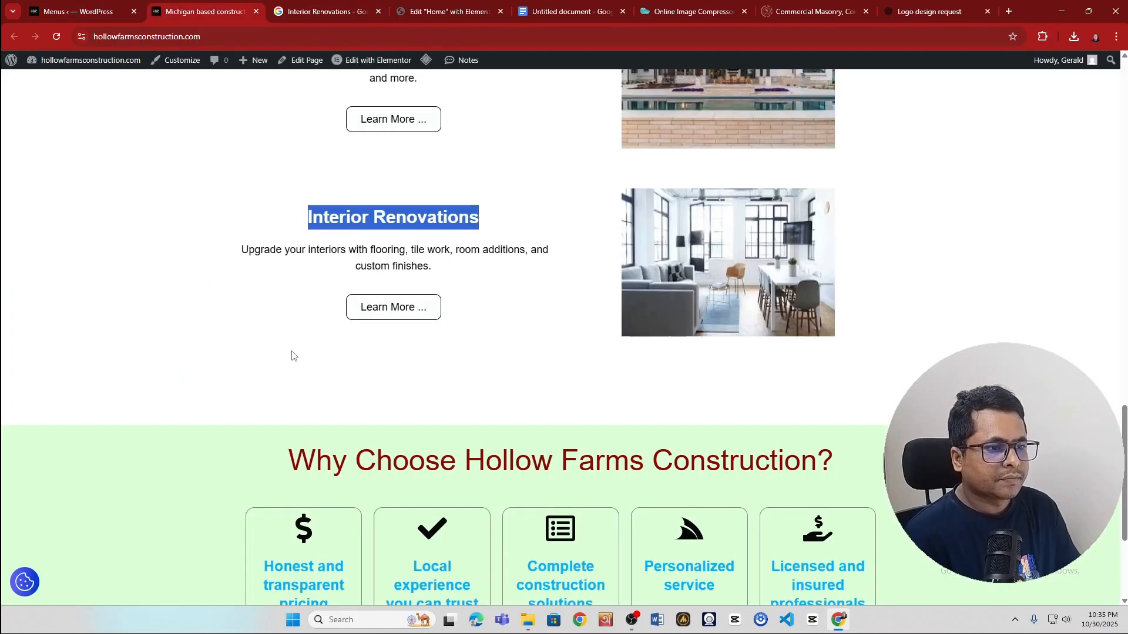
scroll(294, 347, "up", 15)
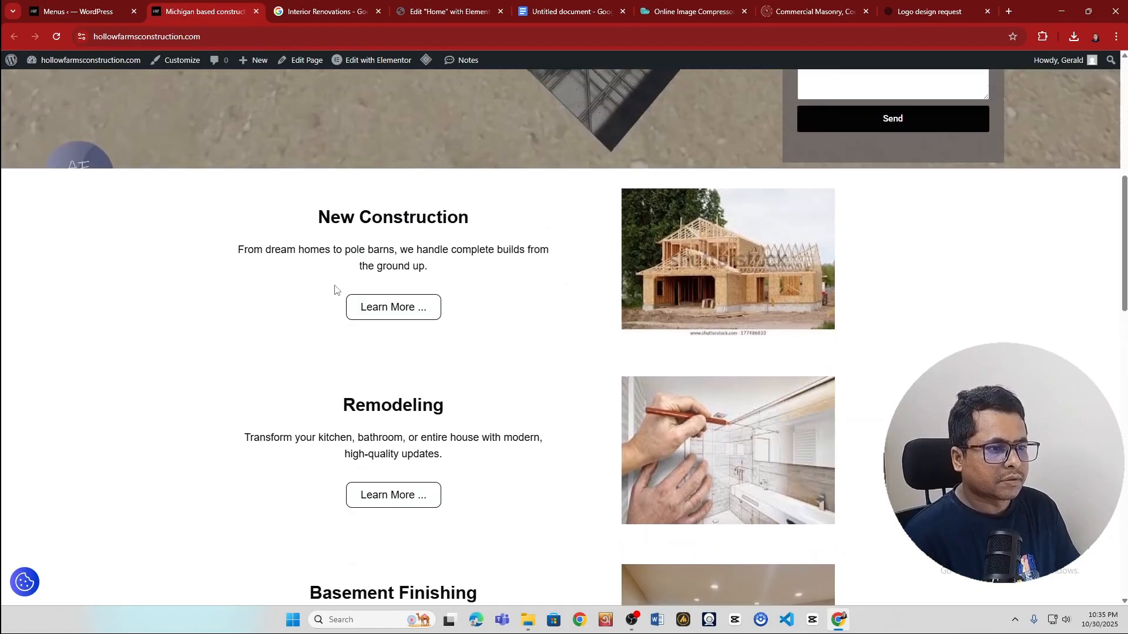
scroll(331, 294, "down", 6)
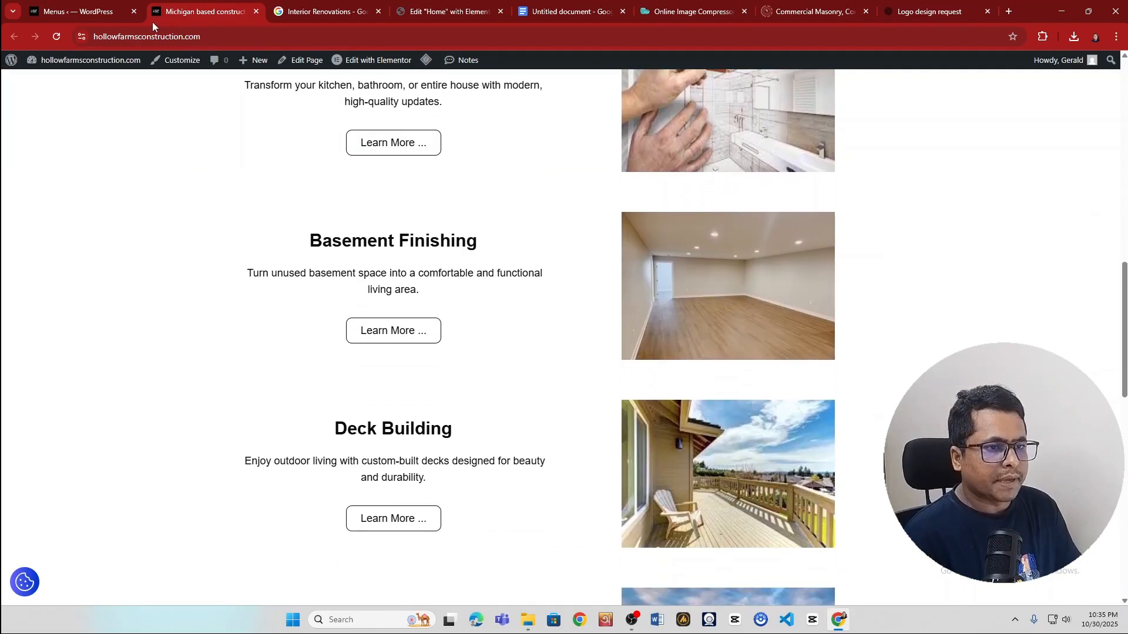
left_click(93, 13)
left_click_drag(377, 457, 393, 320)
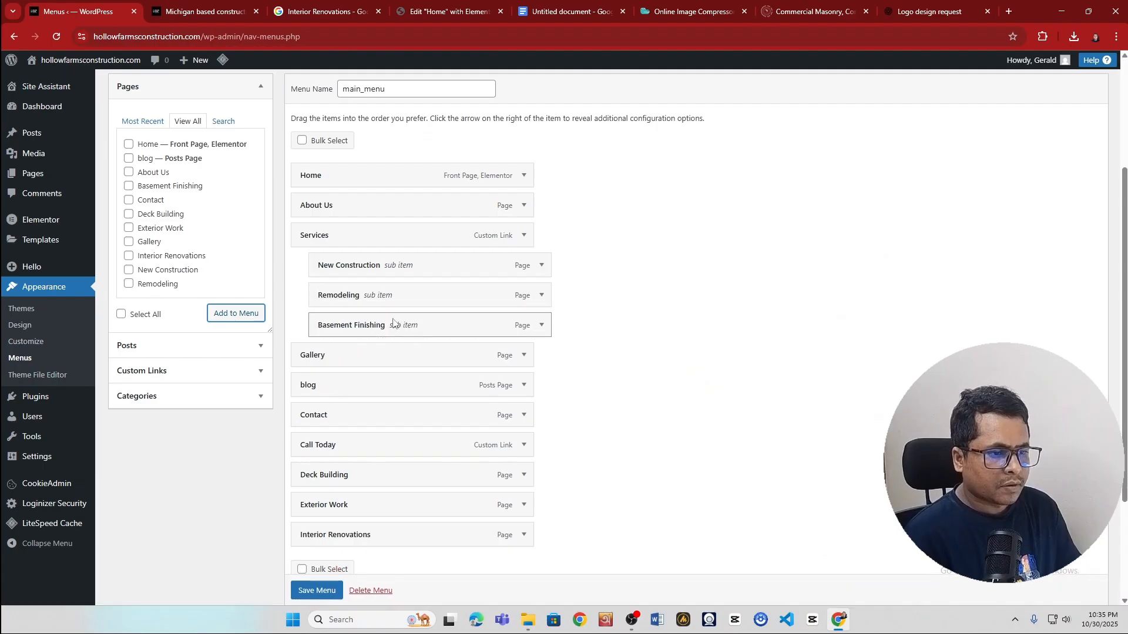
- Check the remaining service order on the live home page and nest Deck Building, Exterior Work and Interior Renovations under Services in that order
left_click(206, 11)
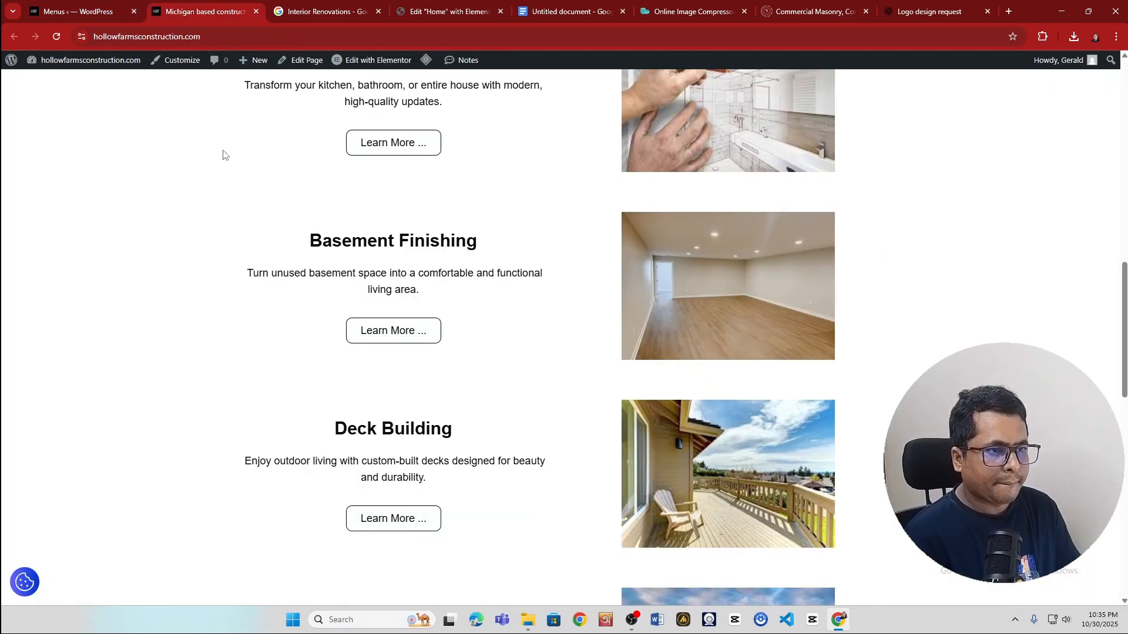
scroll(276, 299, "down", 5)
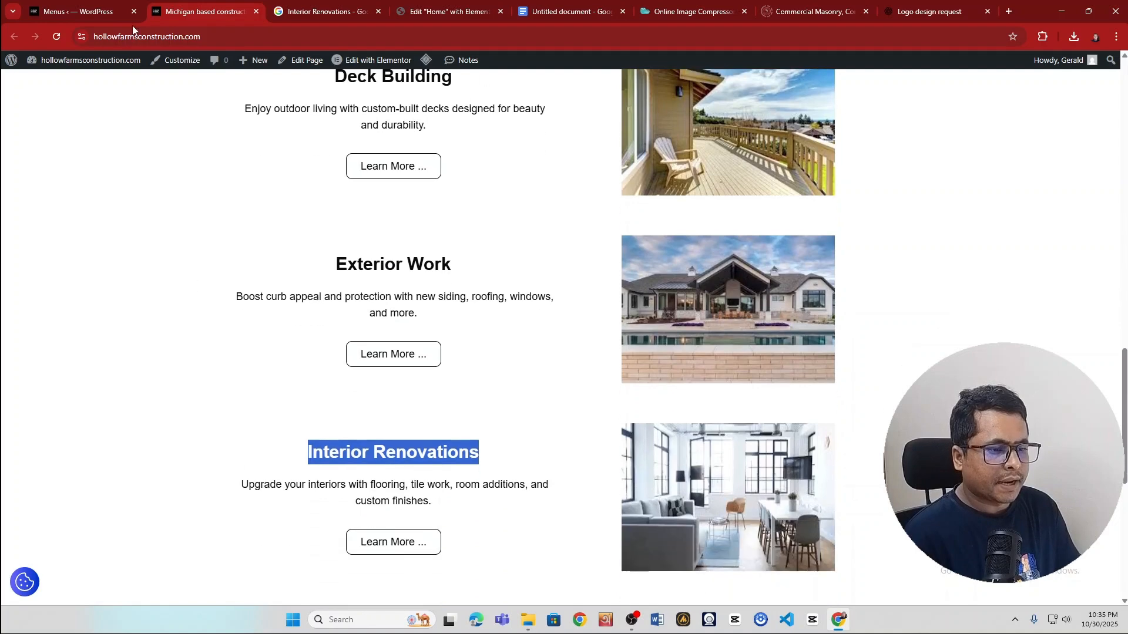
left_click(86, 9)
left_click_drag(380, 477, 411, 360)
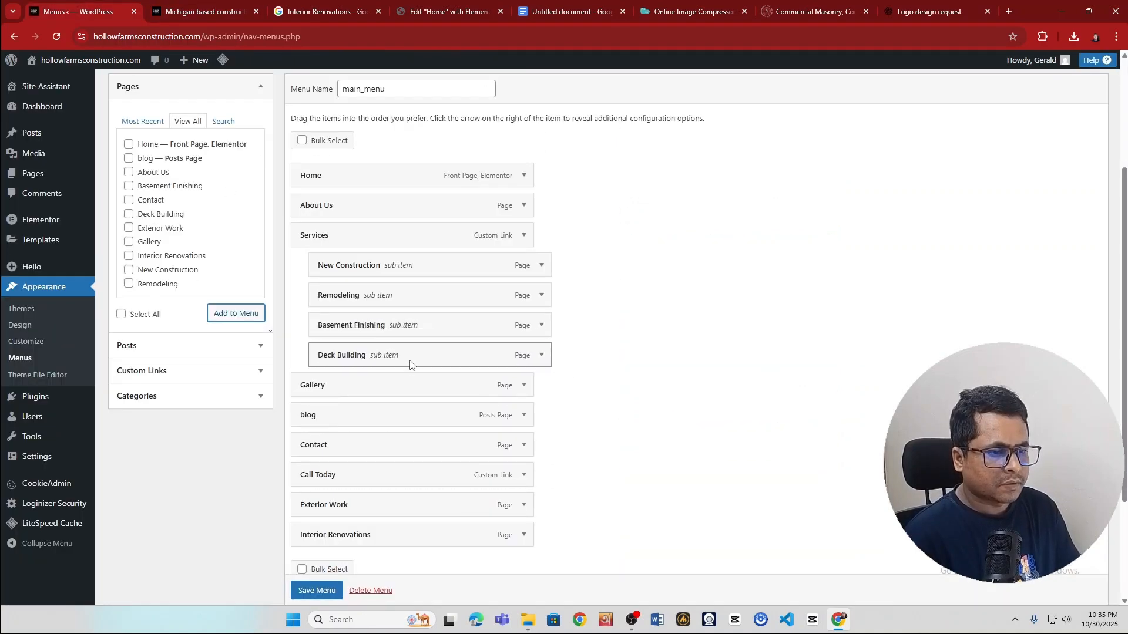
left_click_drag(372, 511, 401, 388)
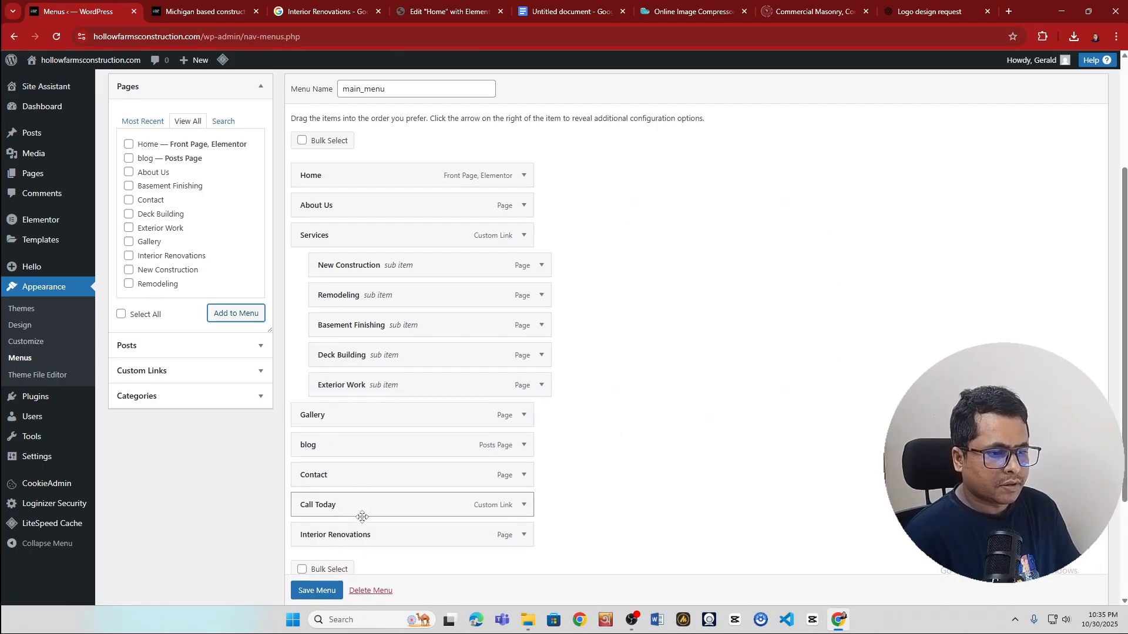
left_click_drag(360, 535, 376, 425)
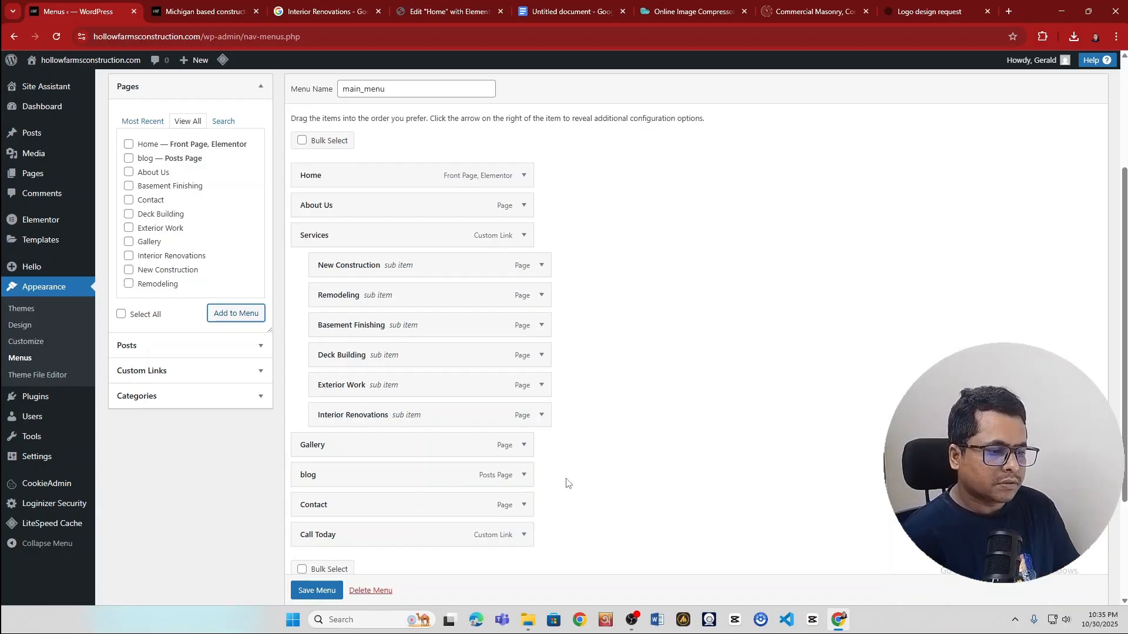
- Save main_menu and reload the live home page to check the Services submenu in its header
scroll(570, 481, "down", 3)
left_click(315, 540)
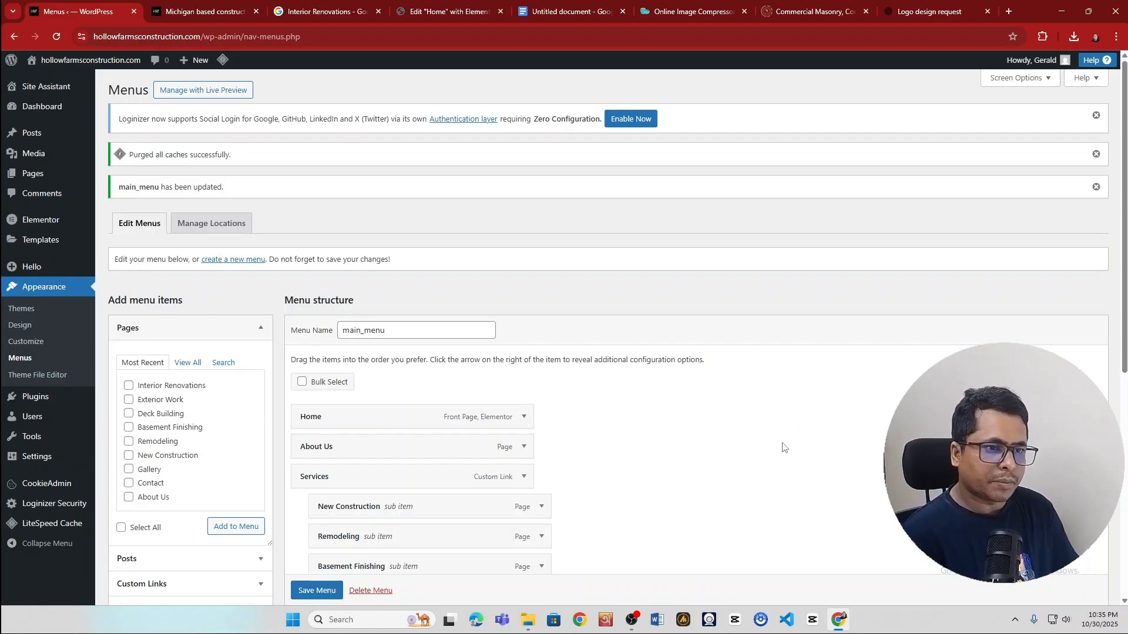
left_click(189, 5)
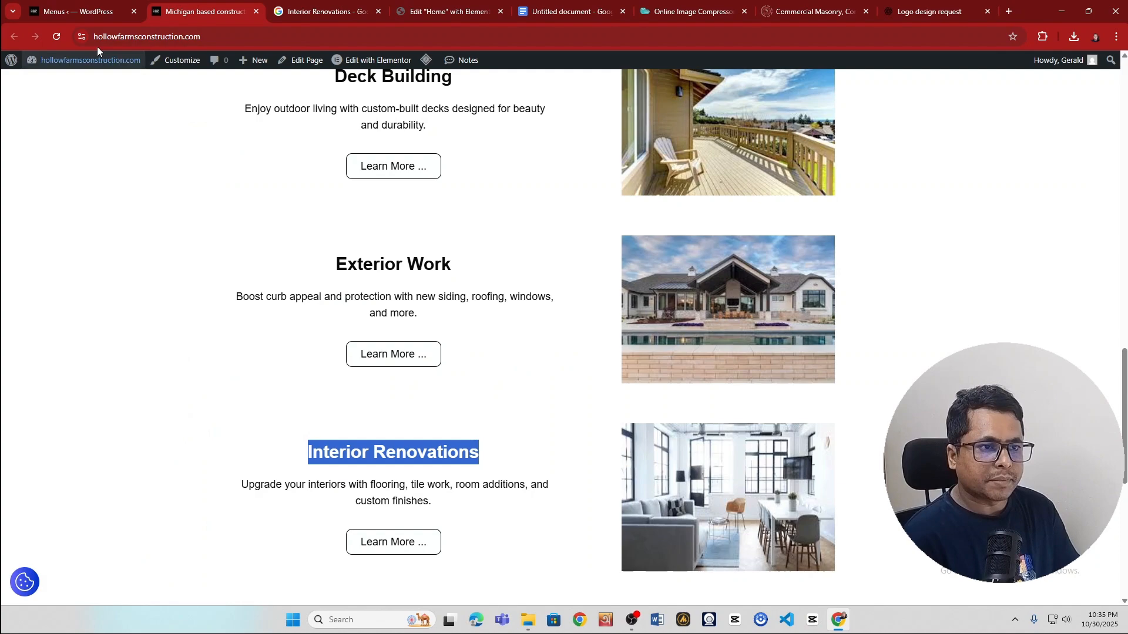
left_click(59, 37)
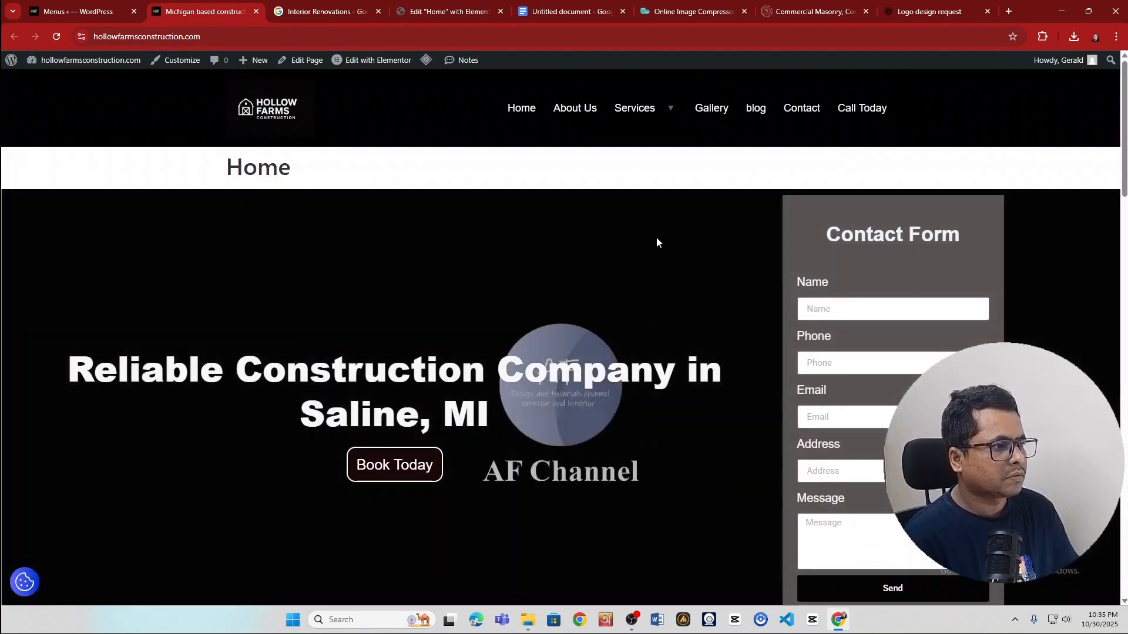
mouse_move(656, 110)
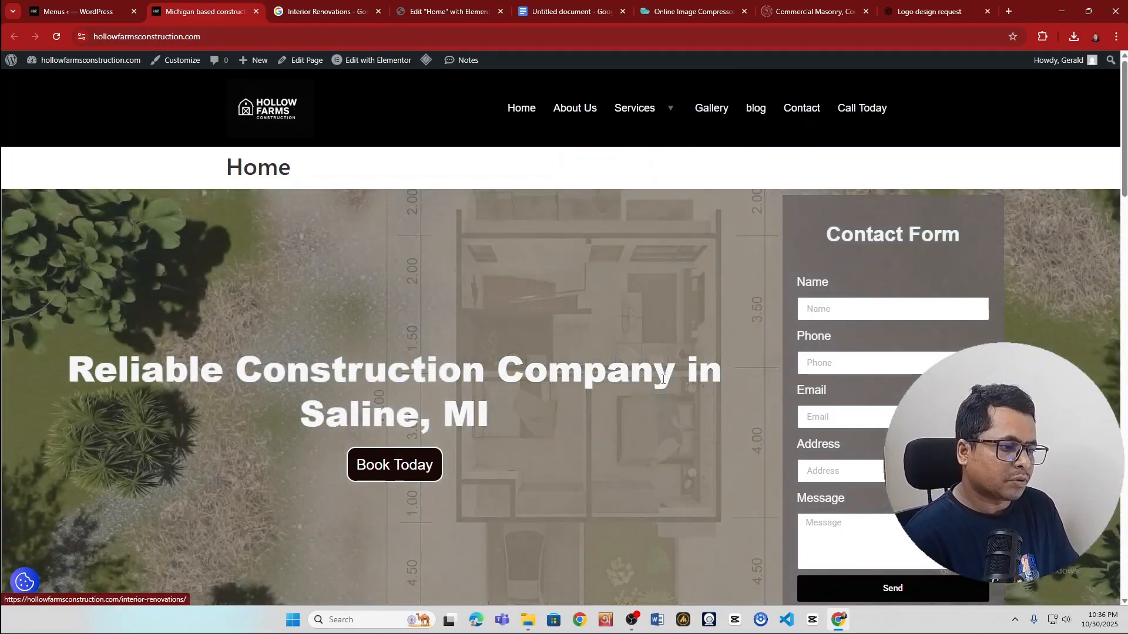
- Look over the live home page and open the Deck Building and Basement Finishing pages from the header's Services submenu
scroll(517, 517, "down", 5)
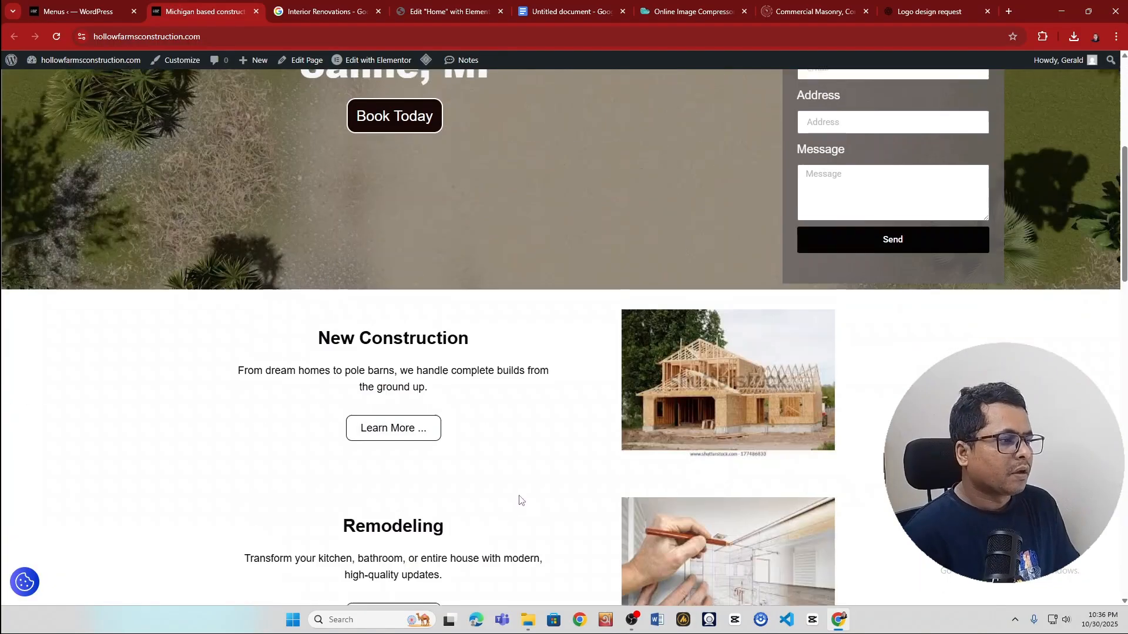
scroll(519, 499, "up", 5)
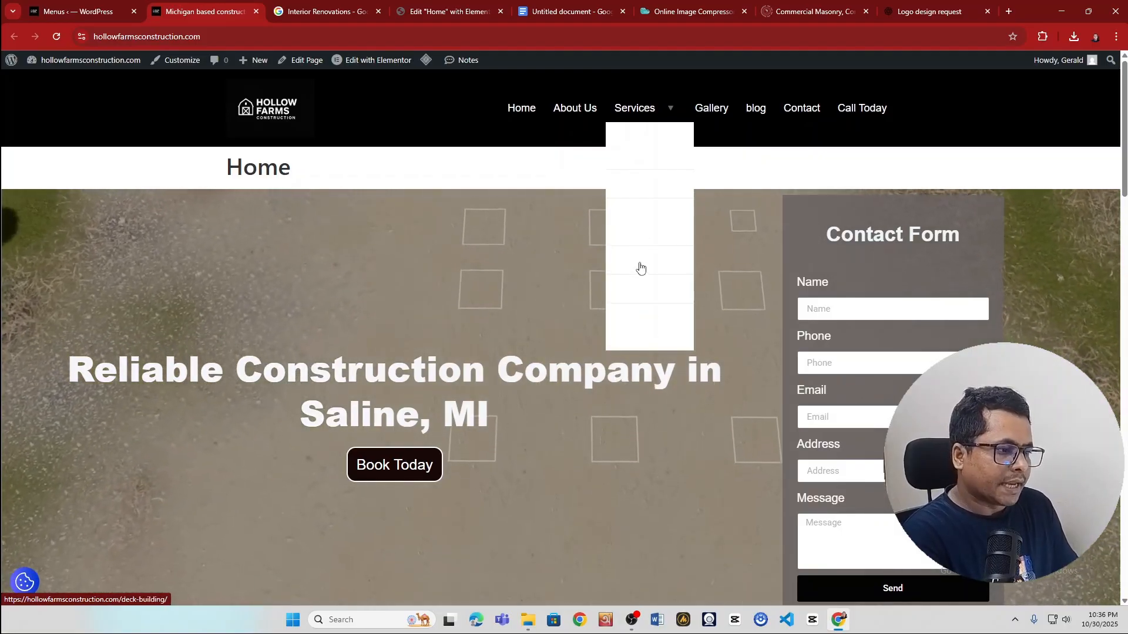
left_click(641, 268)
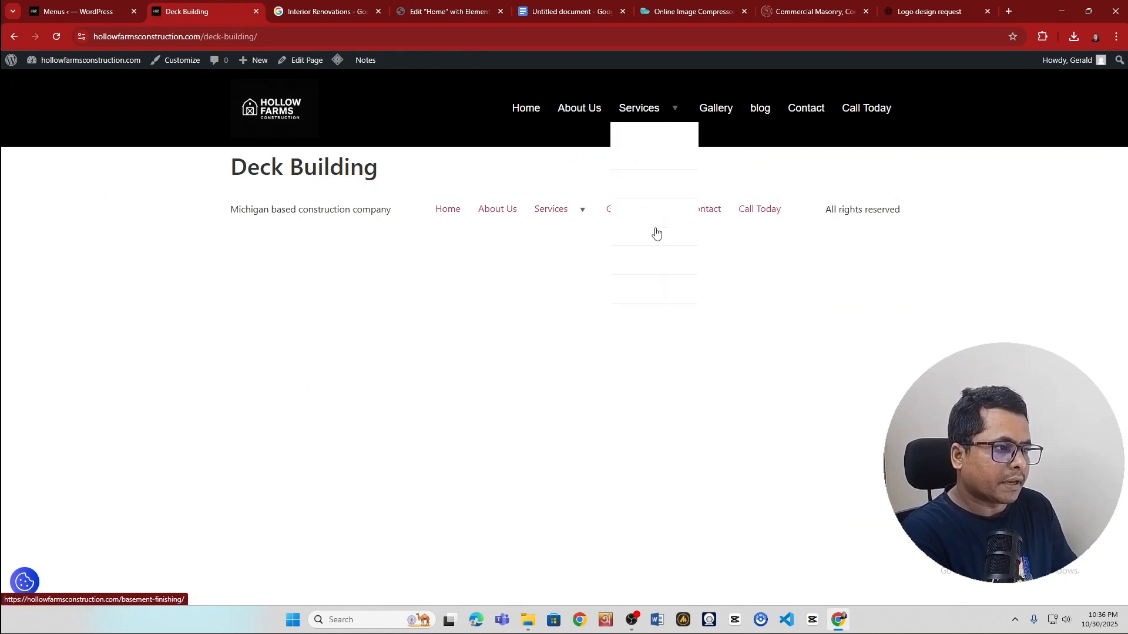
left_click(652, 231)
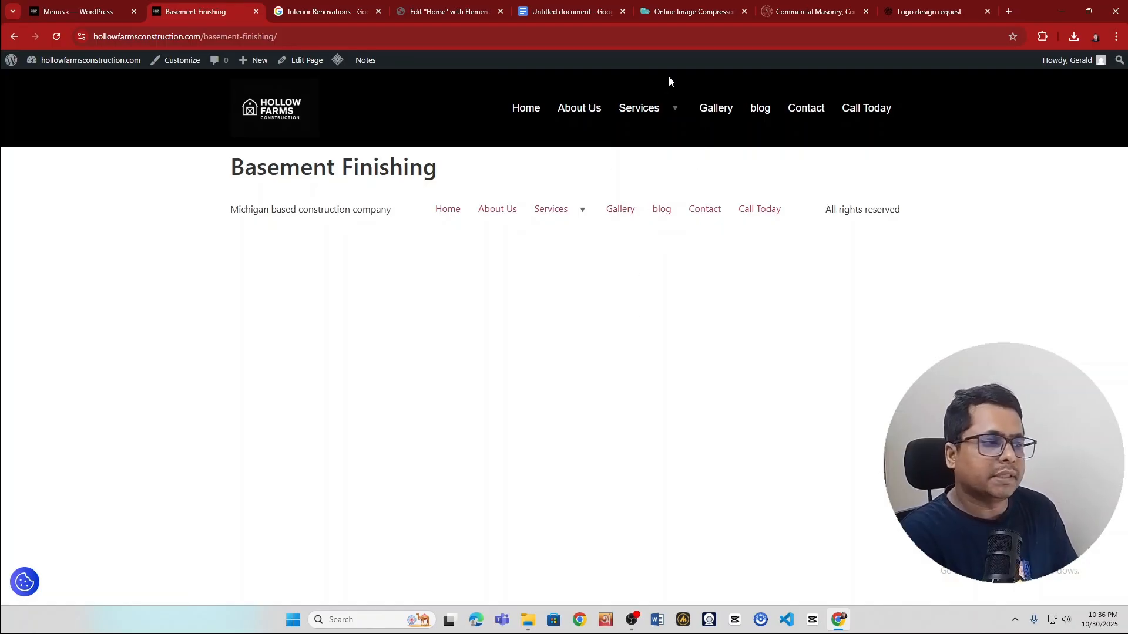
- Examine the Services submenu in the Basement Finishing page's header and compare it with the one in the footer menu
mouse_move(664, 117)
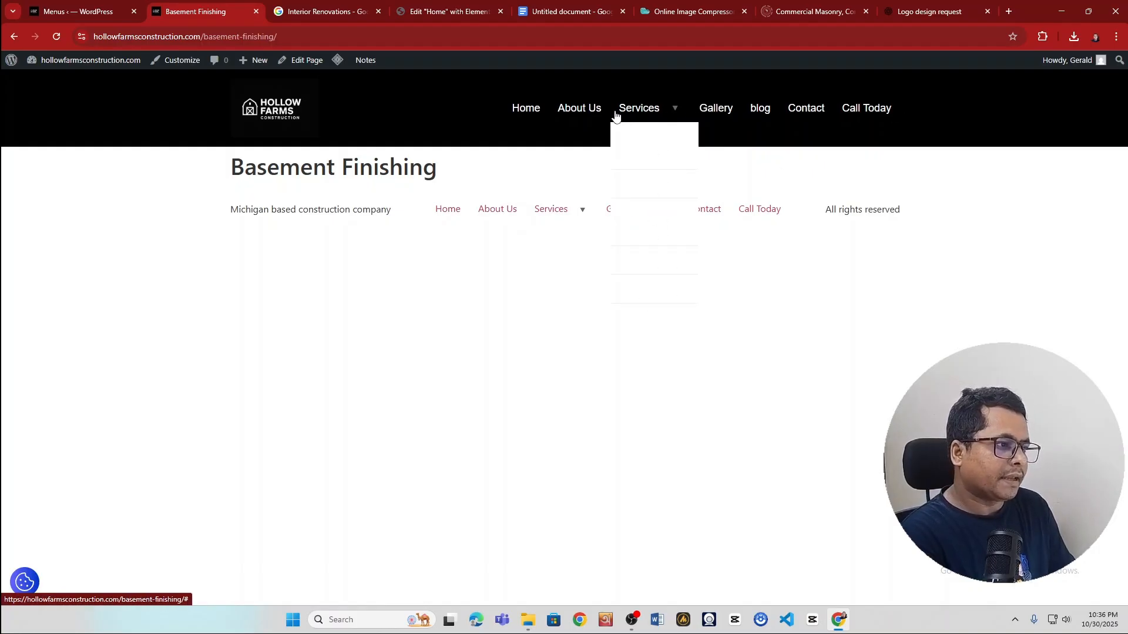
mouse_move(622, 108)
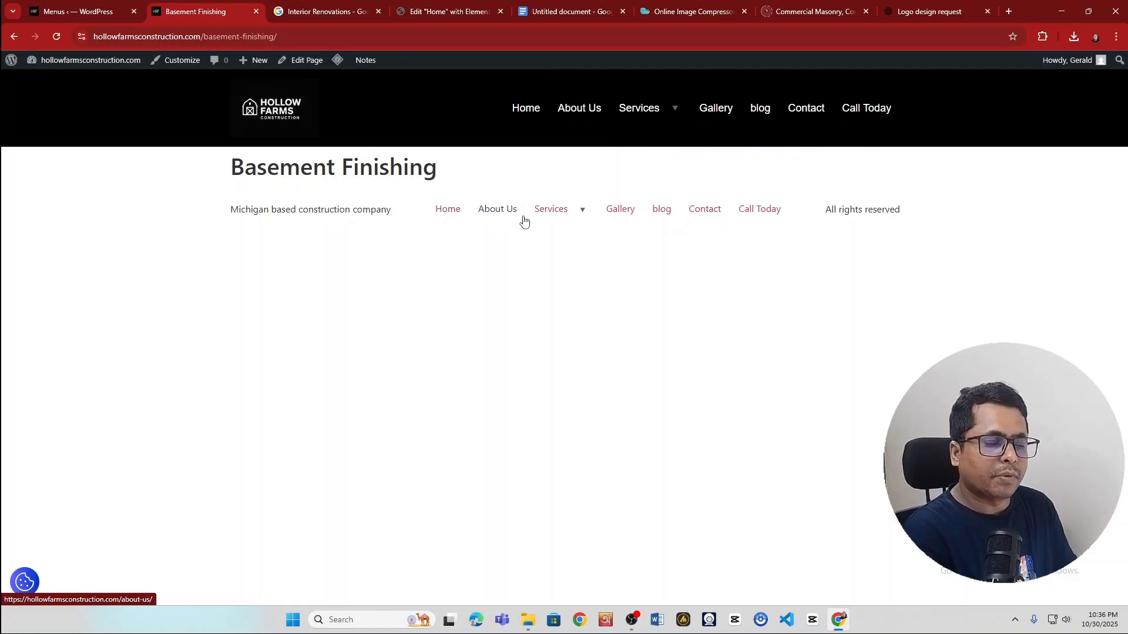
mouse_move(527, 222)
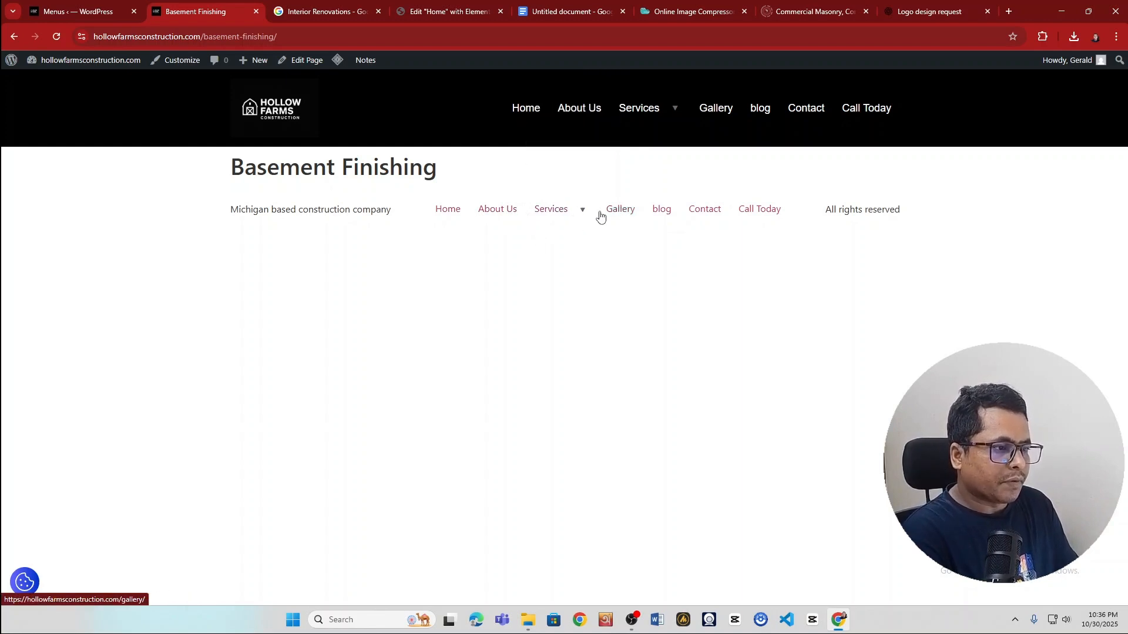
mouse_move(586, 214)
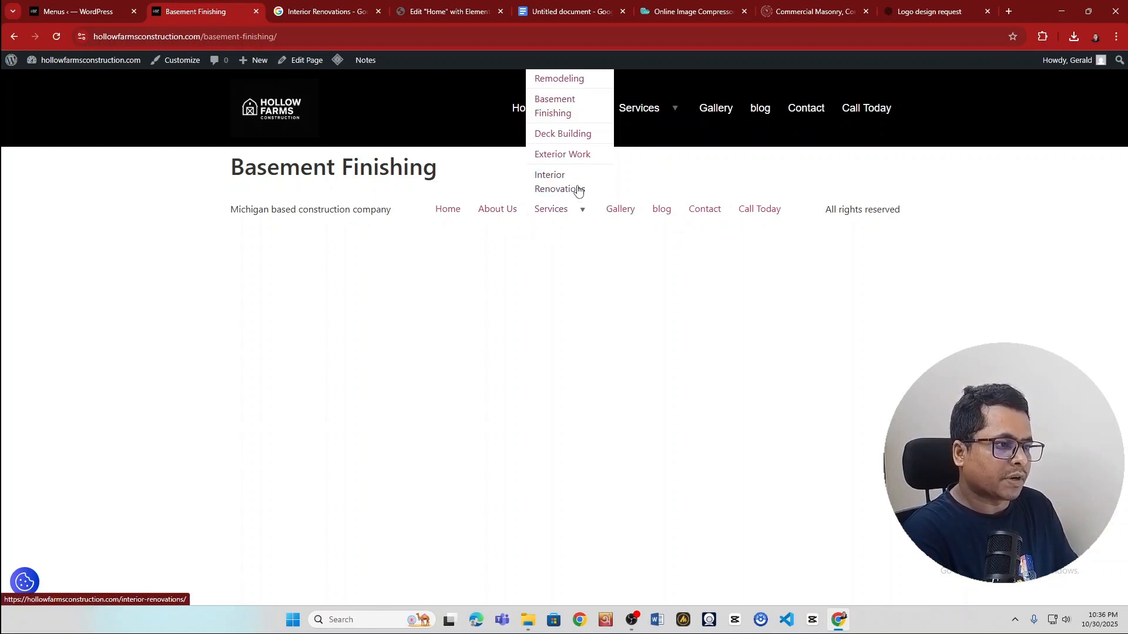